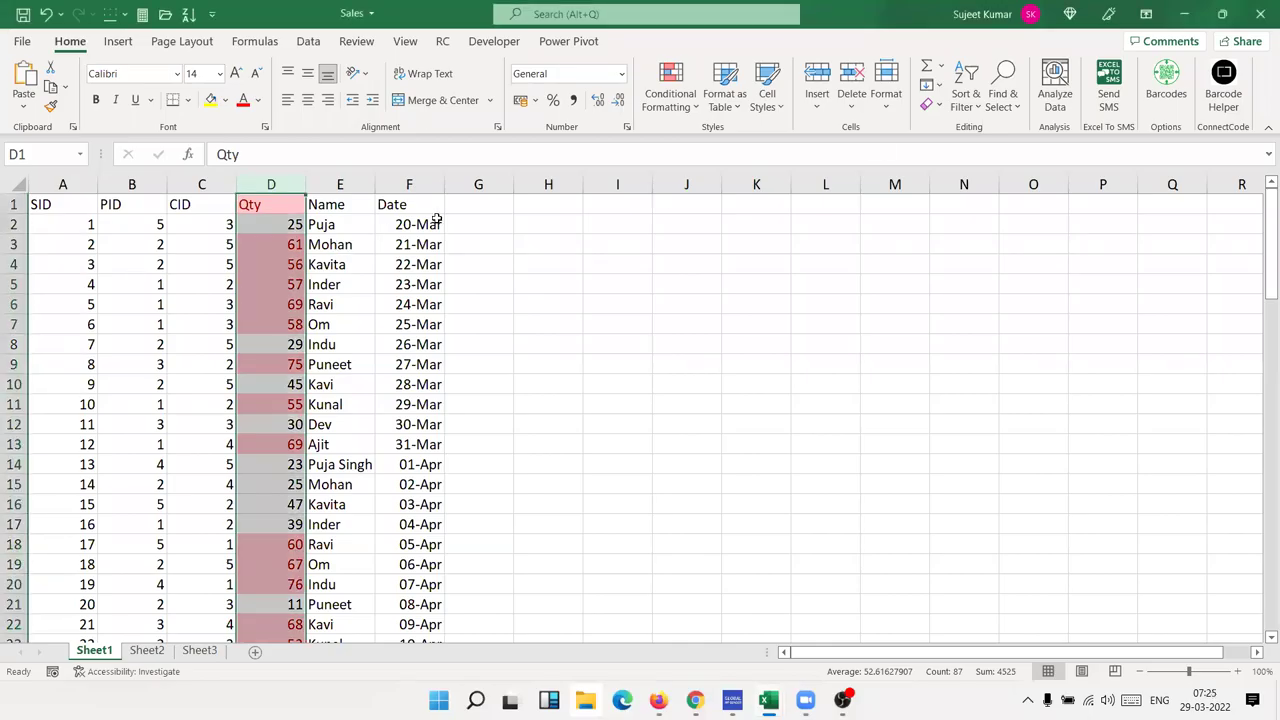
Open the Conditional Formatting menu and go to Manage Rules.
click(671, 86)
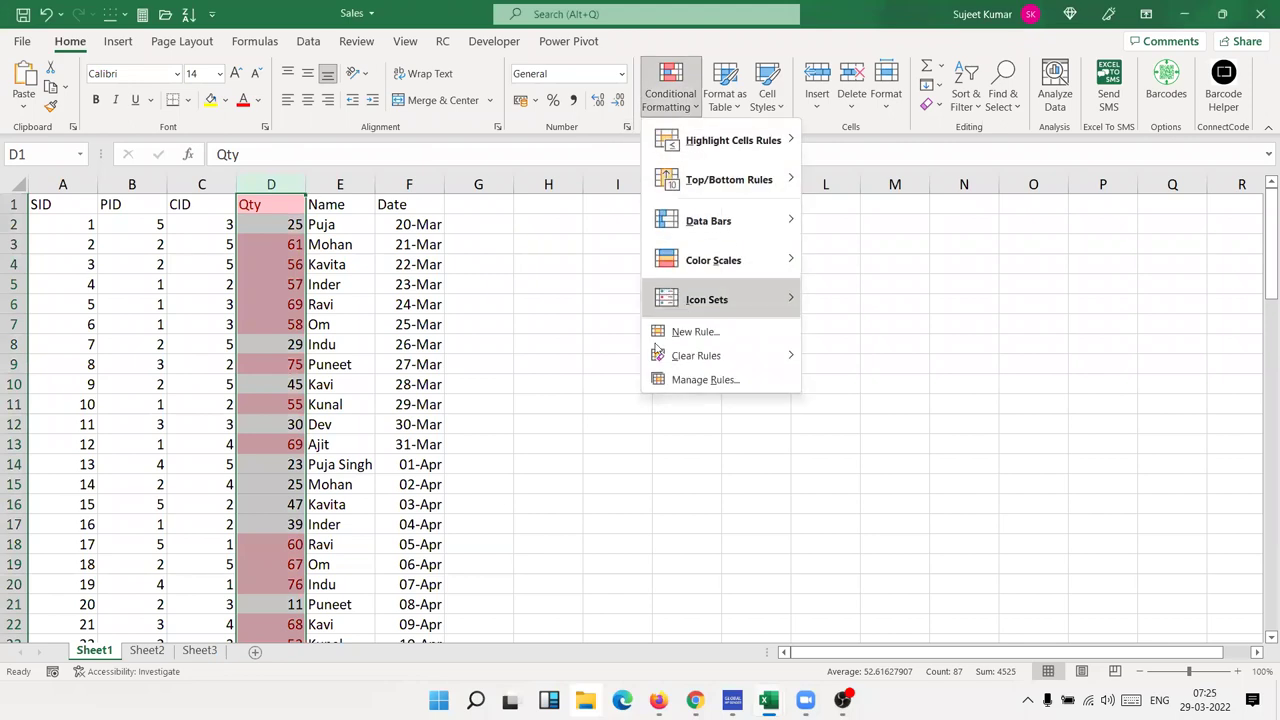
click(658, 379)
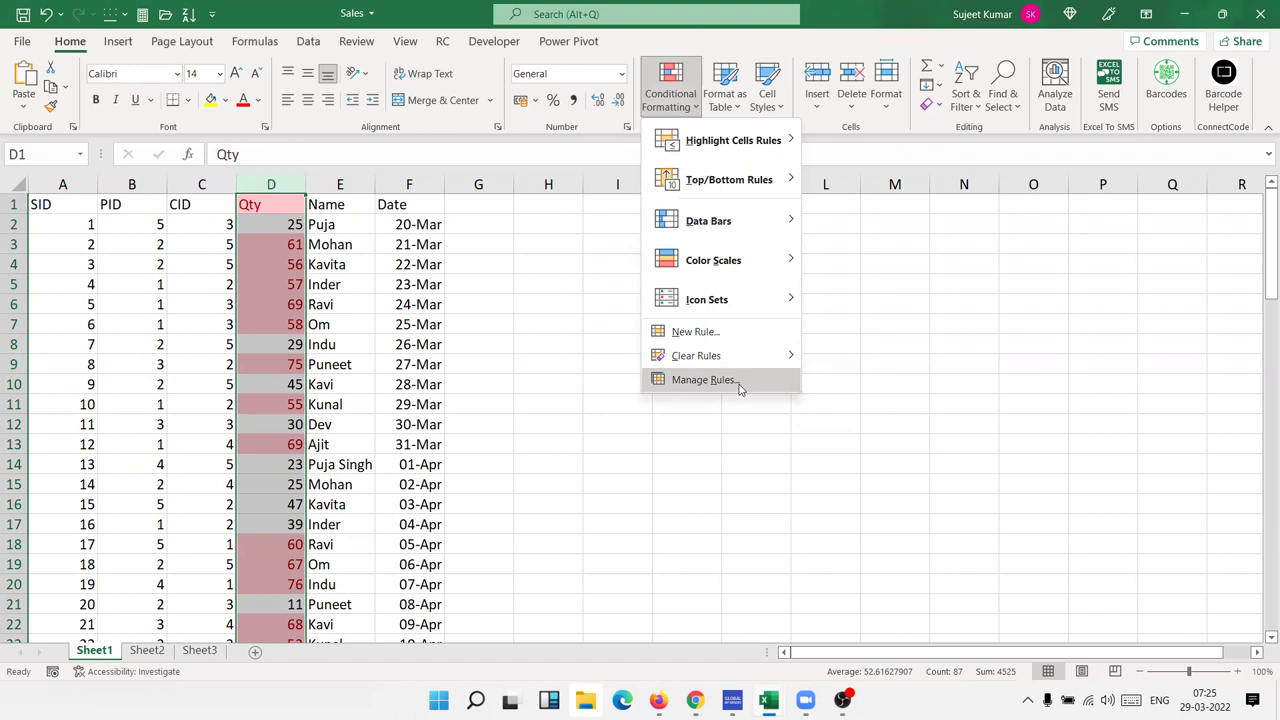
Edit the Cell Value > 50 rule to Cell Value > 60 with a green fill.
click(740, 388)
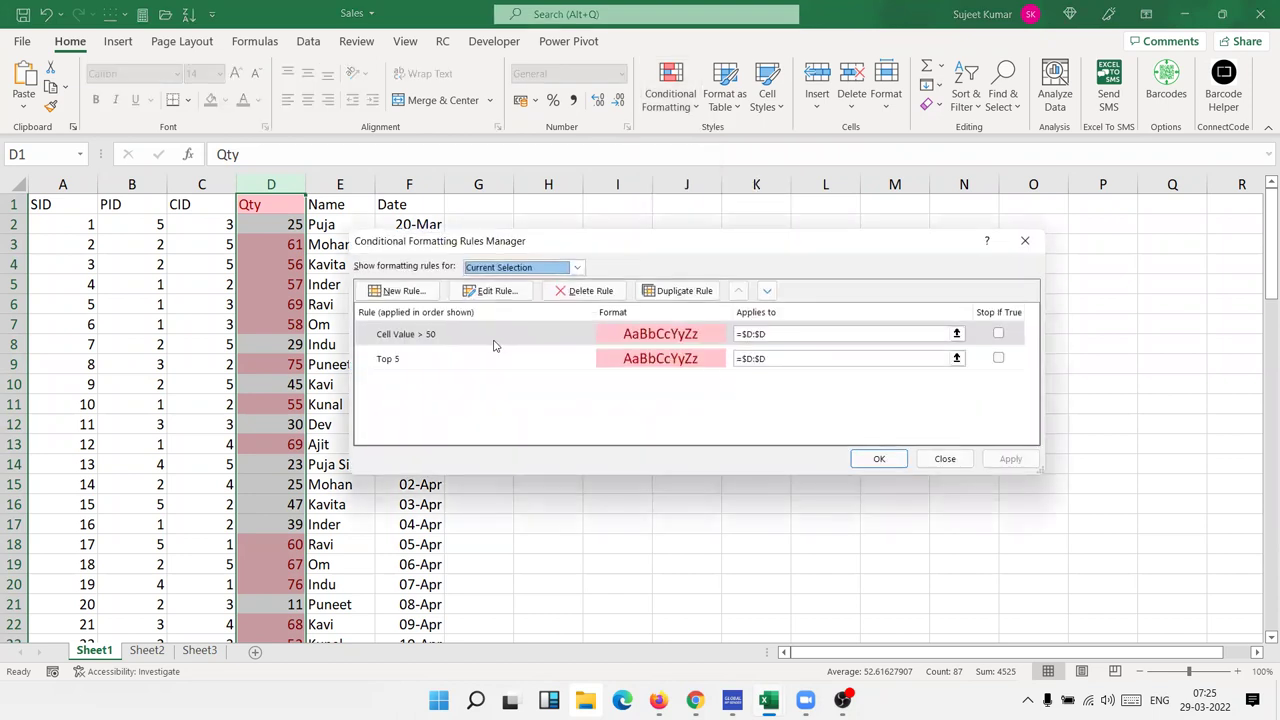
double_click(487, 336)
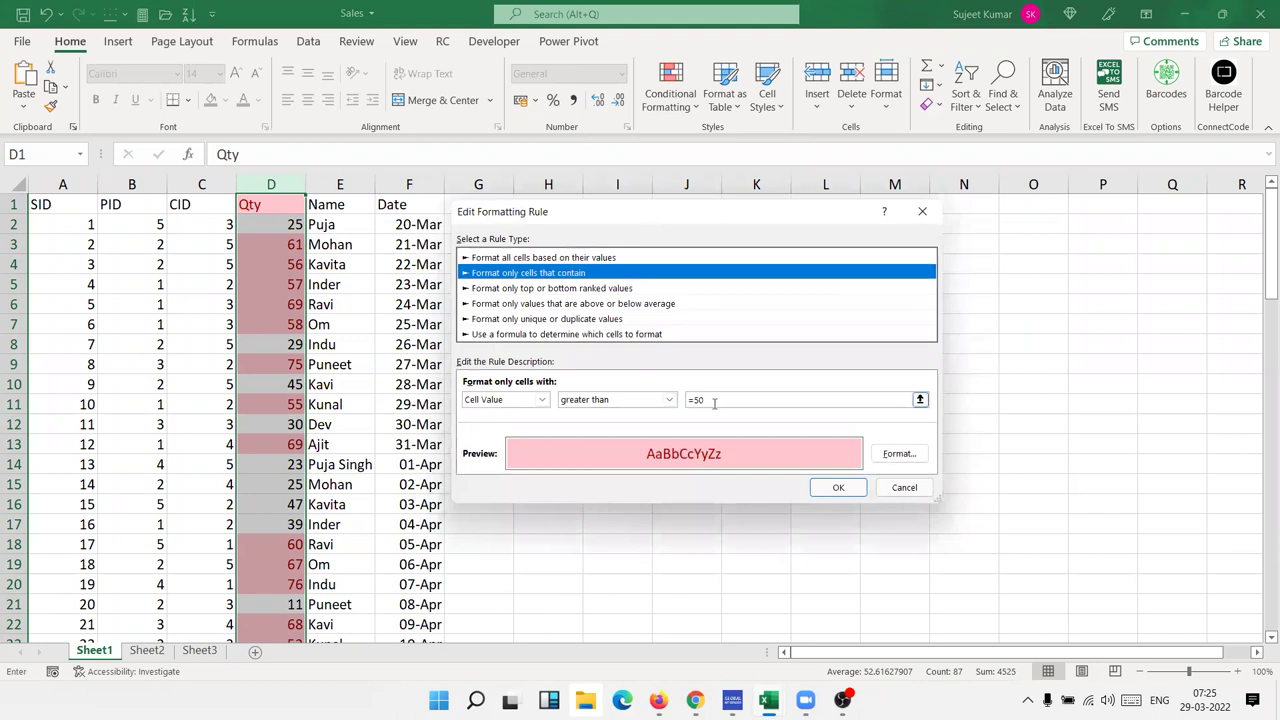
click(714, 400)
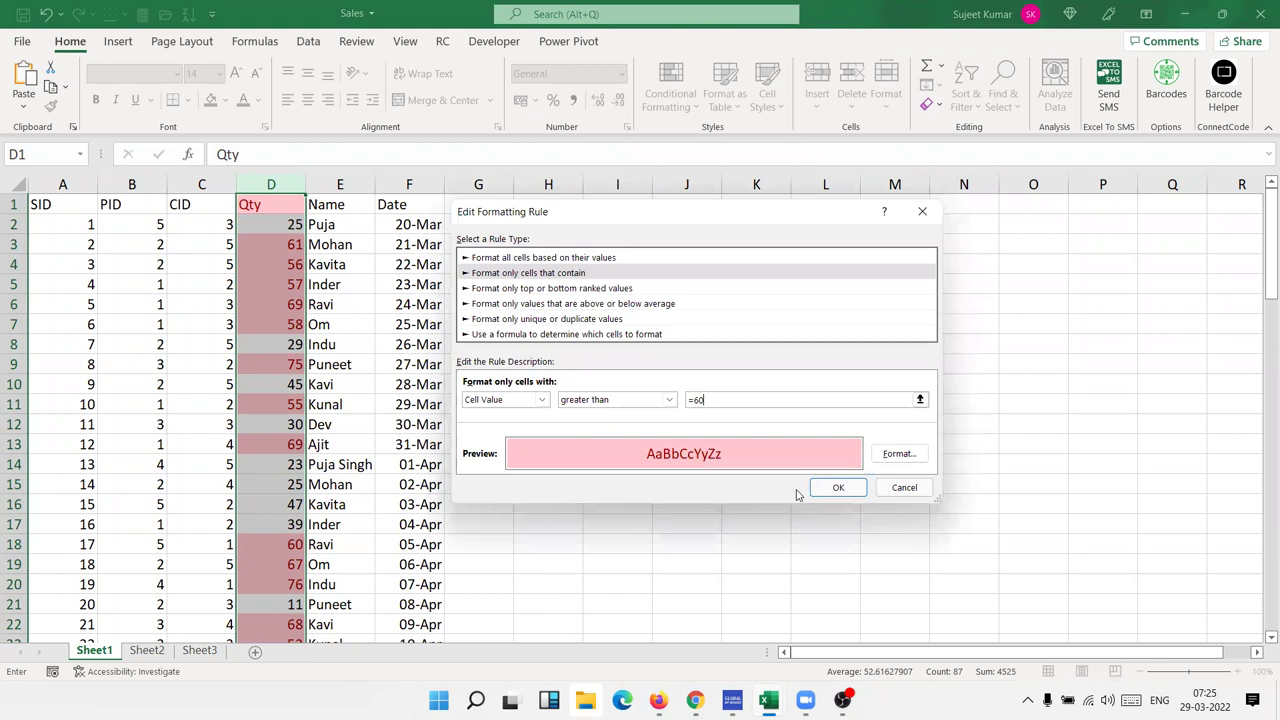
click(898, 455)
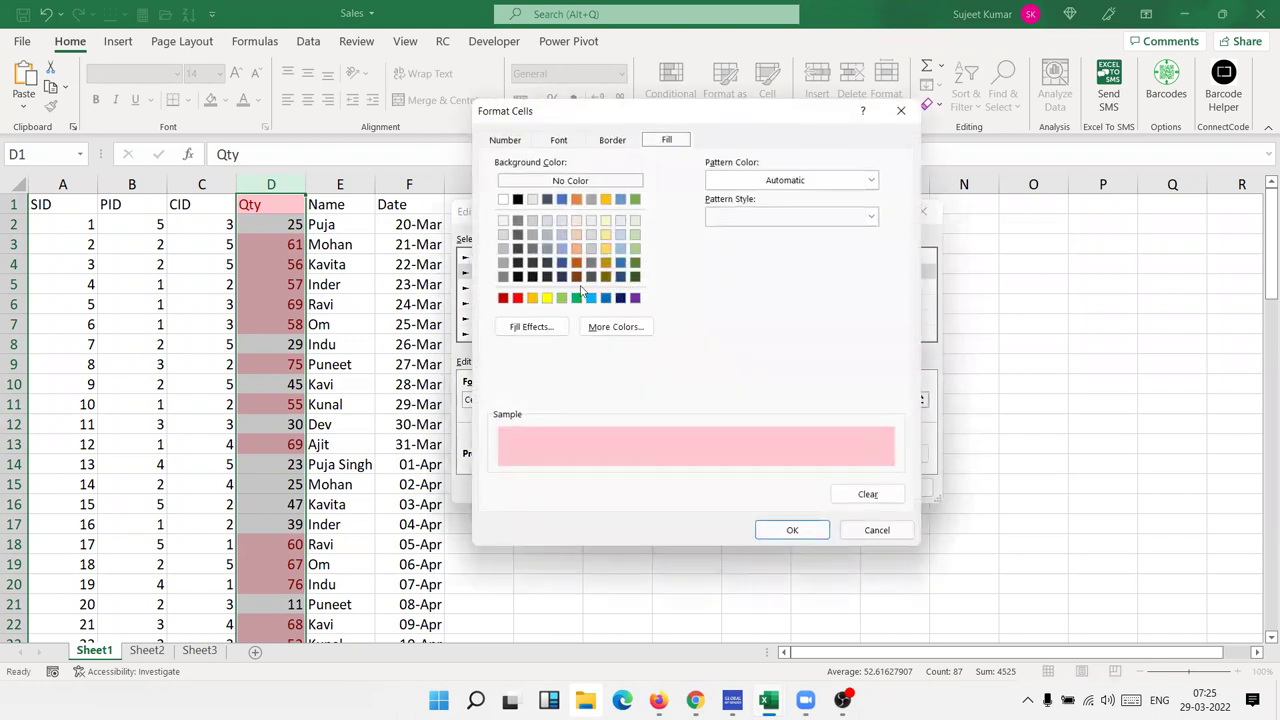
click(577, 298)
click(790, 527)
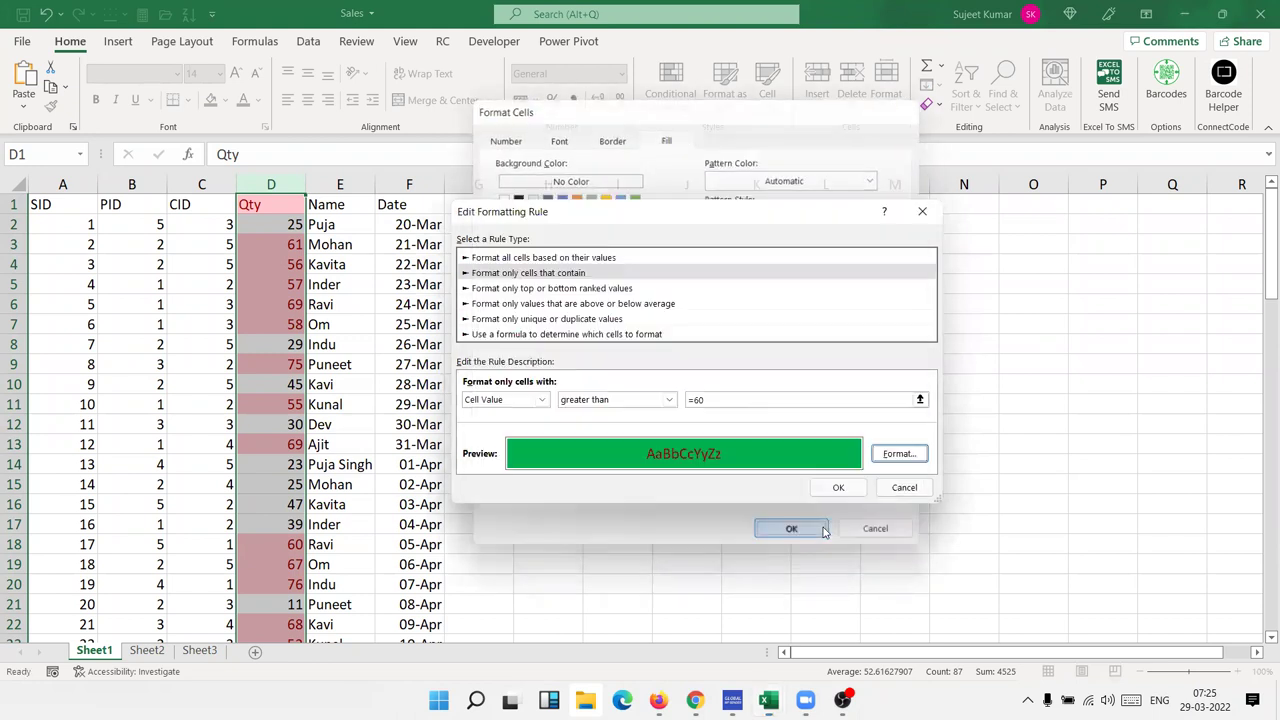
click(842, 490)
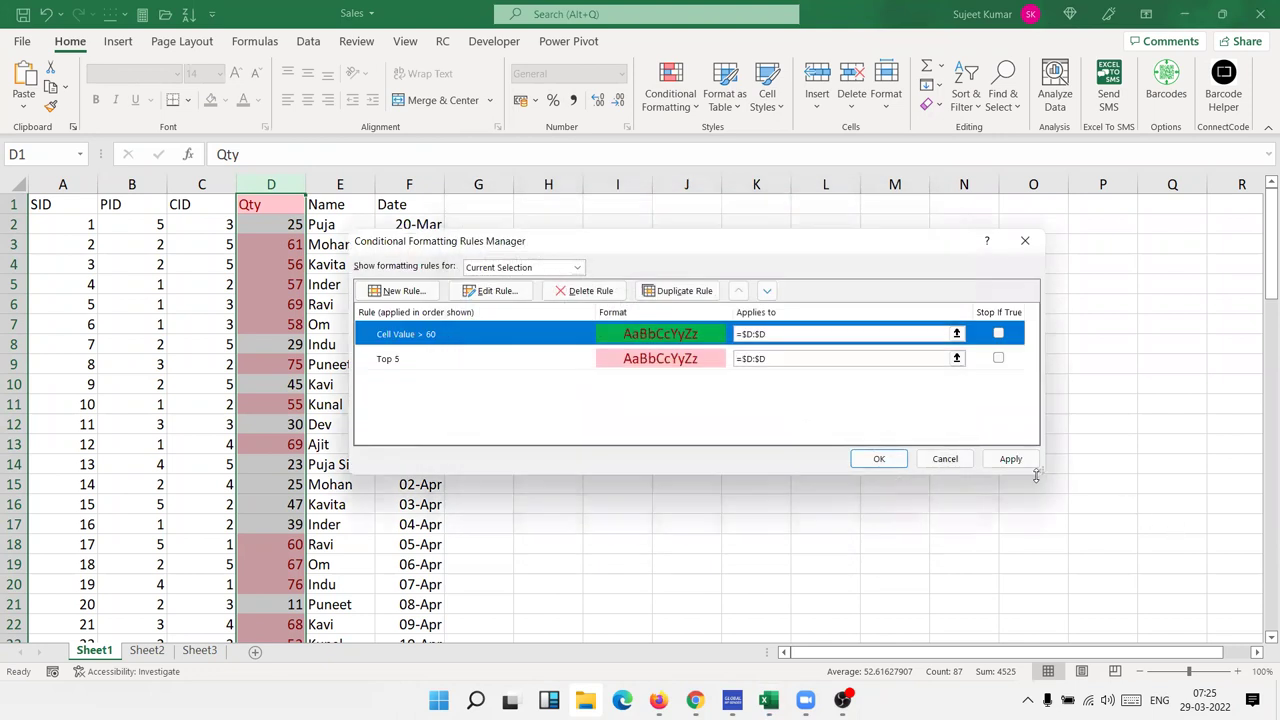
Apply the Cell Value > 60 rule, close the Rules Manager, and check that values like 61 and 75 are green.
click(1010, 458)
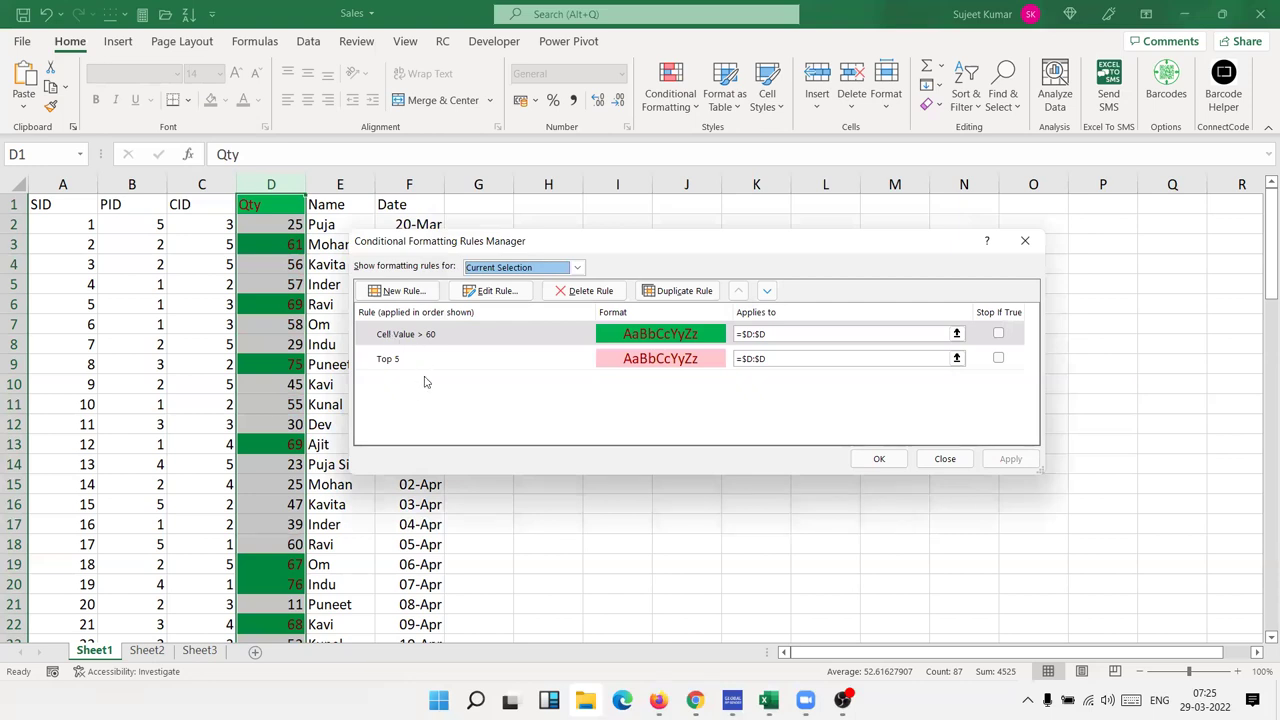
click(488, 339)
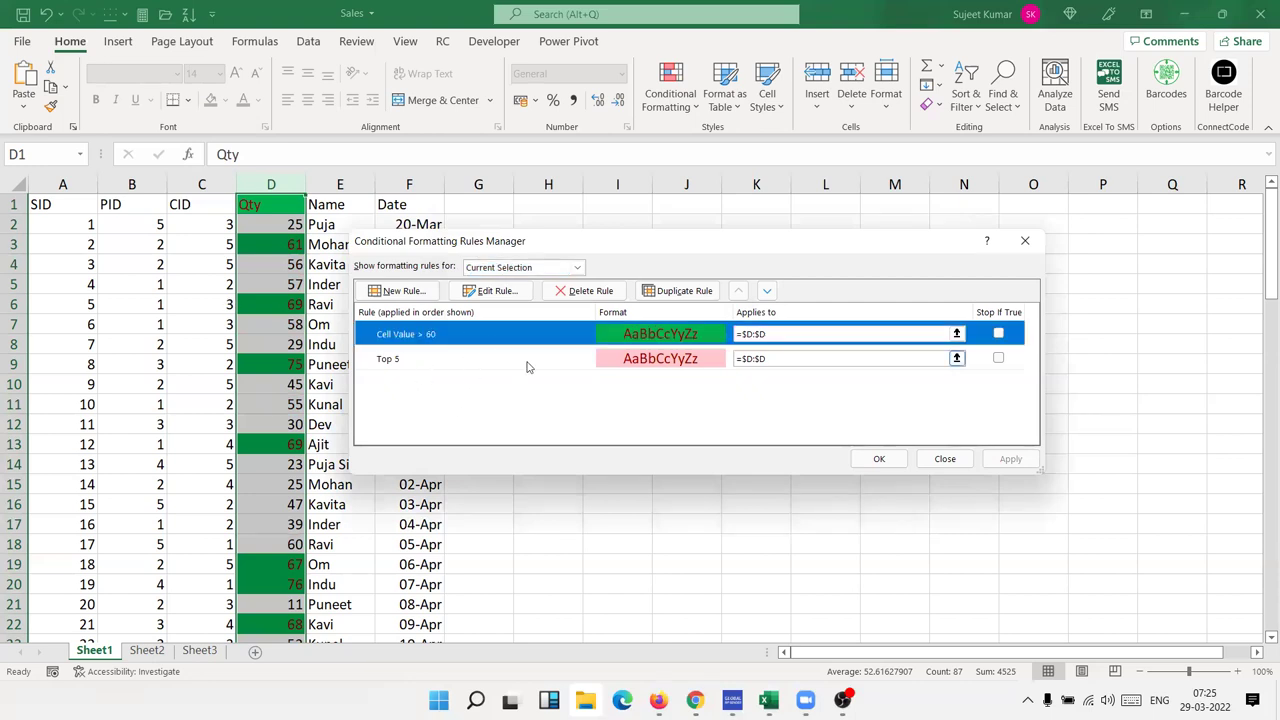
click(655, 364)
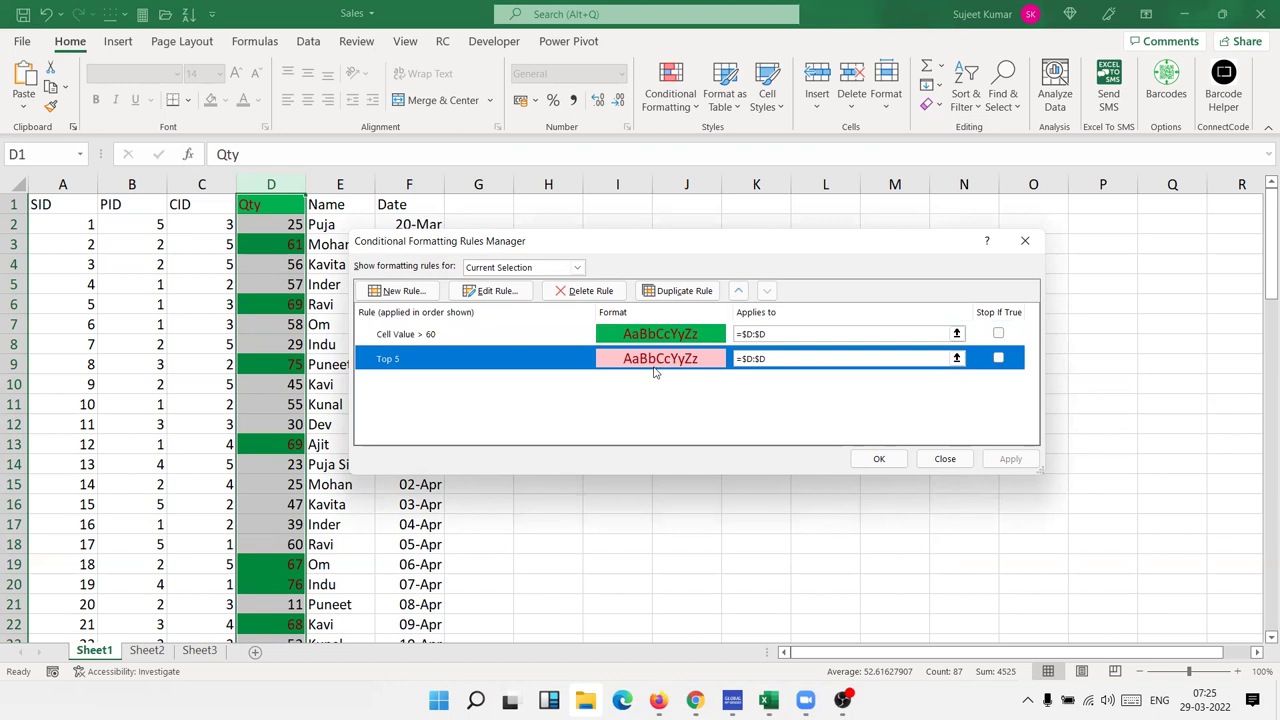
click(675, 339)
click(677, 355)
click(619, 343)
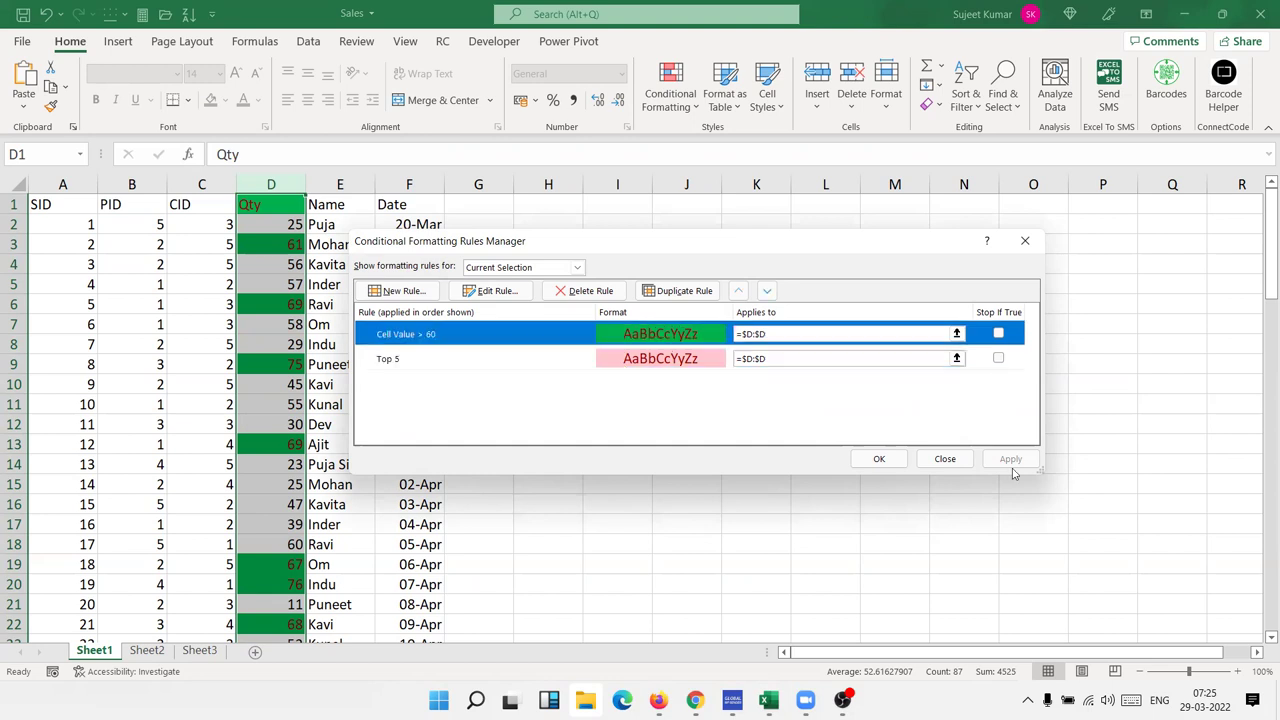
click(880, 461)
scroll(341, 478, down, 7)
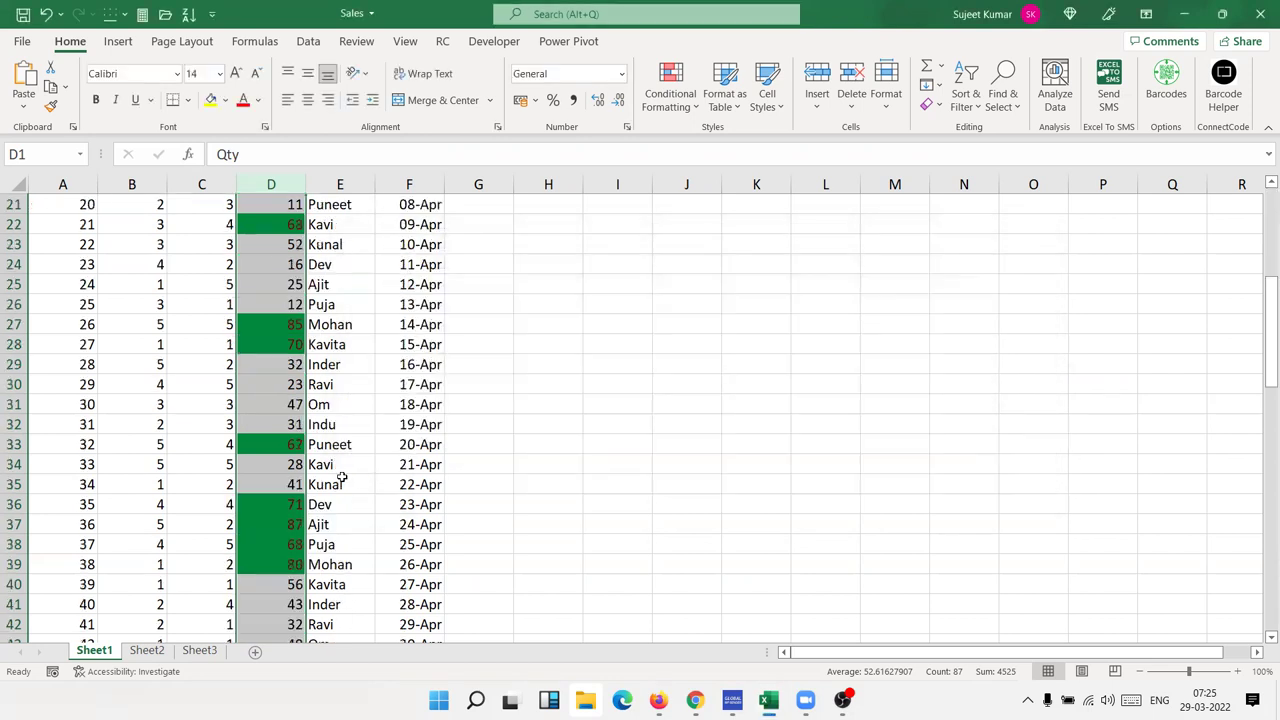
scroll(341, 476, down, 17)
scroll(341, 476, down, 7)
scroll(341, 470, up, 13)
scroll(341, 466, up, 17)
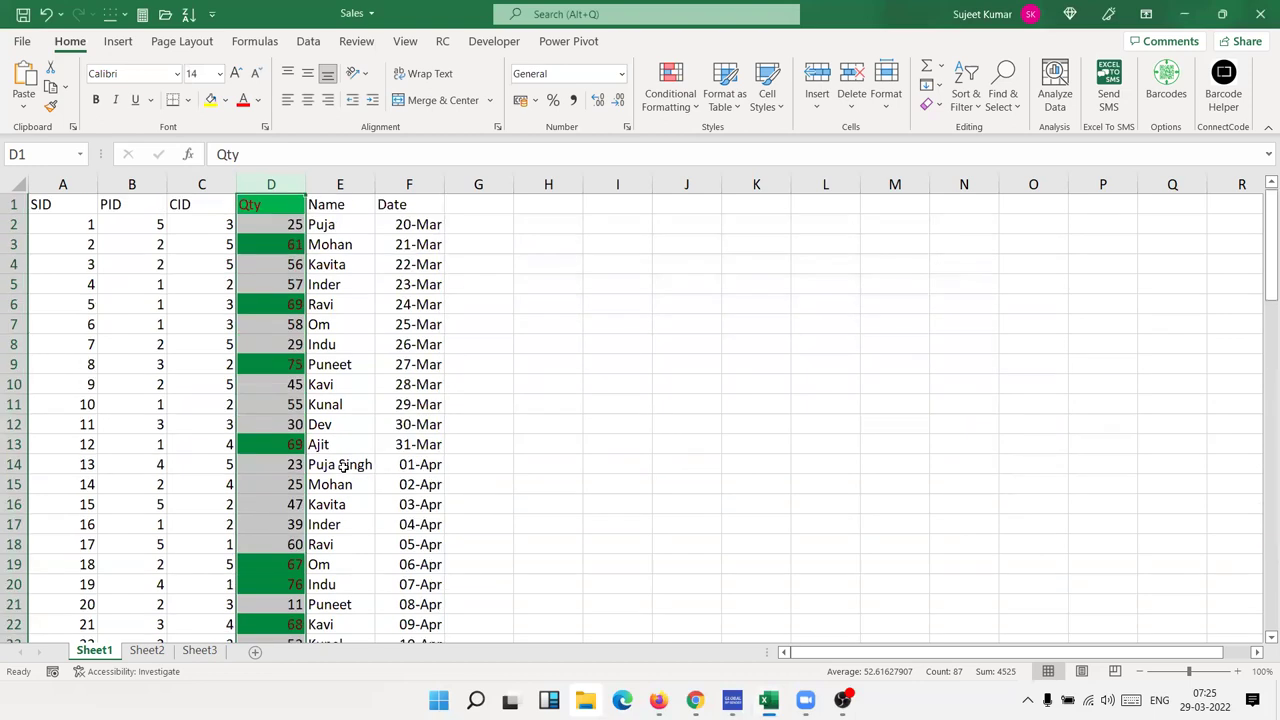
Delete the Top 5 rule in the Rules Manager, keeping only Cell Value > 60.
click(662, 112)
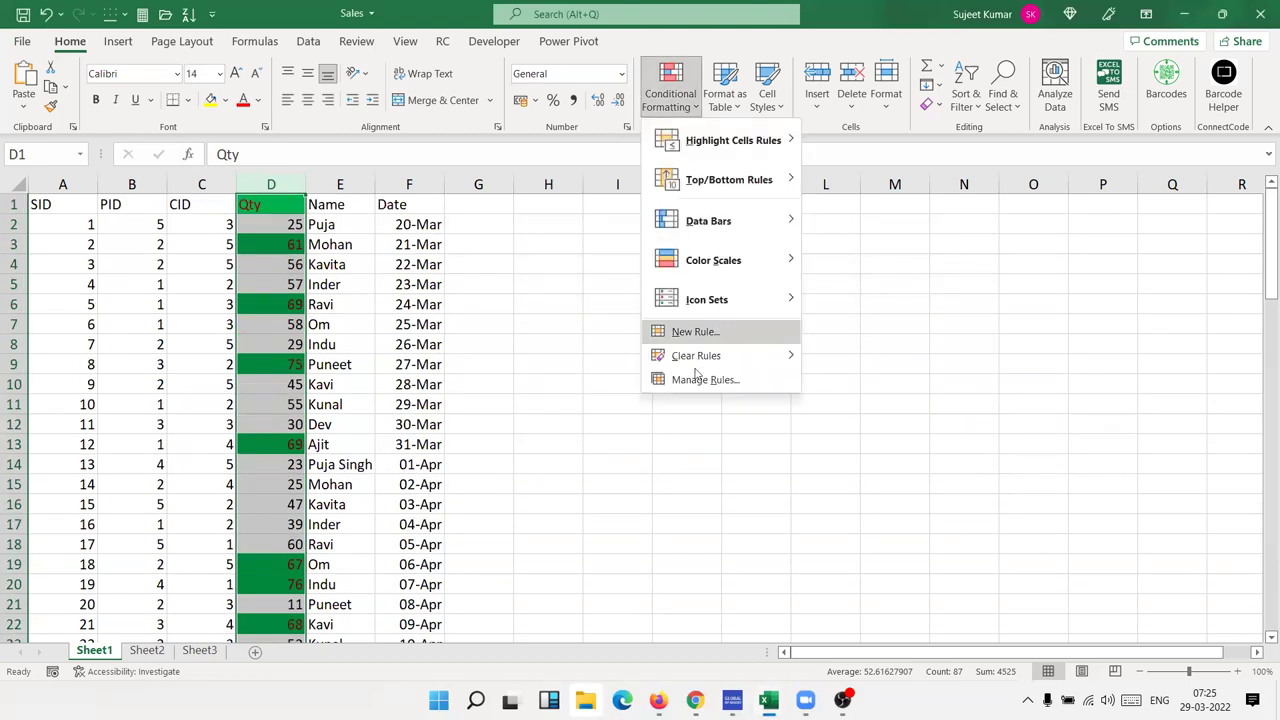
click(691, 377)
click(622, 359)
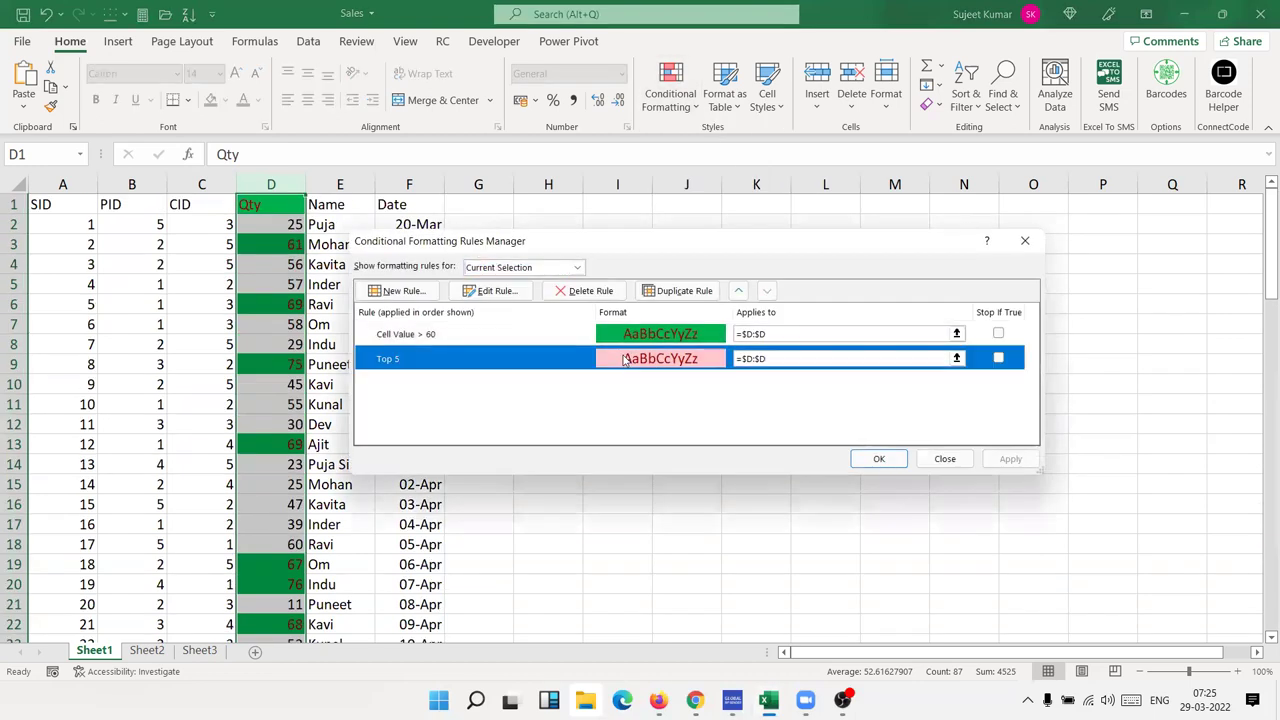
click(570, 298)
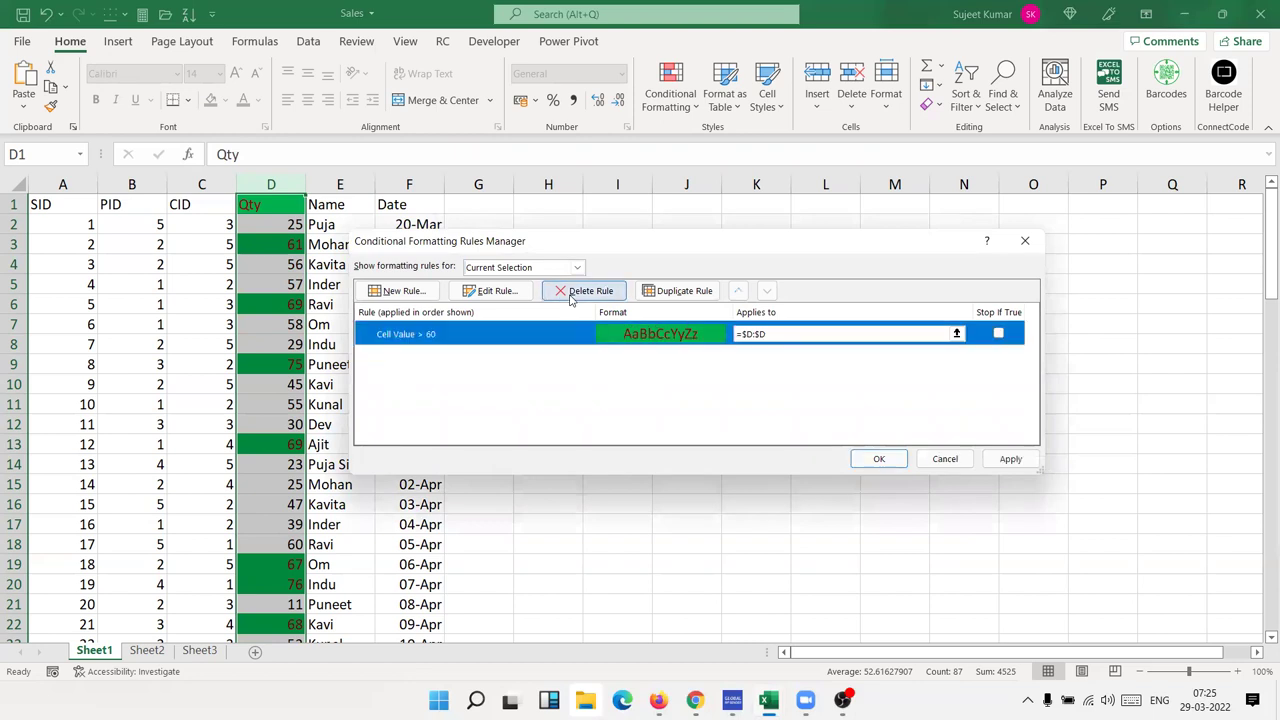
click(948, 459)
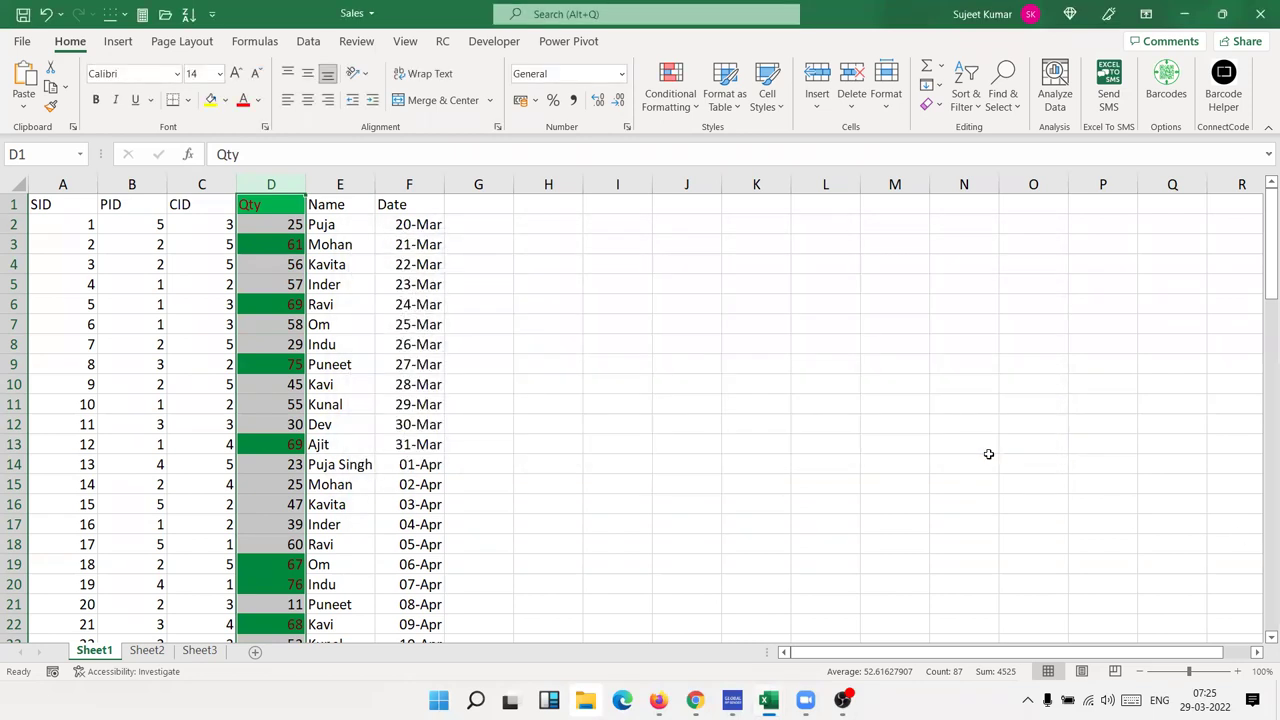
Clear the conditional formatting rules from the entire sheet.
click(670, 88)
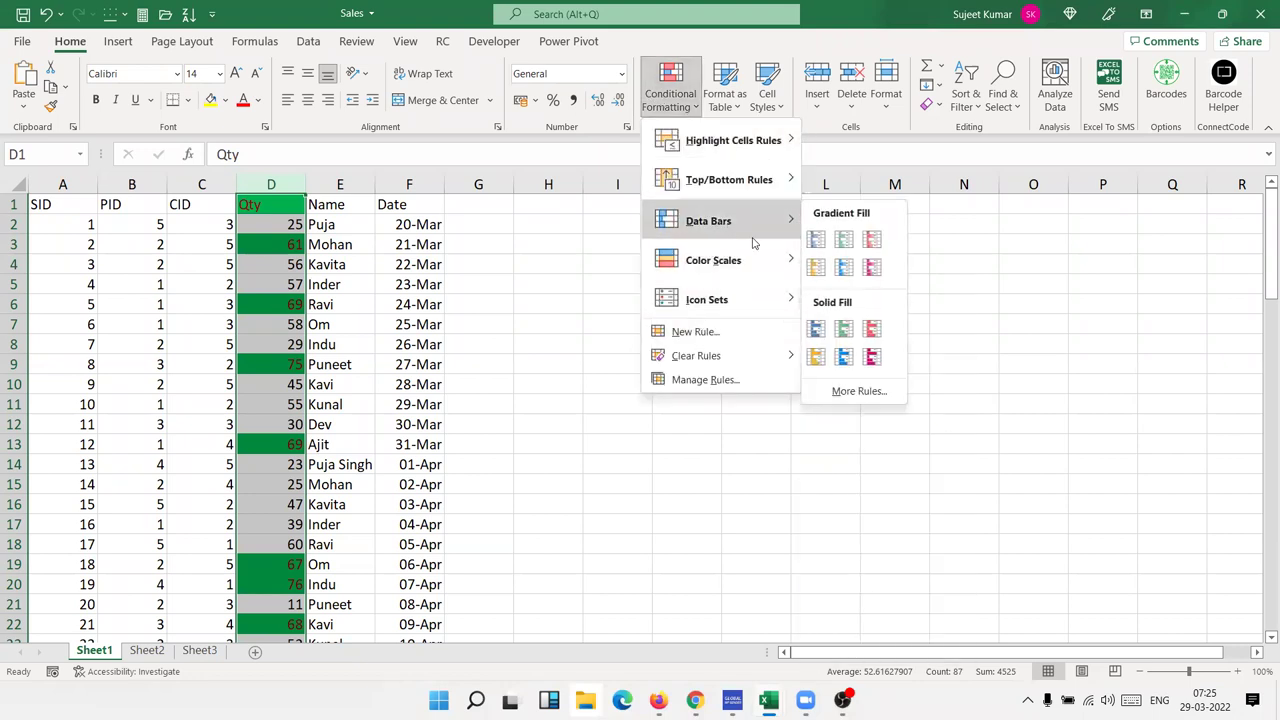
mouse_move(753, 246)
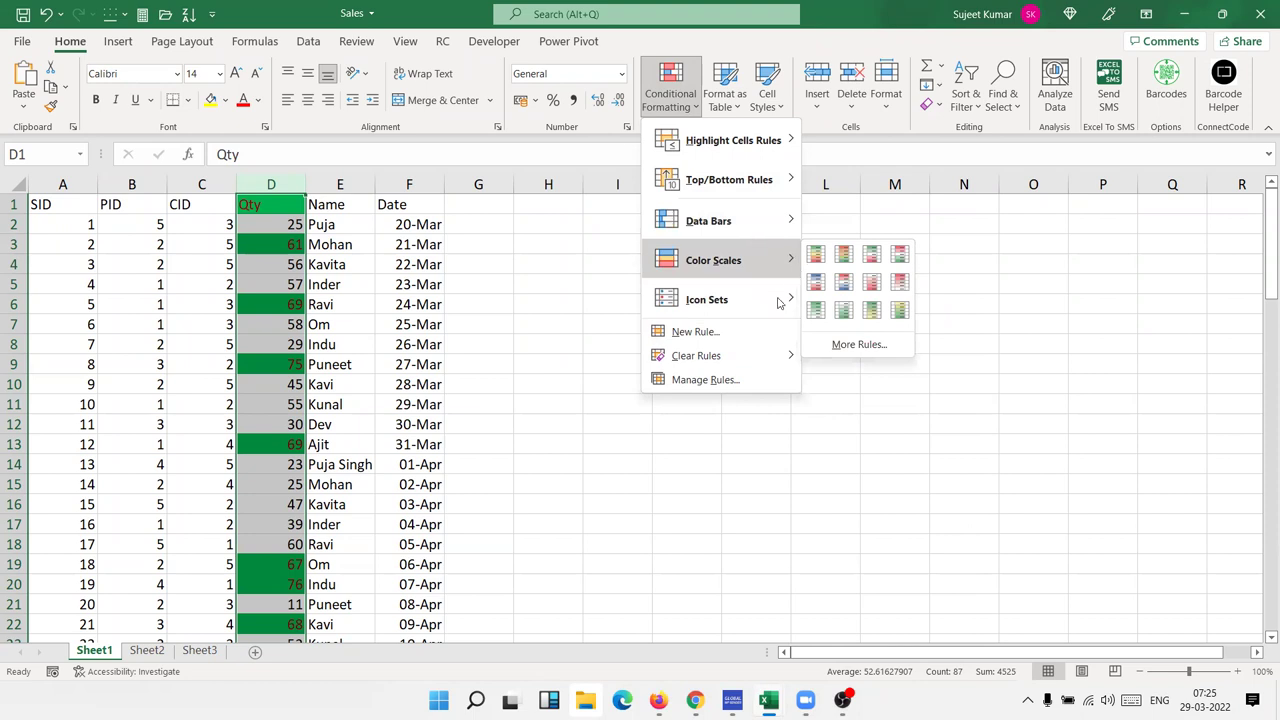
mouse_move(760, 356)
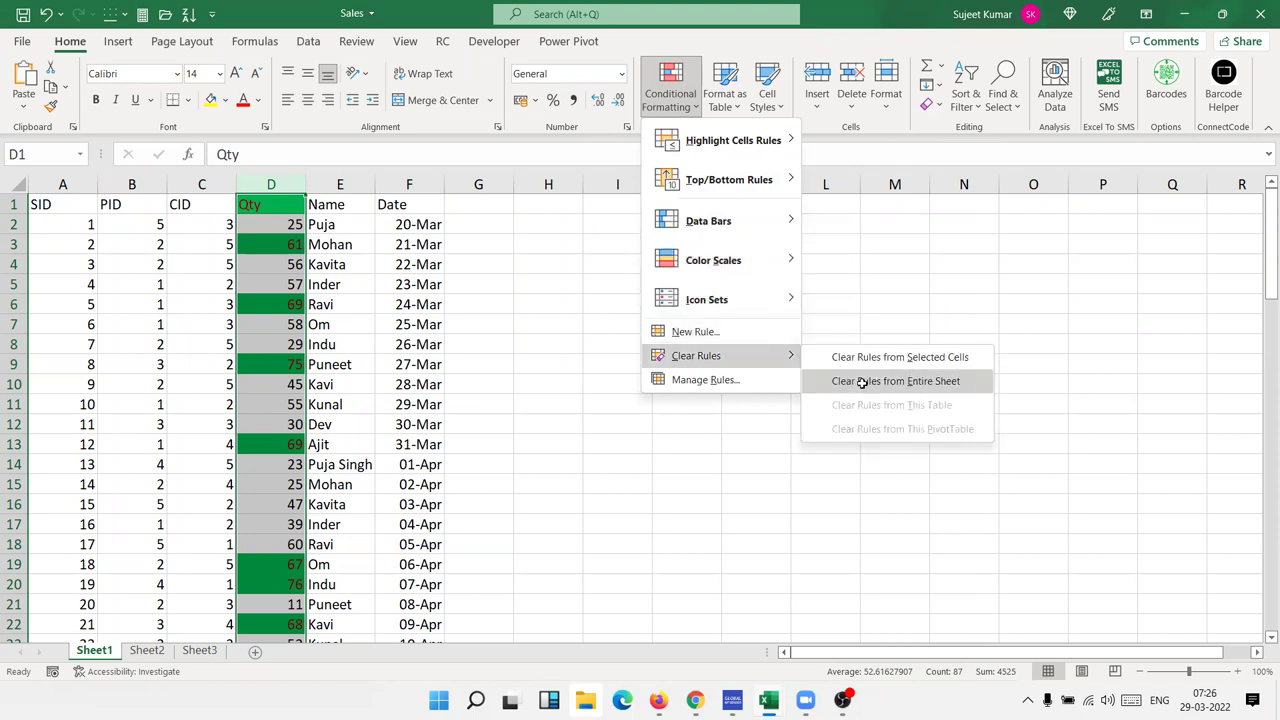
click(862, 382)
Add blue Gradient Fill data bars to the Qty column.
click(655, 88)
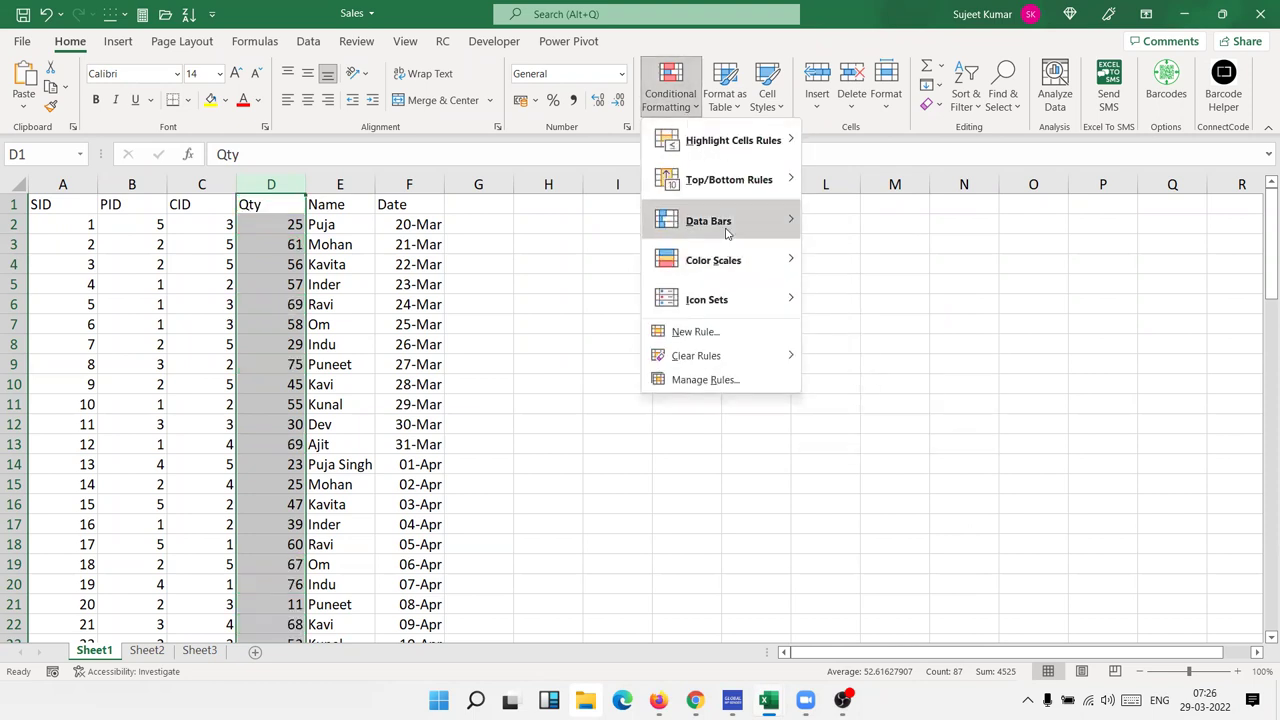
mouse_move(740, 221)
click(813, 235)
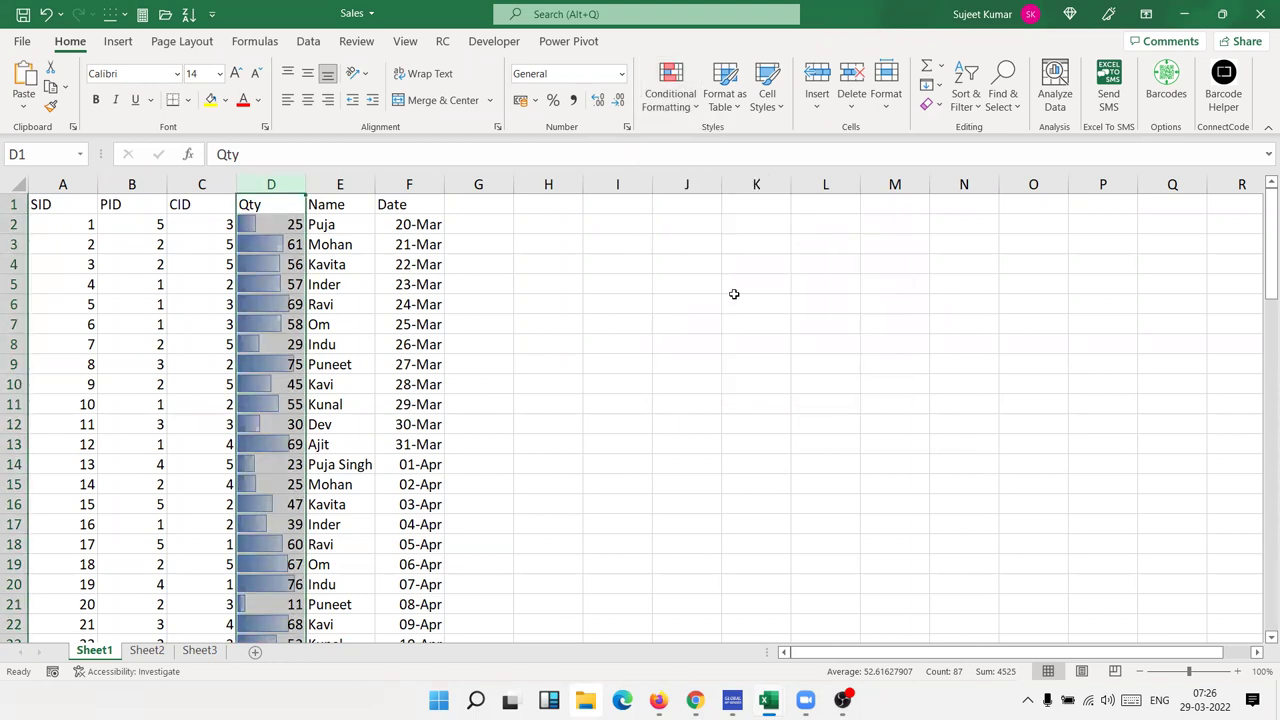
Open the Qty Data Bar rule for editing and view the Minimum type choices.
click(680, 107)
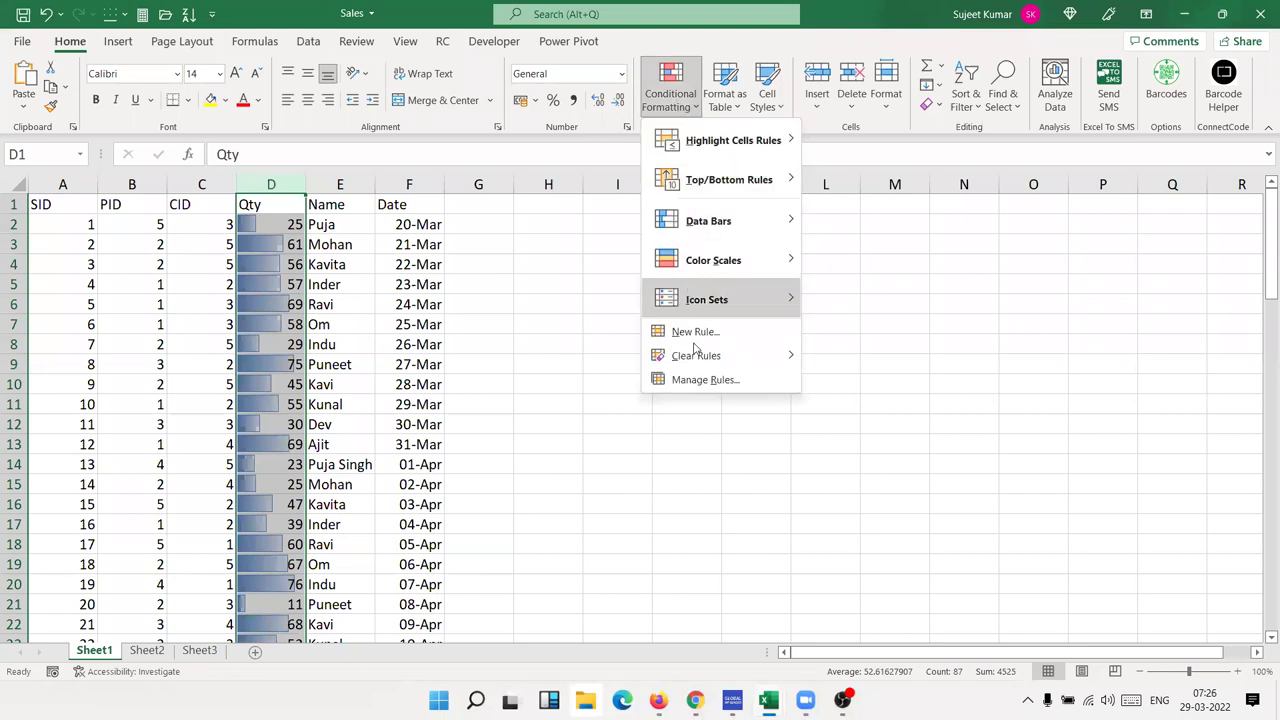
click(700, 379)
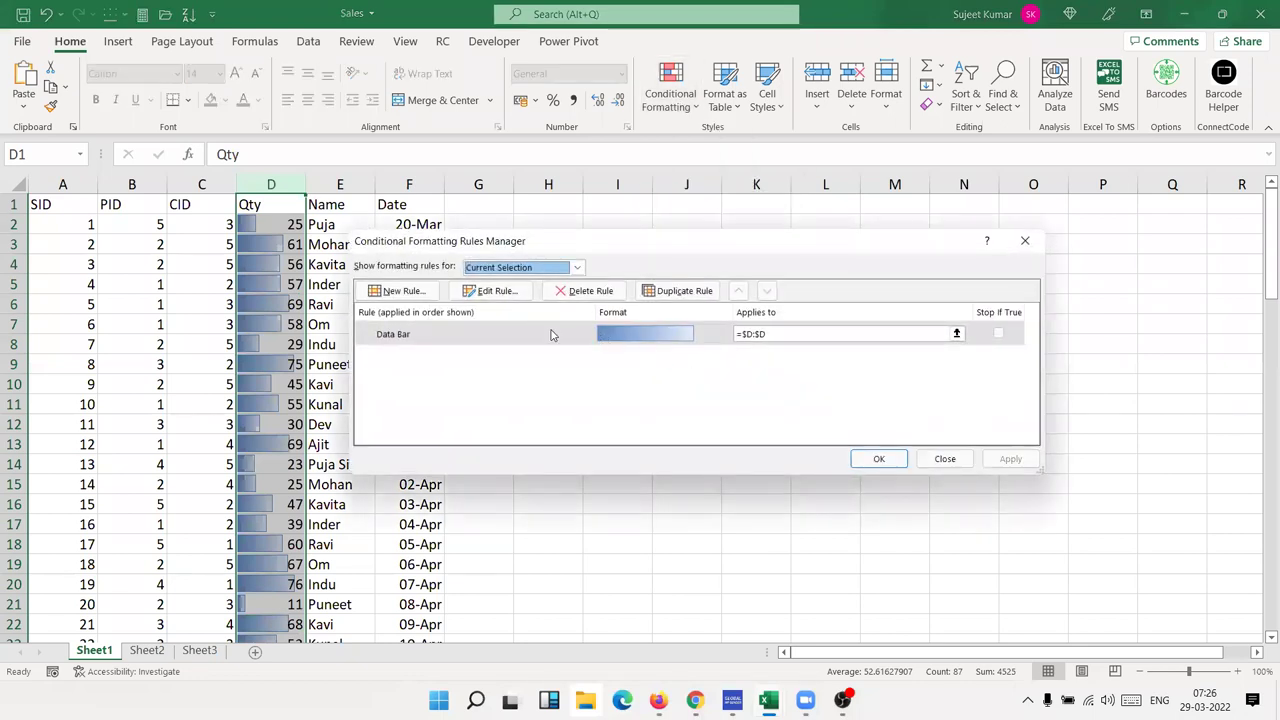
double_click(550, 334)
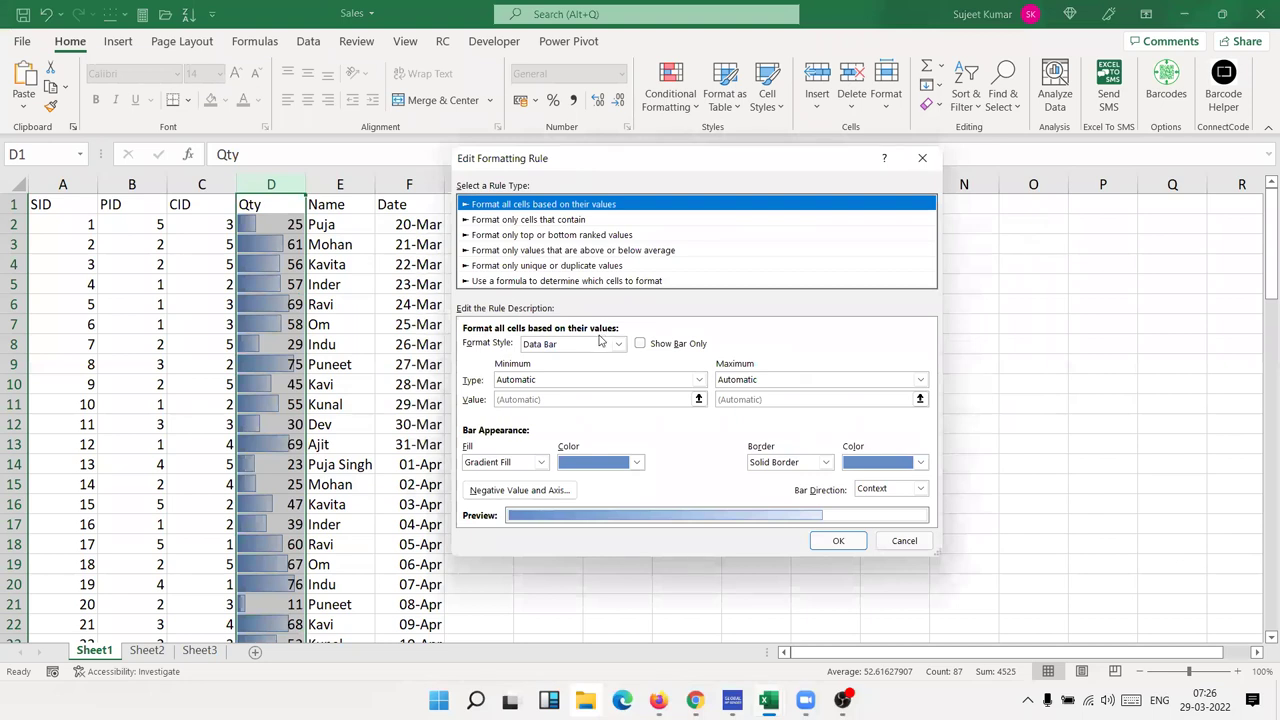
click(644, 343)
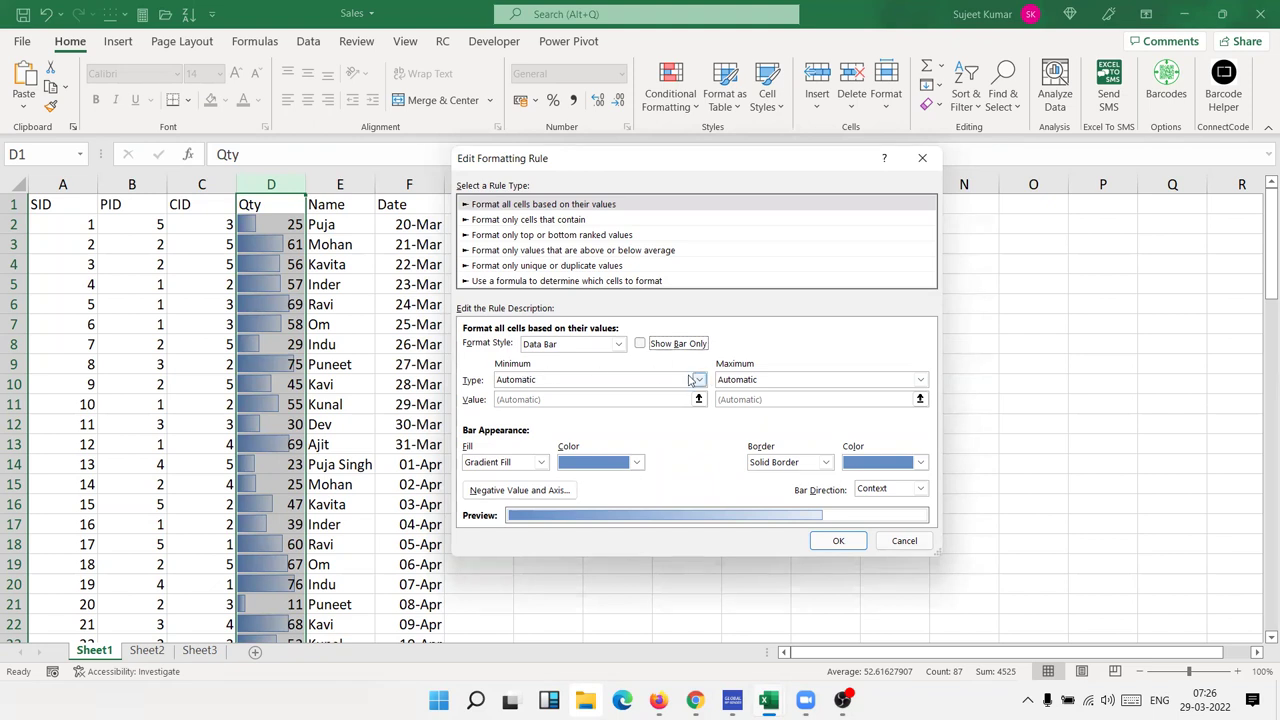
click(645, 381)
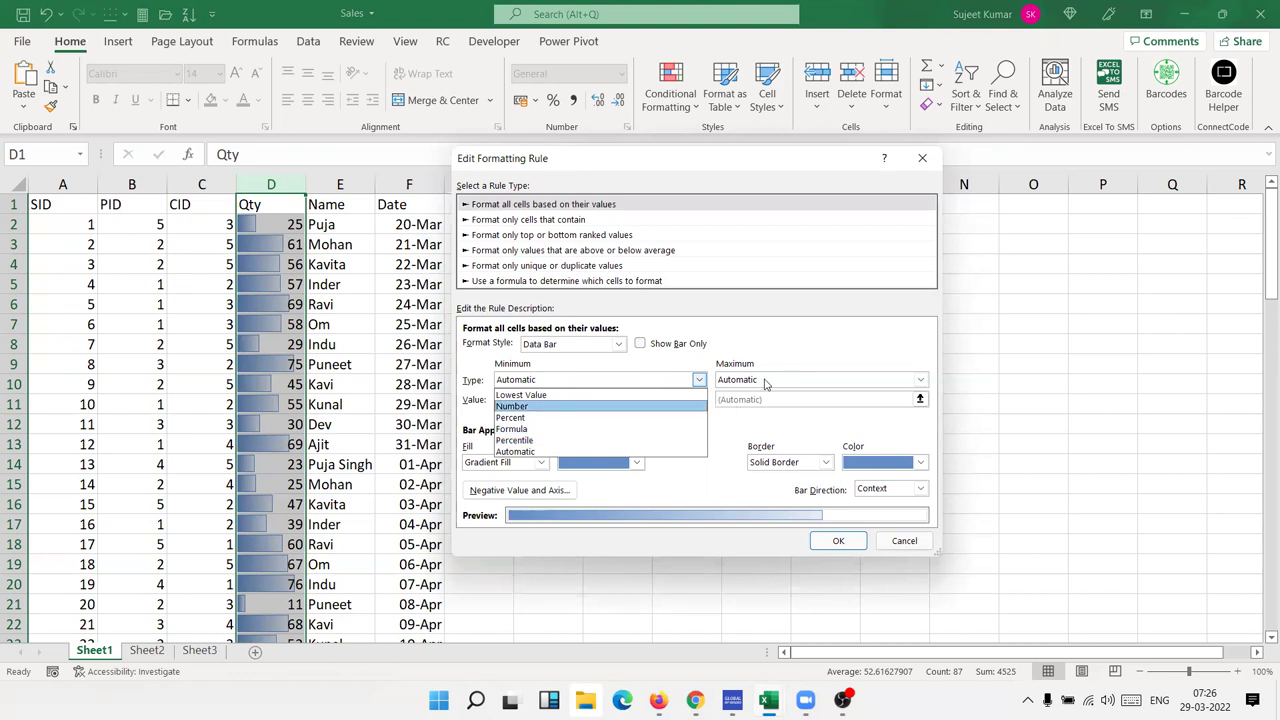
Set the data bar fill colour to light green and the border colour to red.
click(778, 426)
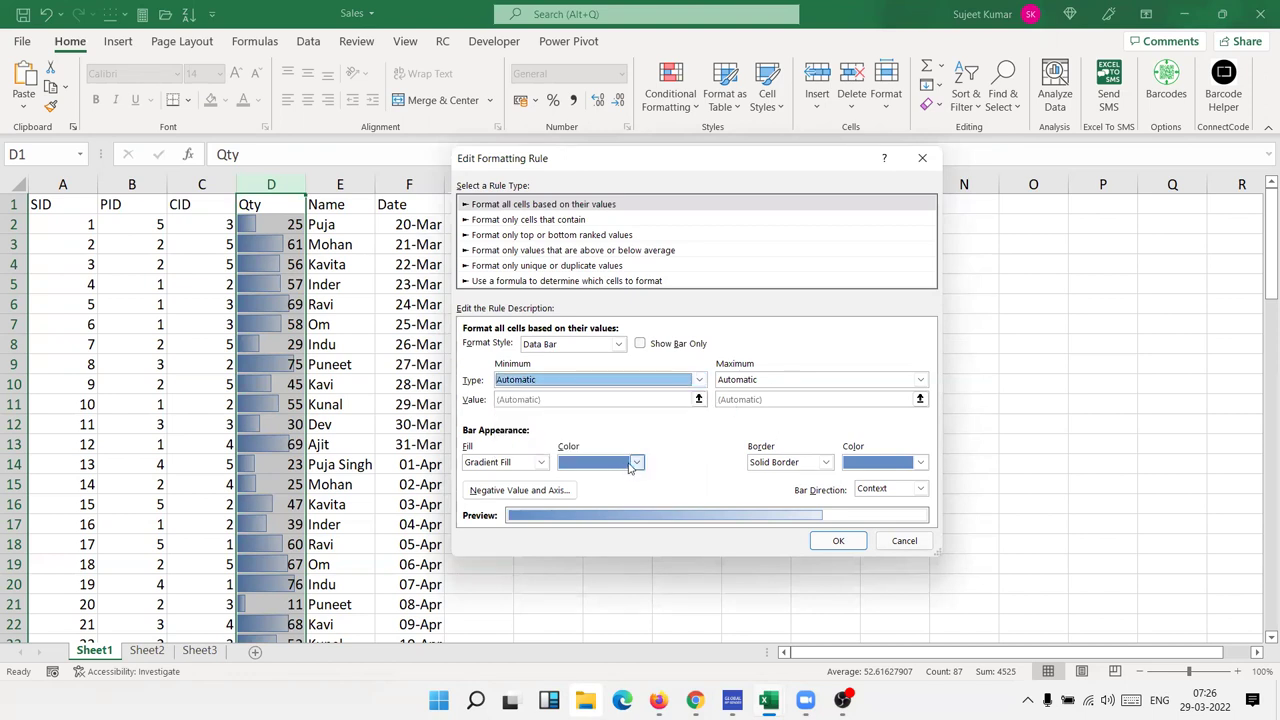
click(632, 463)
click(578, 618)
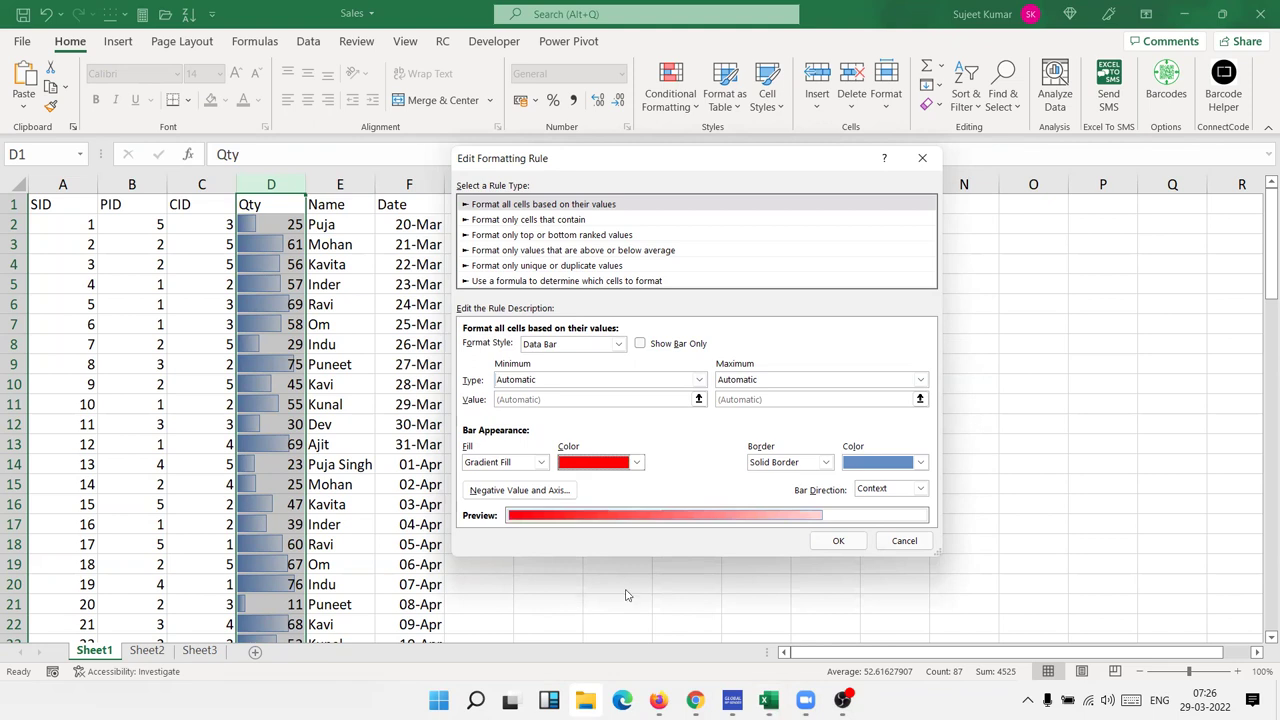
click(920, 462)
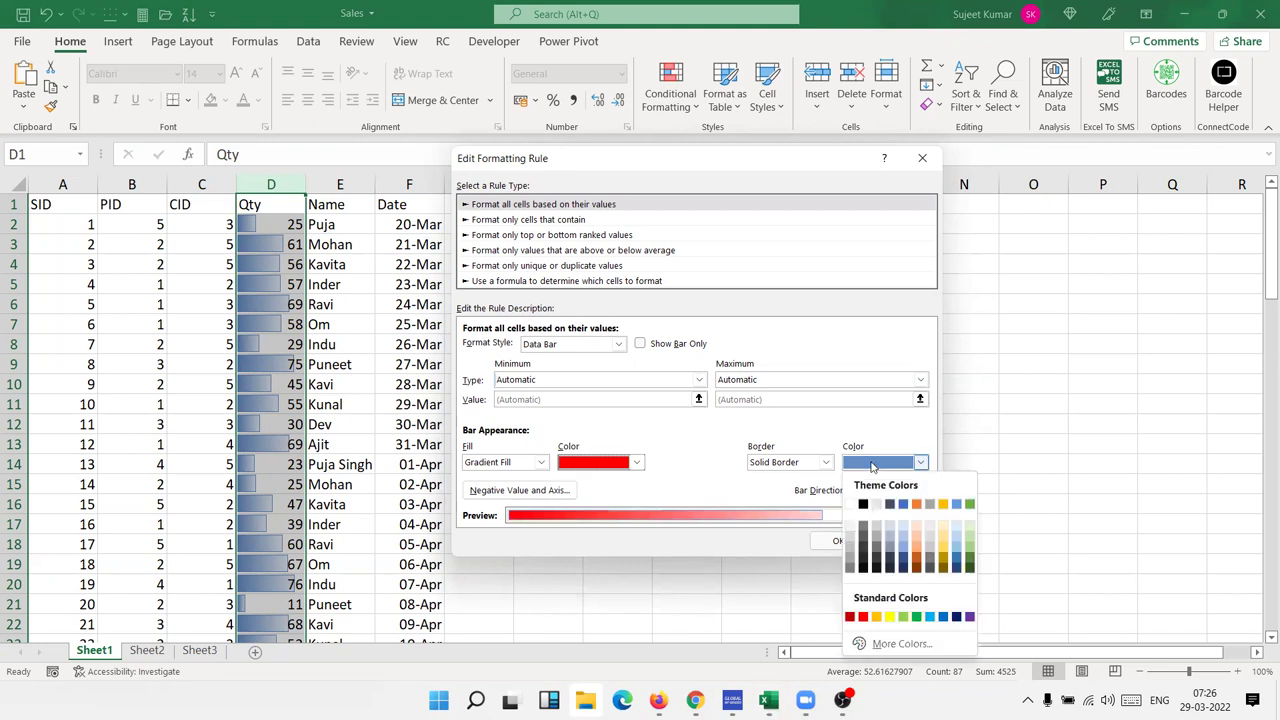
click(903, 617)
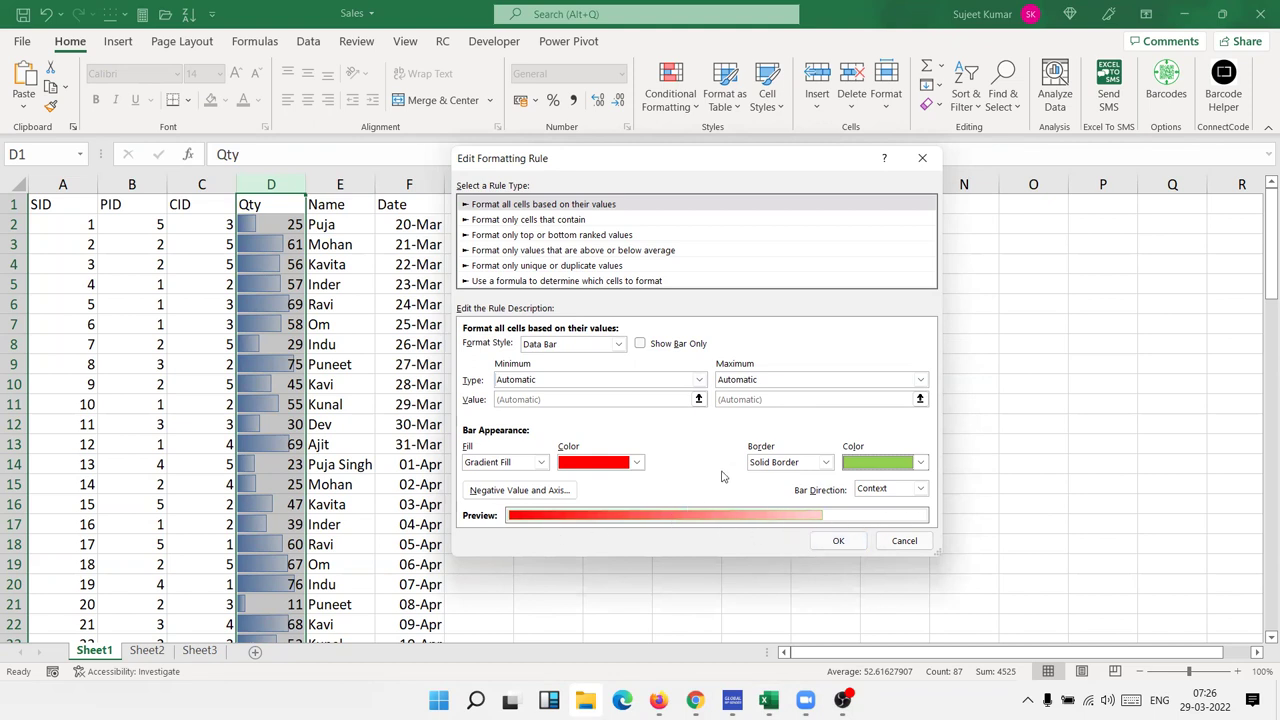
click(643, 463)
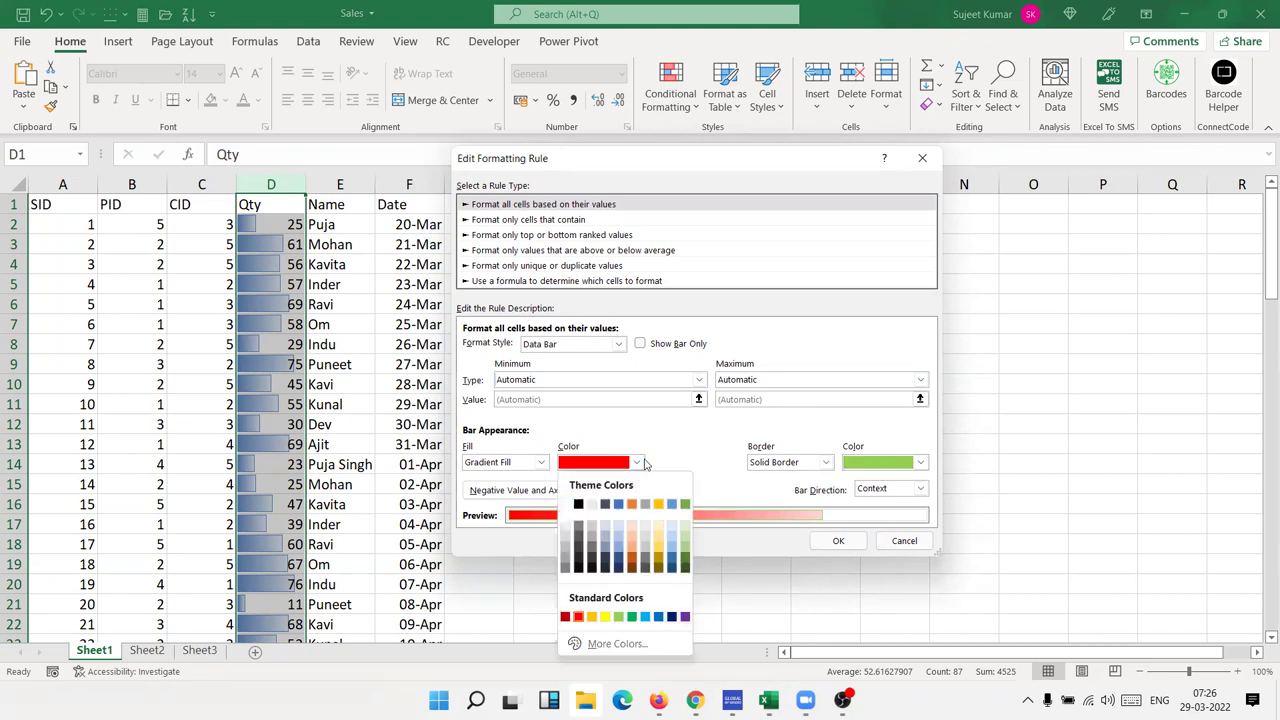
click(618, 617)
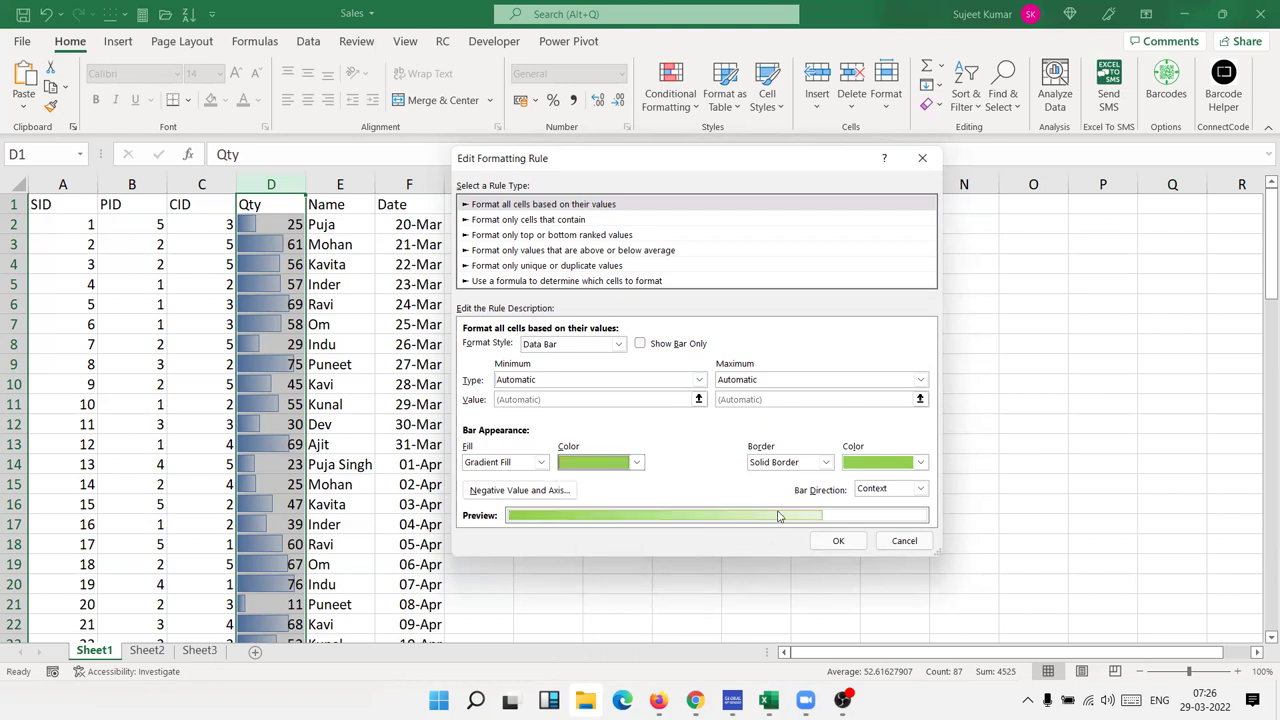
click(877, 462)
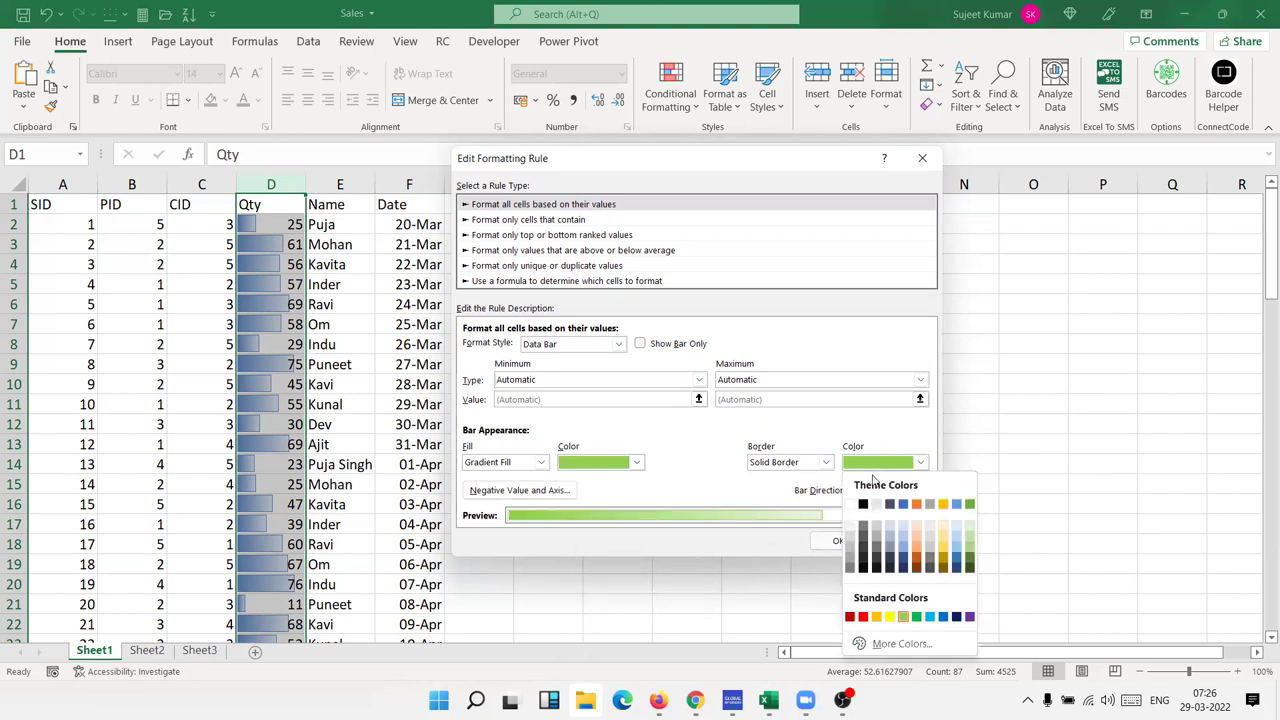
click(863, 617)
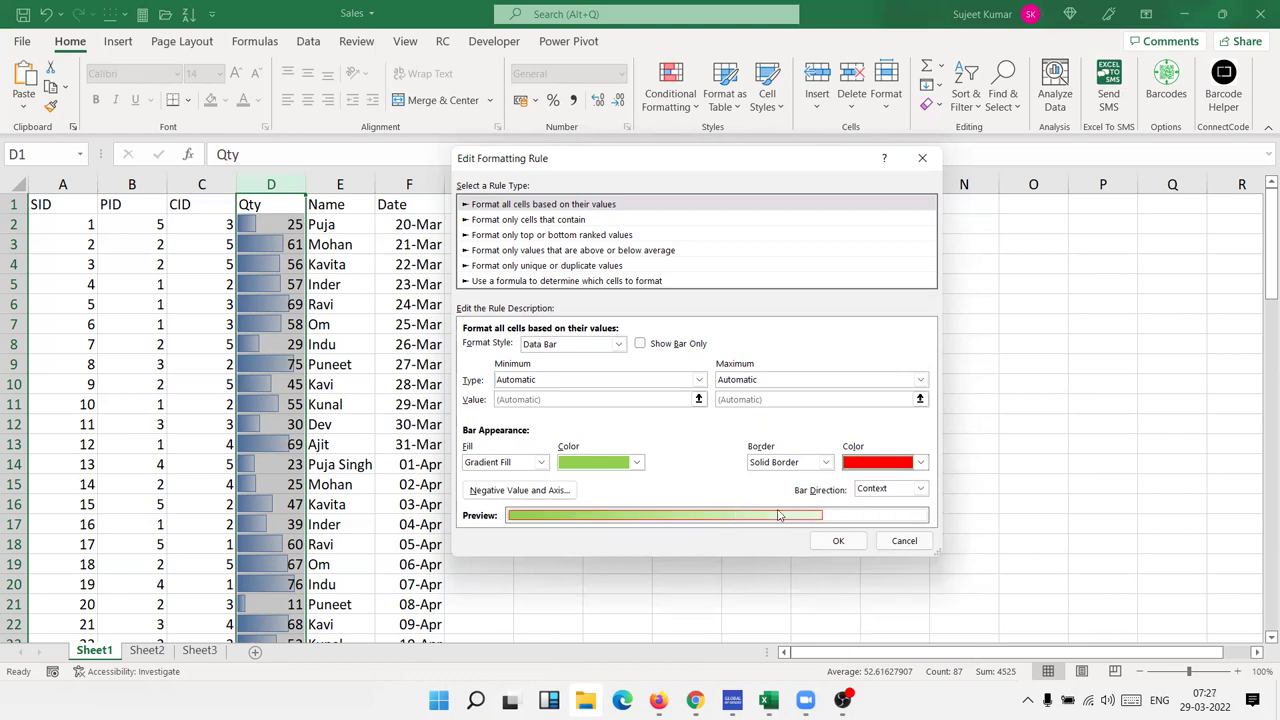
Switch the bars to Solid Fill and apply the edited data bar rule to Qty.
click(540, 462)
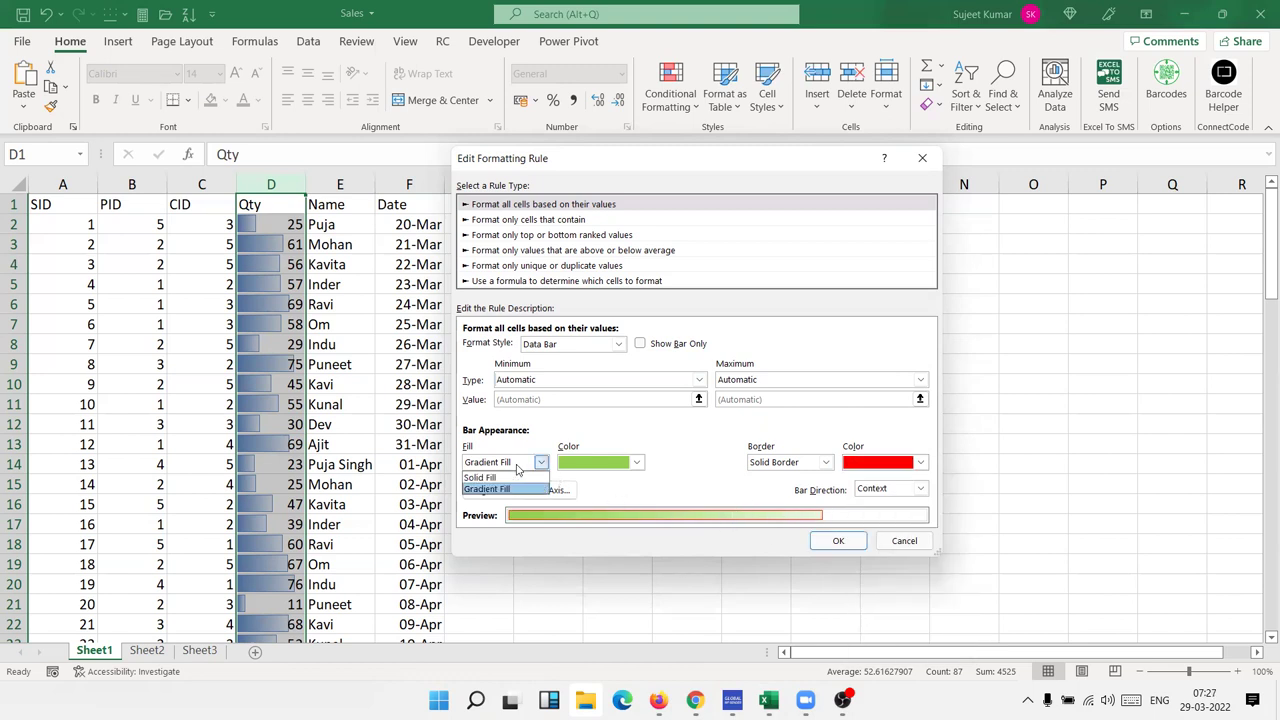
click(512, 477)
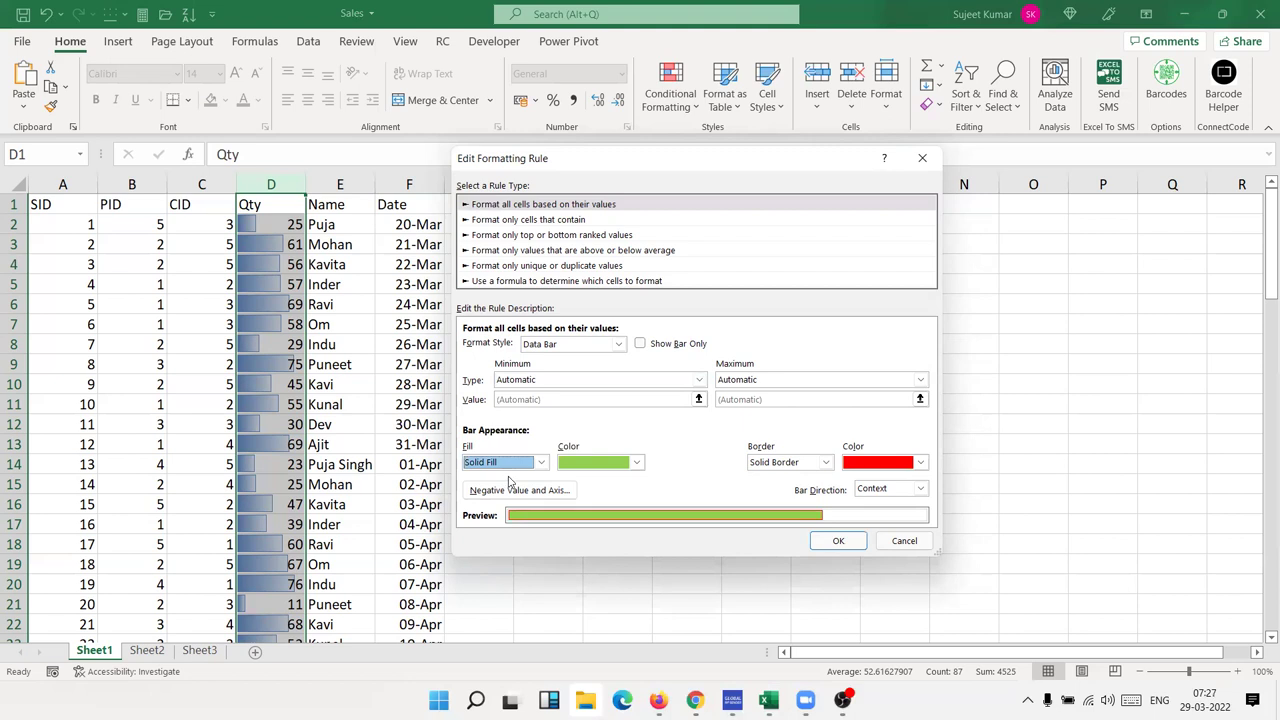
click(511, 467)
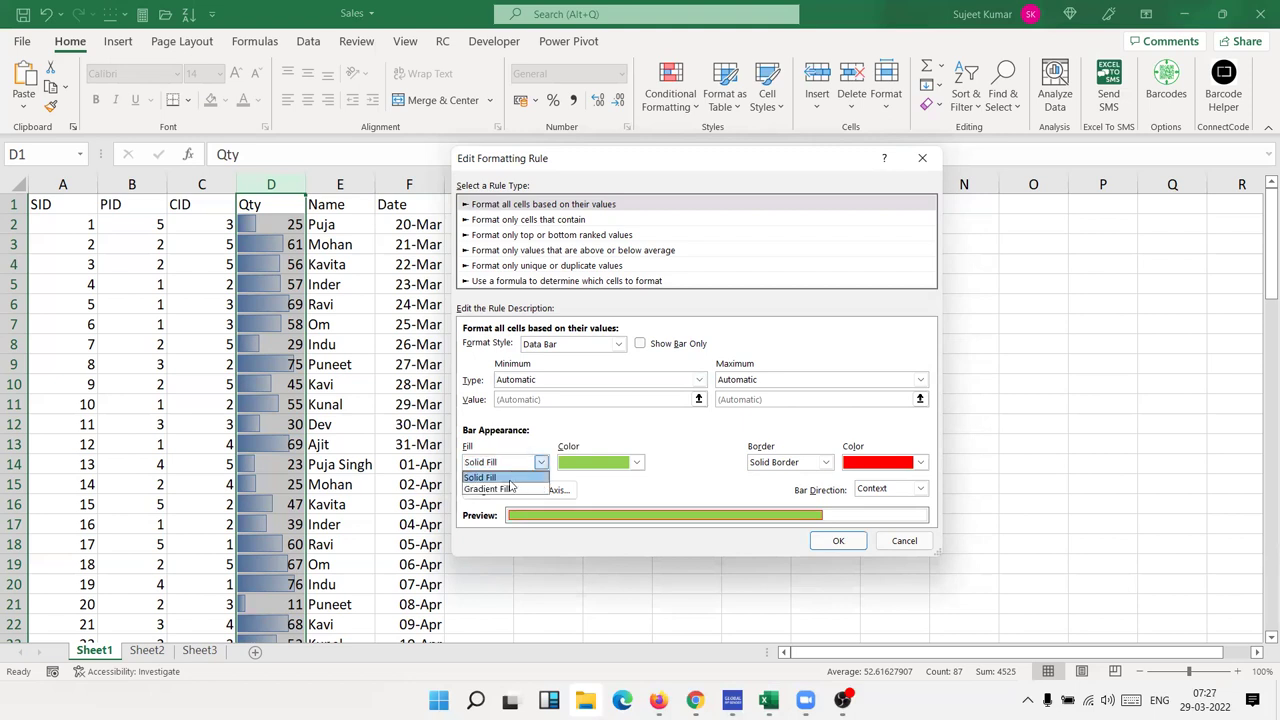
click(510, 480)
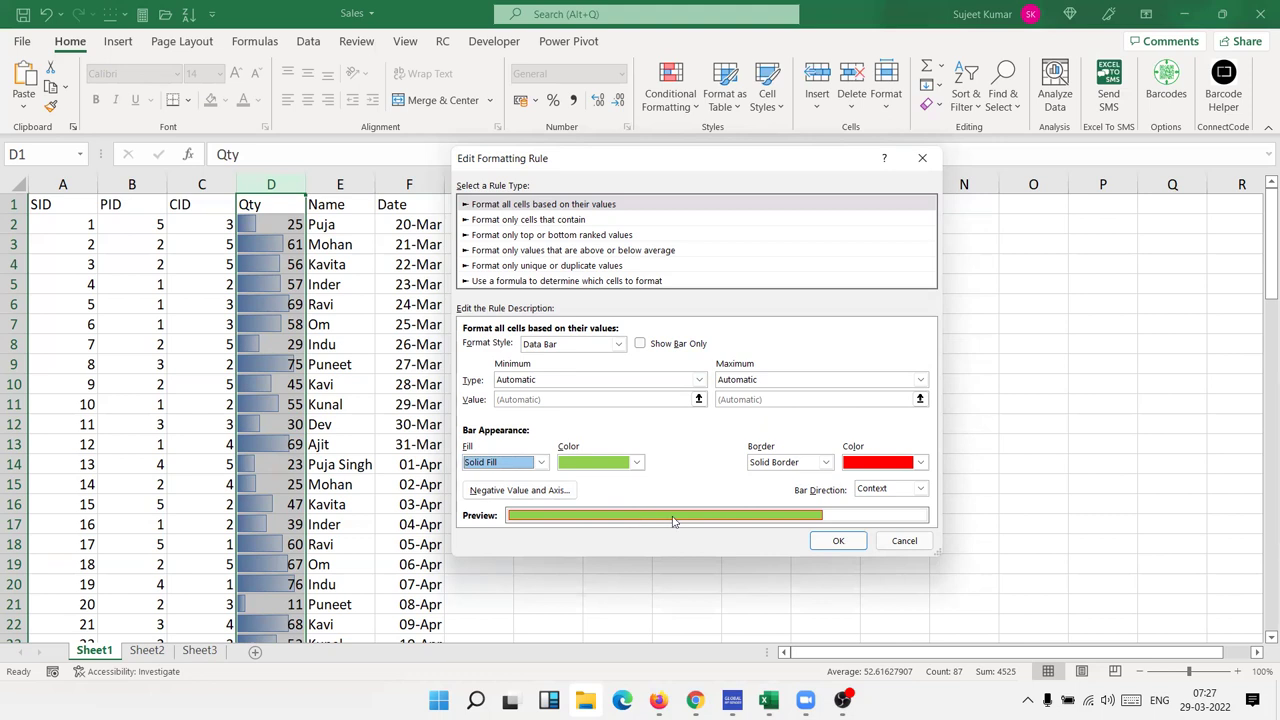
click(815, 543)
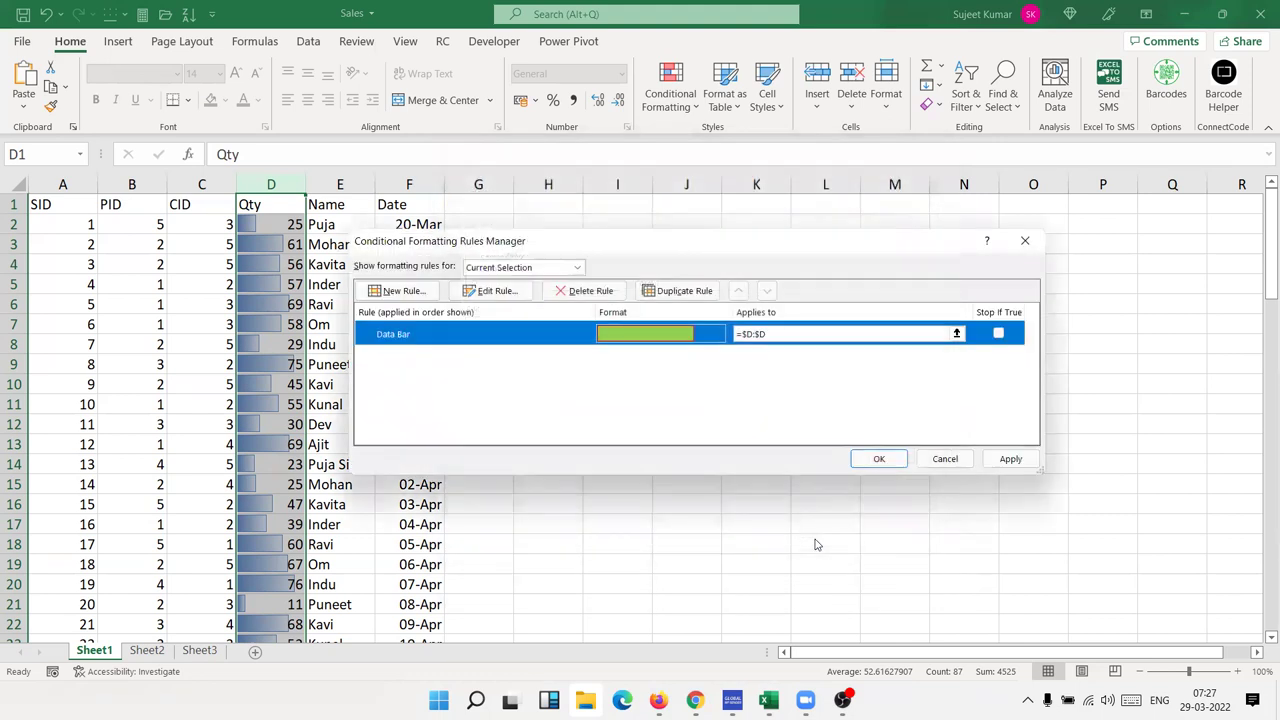
click(1015, 462)
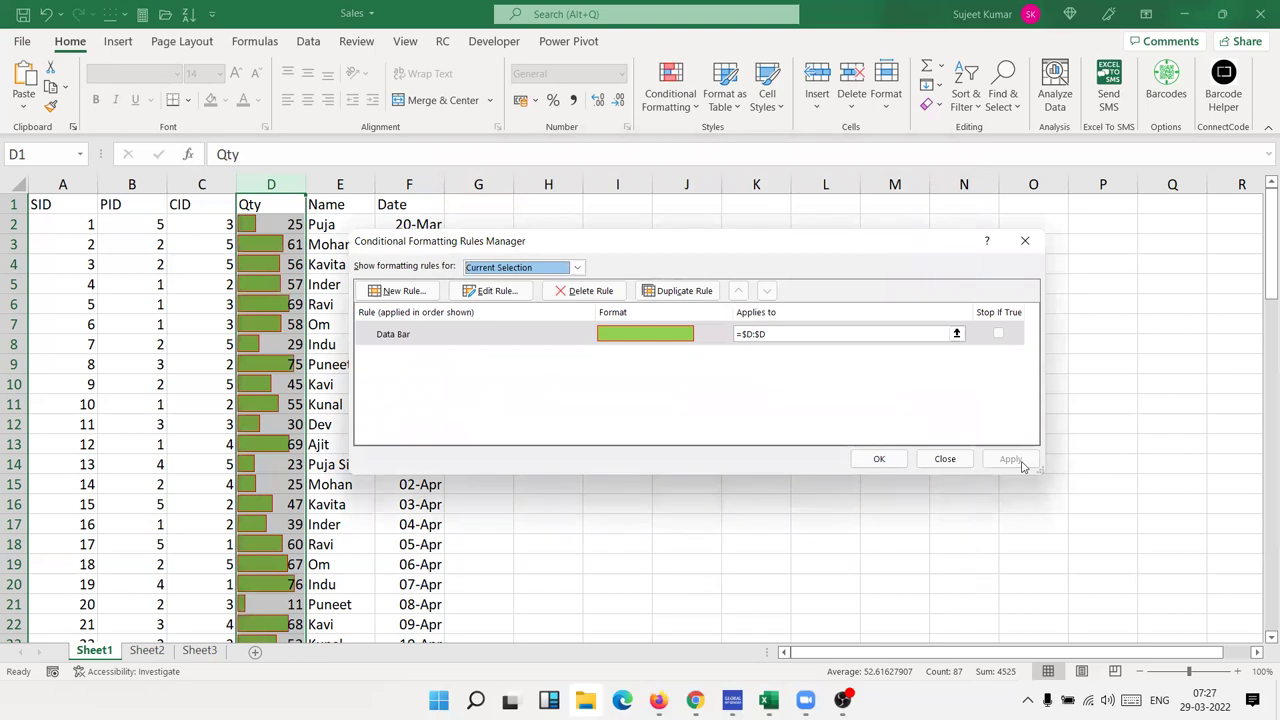
click(879, 459)
Look over the Conditional Formatting menu without changes, then move to the empty Sheet2.
click(668, 95)
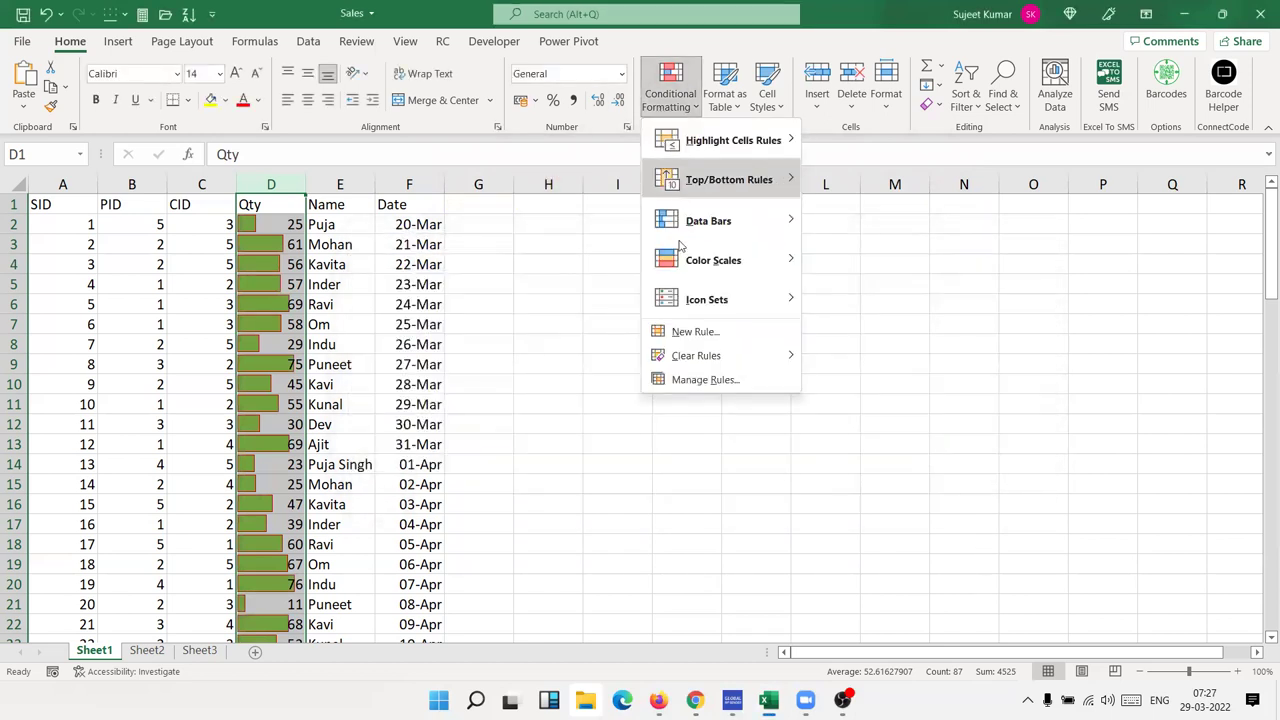
mouse_move(680, 261)
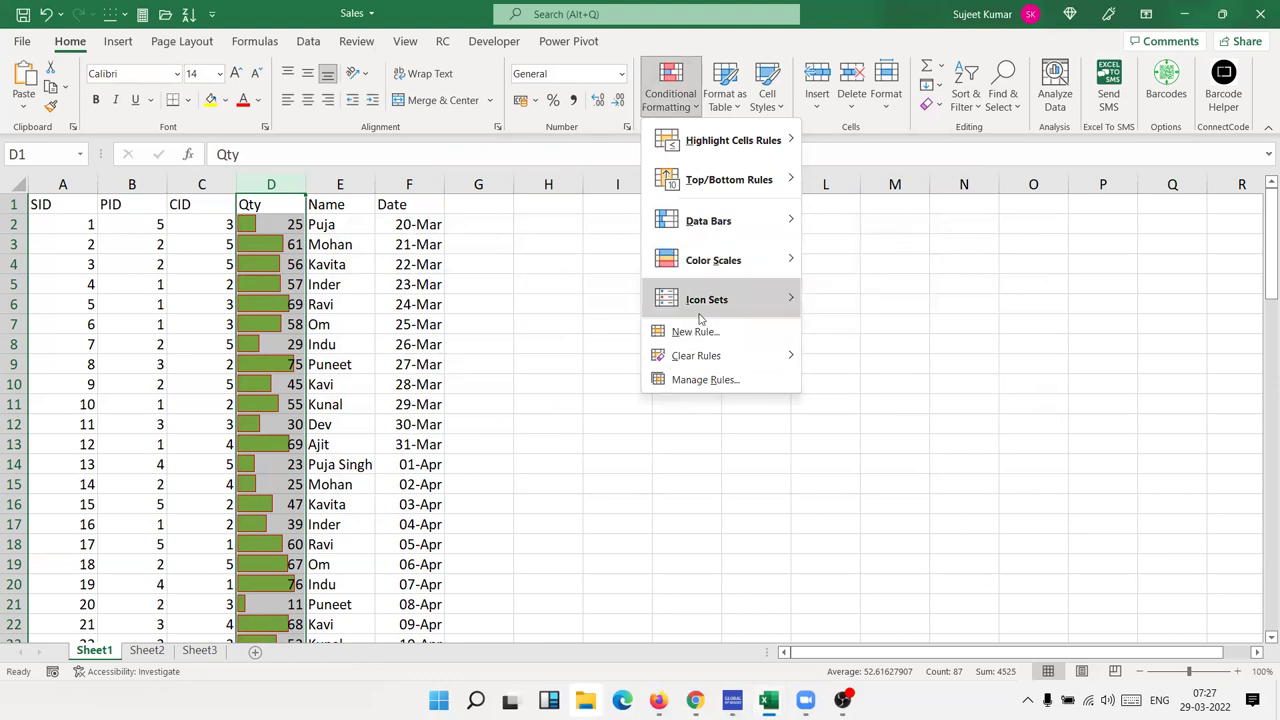
mouse_move(700, 316)
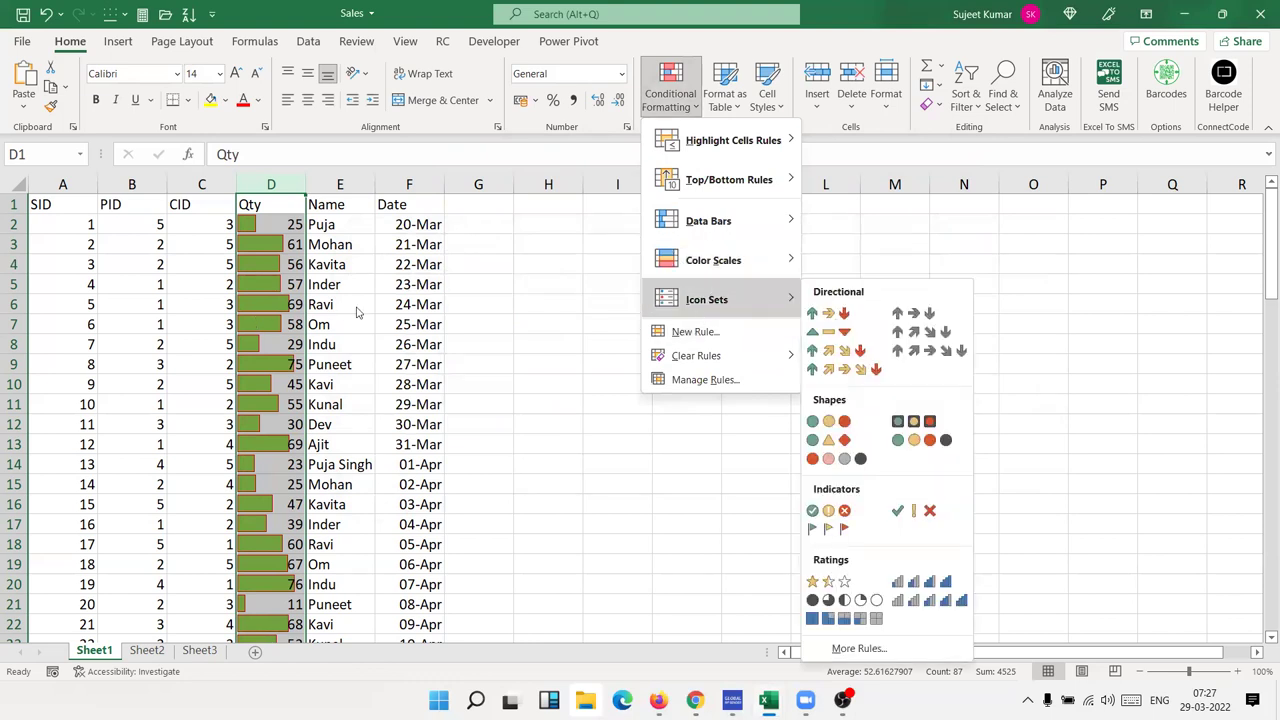
click(145, 650)
click(158, 655)
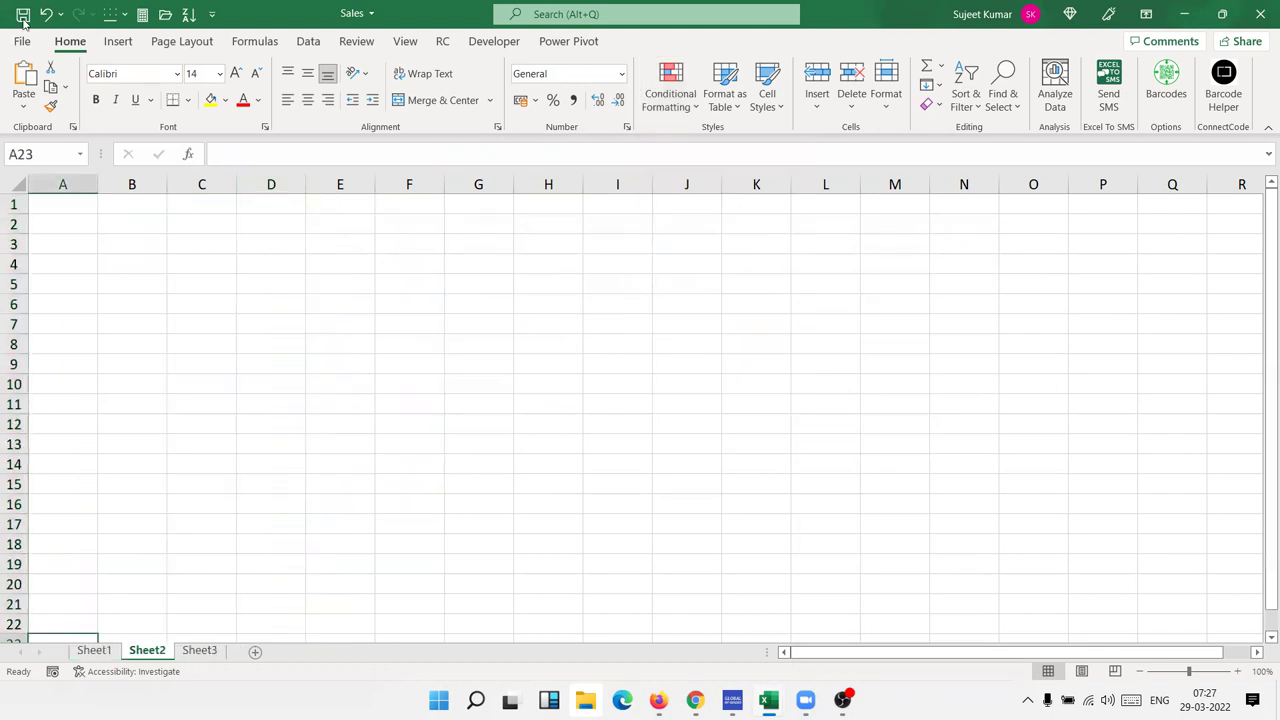
Enter Name in A1 and Puja in A2, then fill the names down column A.
click(68, 199)
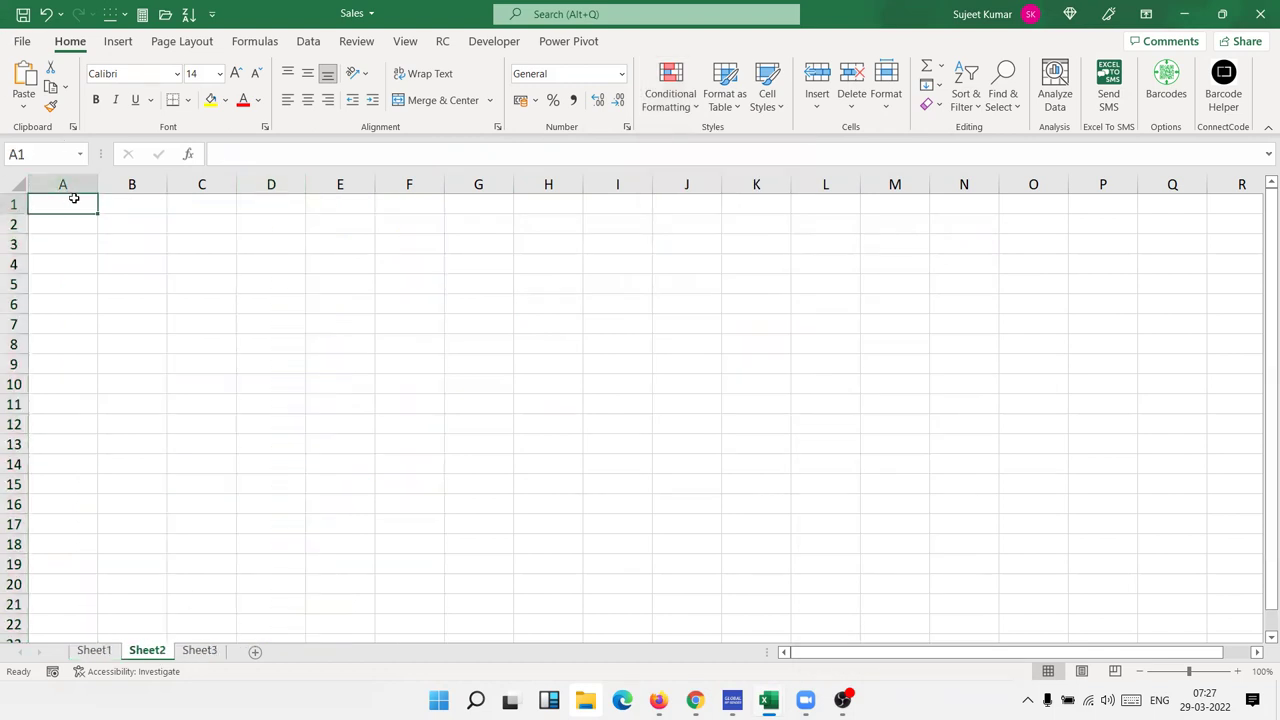
text(Name)
key(Return)
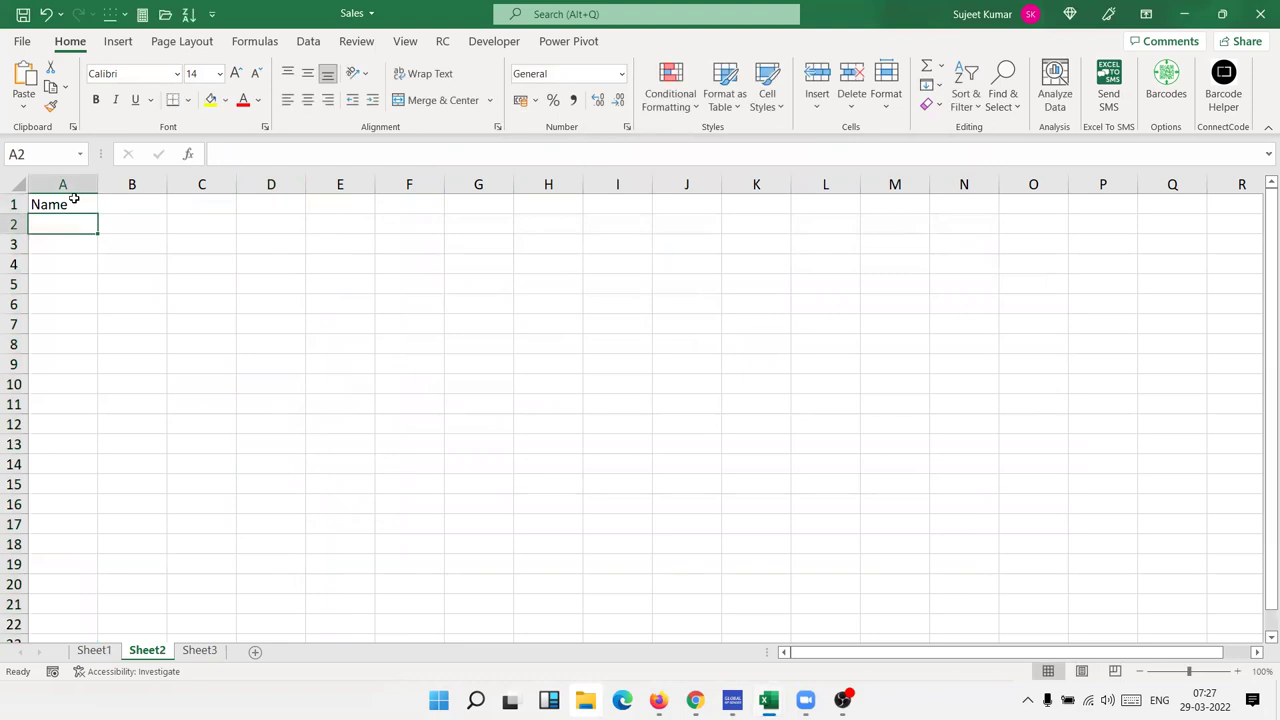
text(Puja)
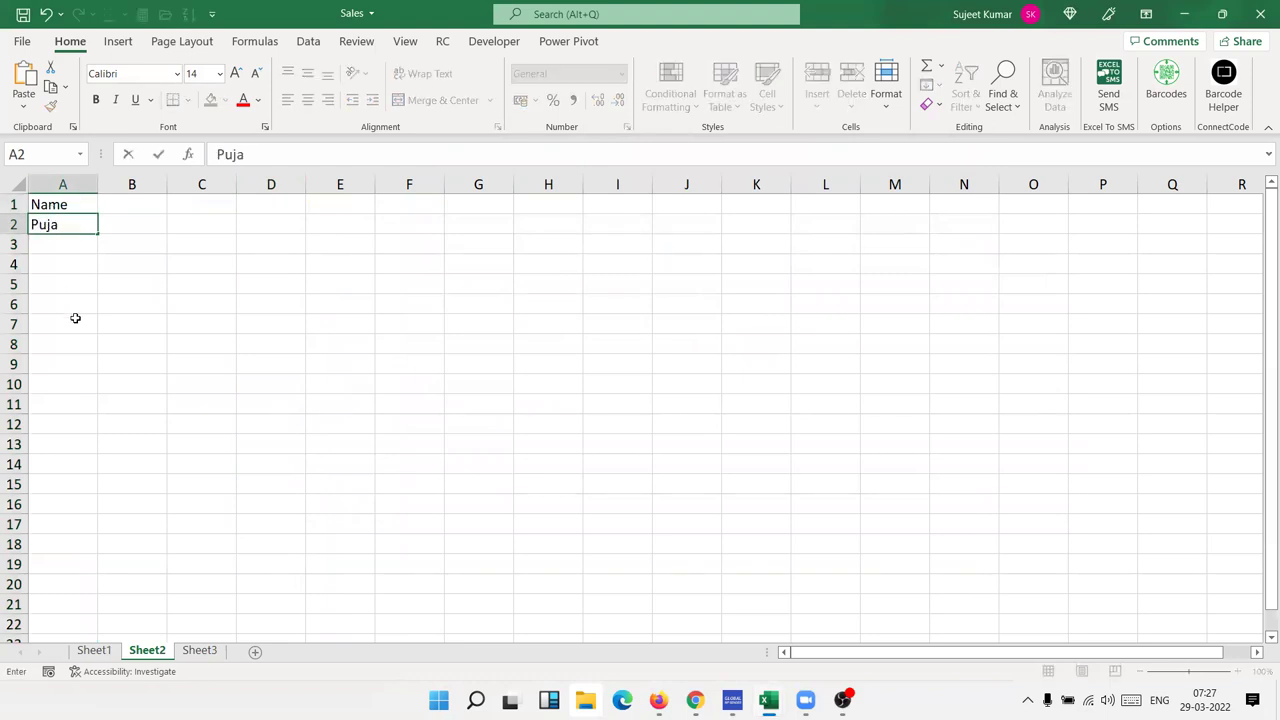
click(66, 303)
click(67, 224)
drag(97, 234, 98, 615)
Add a Sales header in B1 and =RANDBETWEEN(10,90) in B2.
key(ctrl+Home)
key(Right)
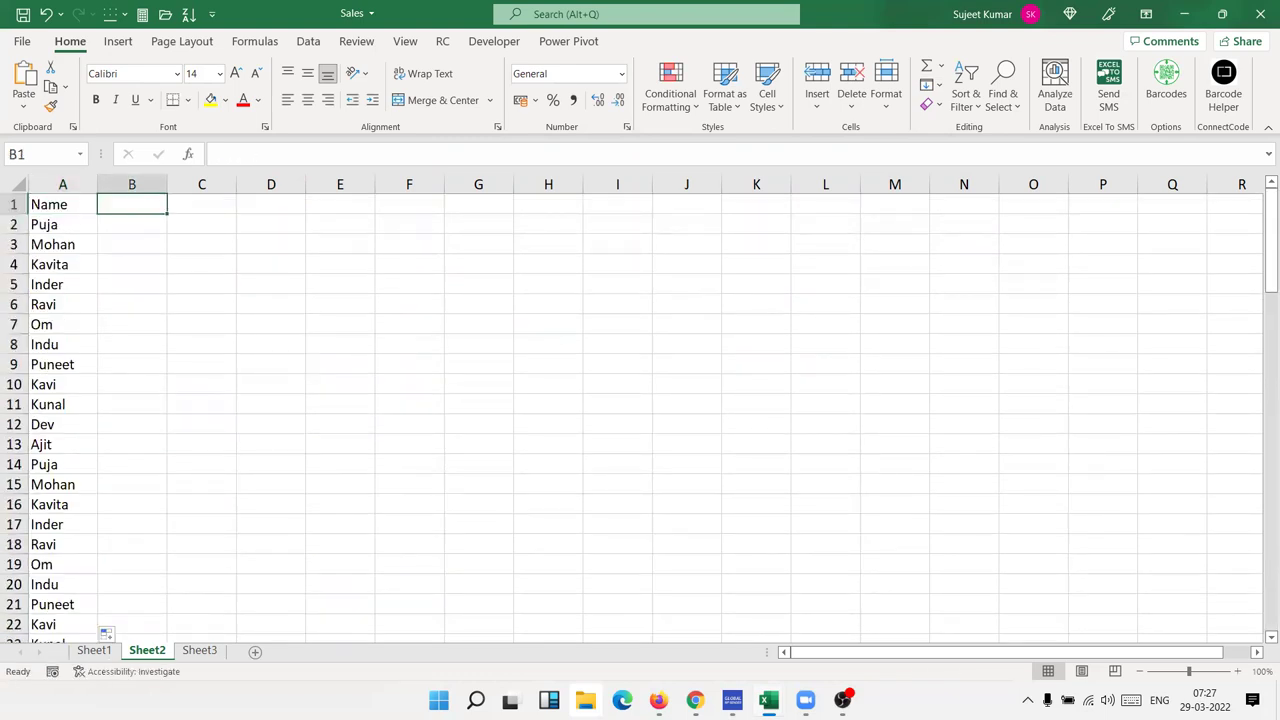
text(Sales)
key(Return)
text(=ra)
key(Down)
key(Down)
key(Down)
key(Tab)
text(10,90)
key(Return)
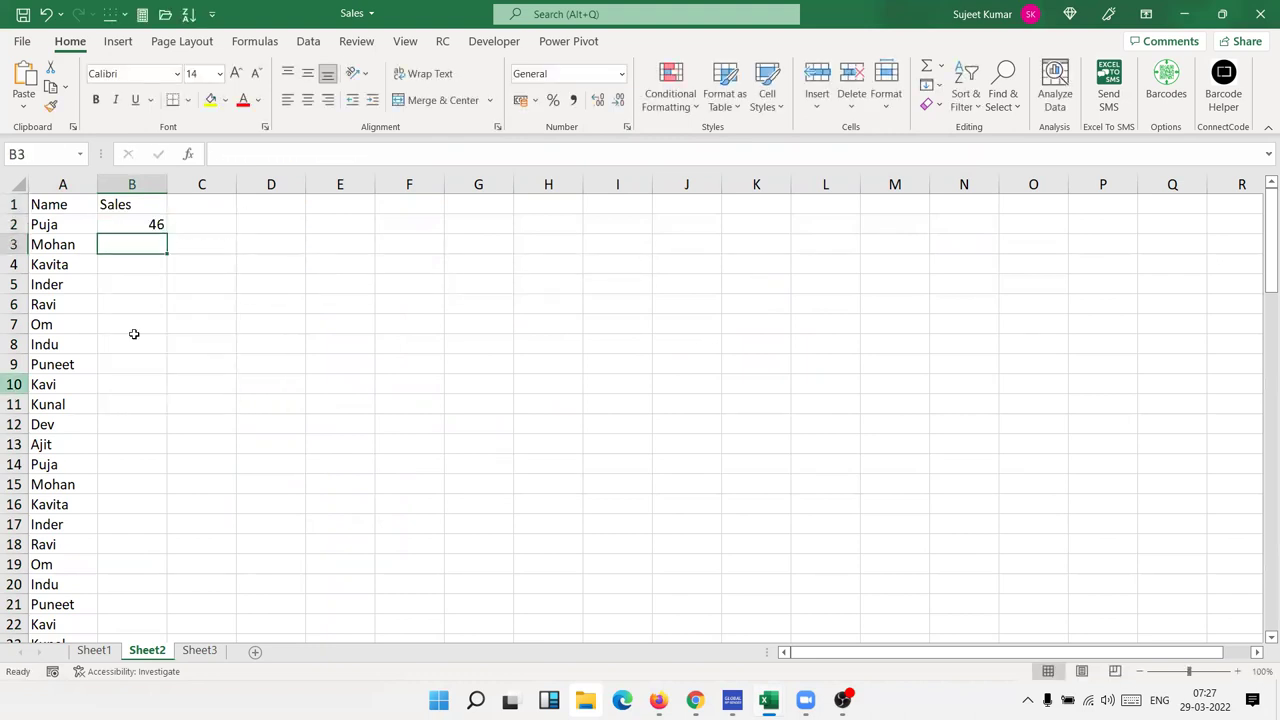
Fill the formula down column B and paste the results back as fixed values.
click(162, 228)
double_click(165, 232)
key(ctrl+c)
click(27, 107)
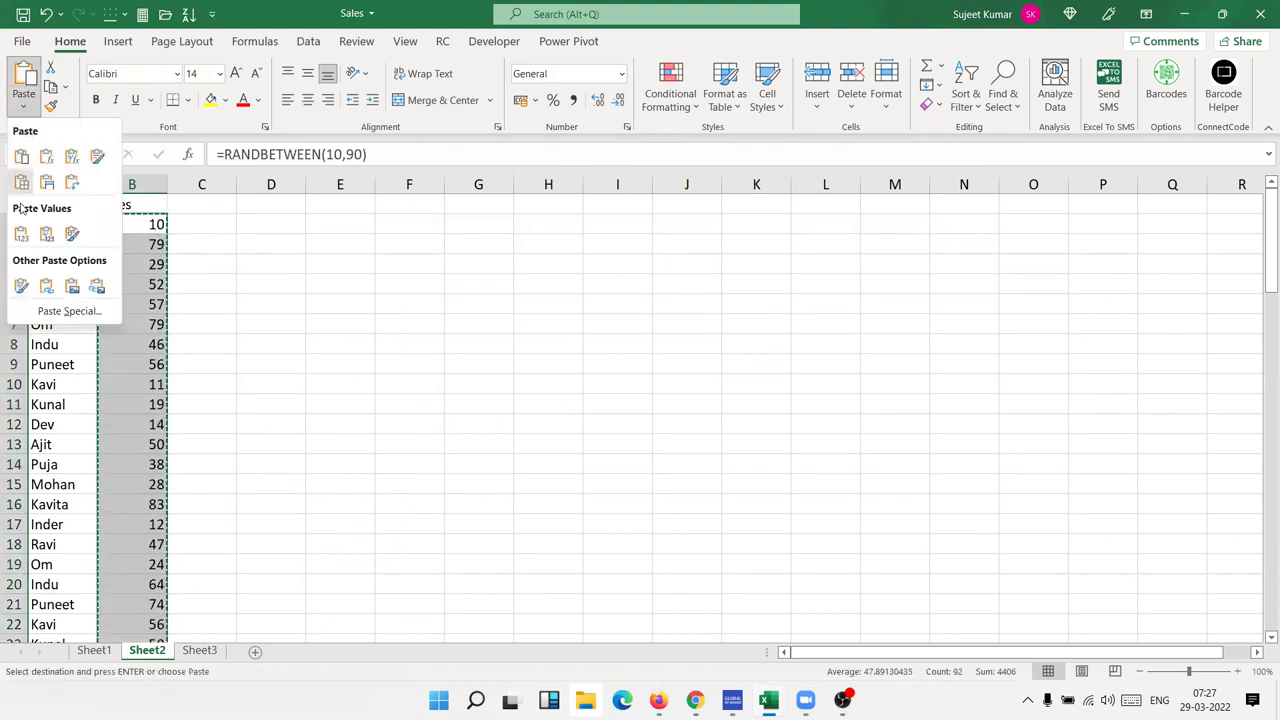
click(21, 233)
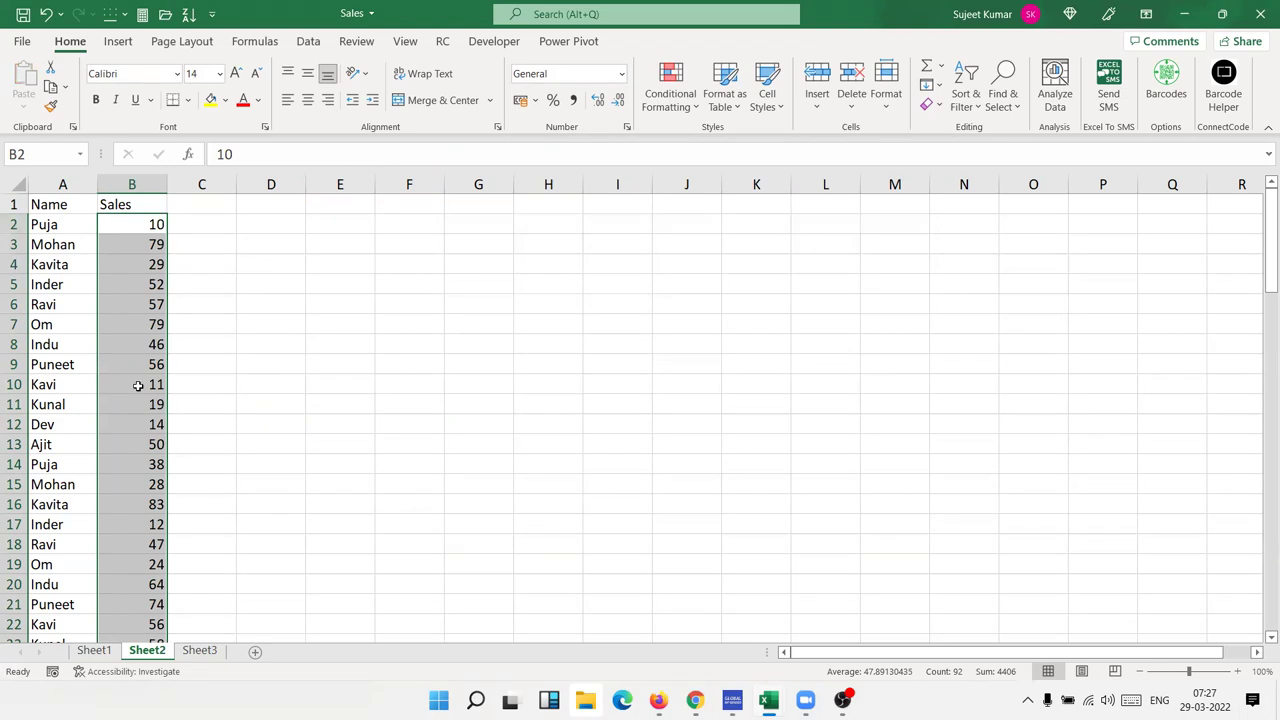
click(123, 338)
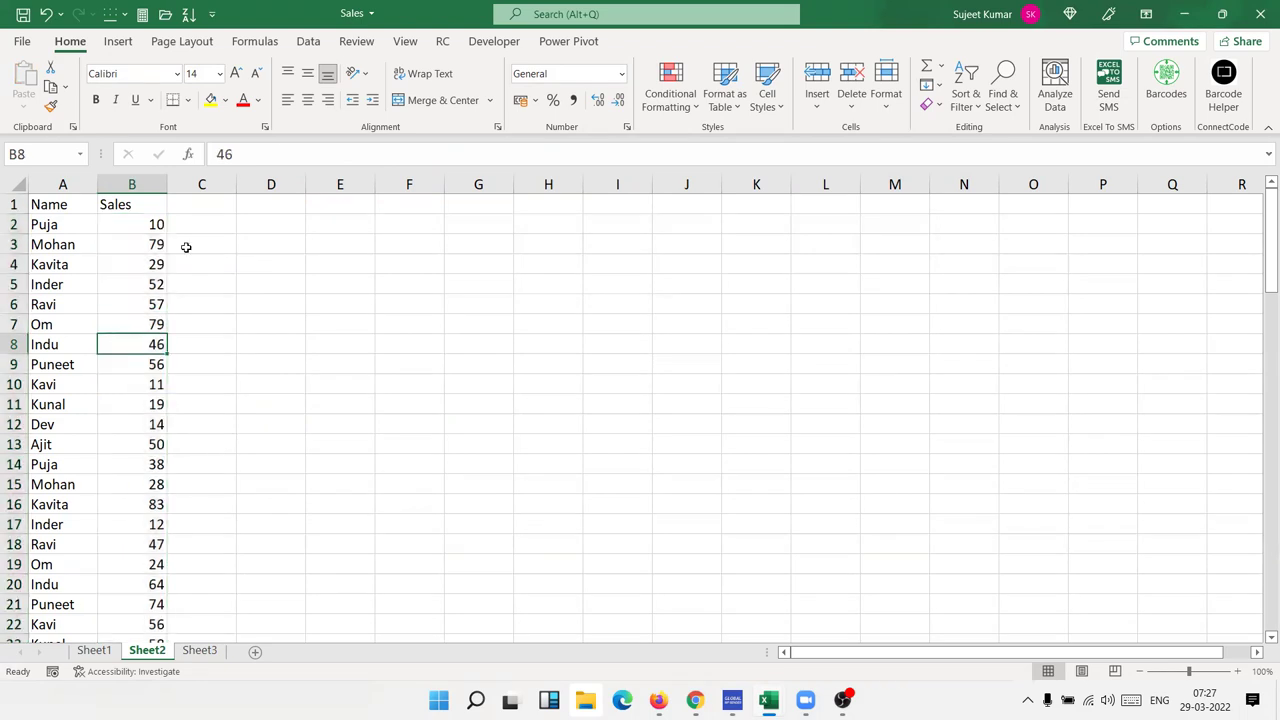
Rename the B1 header from Sales to Score.
click(148, 207)
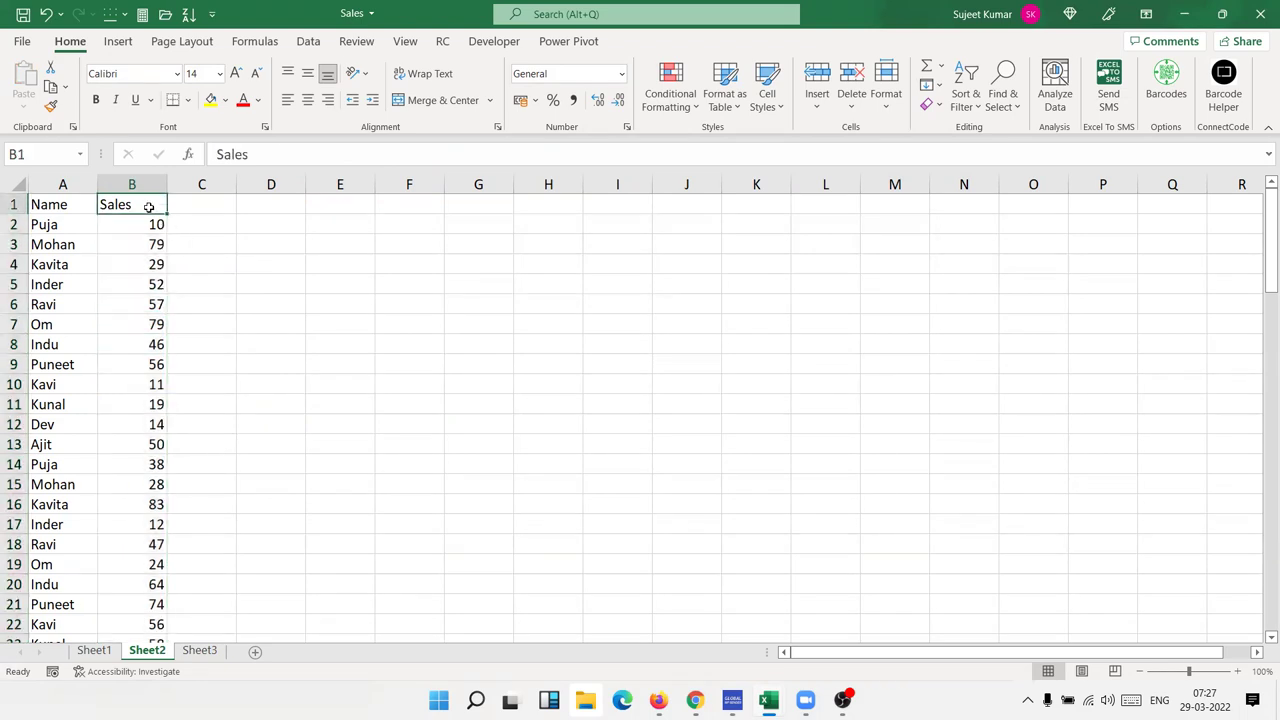
text(Score)
key(Return)
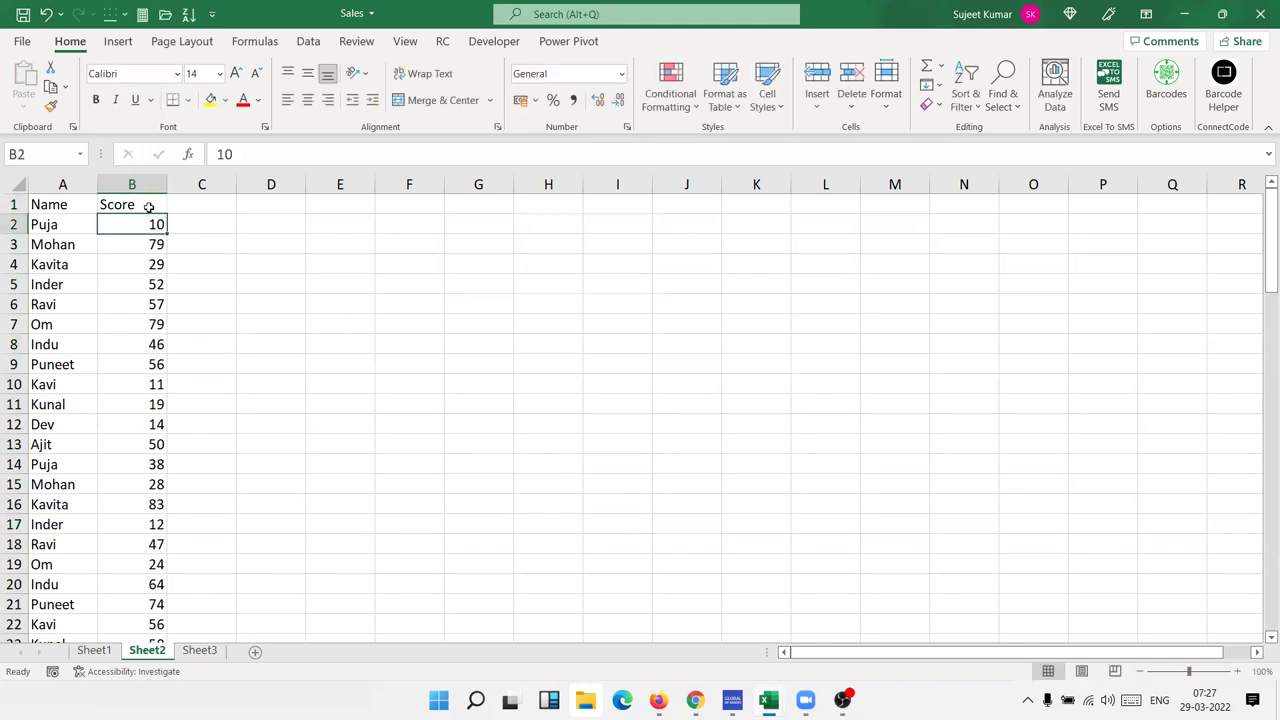
key(Right)
key(Right)
key(Right)
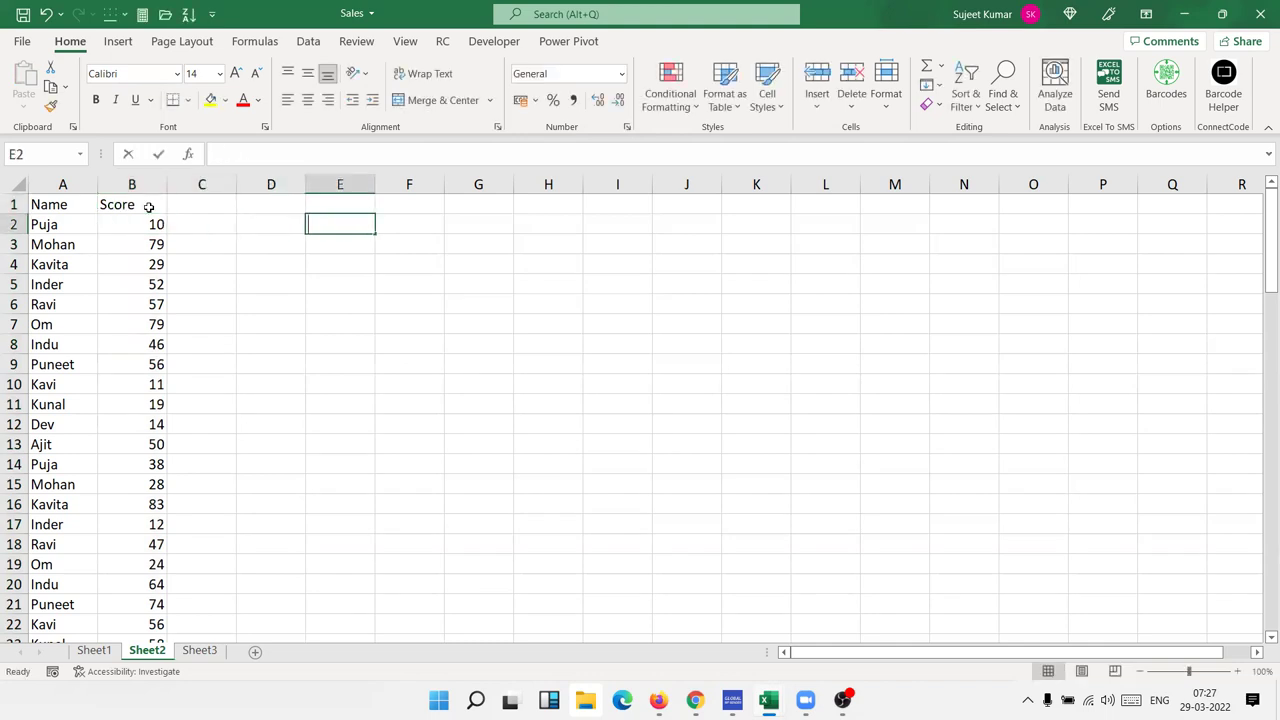
Enter >60 in E2 and Pass in F2, discarding a stray 40 entry.
text(40)
key(Escape)
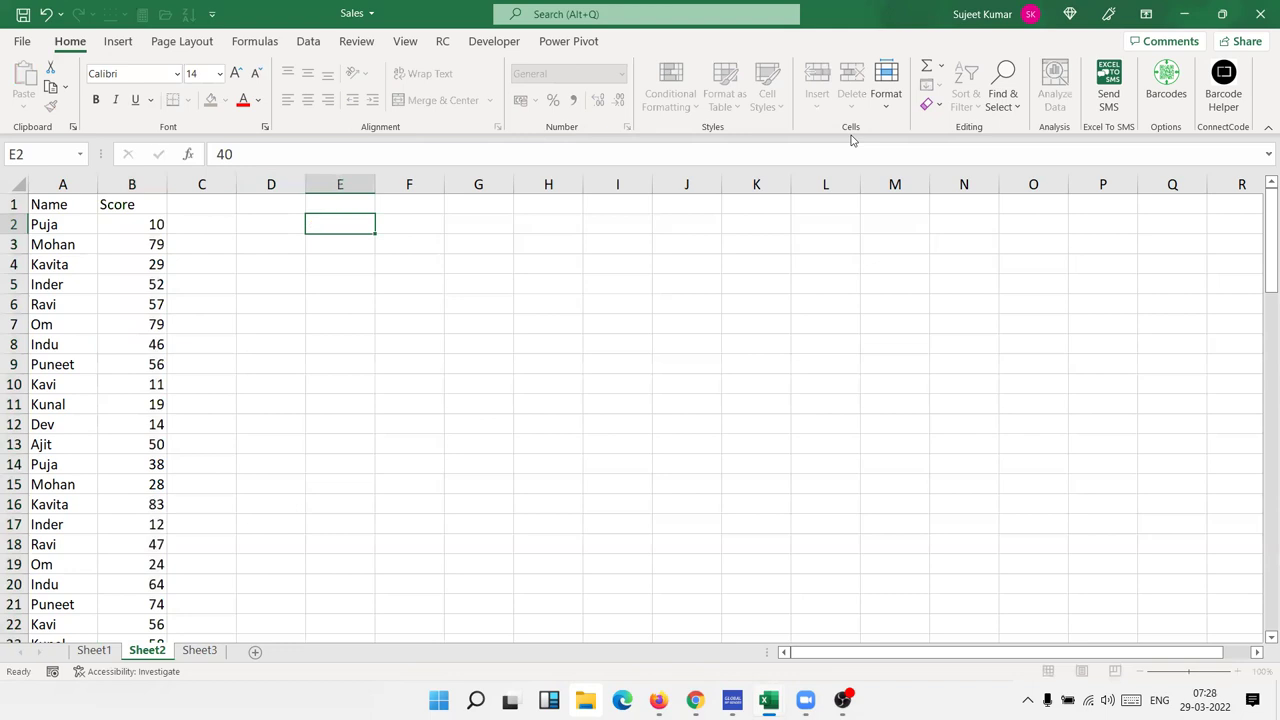
text(>60)
key(Tab)
text(Pas)
key(Return)
Add 40-60 / Re-Test and <40 / Fail in rows 3 and 4, then move to C2.
text(40-60)
key(Tab)
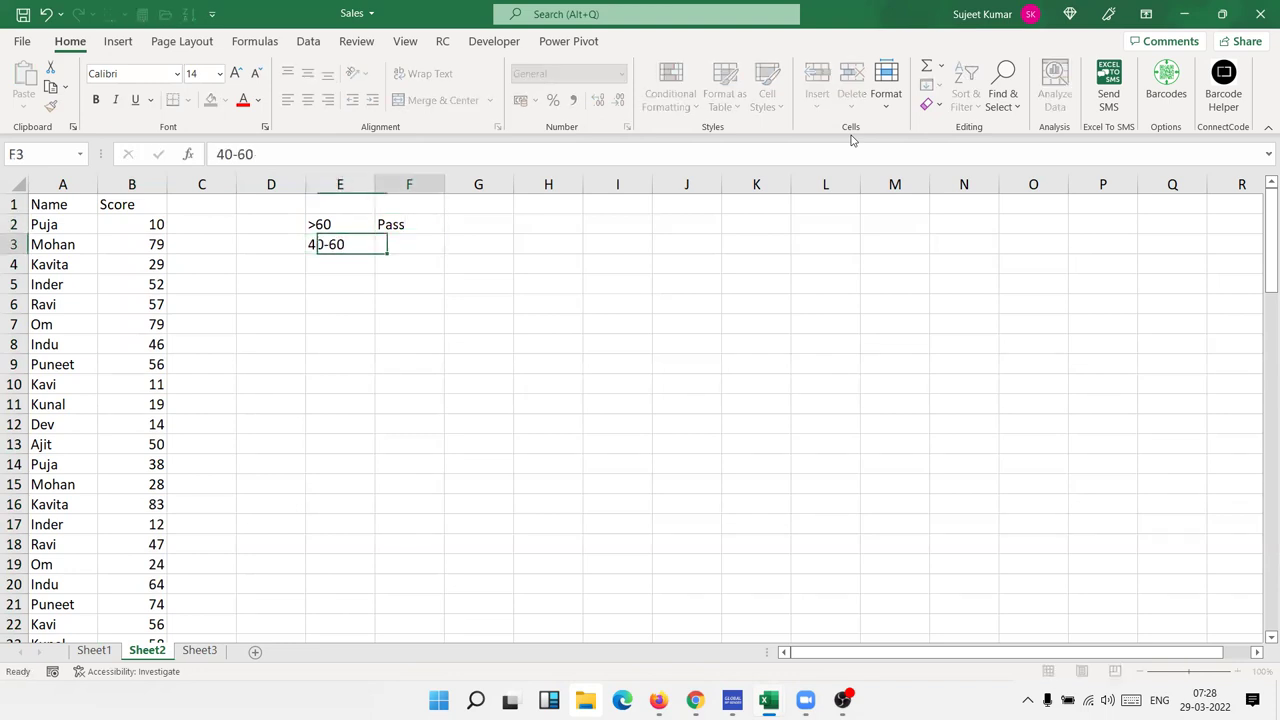
text(Re)
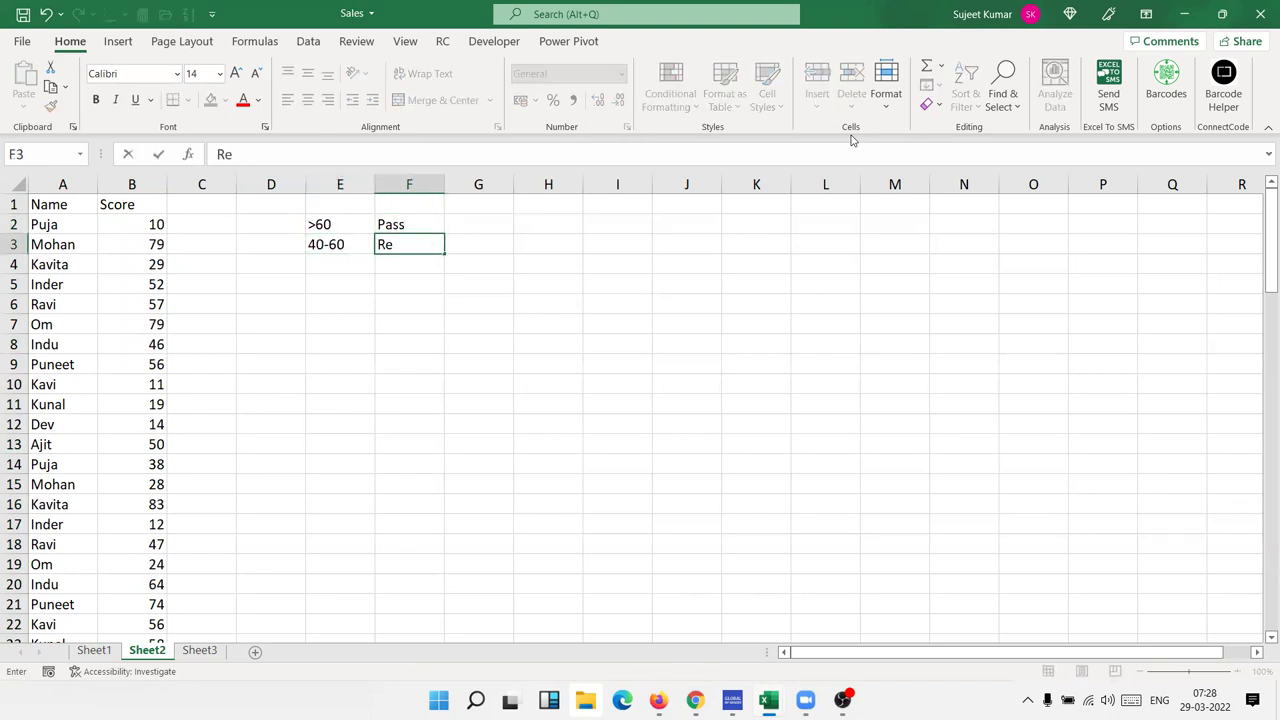
text(-Test)
key(Return)
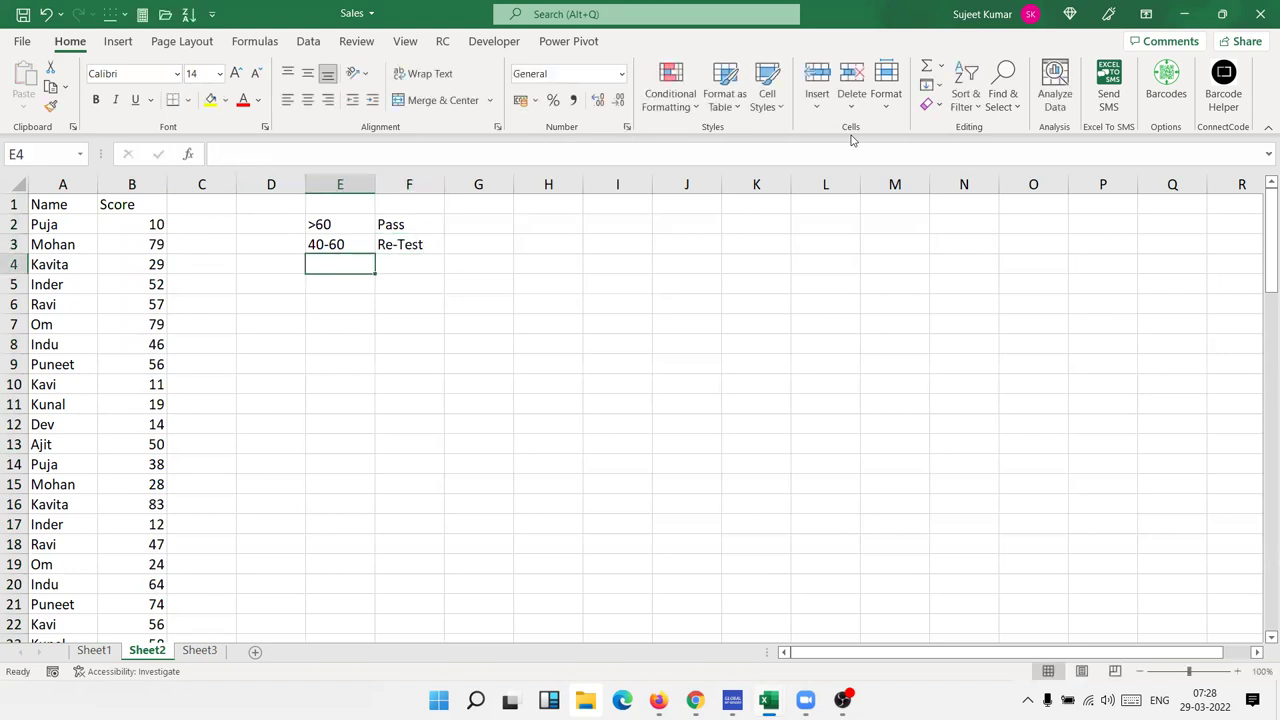
text(<)
key(Tab)
text(Fai)
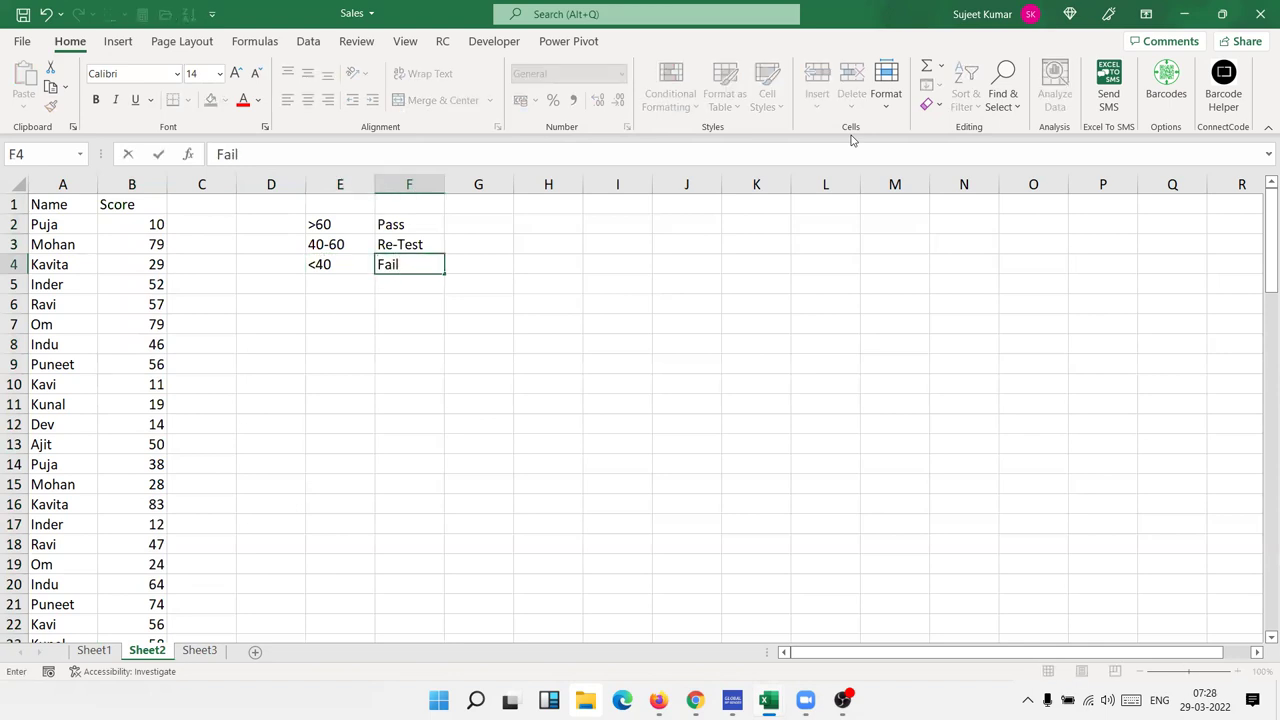
key(Left)
key(Left)
key(Left)
key(Up)
key(Up)
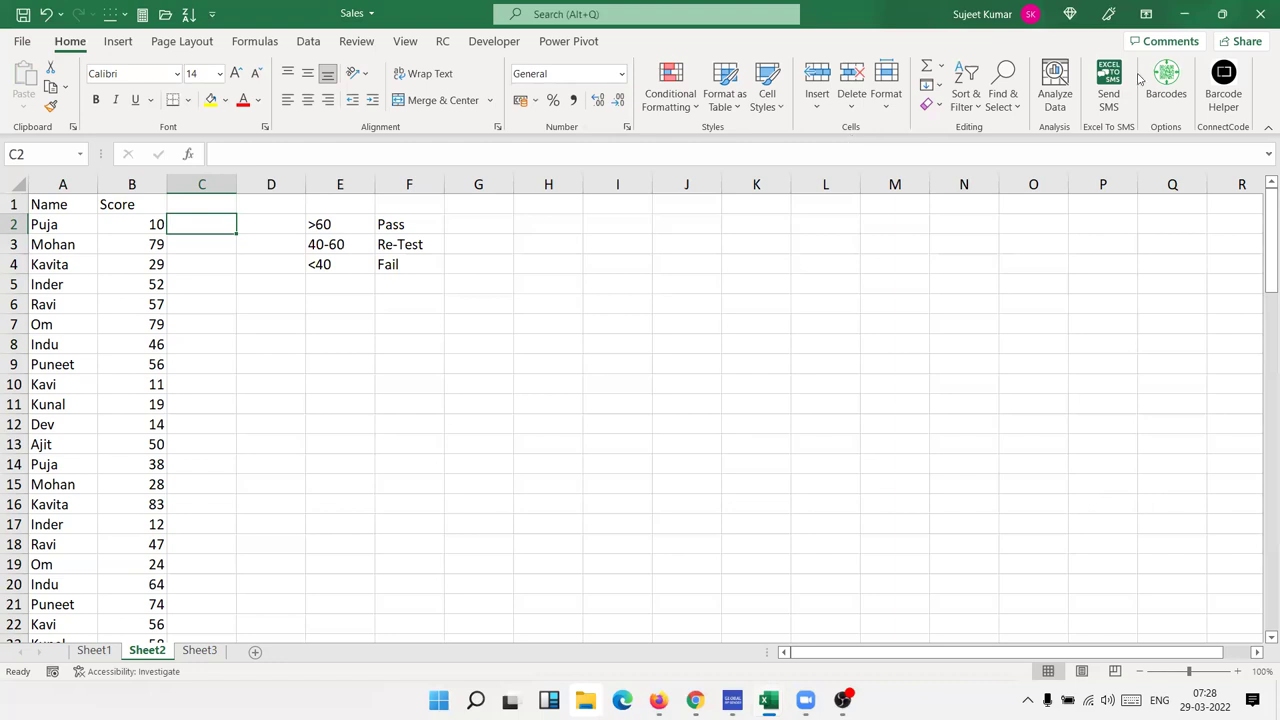
Apply the 3 Symbols (Uncircled) icon set to the Score column B.
click(138, 184)
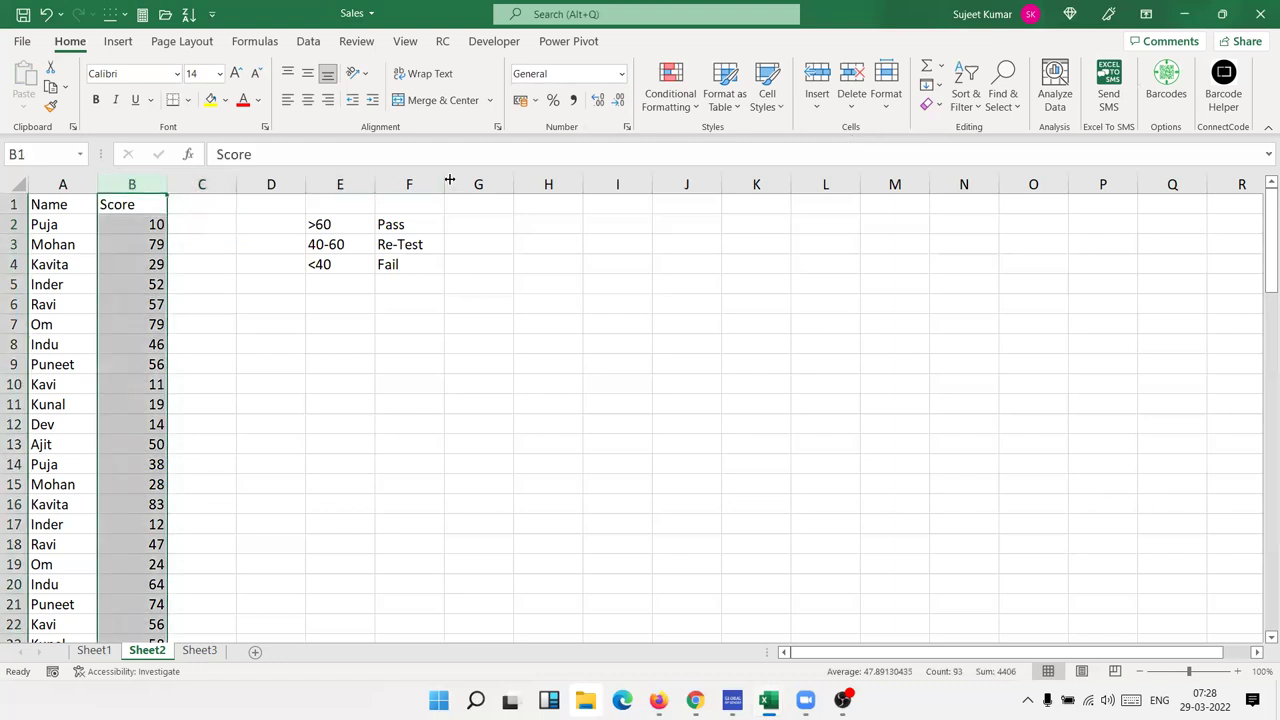
click(655, 118)
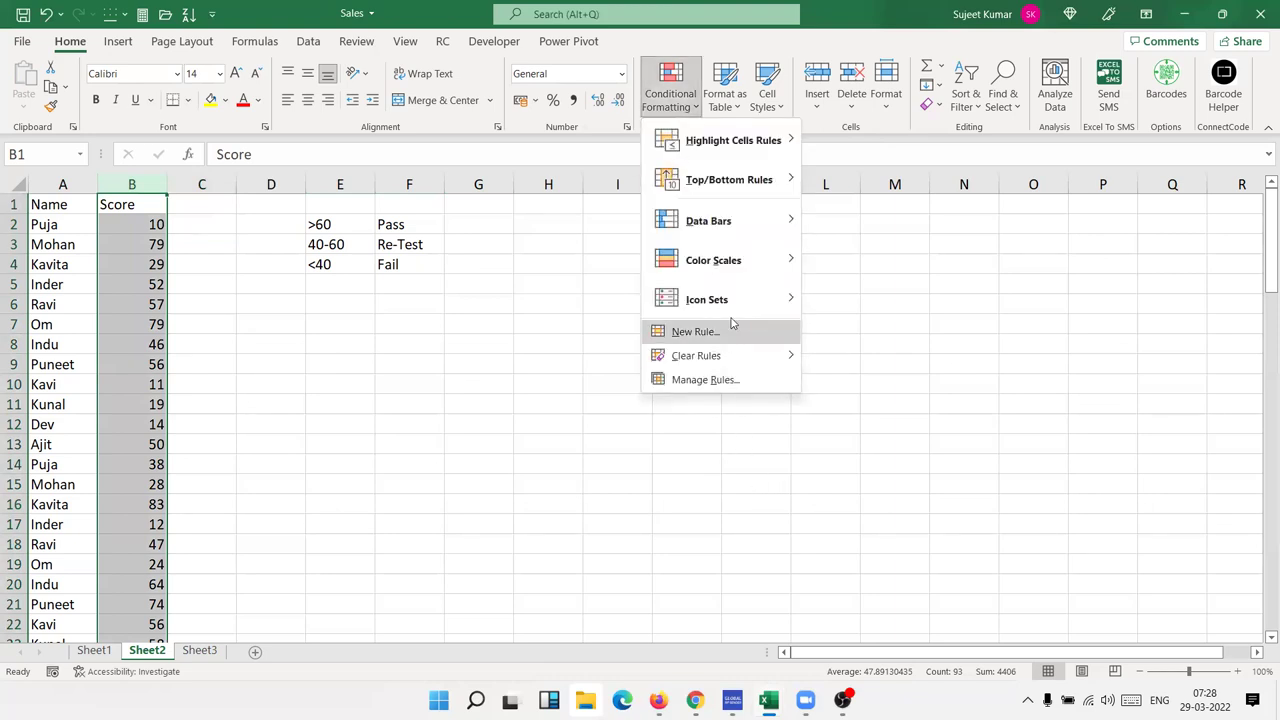
mouse_move(749, 305)
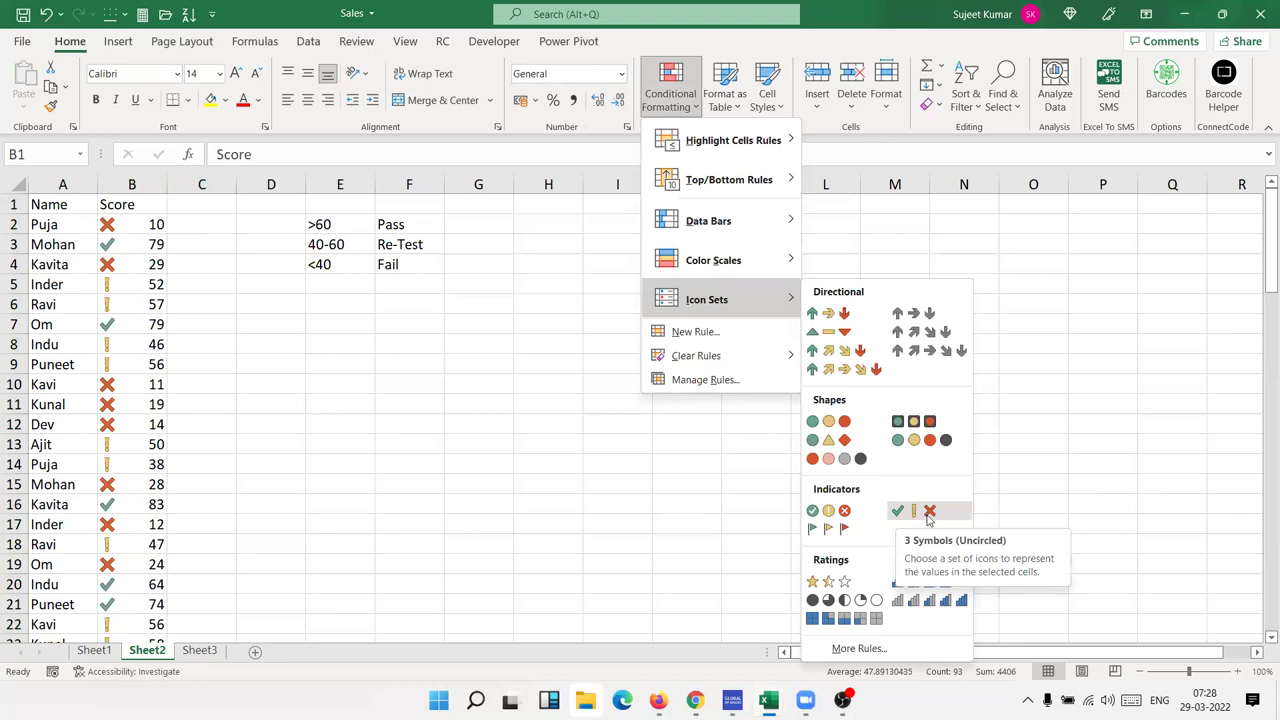
click(929, 513)
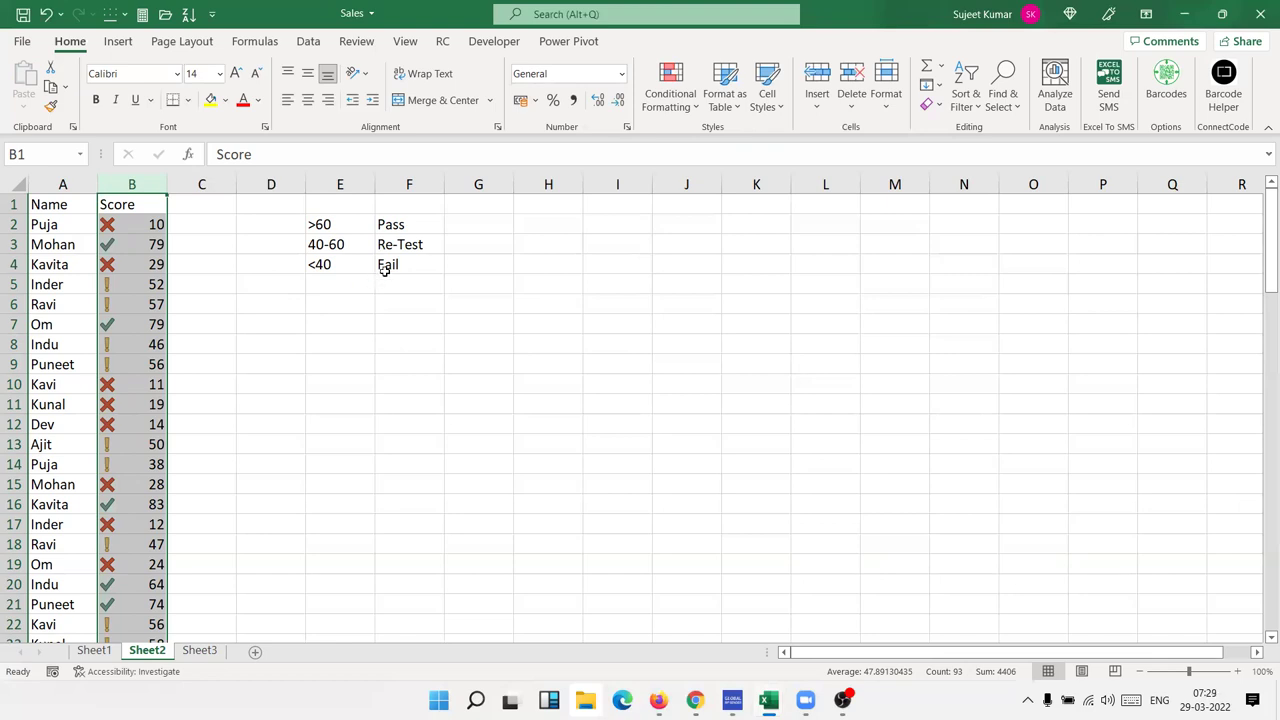
Open the Score column's Icon Set rule for editing from Manage Rules.
click(683, 110)
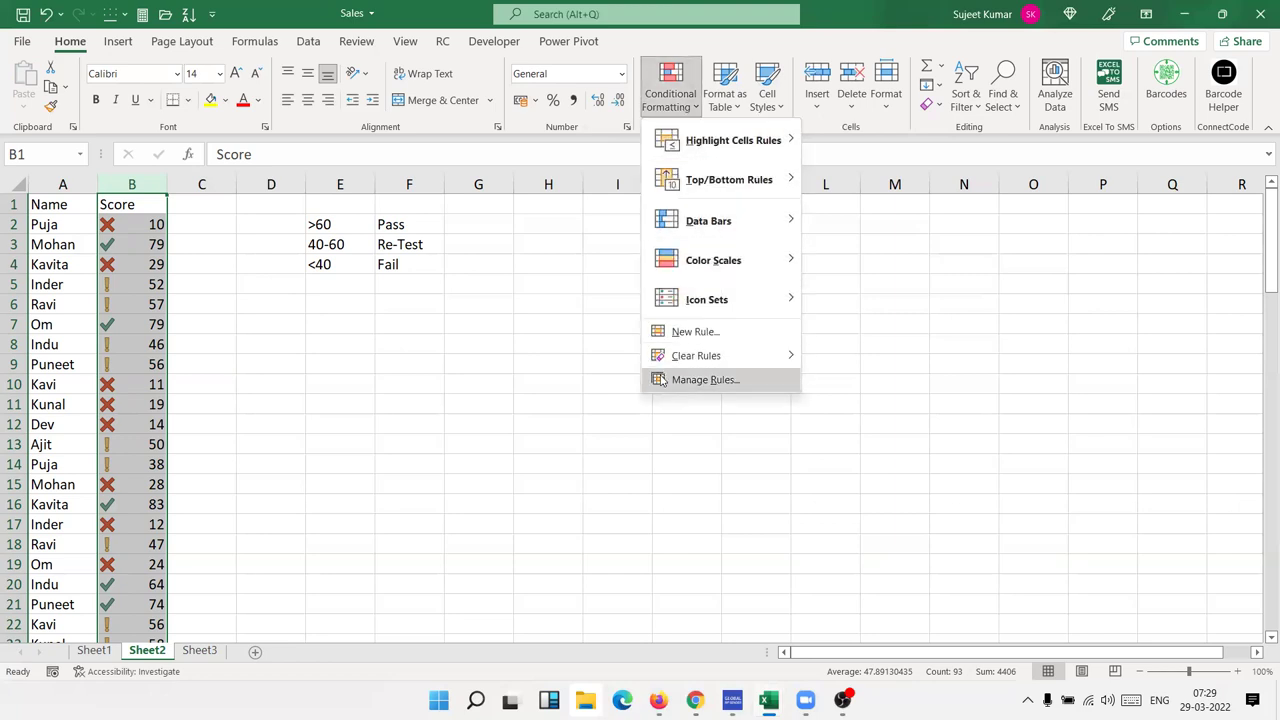
click(662, 380)
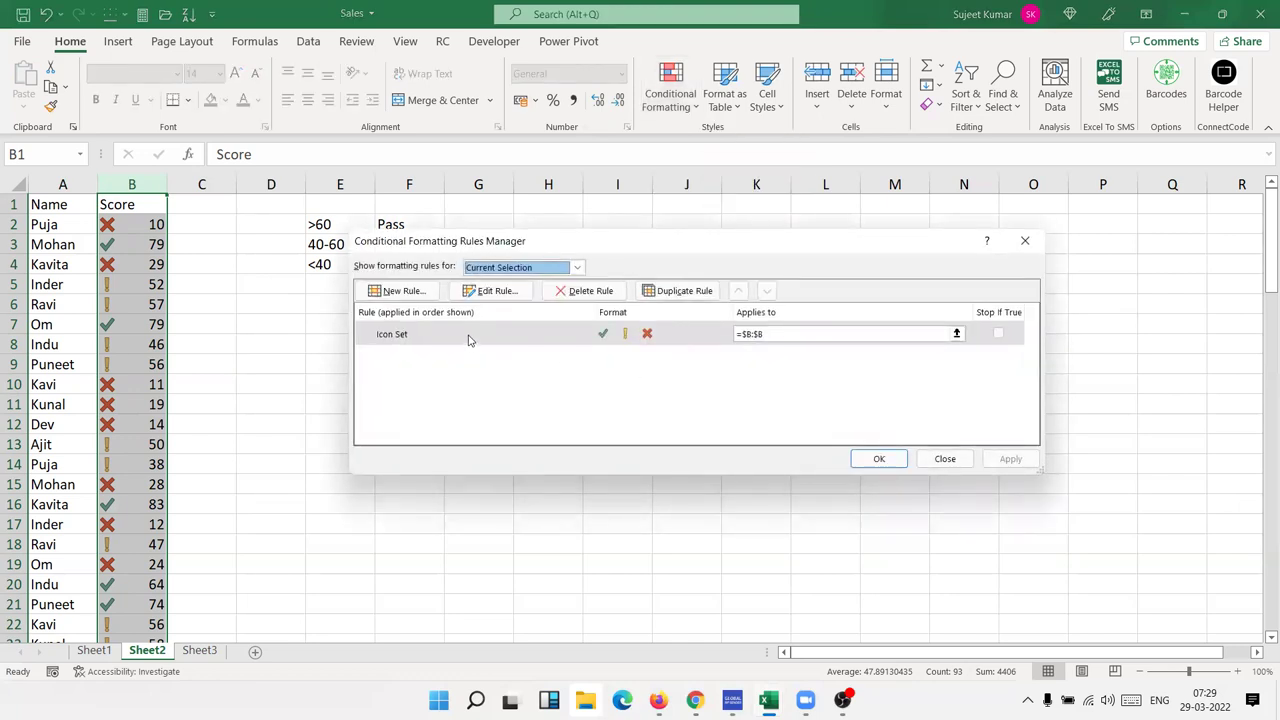
double_click(468, 338)
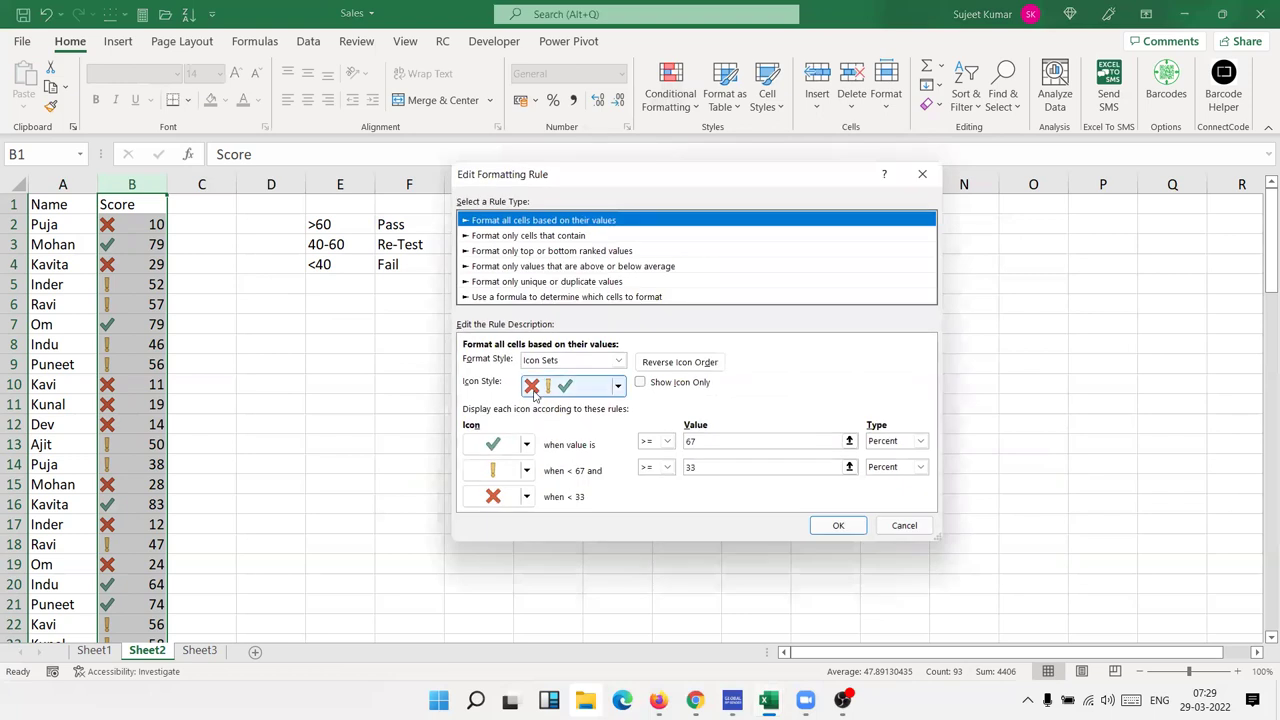
Switch both icon thresholds to Number type with values 60 and 40, and apply.
click(724, 470)
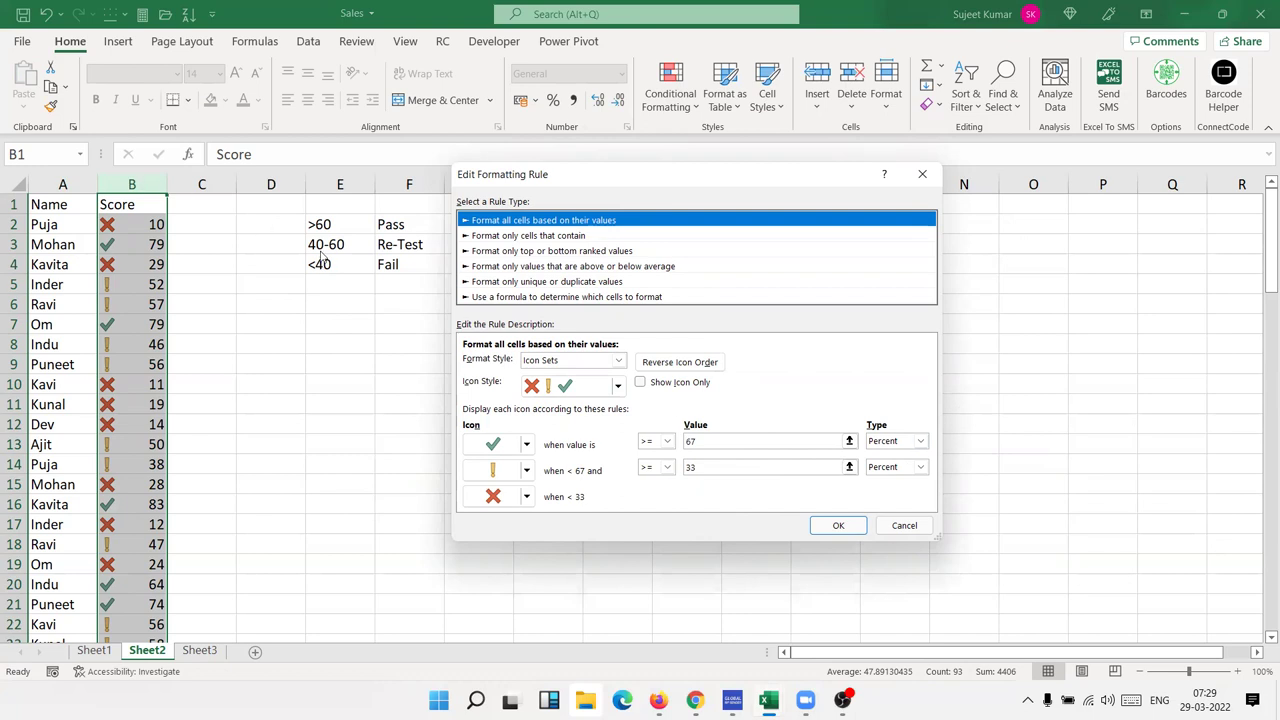
click(876, 440)
click(883, 456)
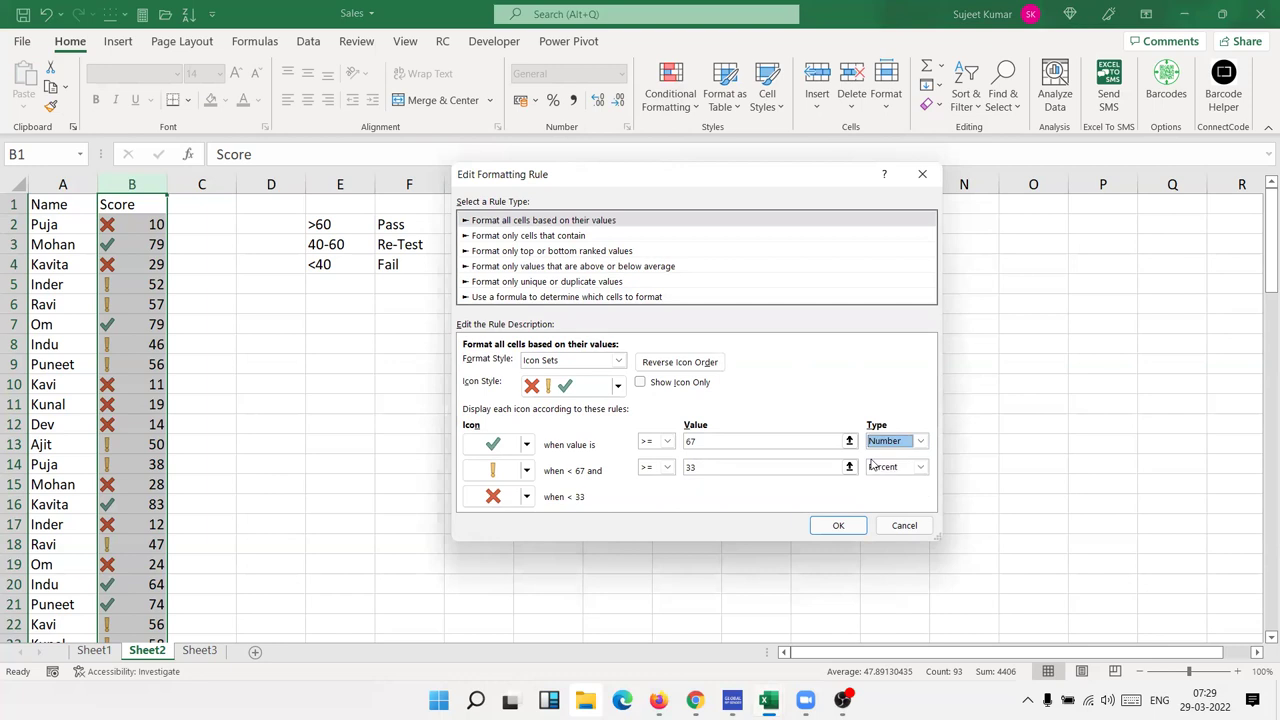
click(876, 467)
click(883, 483)
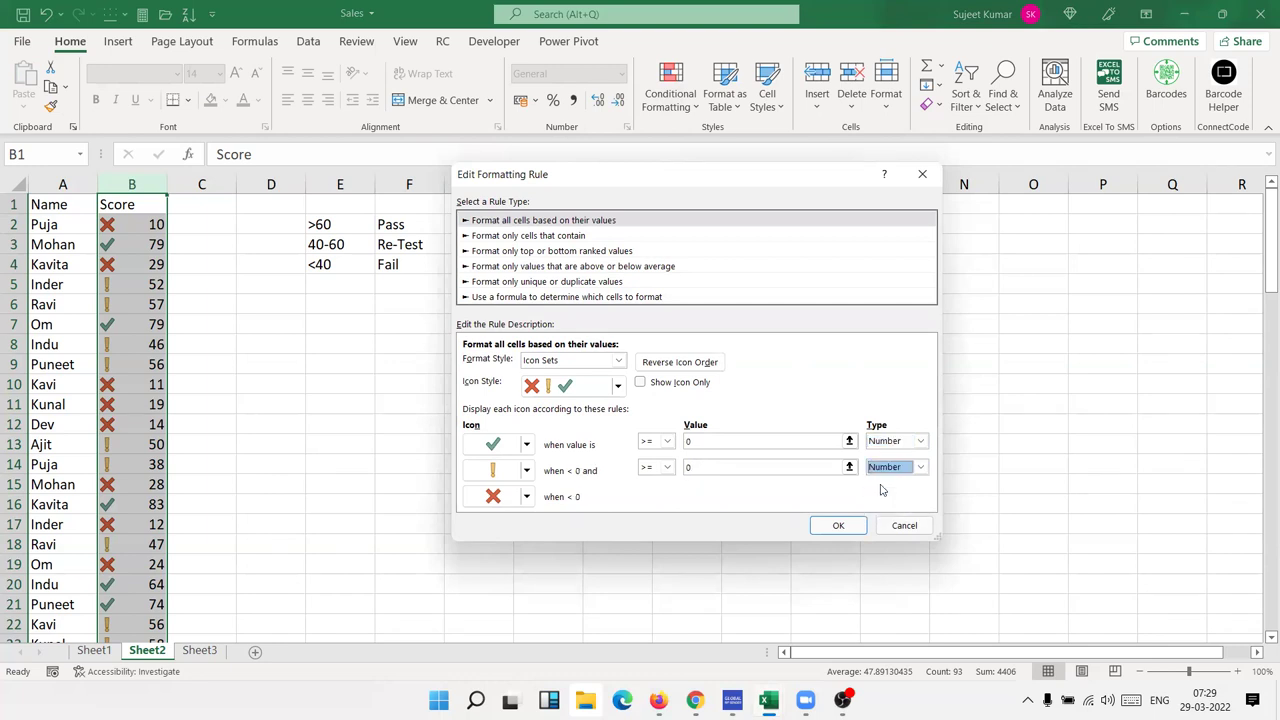
click(705, 440)
text(60)
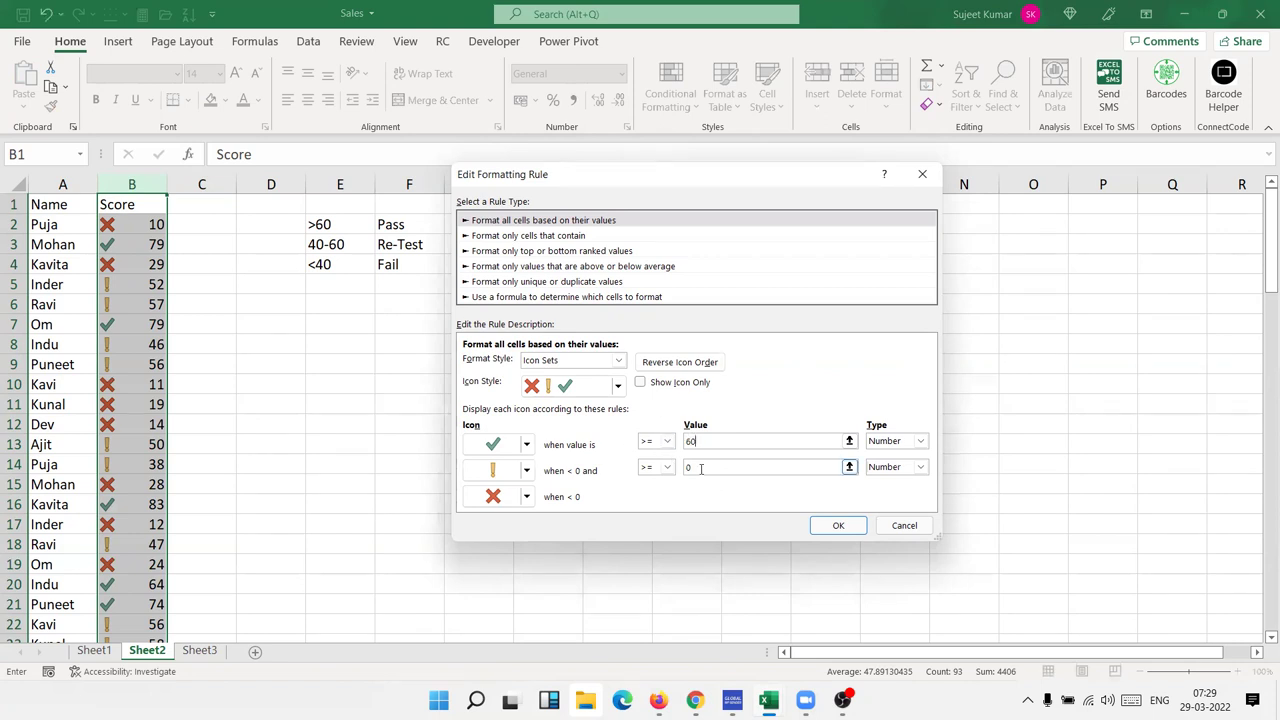
click(692, 468)
text(40)
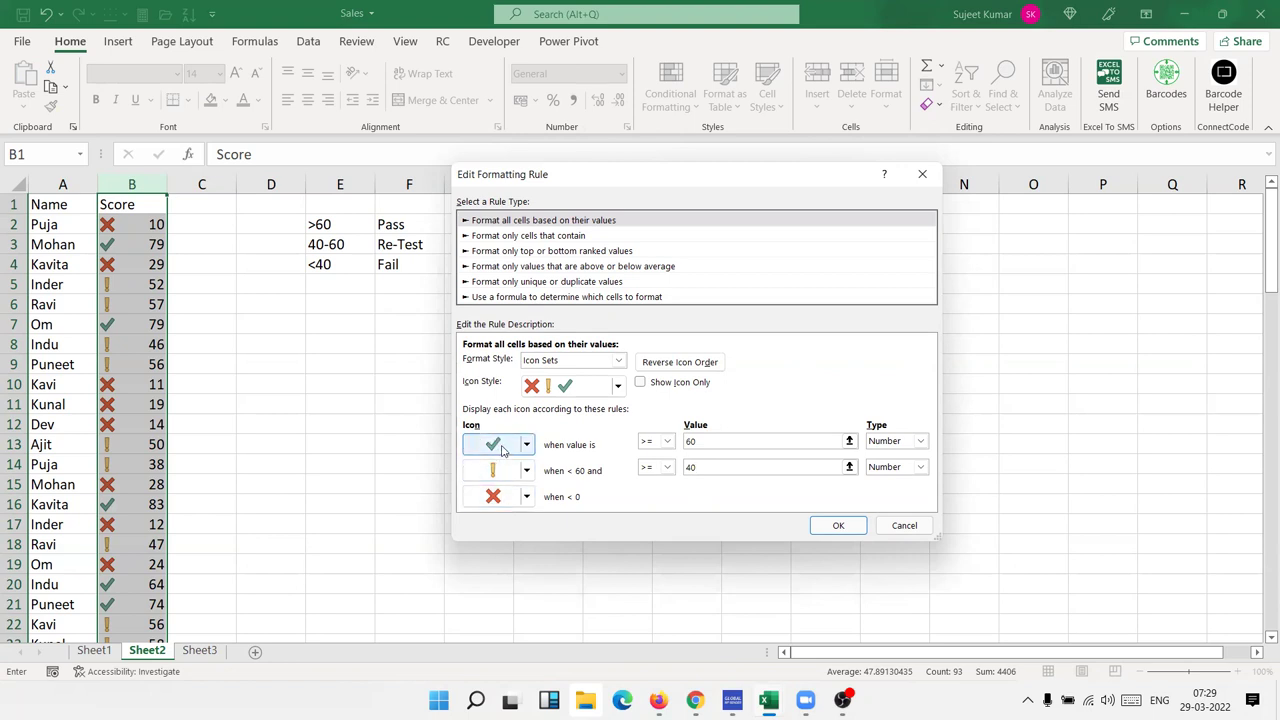
click(824, 524)
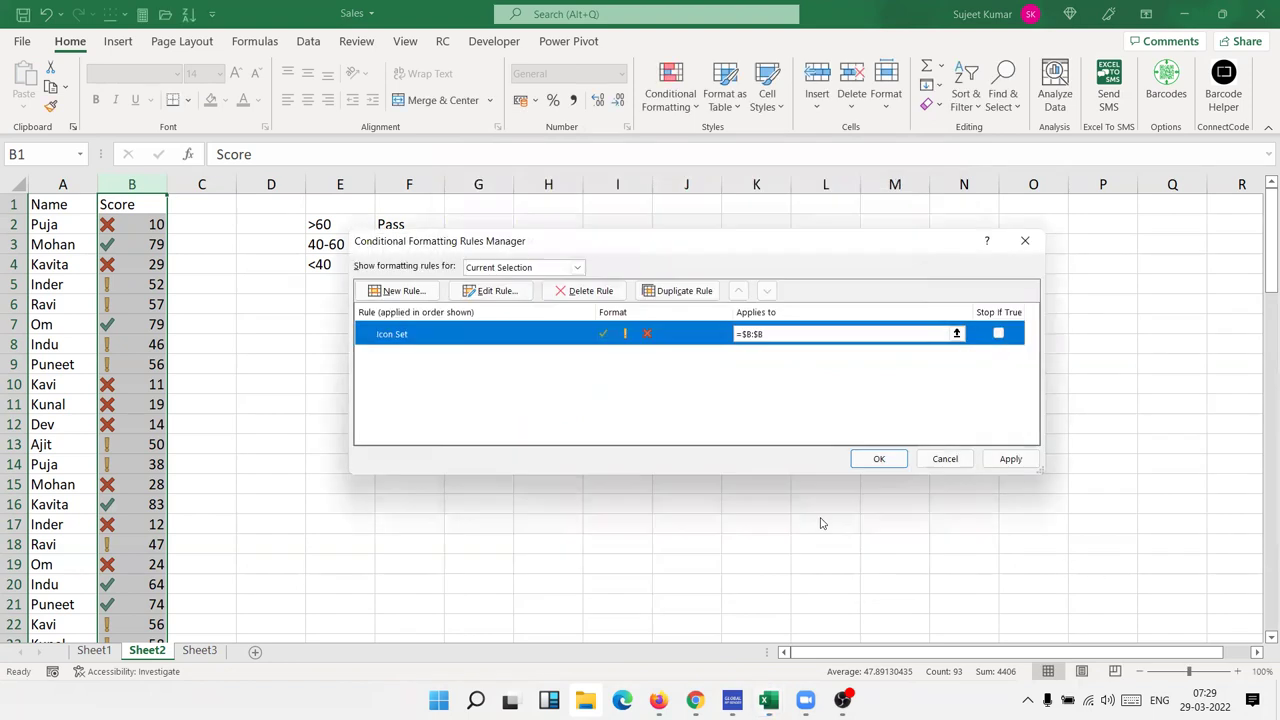
click(995, 461)
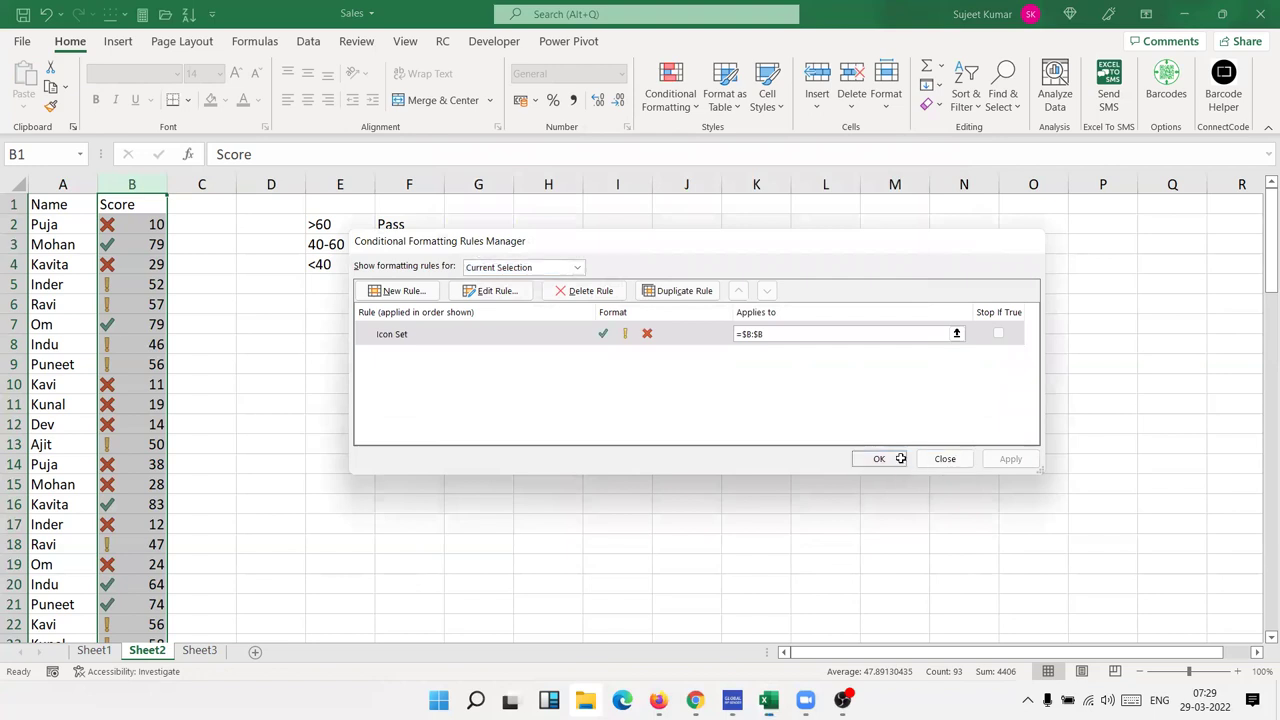
click(880, 458)
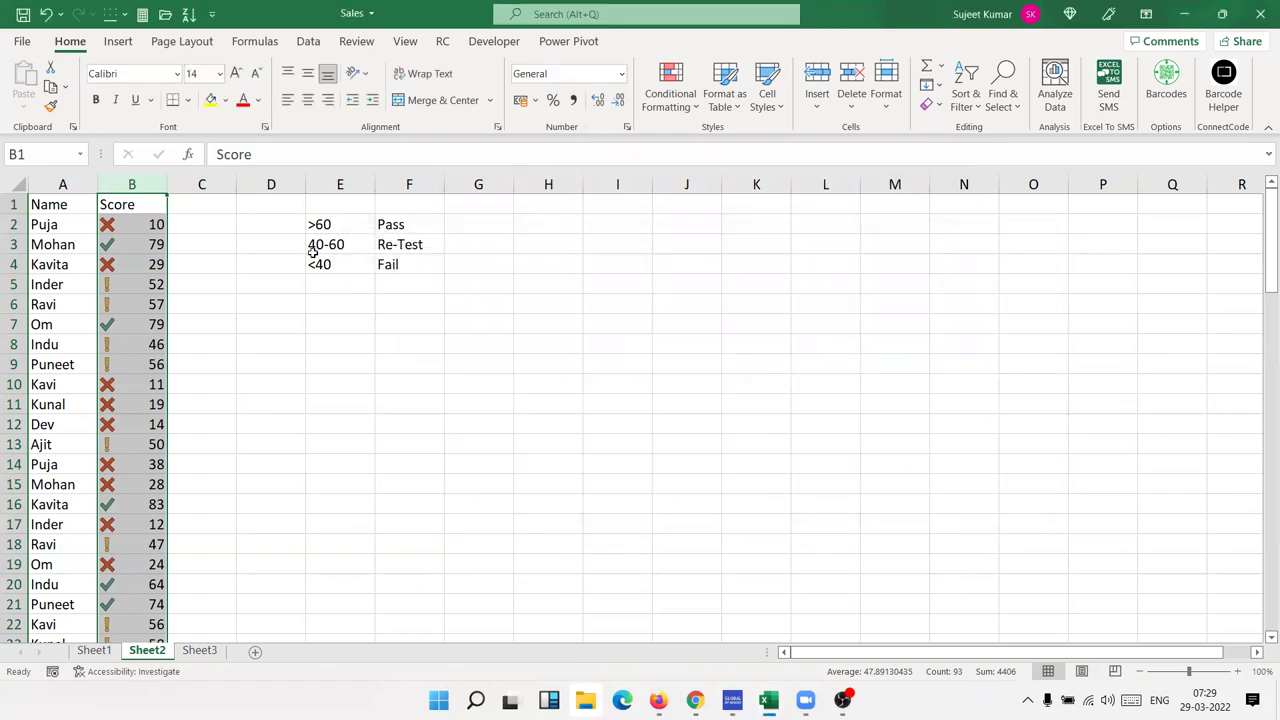
Enter 3, 2 and 1 into cells D2, D3 and D4.
click(267, 231)
text(3)
key(Return)
text(2)
key(Return)
text(1)
Apply the 3 Symbols (Uncircled) icon set to D2:D4.
mouse_move(295, 263)
mouse_down()
mouse_move(294, 211)
mouse_move(294, 263)
mouse_up()
click(294, 211)
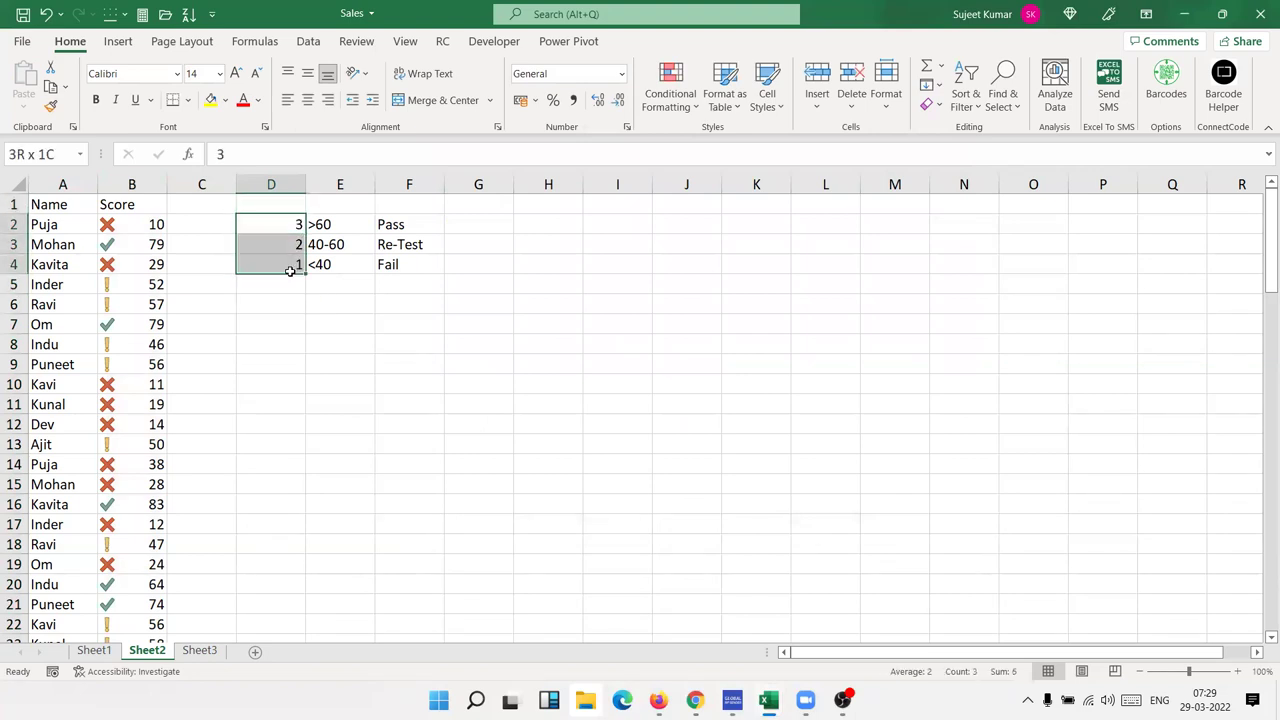
click(679, 108)
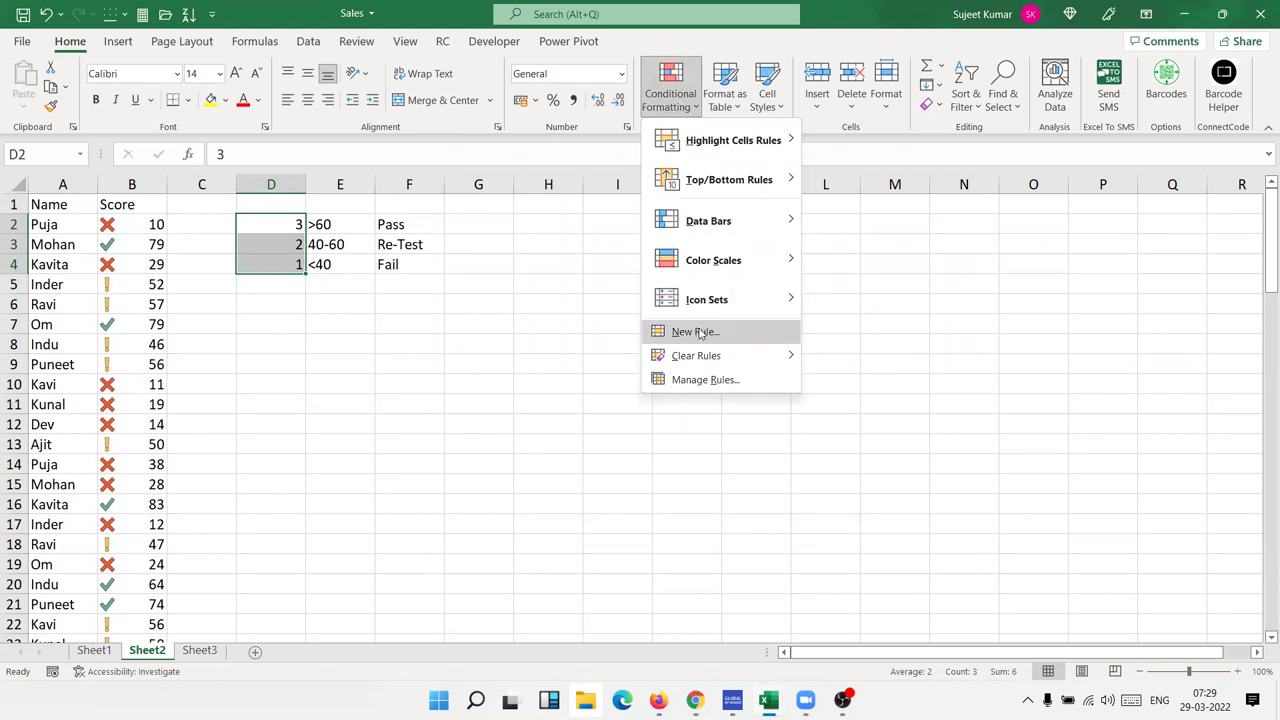
mouse_move(713, 308)
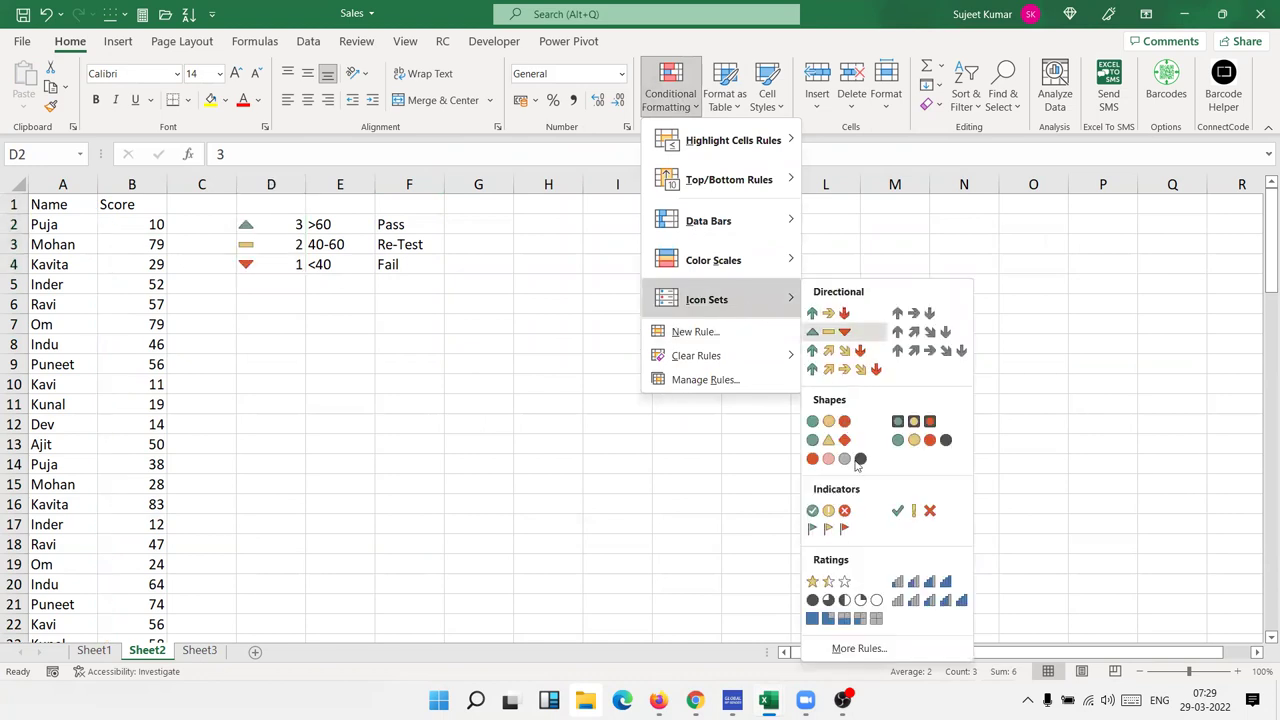
click(911, 511)
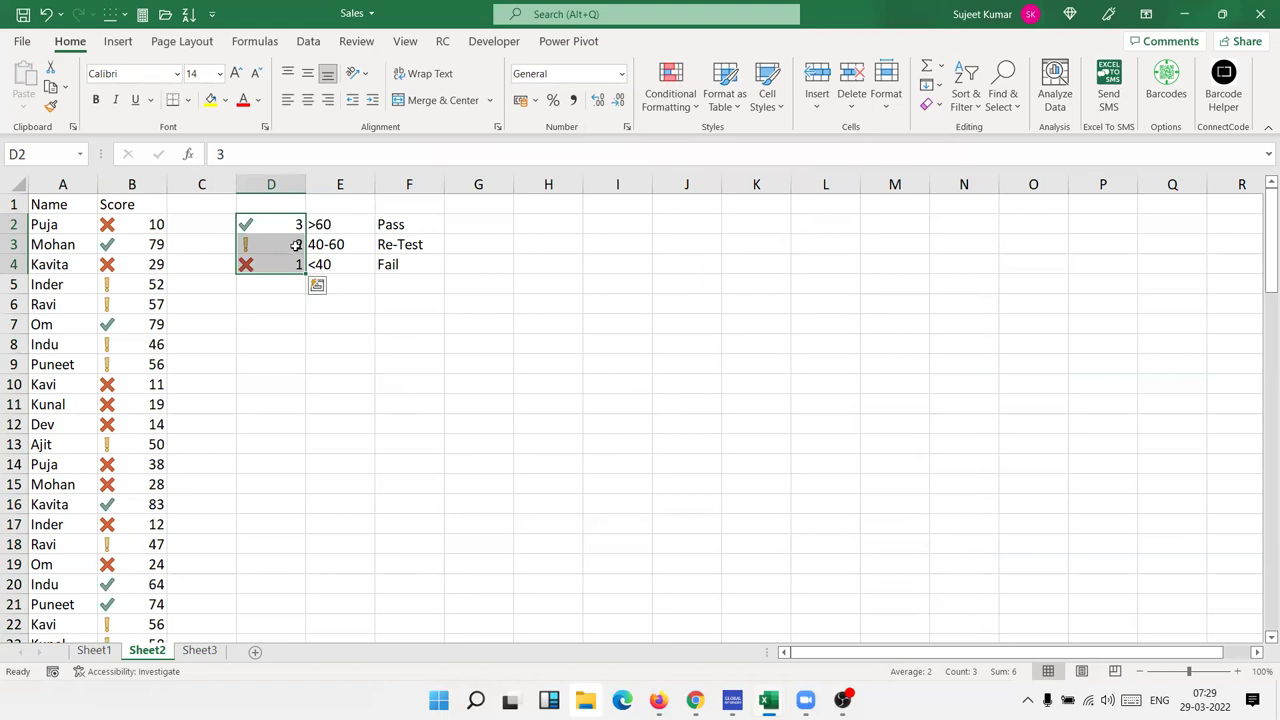
Tick Show Icon Only on the D2:D4 Icon Set rule so 3, 2, 1 are hidden.
click(663, 117)
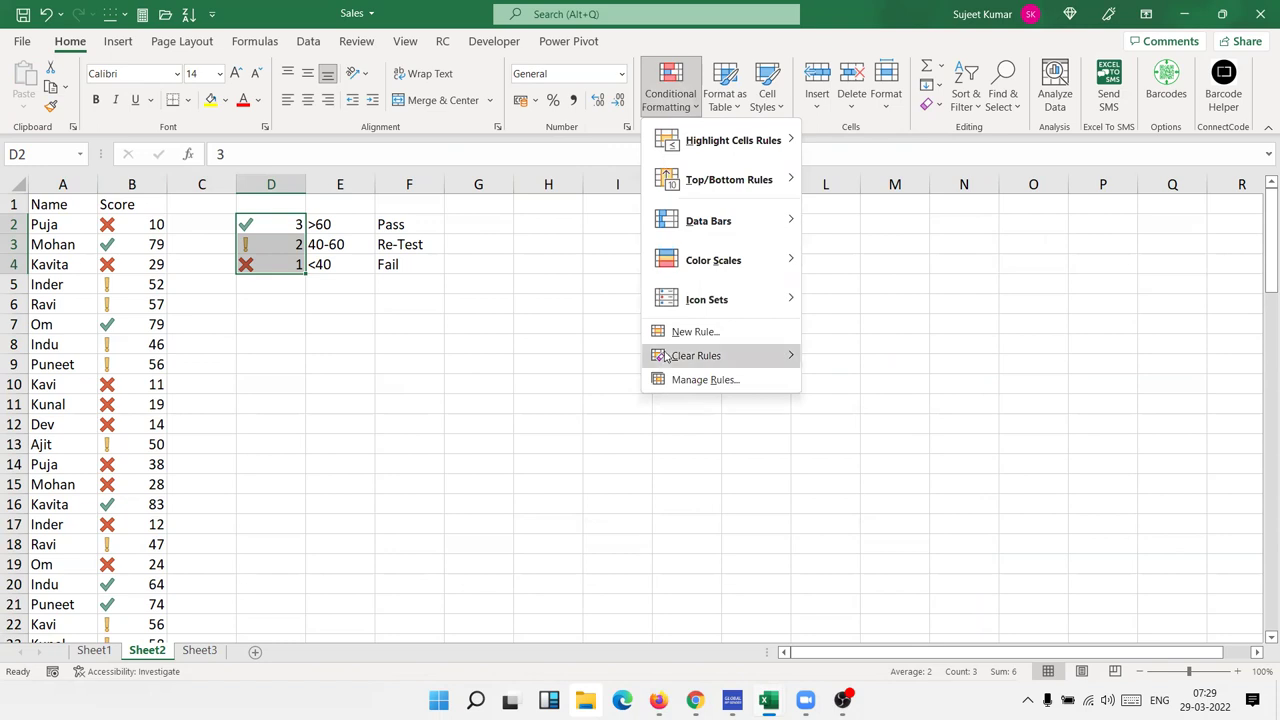
click(666, 378)
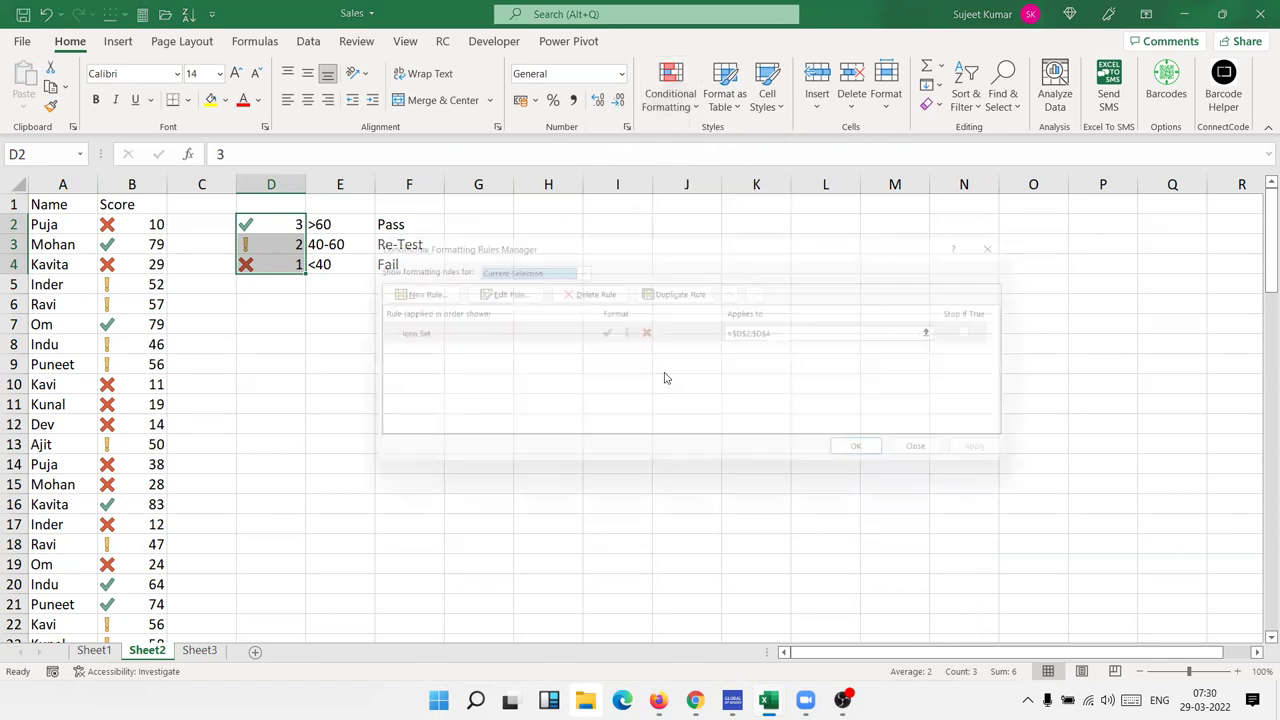
double_click(571, 337)
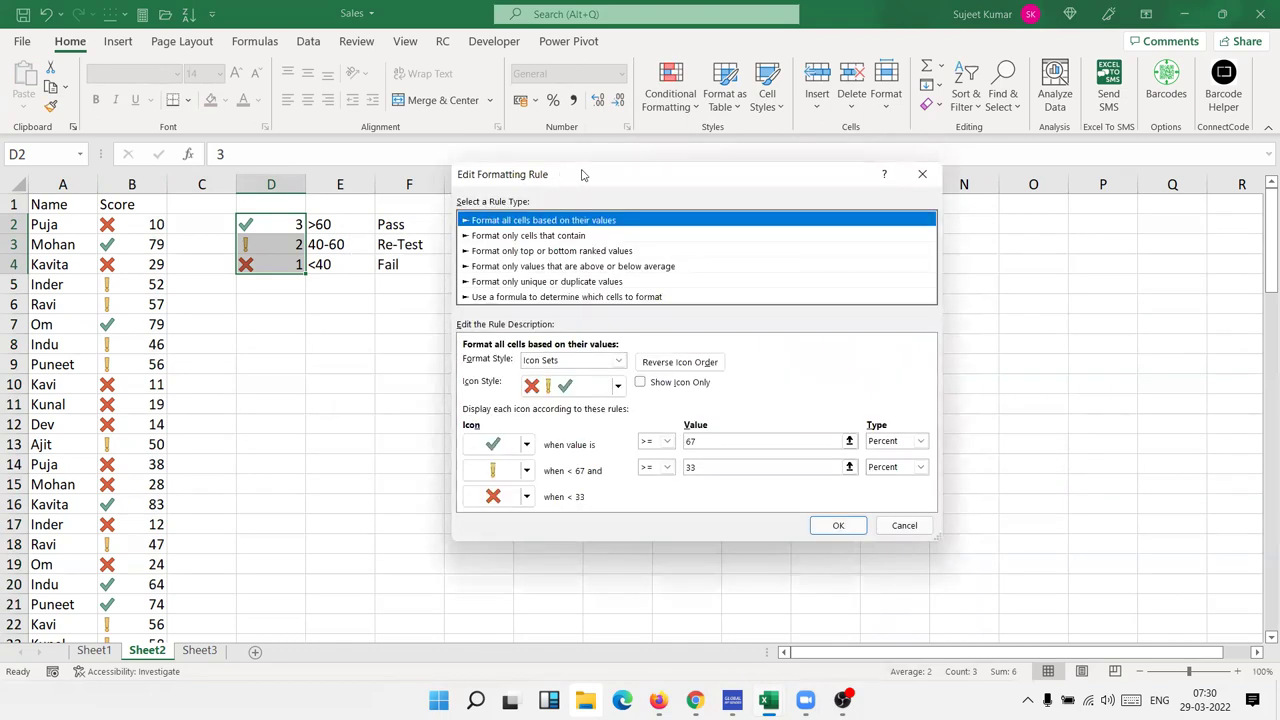
drag(583, 174, 690, 139)
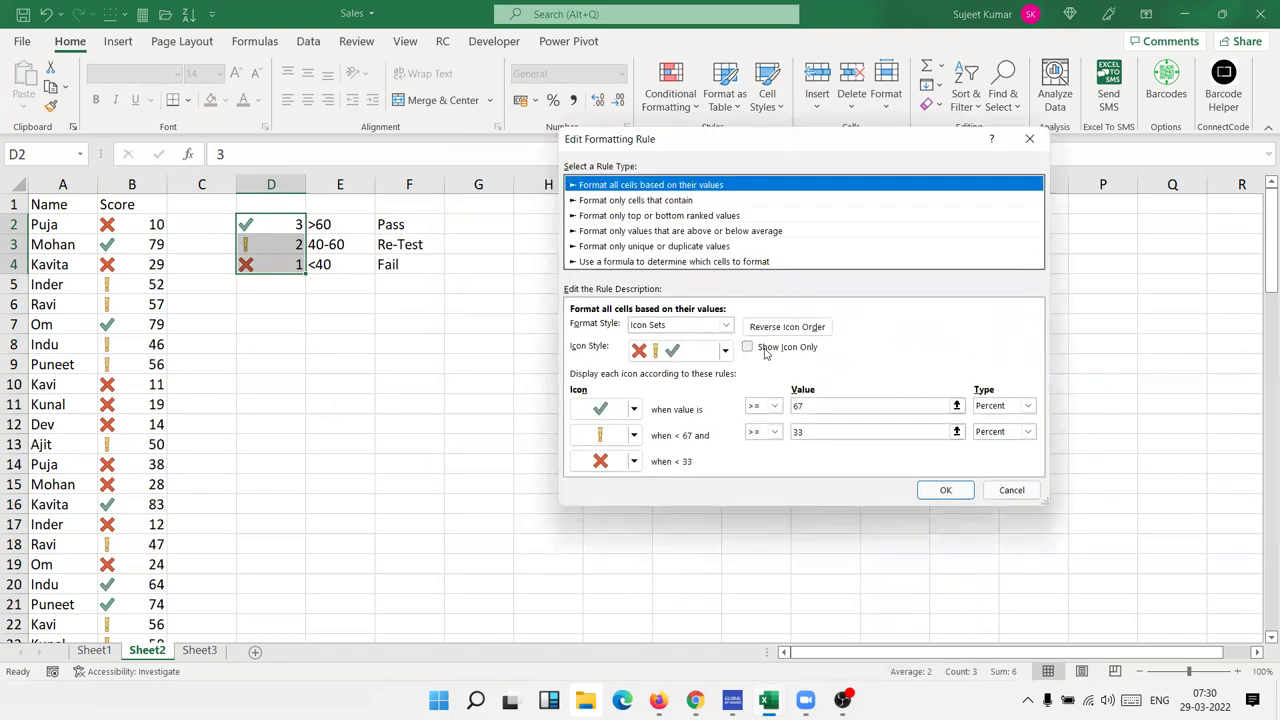
click(765, 350)
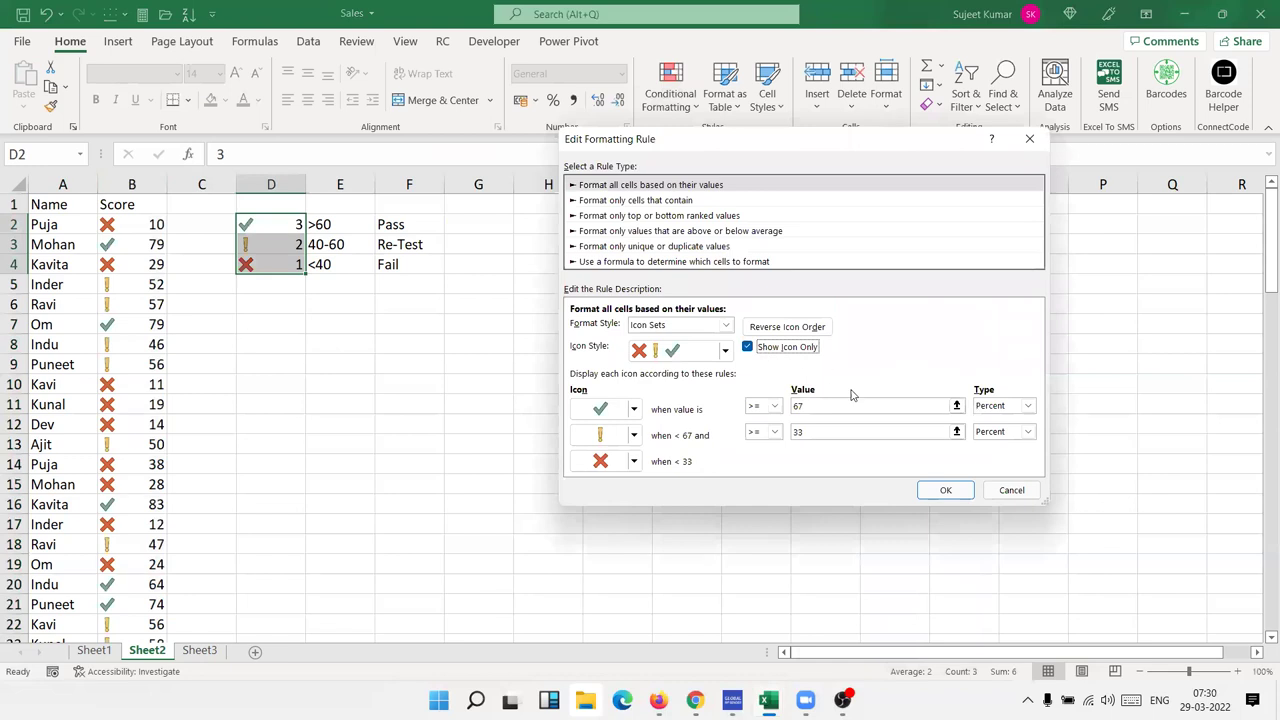
click(935, 489)
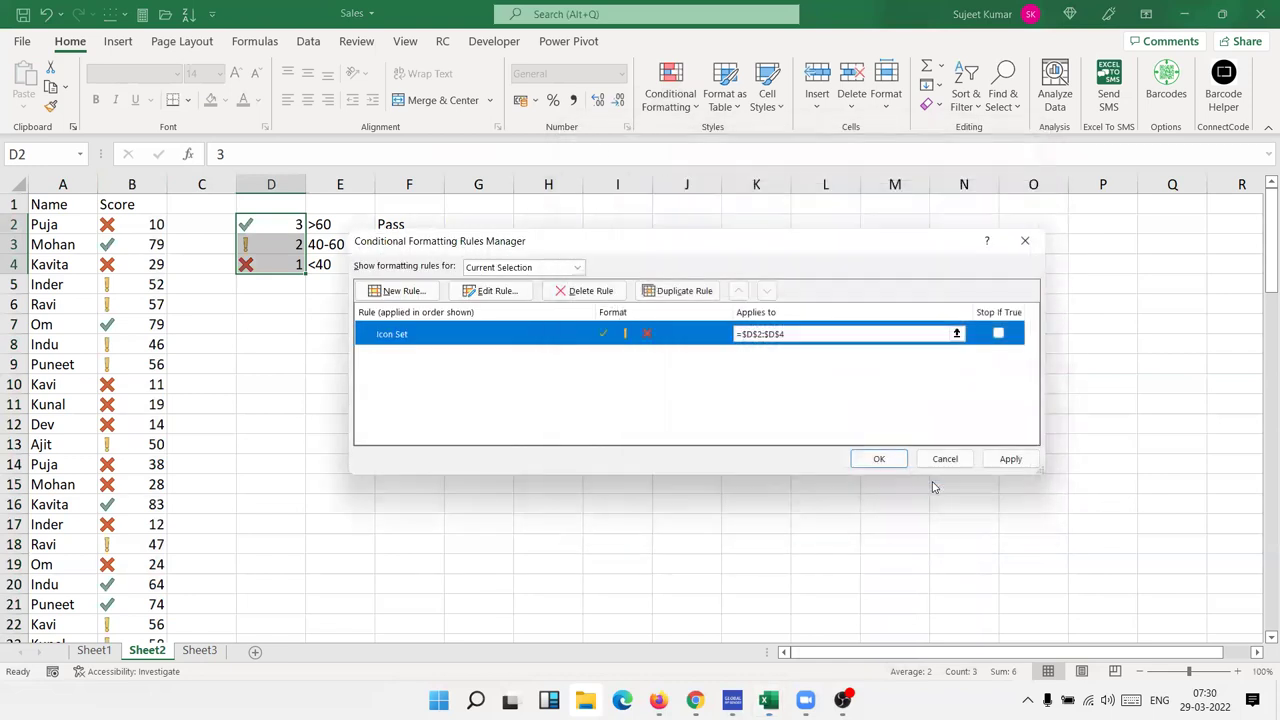
click(1012, 461)
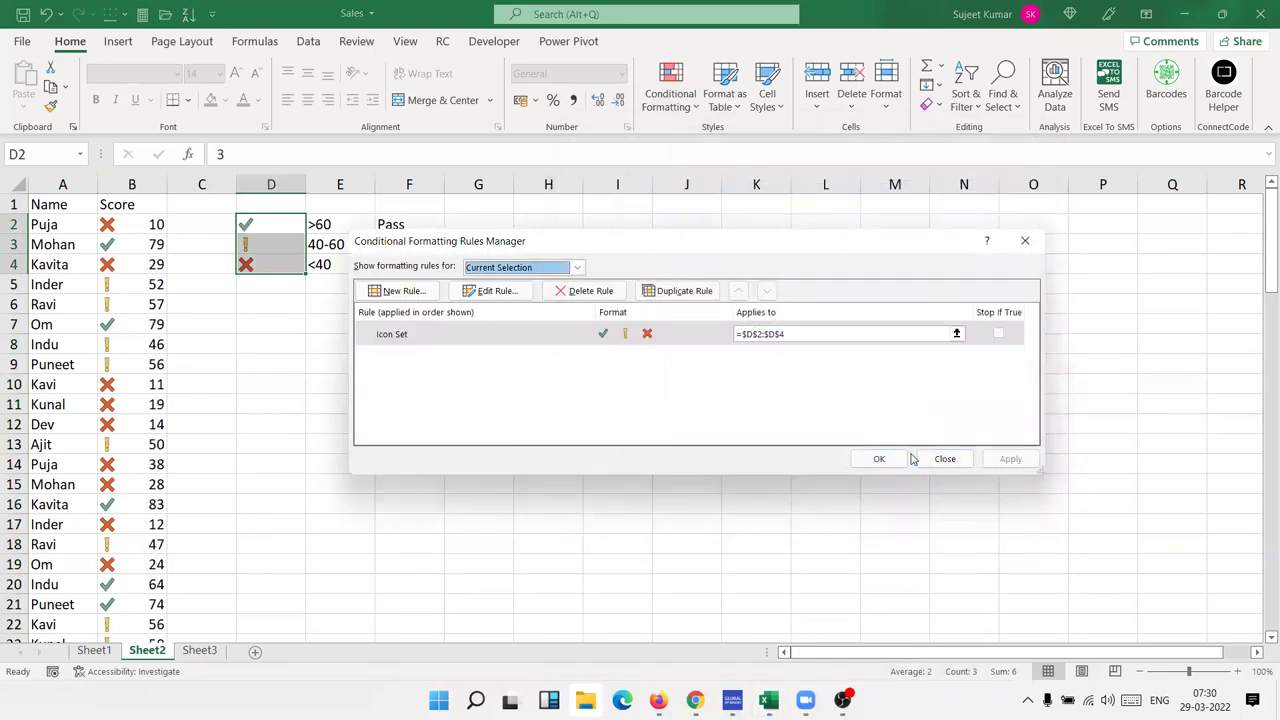
click(880, 460)
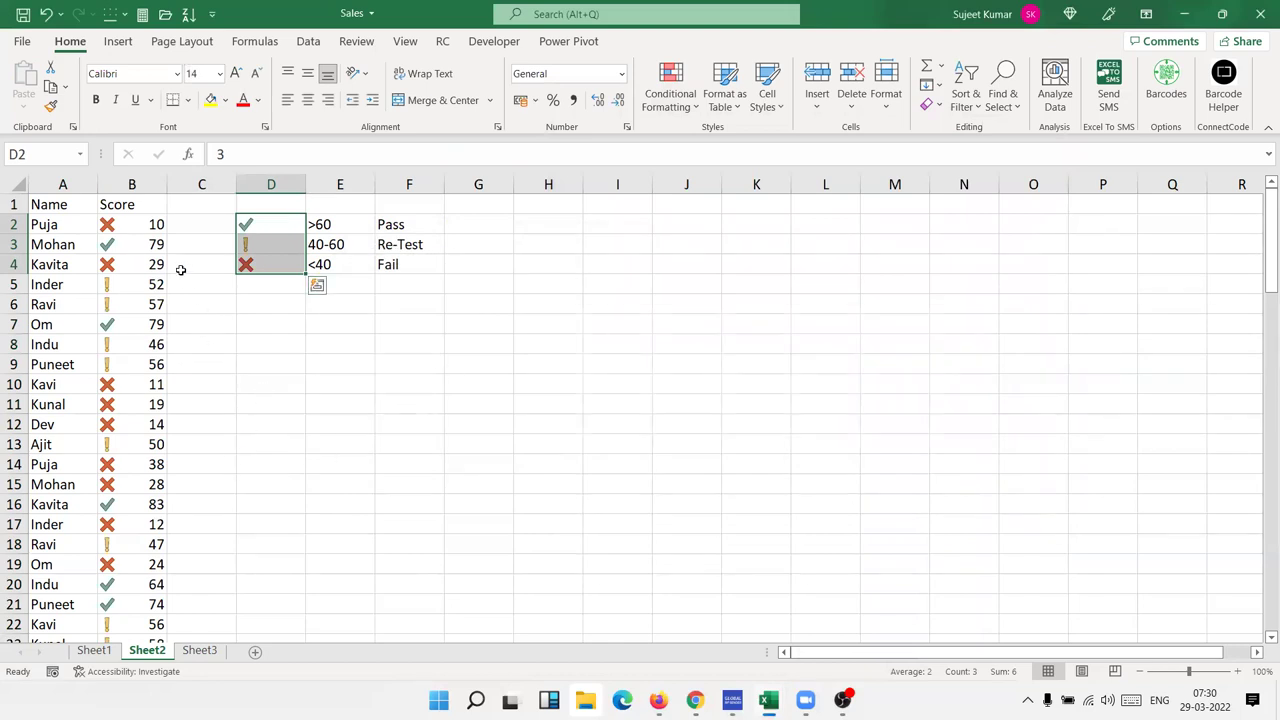
Copy the Score cells B1:B12 and paste them into column I as values only.
click(134, 184)
key(ctrl+c)
key(Escape)
drag(140, 205, 150, 424)
key(ctrl+c)
click(617, 204)
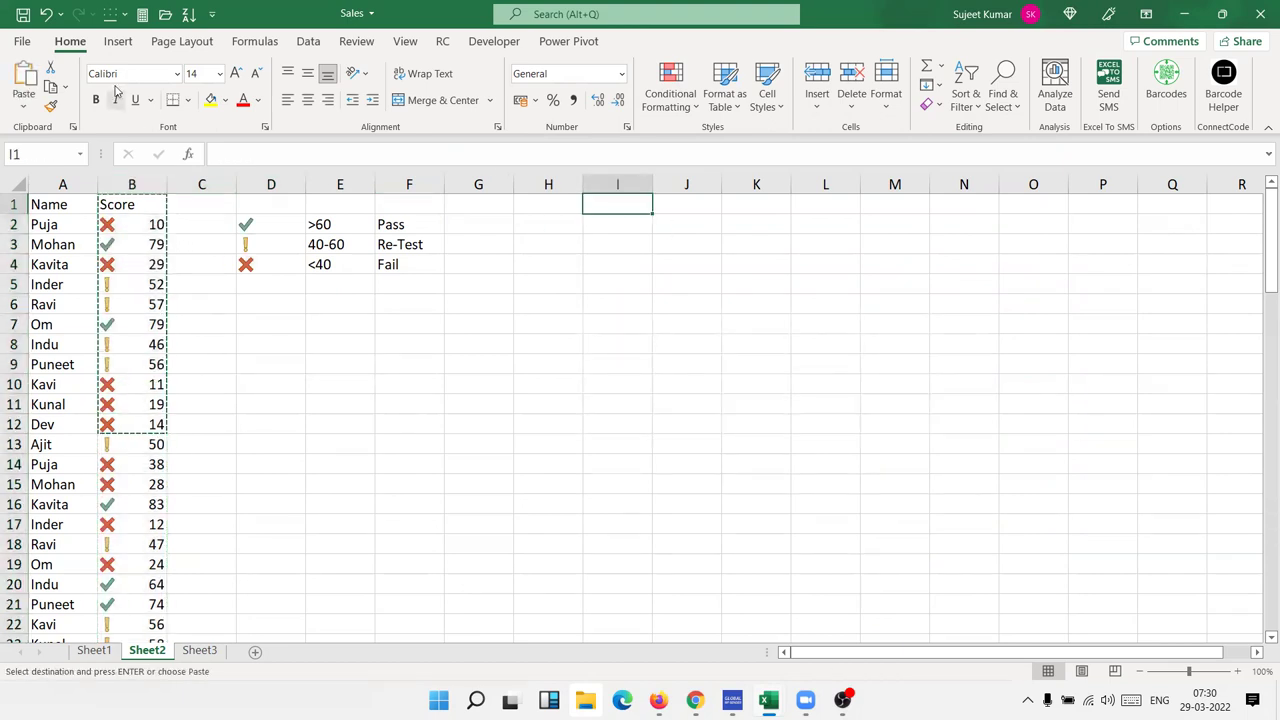
click(23, 103)
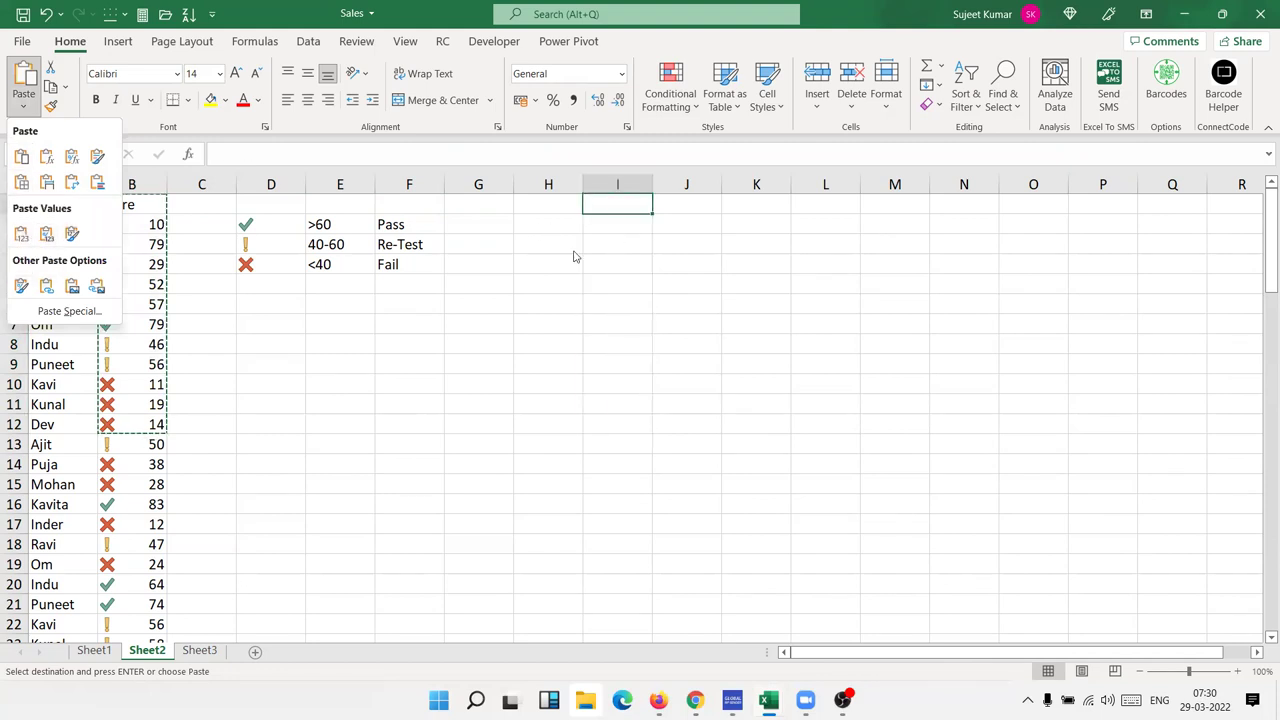
click(21, 233)
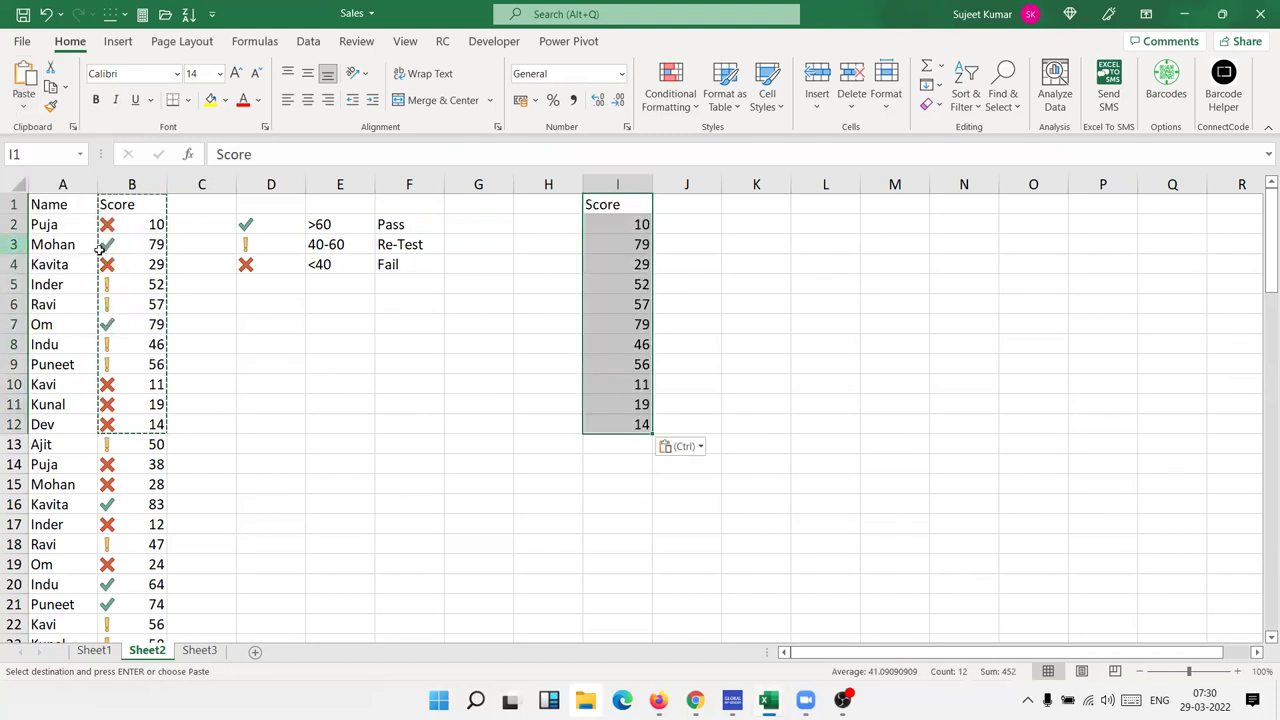
Select I2:I12 and preview the Data Bars options without applying any.
click(634, 262)
drag(634, 224, 633, 422)
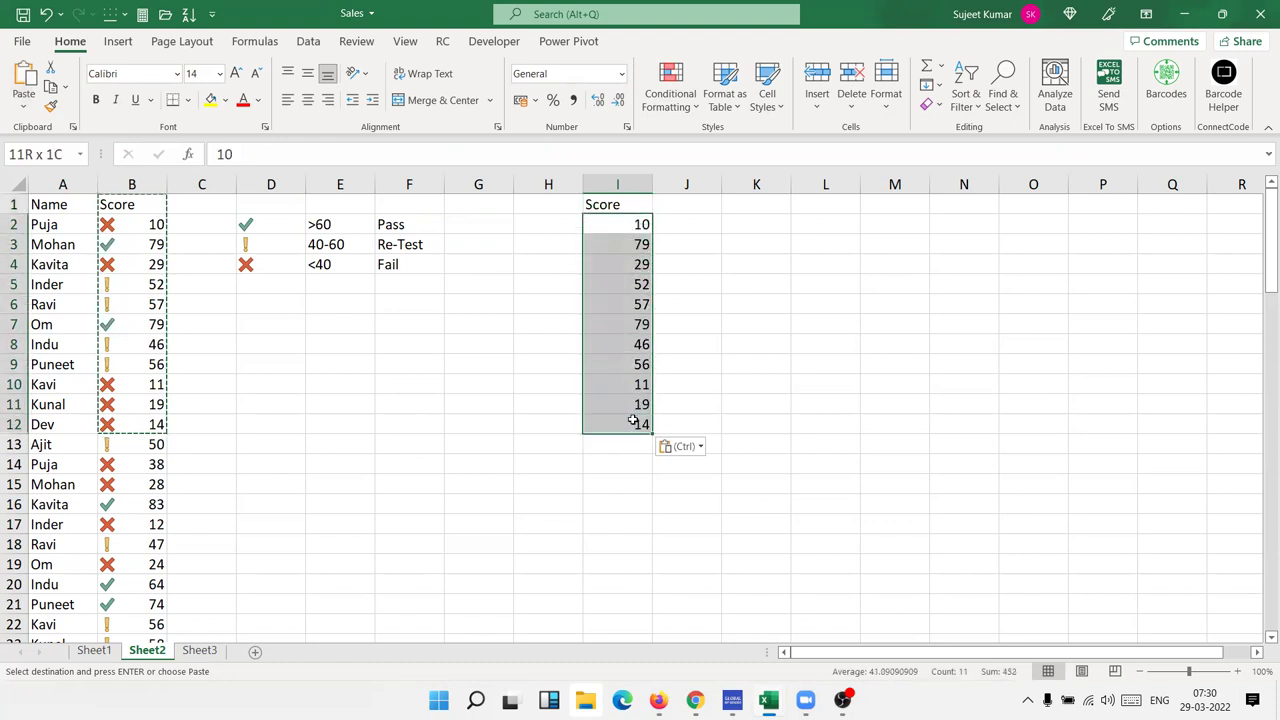
click(670, 92)
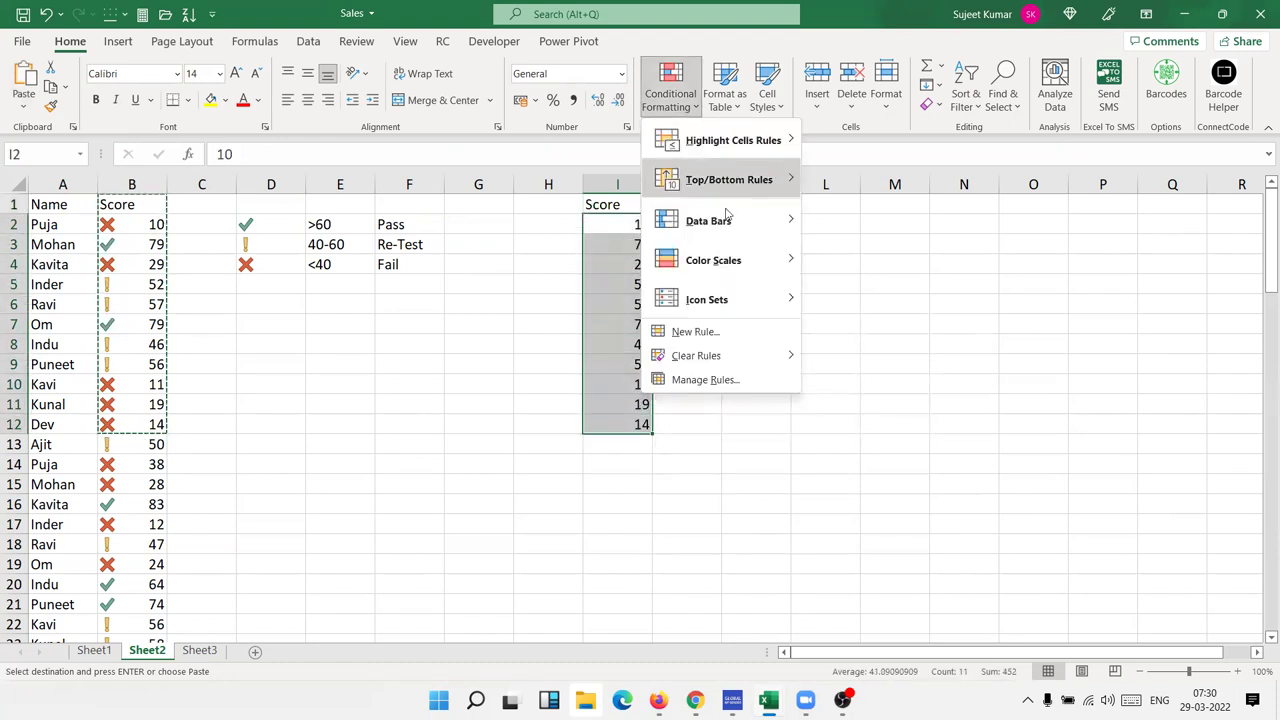
mouse_move(730, 220)
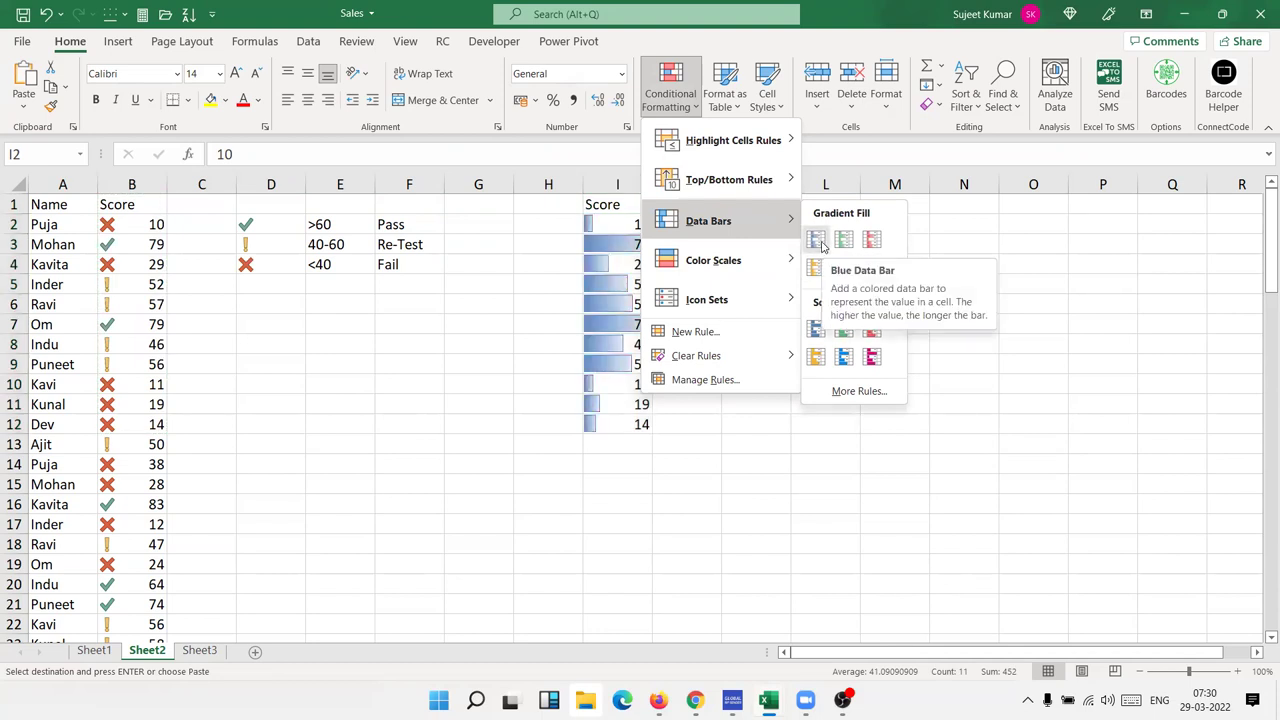
click(506, 291)
mouse_move(703, 226)
mouse_down()
mouse_move(703, 445)
mouse_move(688, 428)
mouse_up()
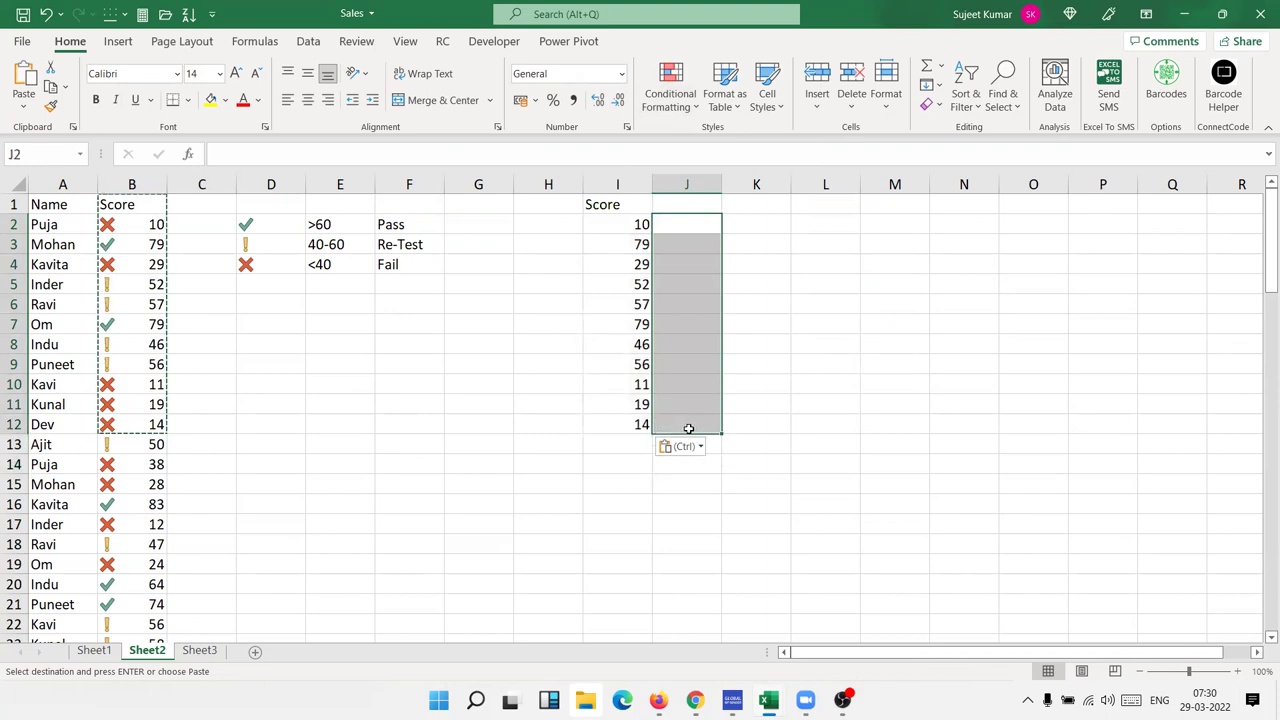
click(608, 208)
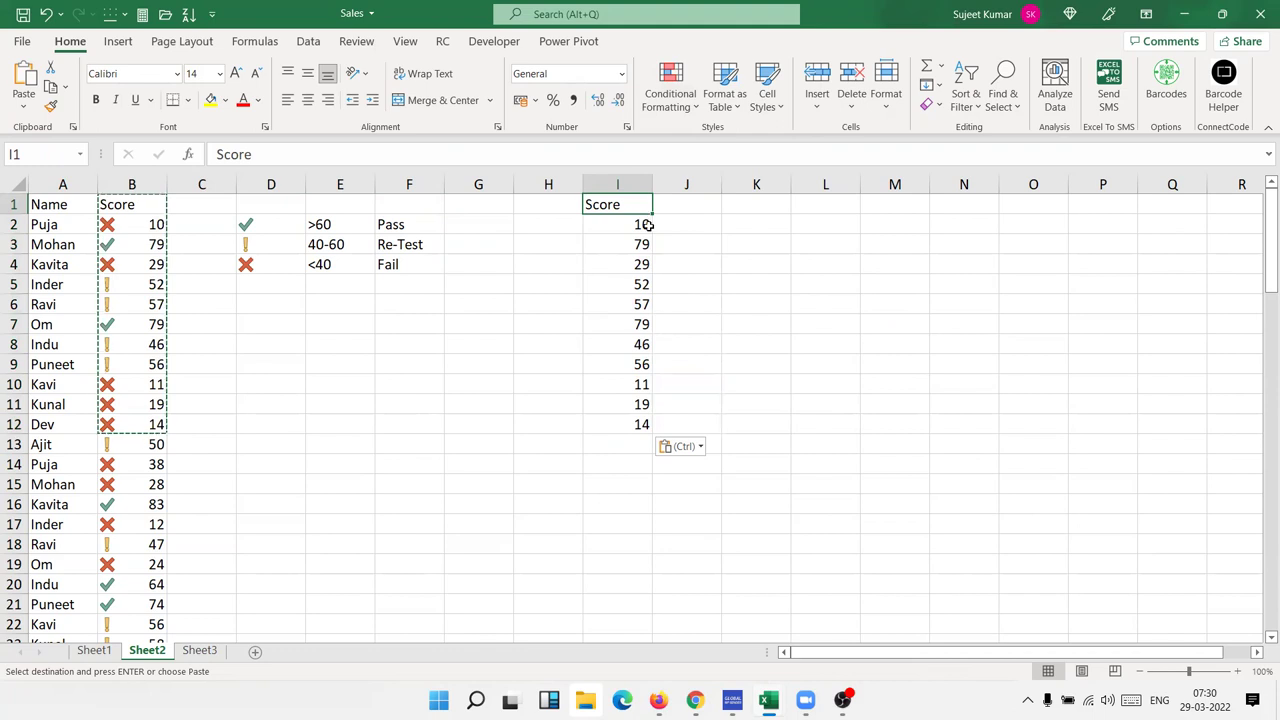
Enter =I2 in J2 and fill the formula down to J12.
click(667, 227)
key(Escape)
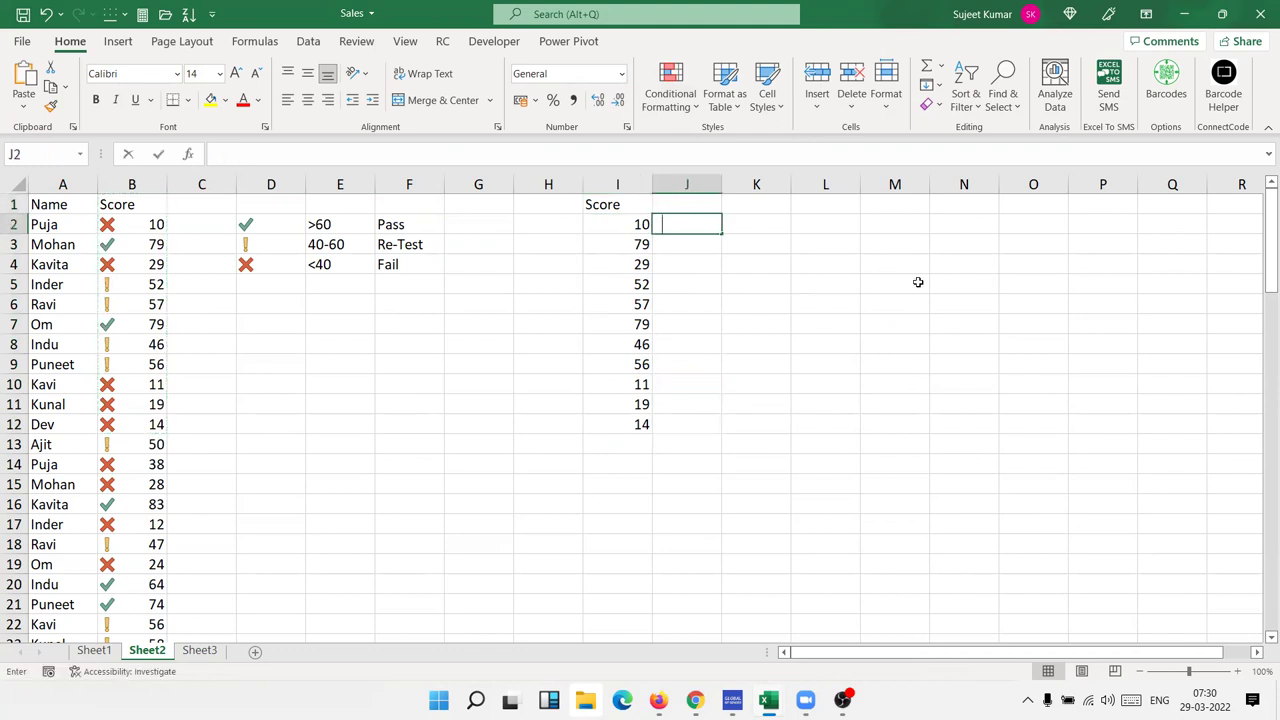
text(=)
key(Left)
key(Return)
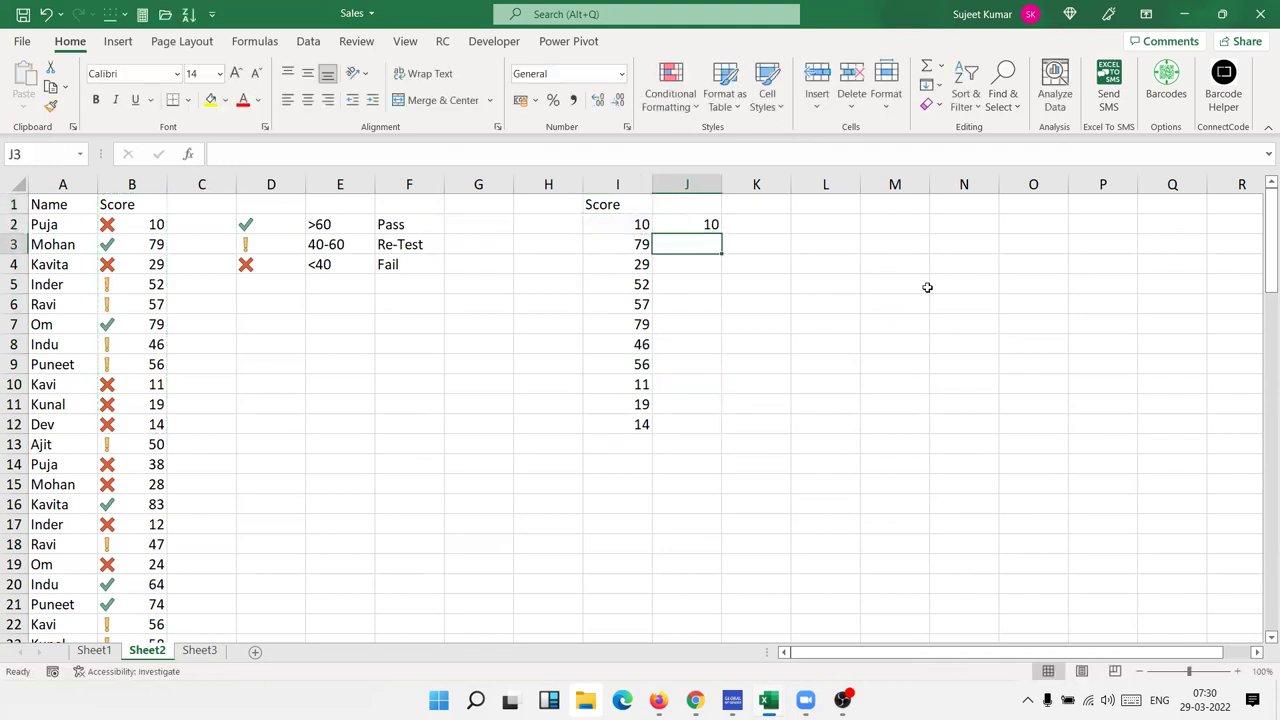
click(686, 221)
drag(686, 221, 674, 417)
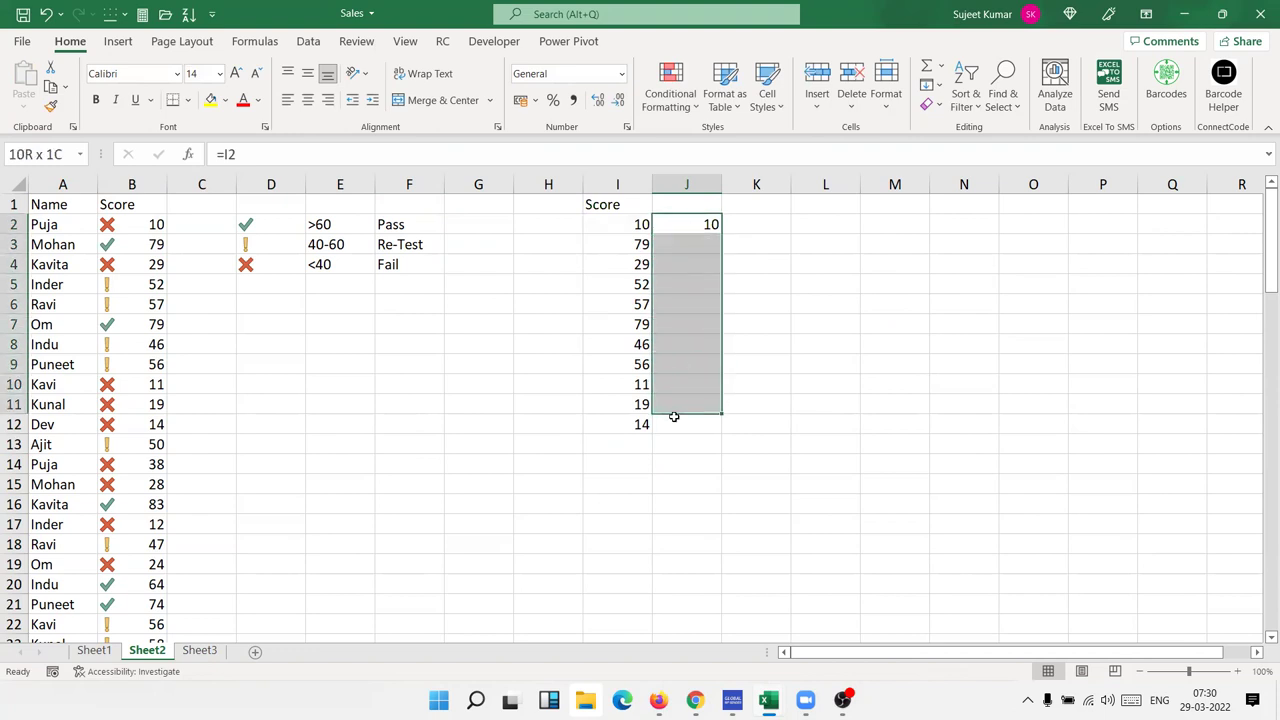
key(ctrl+d)
Apply Blue gradient data bars to J2:J12.
mouse_move(623, 428)
mouse_down()
mouse_move(685, 355)
mouse_move(677, 206)
mouse_up()
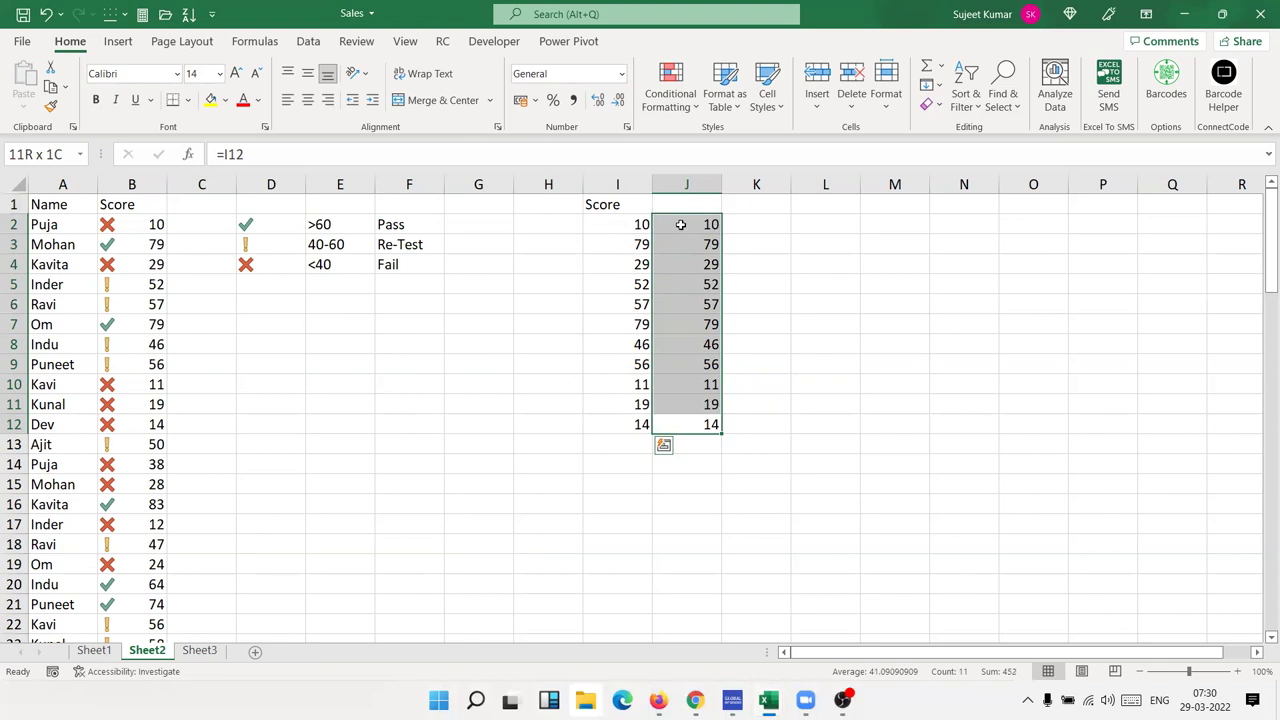
click(670, 85)
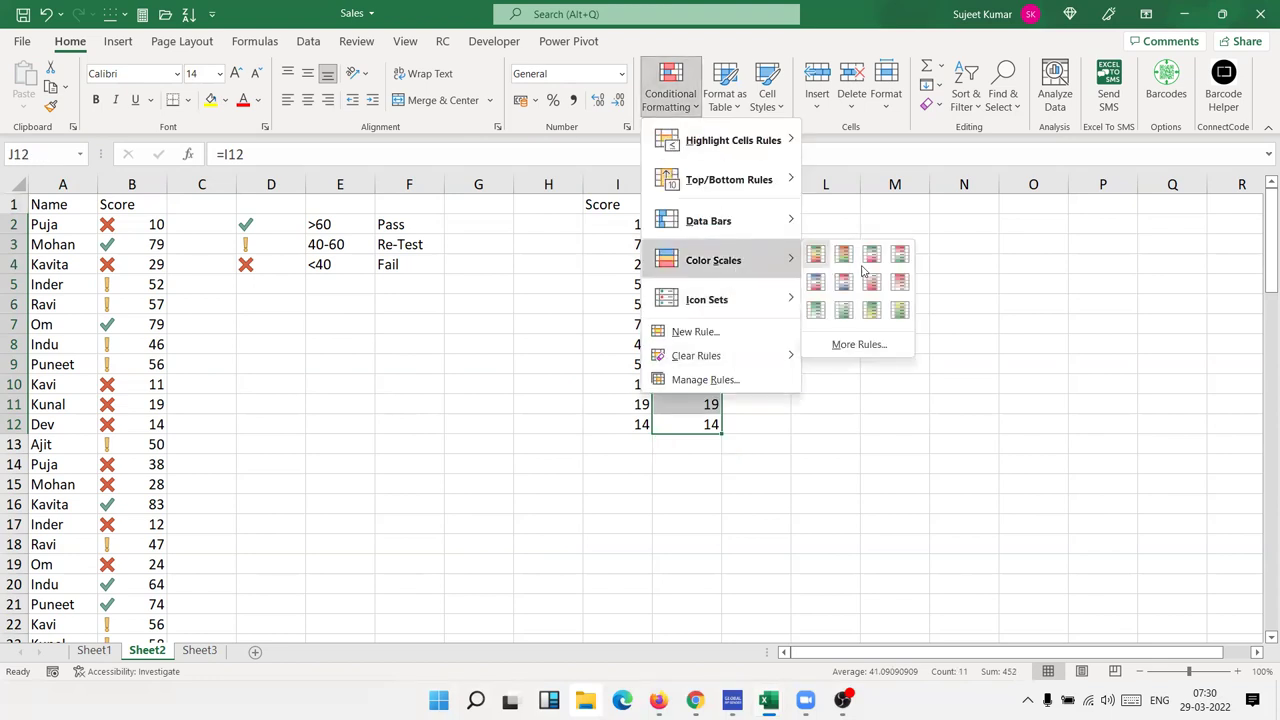
mouse_move(757, 214)
click(819, 232)
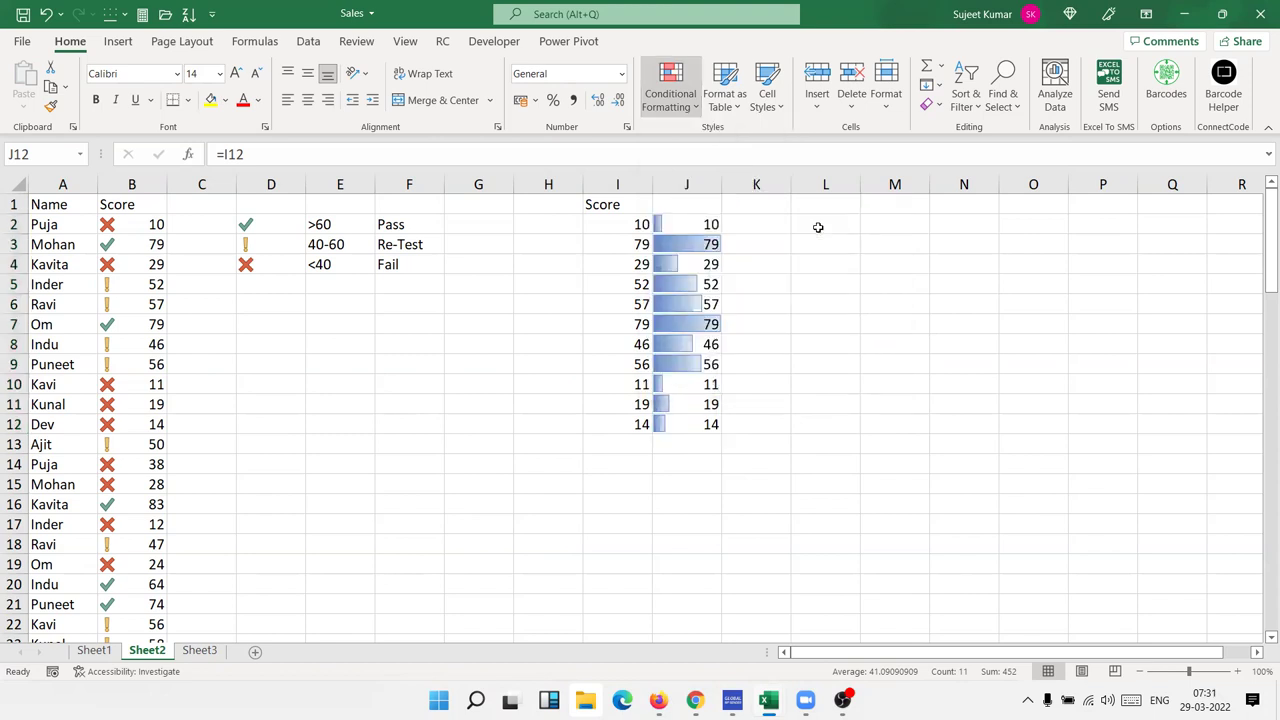
Edit the J2:J12 Data Bar rule to Show Bar Only, hiding the numbers.
click(668, 88)
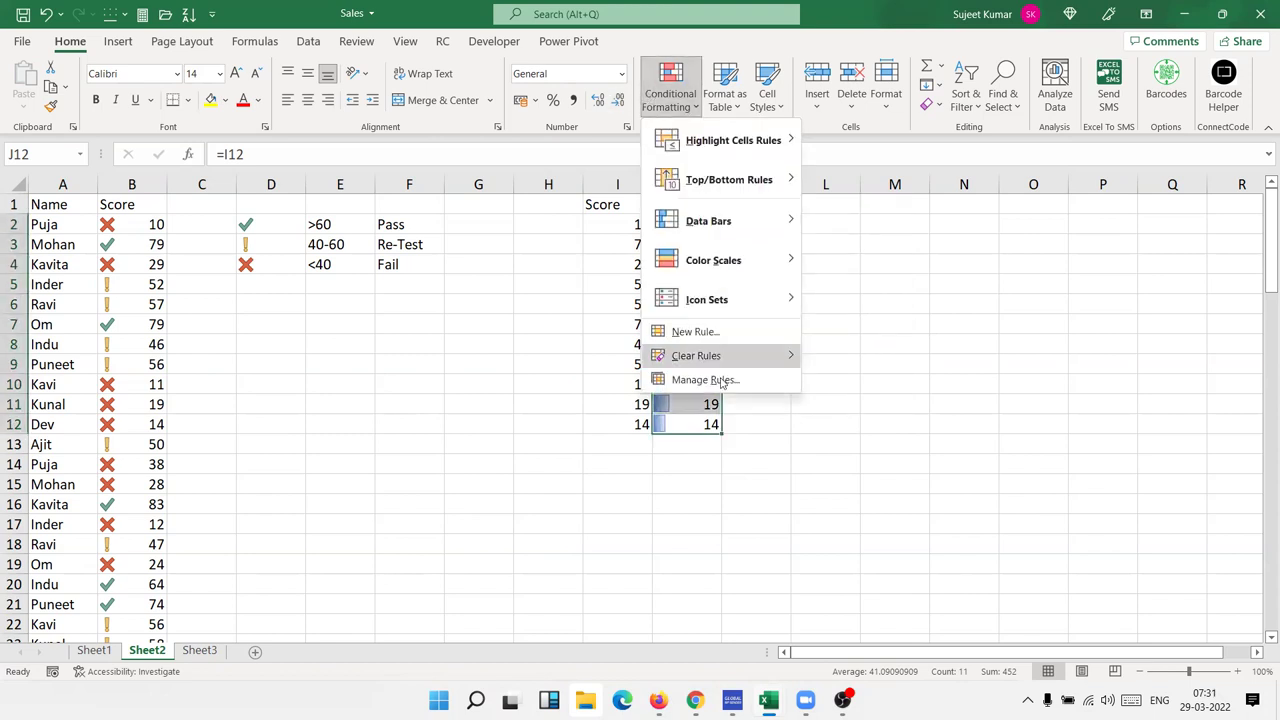
click(705, 380)
double_click(469, 340)
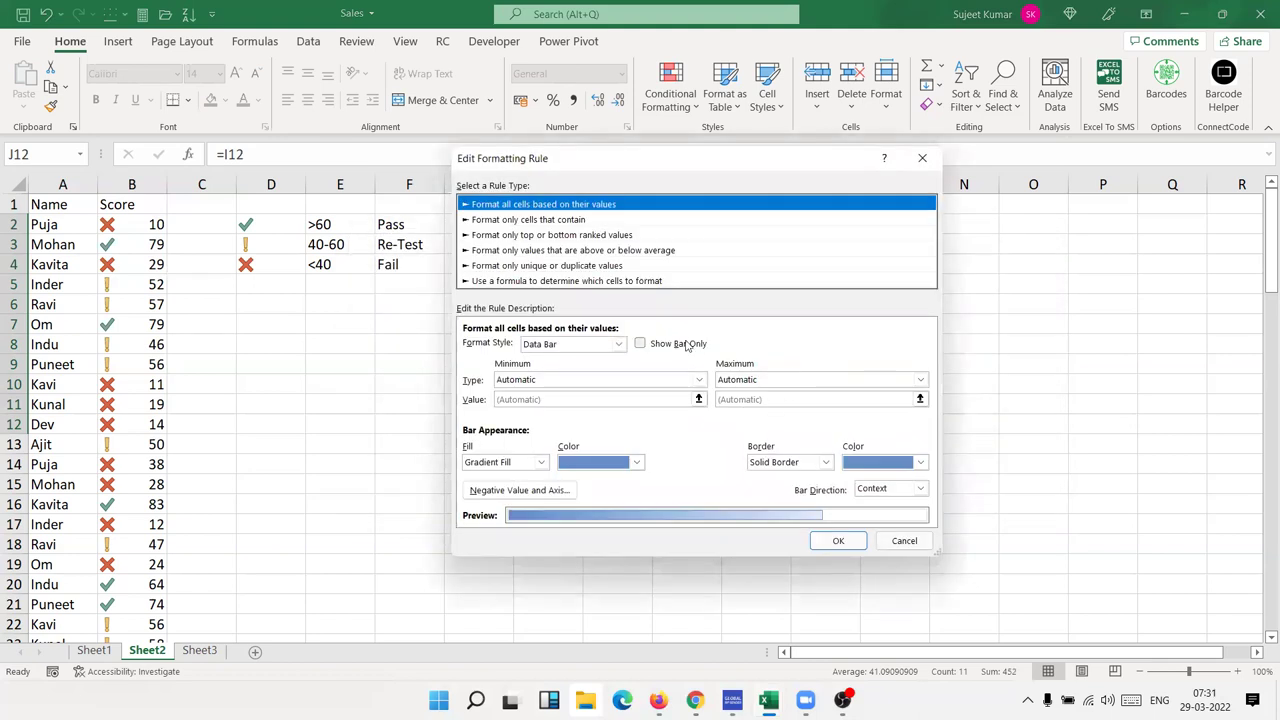
click(686, 343)
click(846, 543)
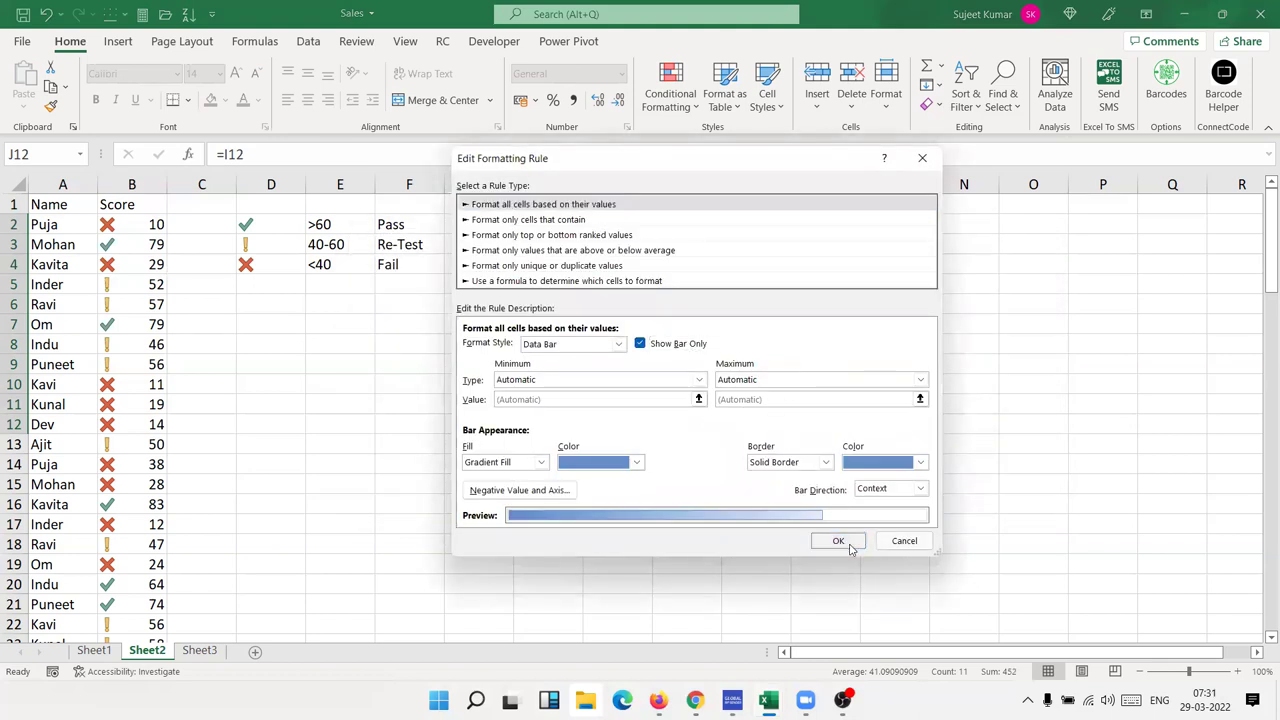
click(1009, 462)
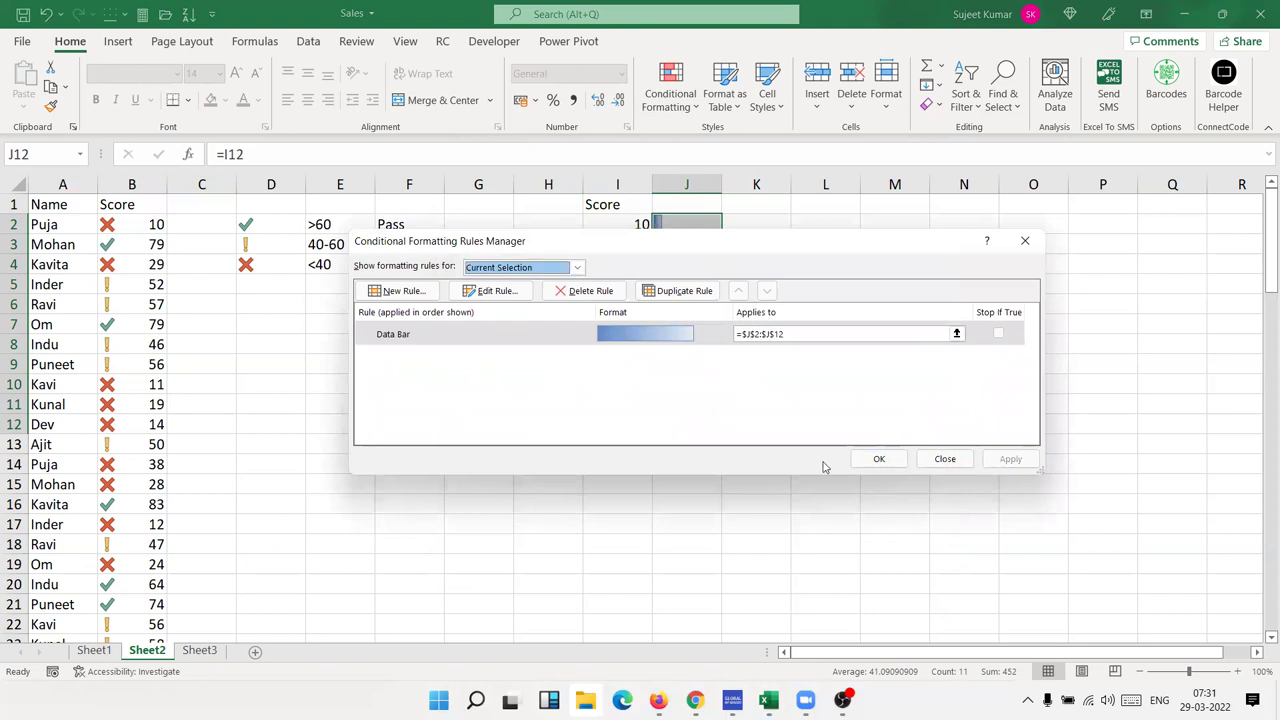
click(875, 459)
click(625, 480)
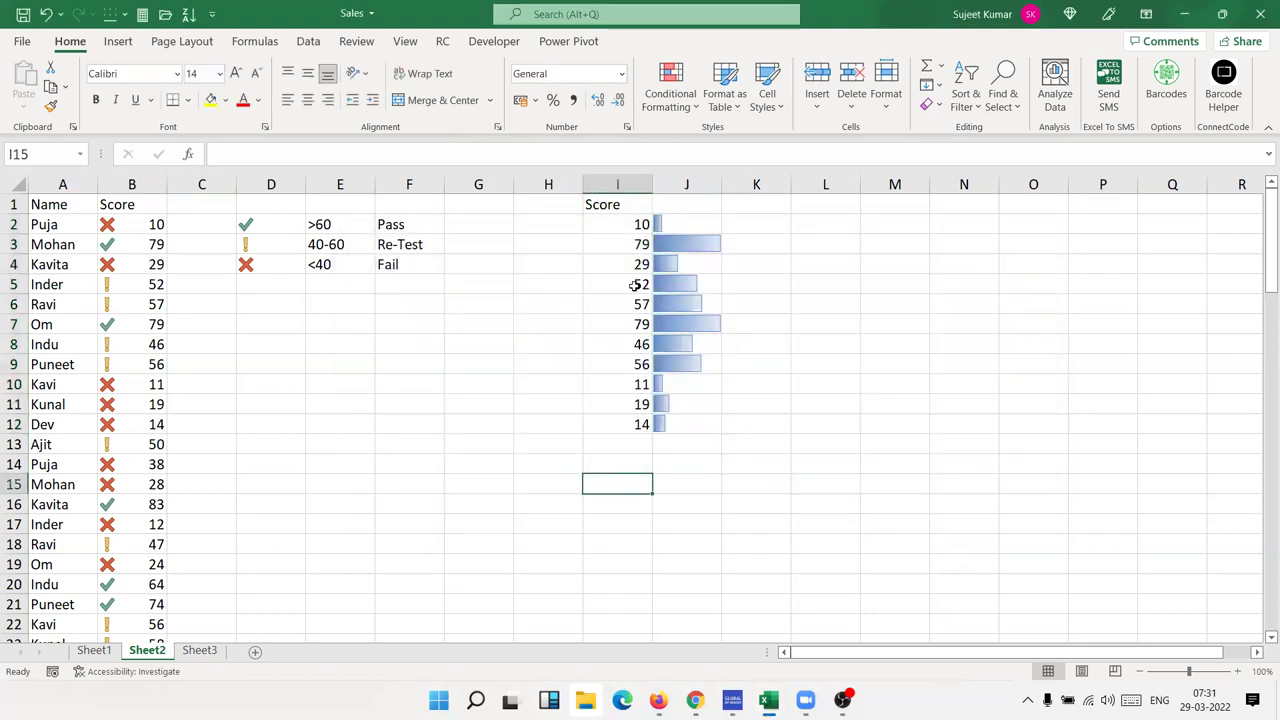
drag(593, 204, 668, 420)
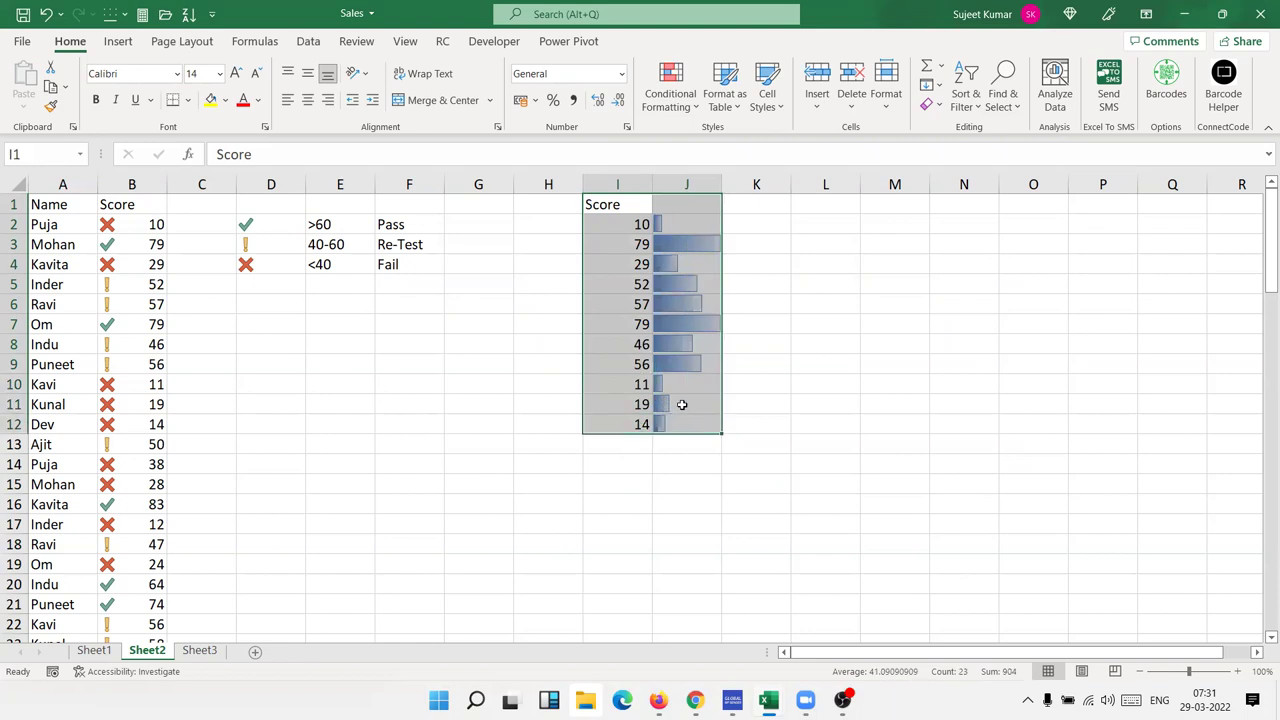
click(722, 88)
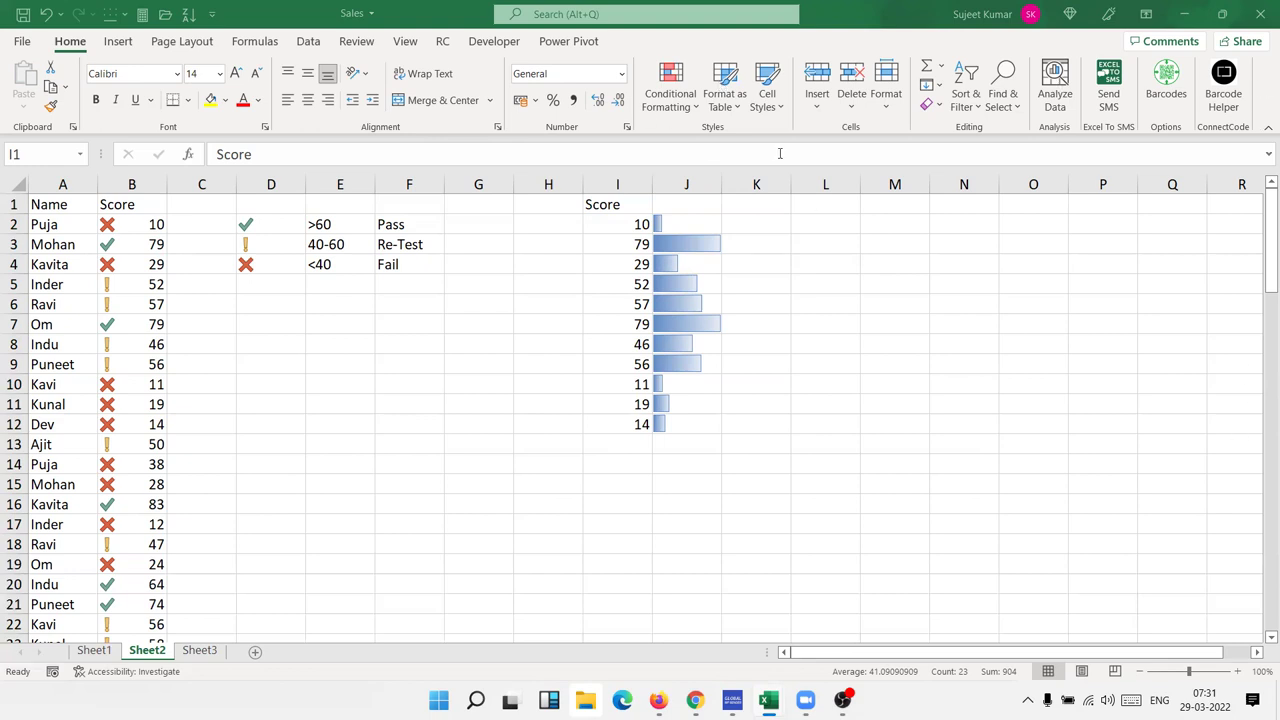
key(ctrl+a)
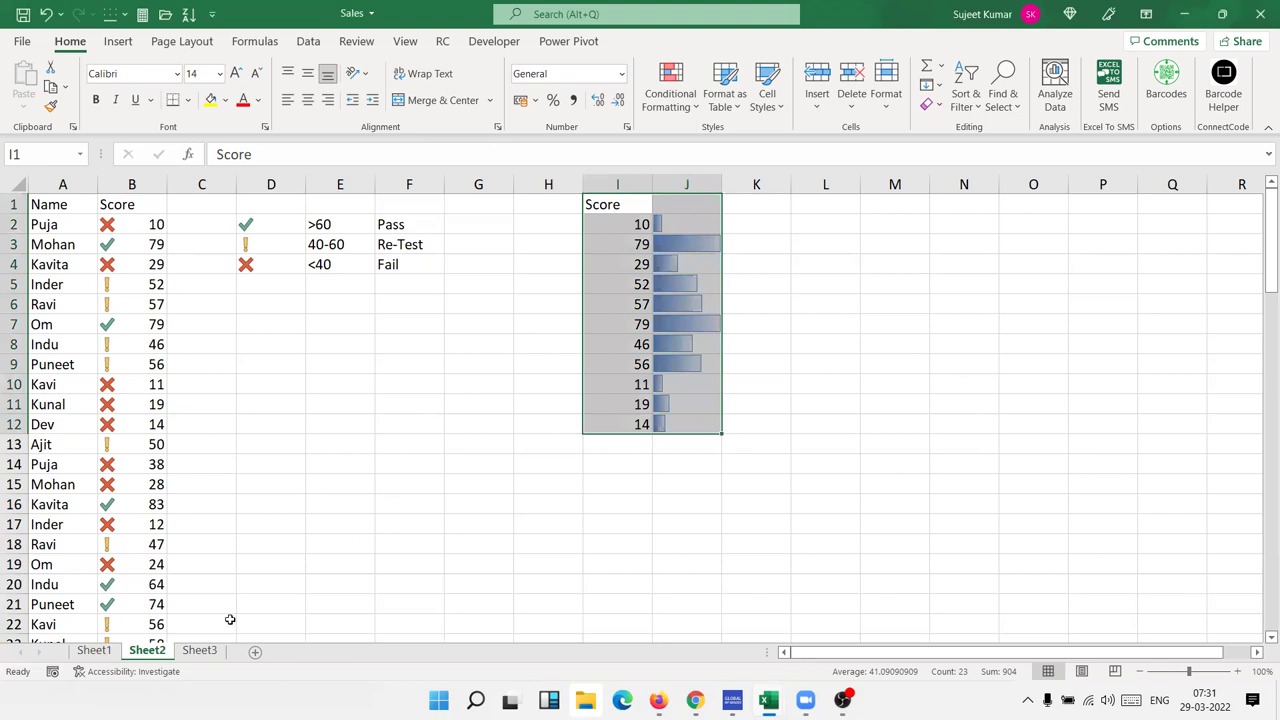
On Sheet1, start a new custom Highlight Cells formatting rule.
click(93, 650)
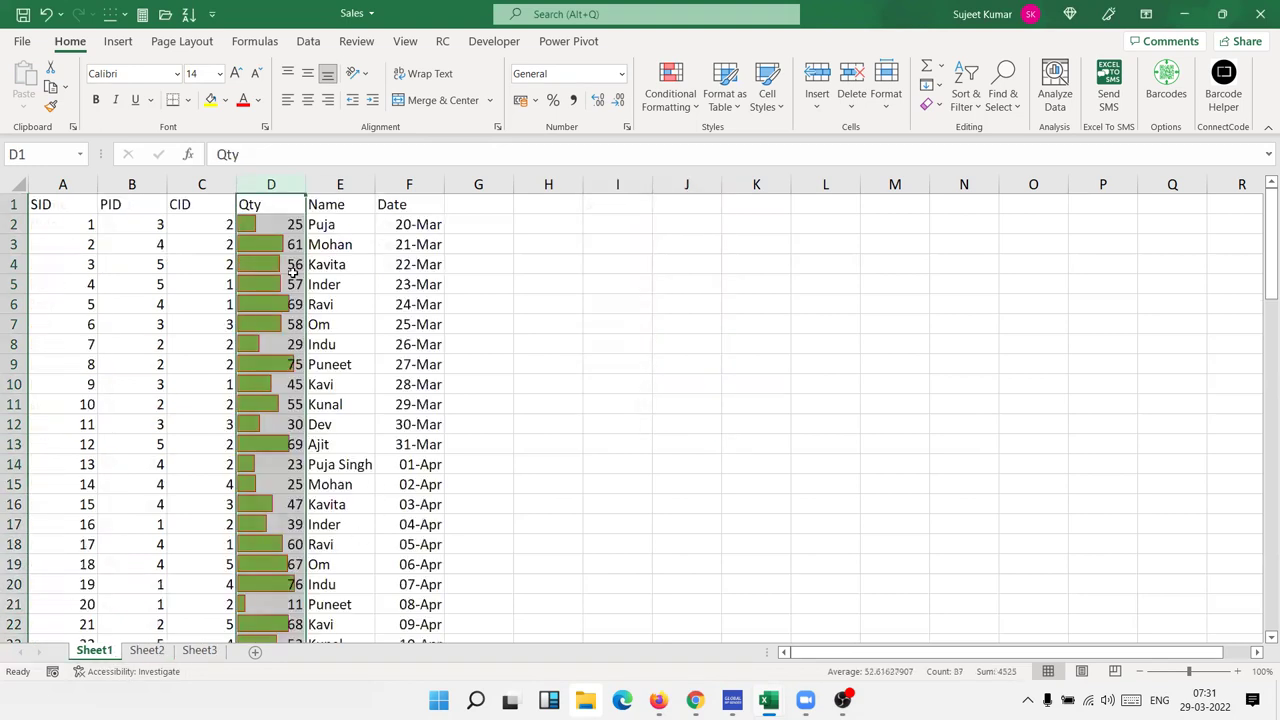
click(668, 94)
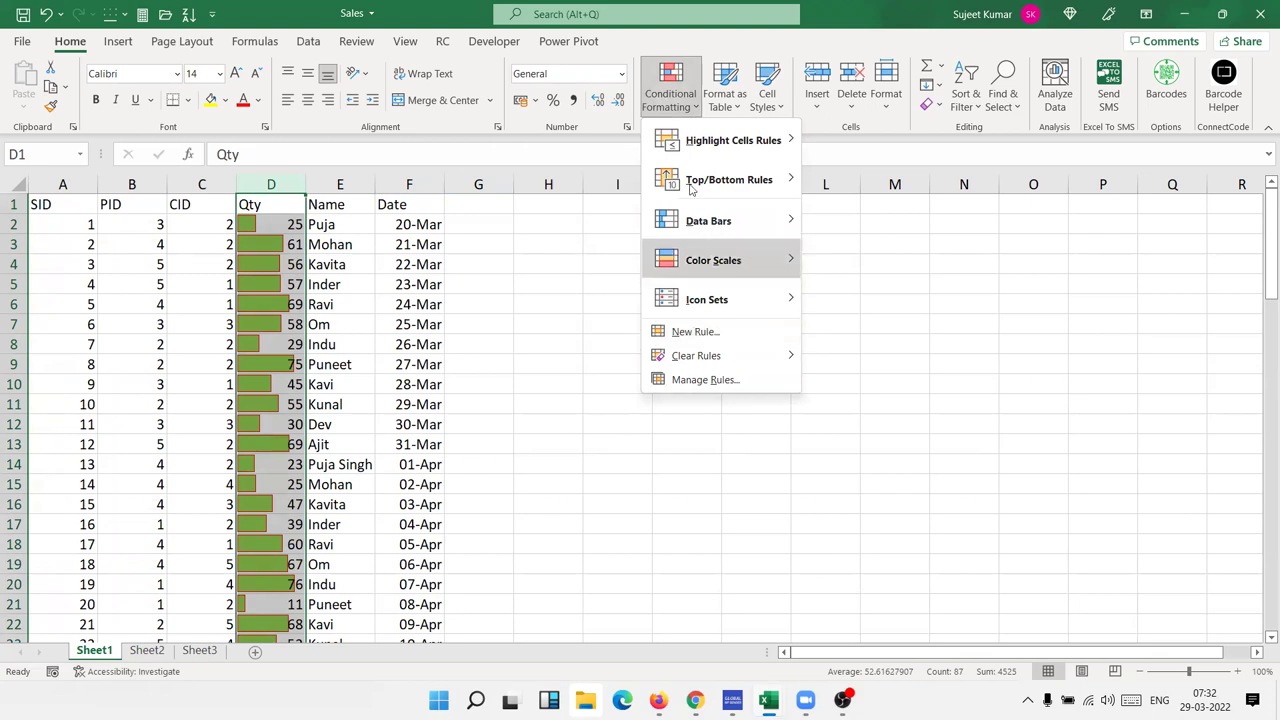
mouse_move(750, 142)
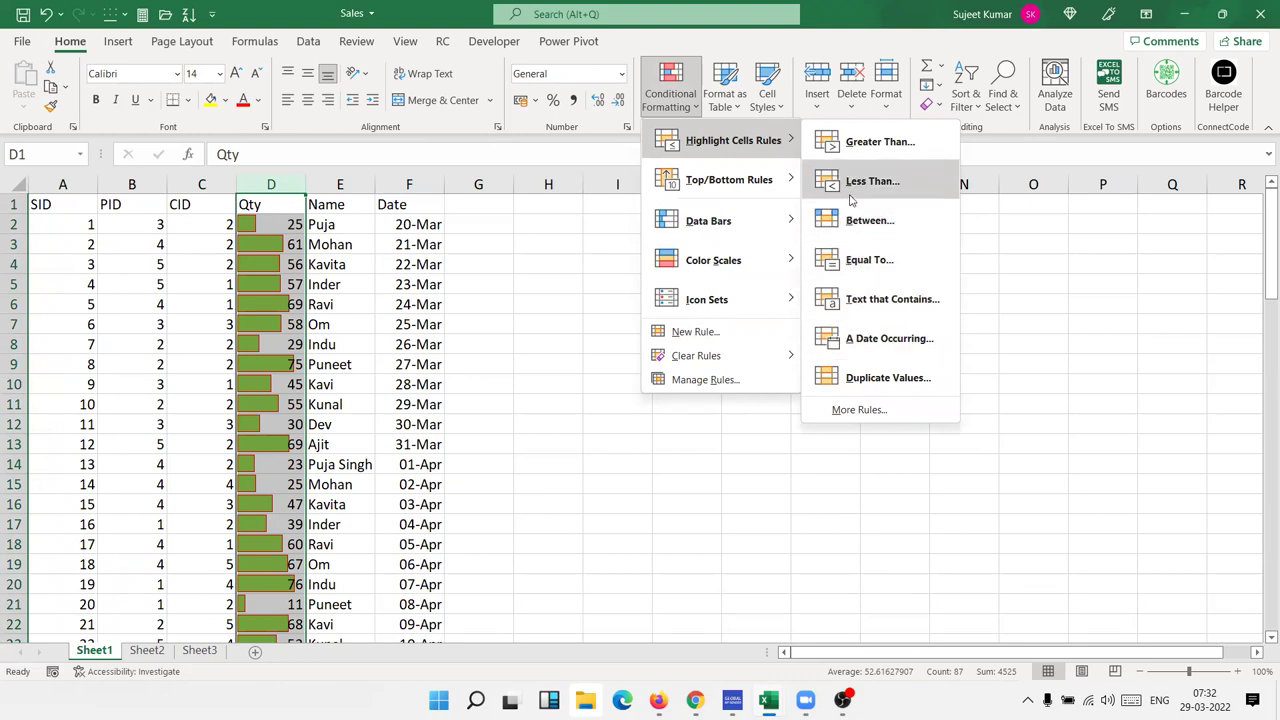
click(855, 412)
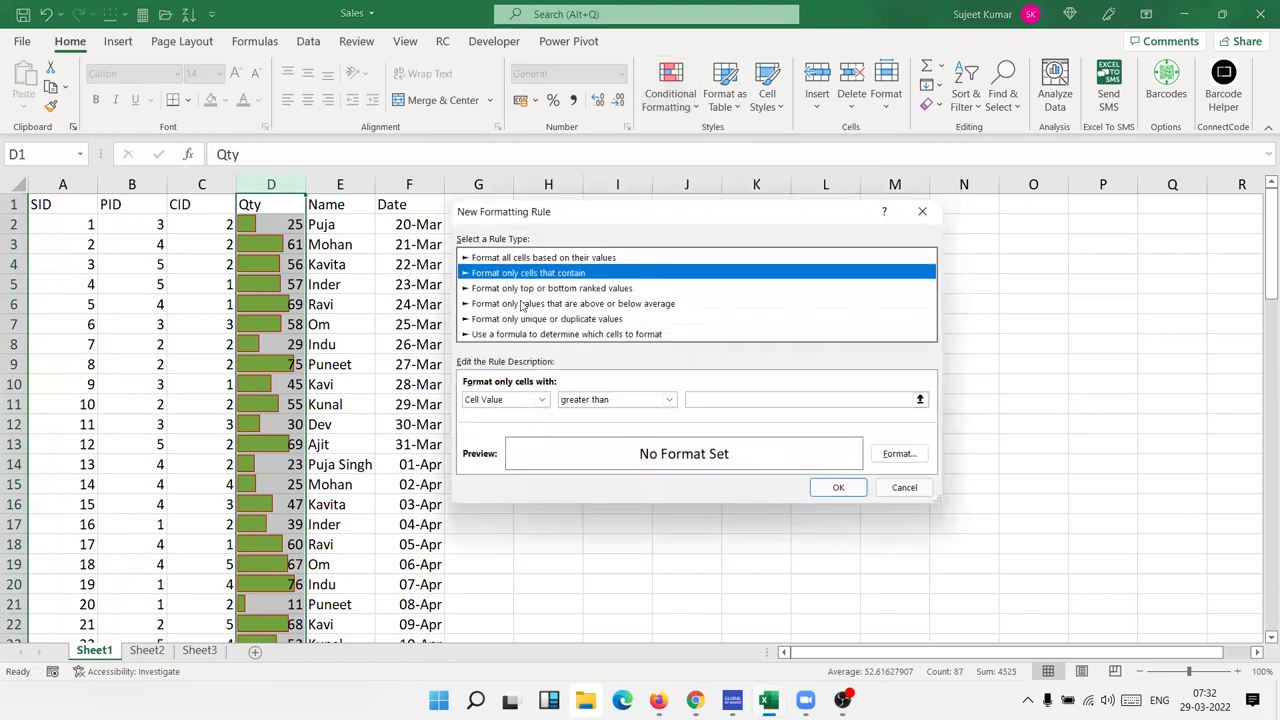
Set the rule to Cell Value not between 40 and 80 with a light green fill.
click(564, 401)
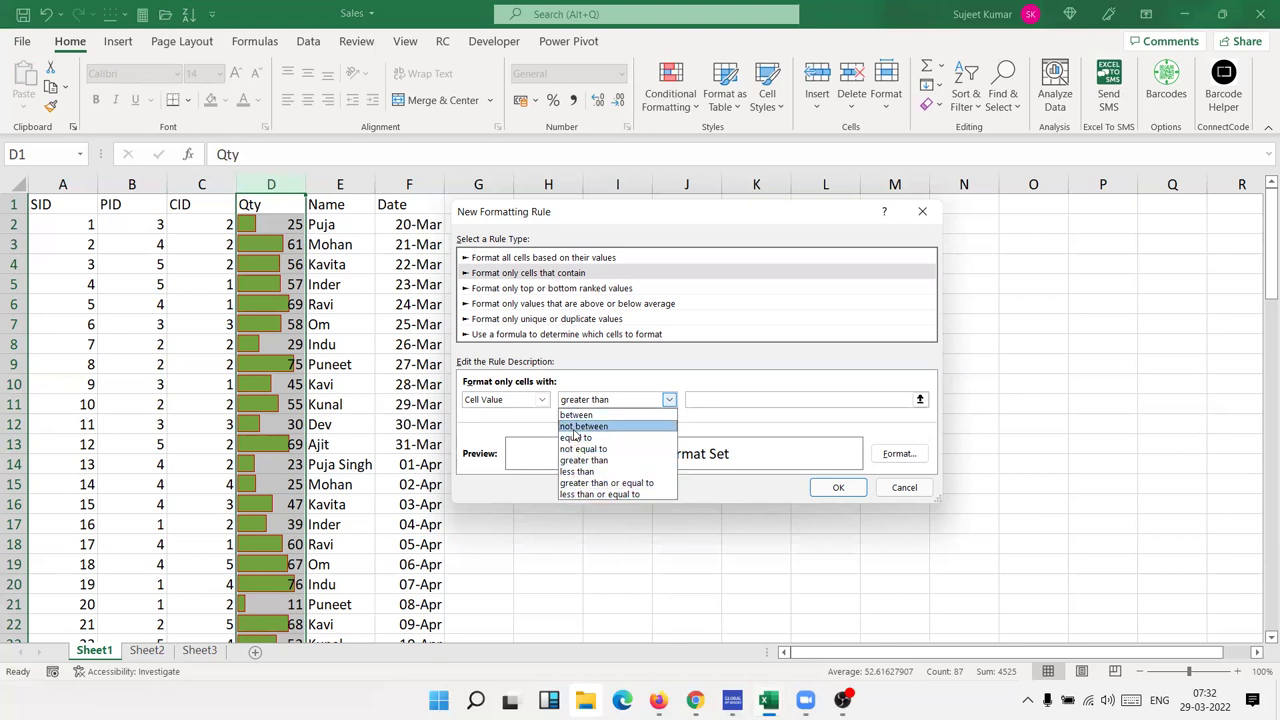
click(503, 399)
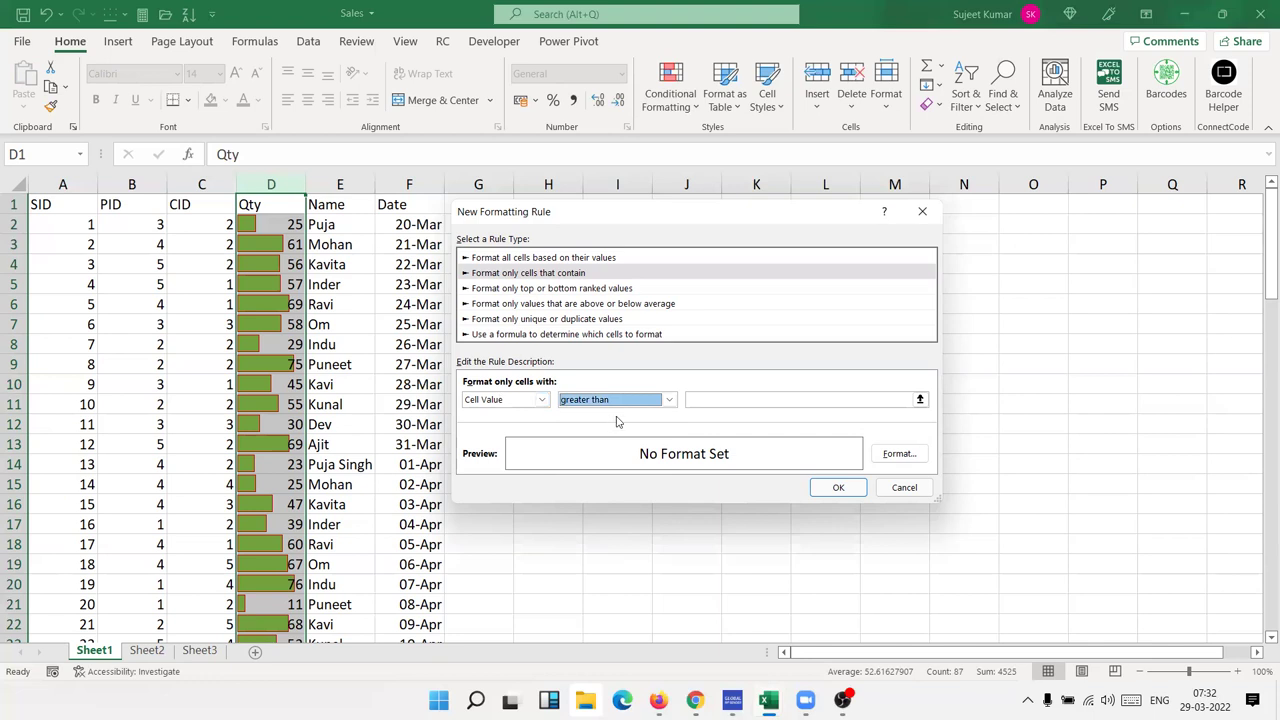
click(645, 400)
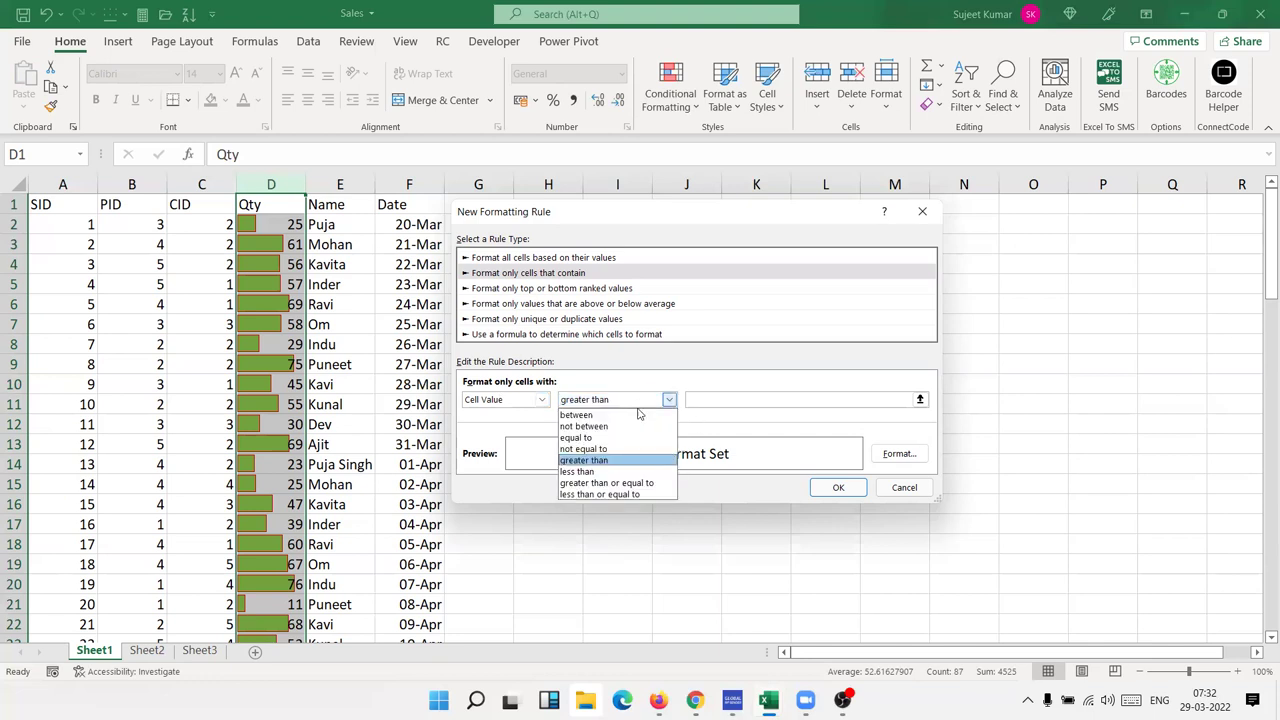
click(632, 426)
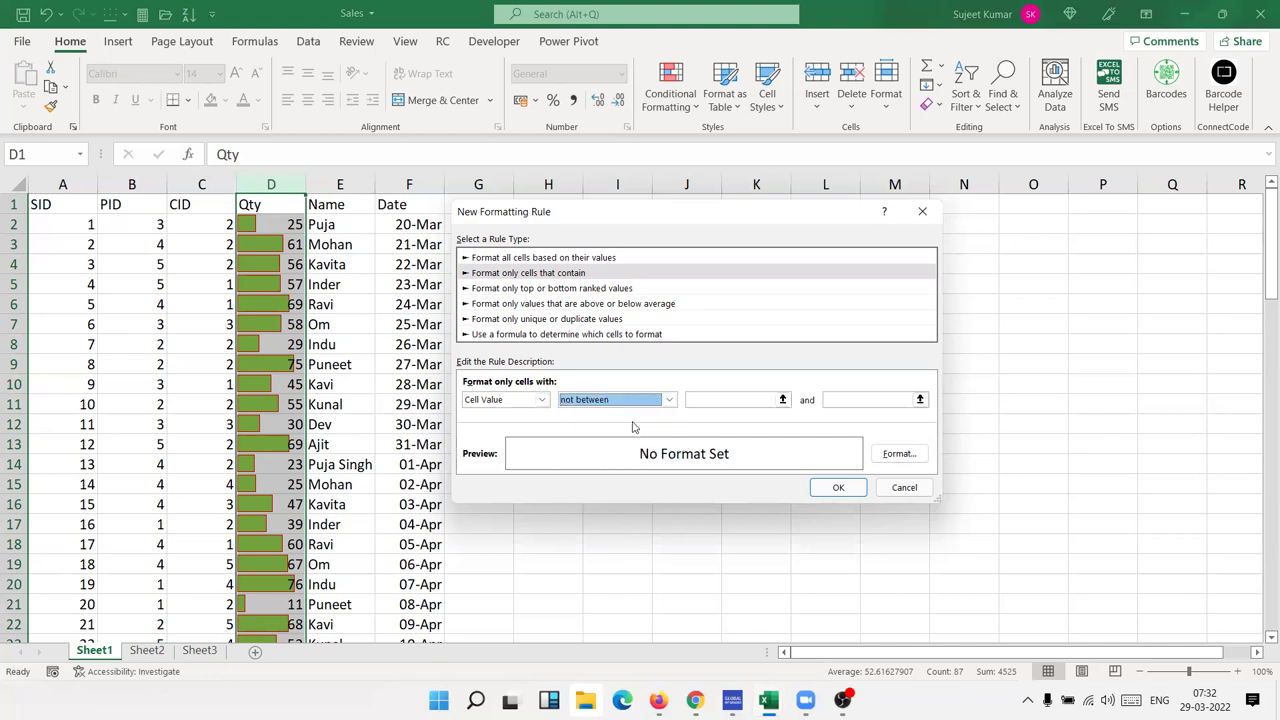
click(694, 400)
click(887, 399)
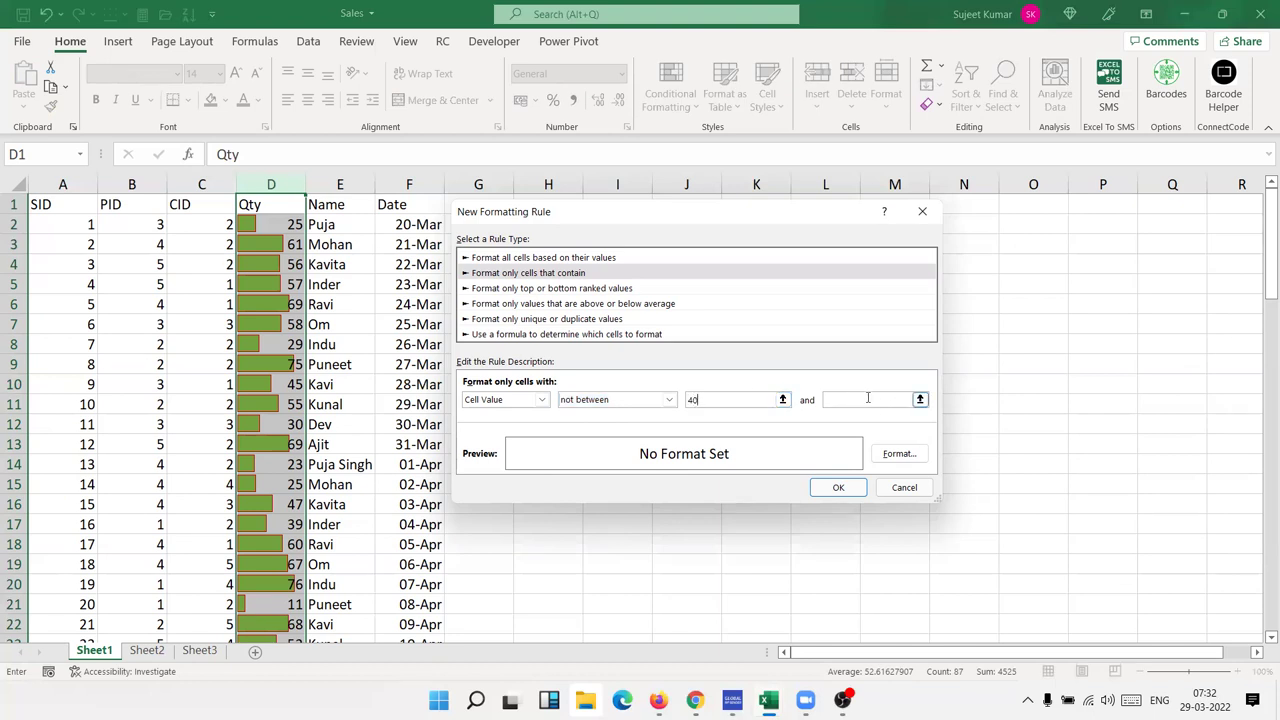
text(80)
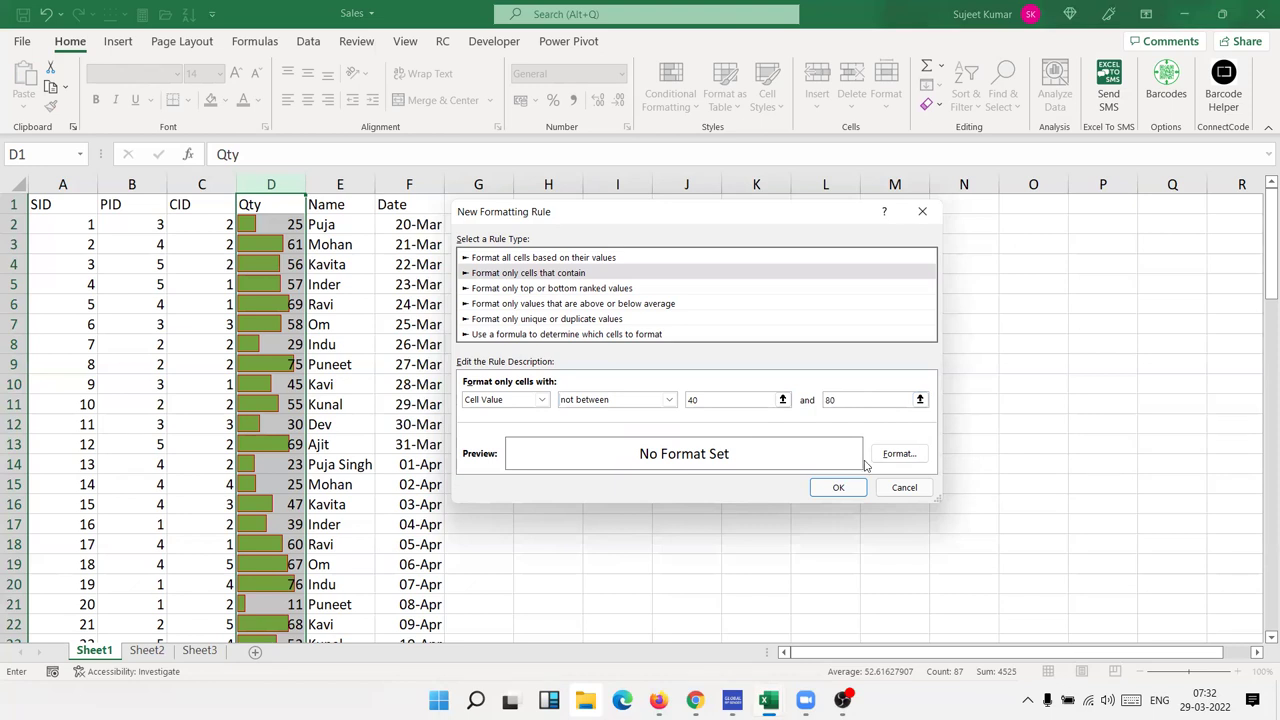
click(889, 460)
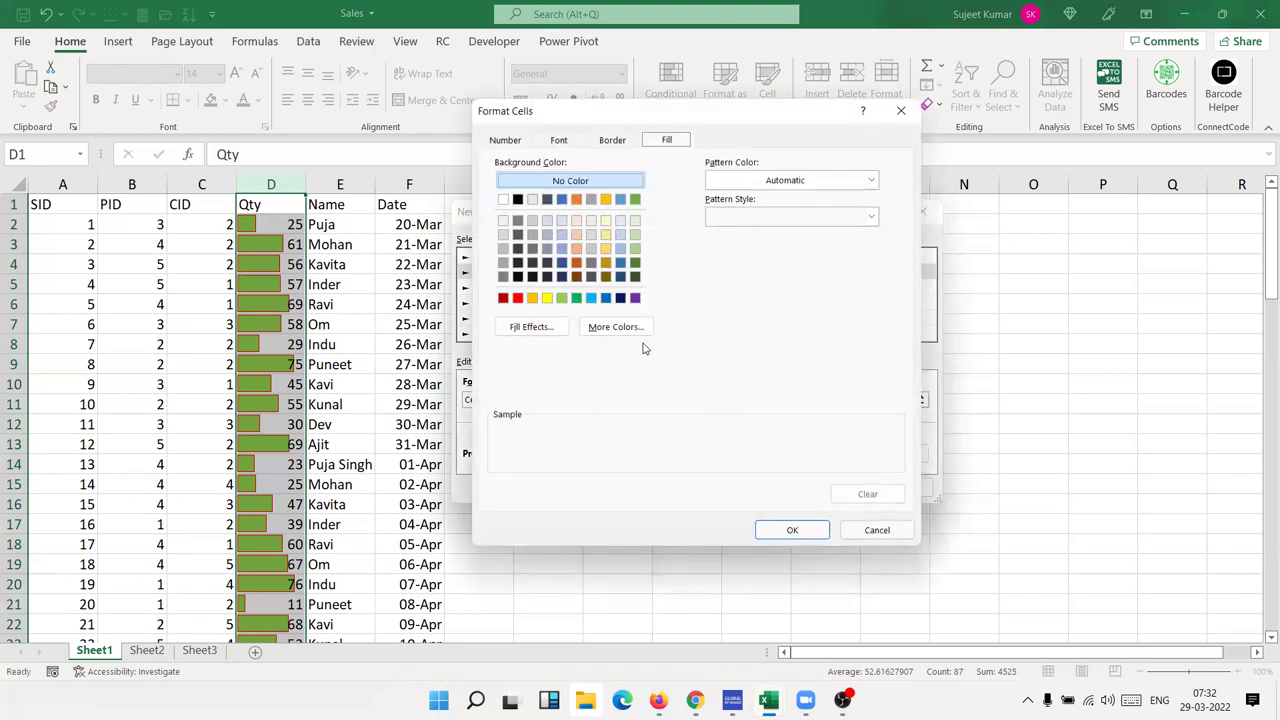
click(564, 300)
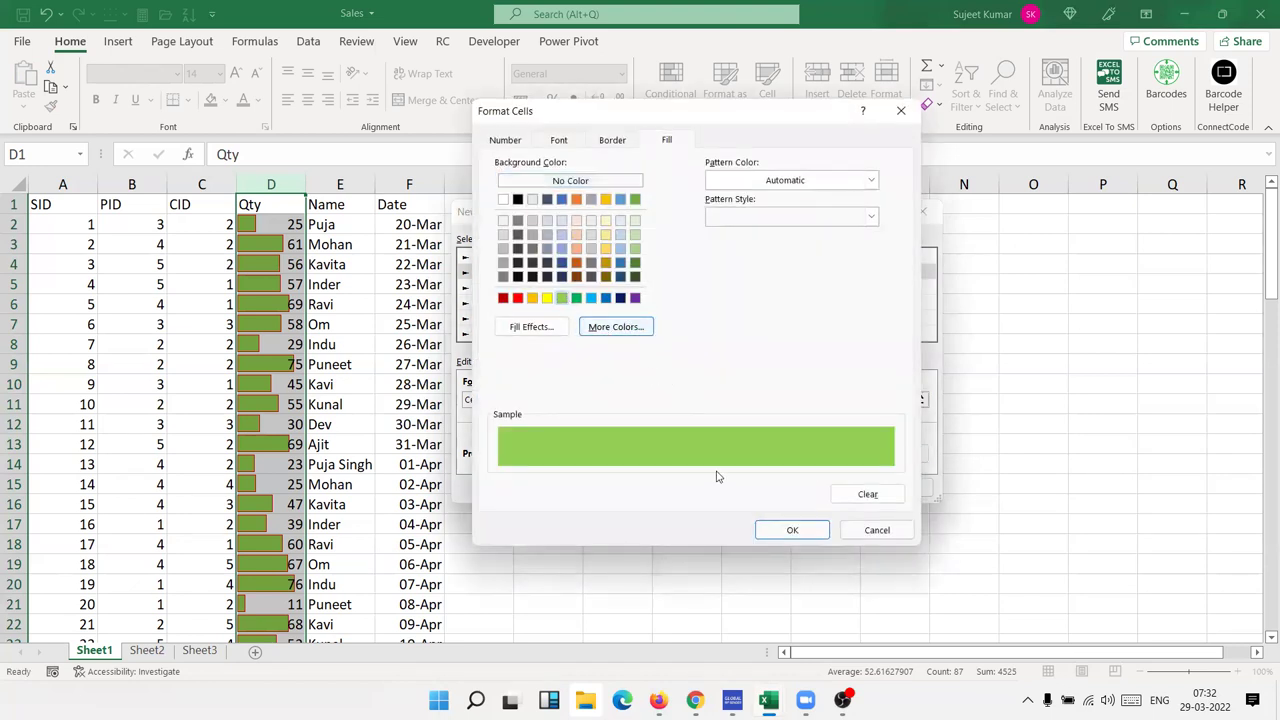
click(778, 530)
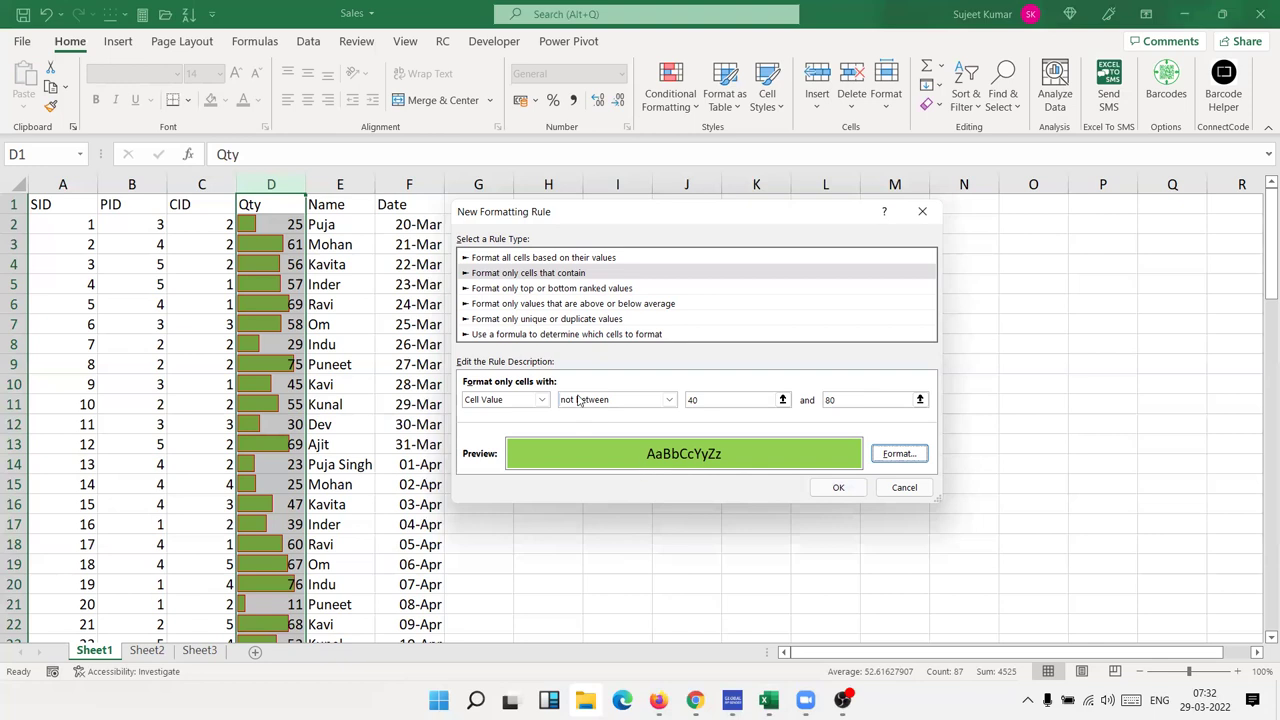
Switch the condition to Specific Text and try the containing and beginning with comparisons.
click(516, 399)
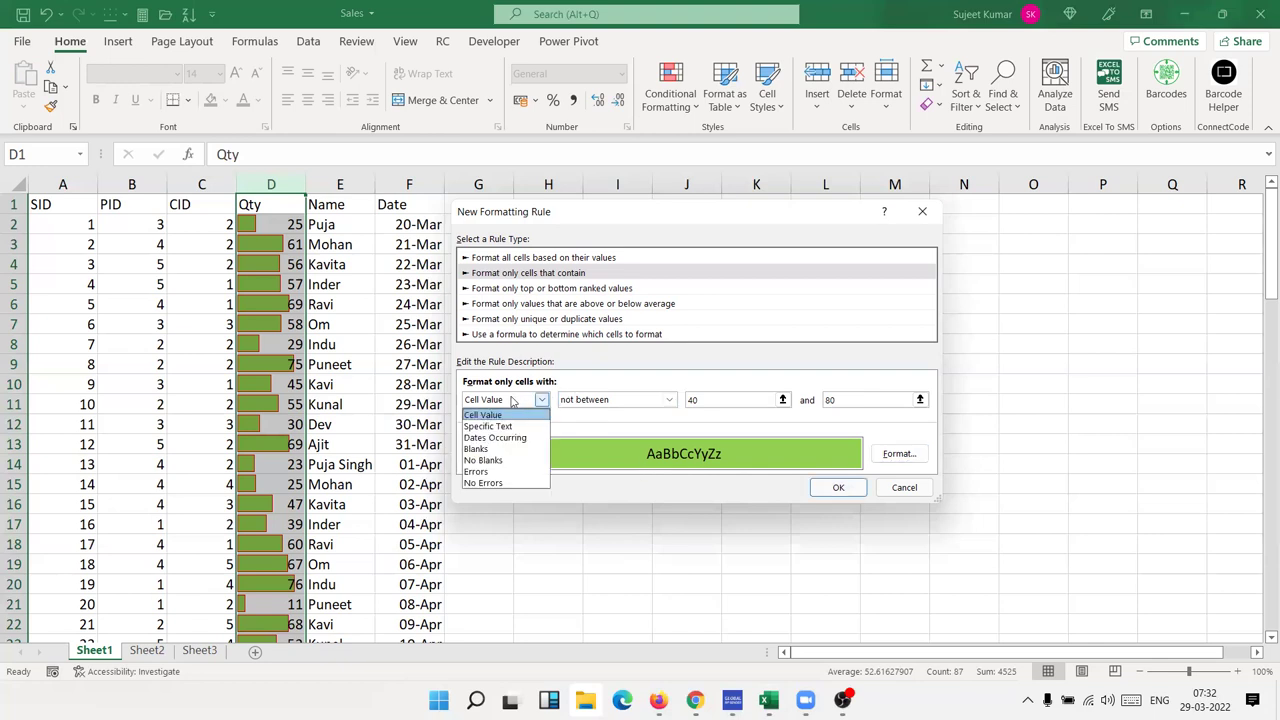
click(485, 420)
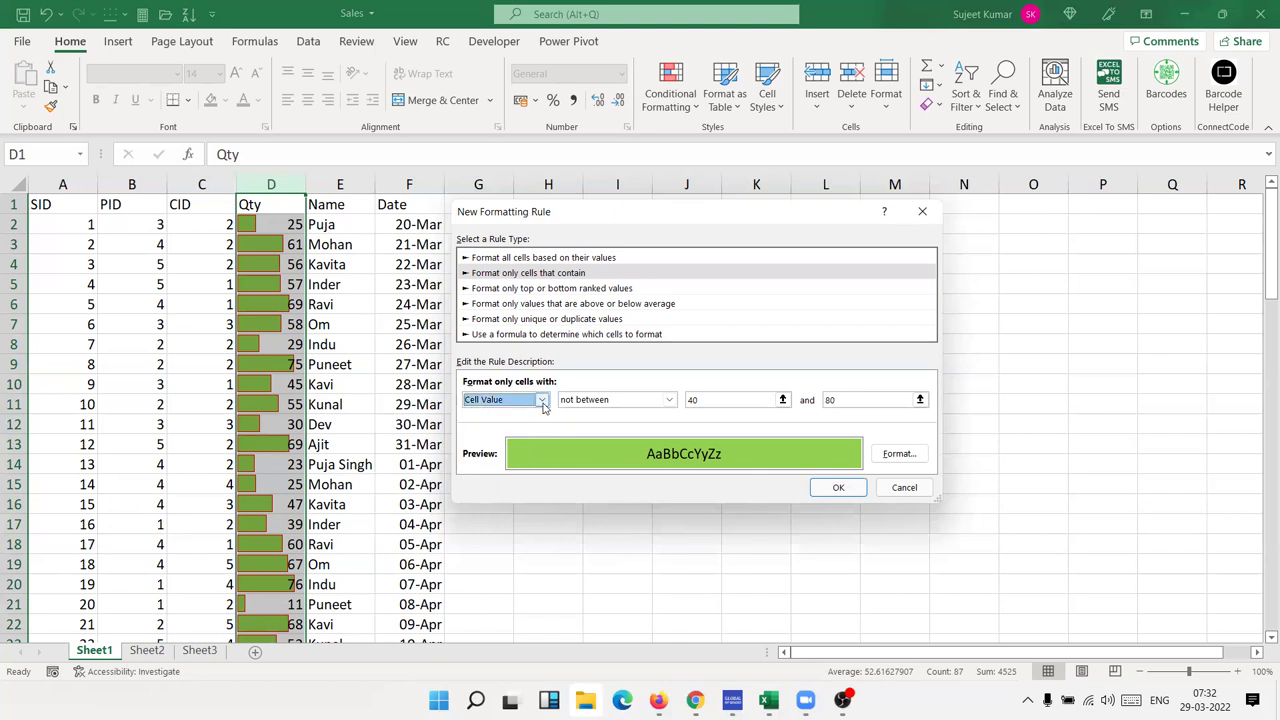
click(542, 404)
click(531, 428)
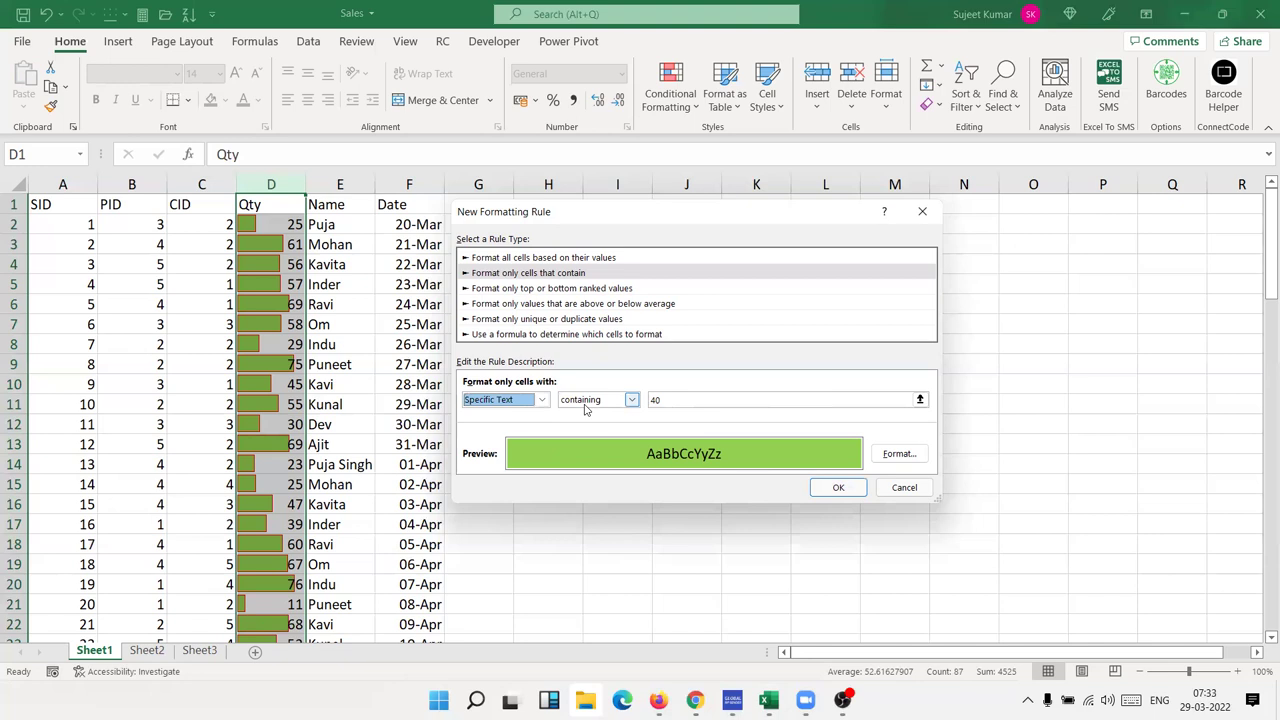
click(586, 402)
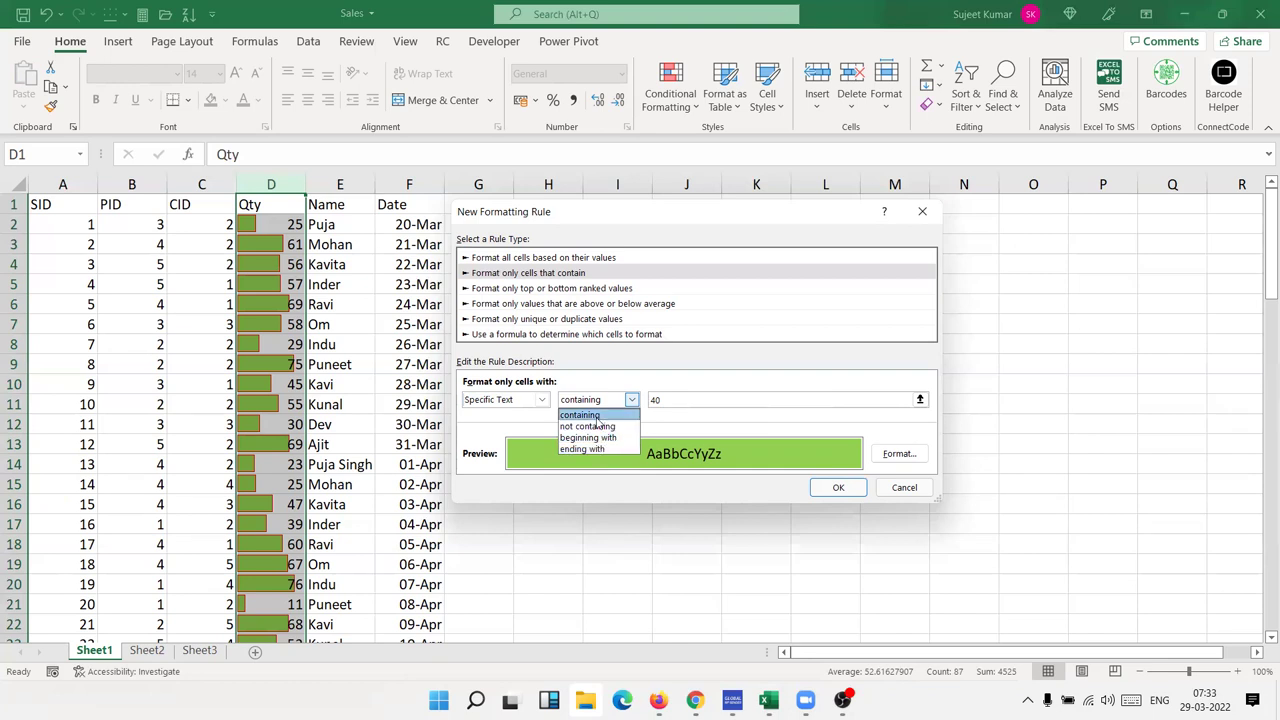
click(597, 415)
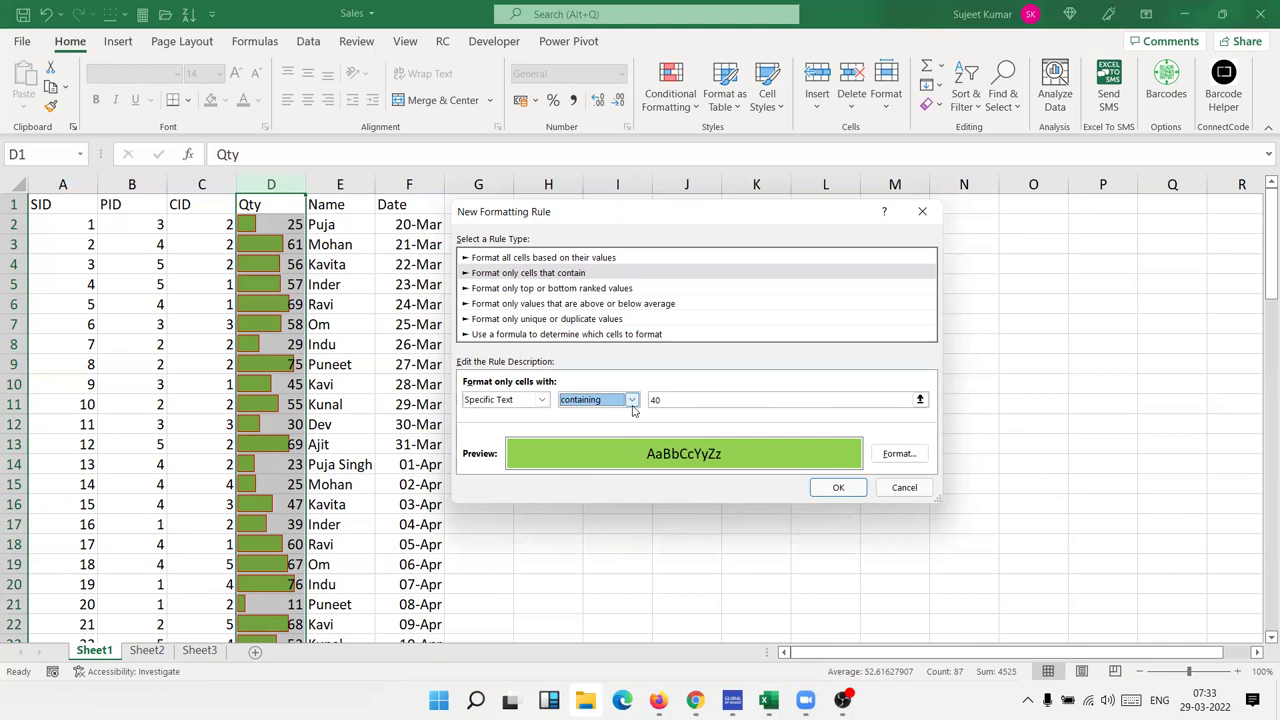
click(632, 400)
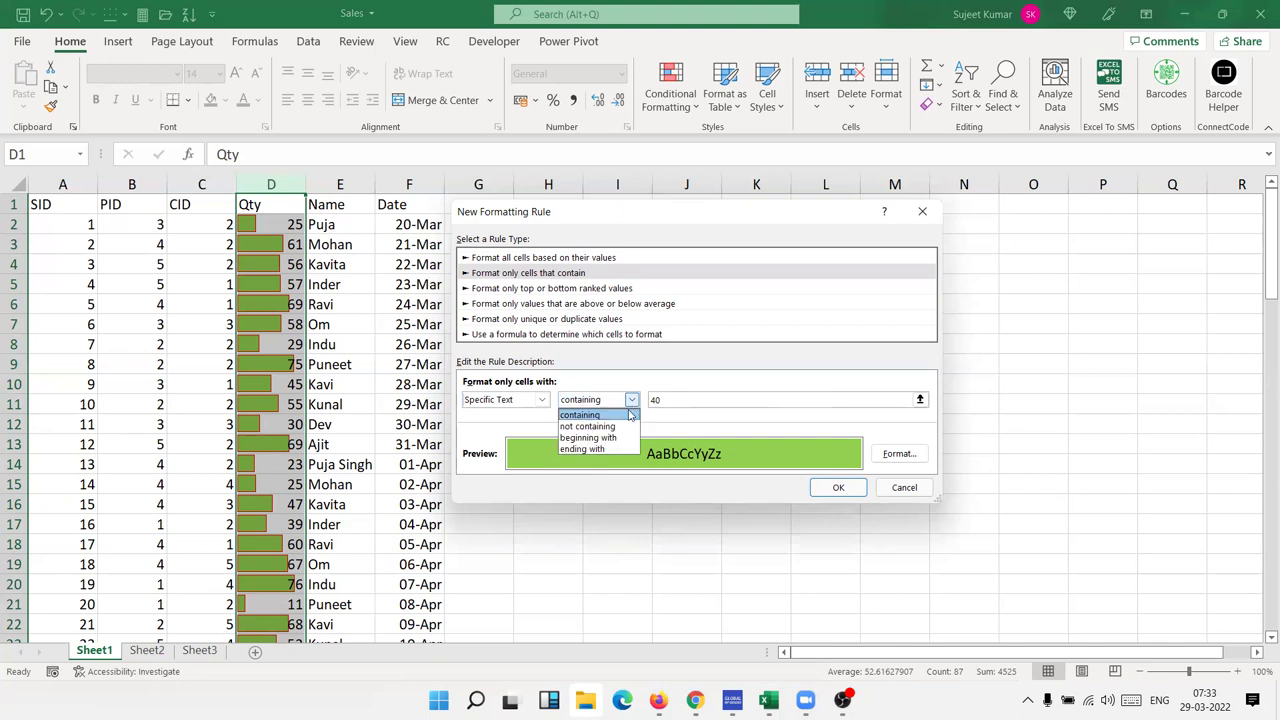
click(613, 440)
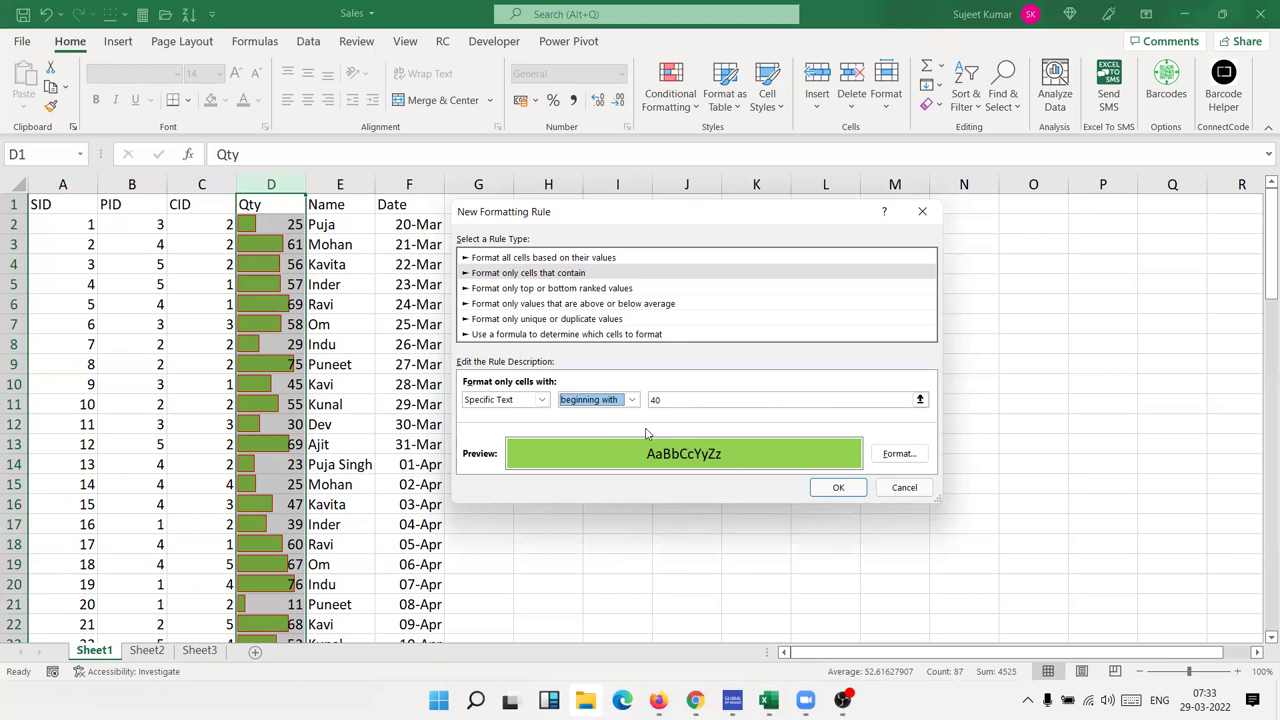
click(631, 399)
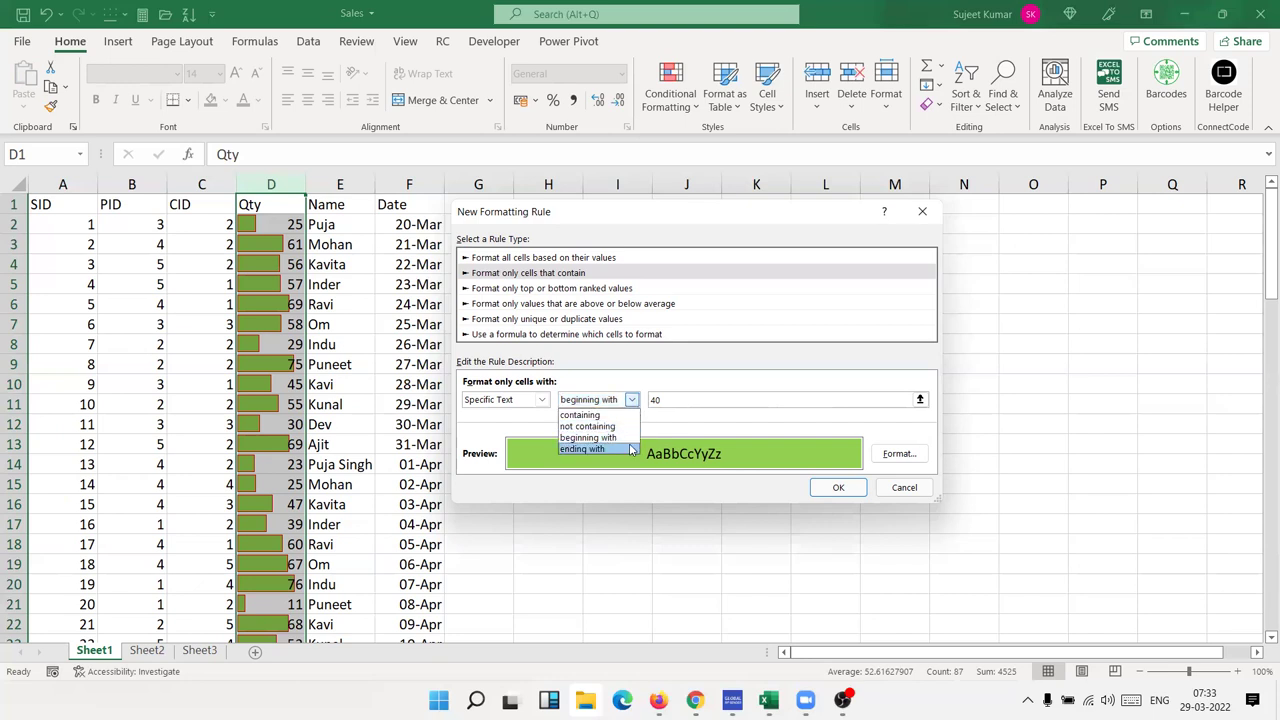
click(533, 408)
Cycle the condition through Dates Occurring, Blanks, No Blanks and Errors, then cancel the rule.
click(531, 405)
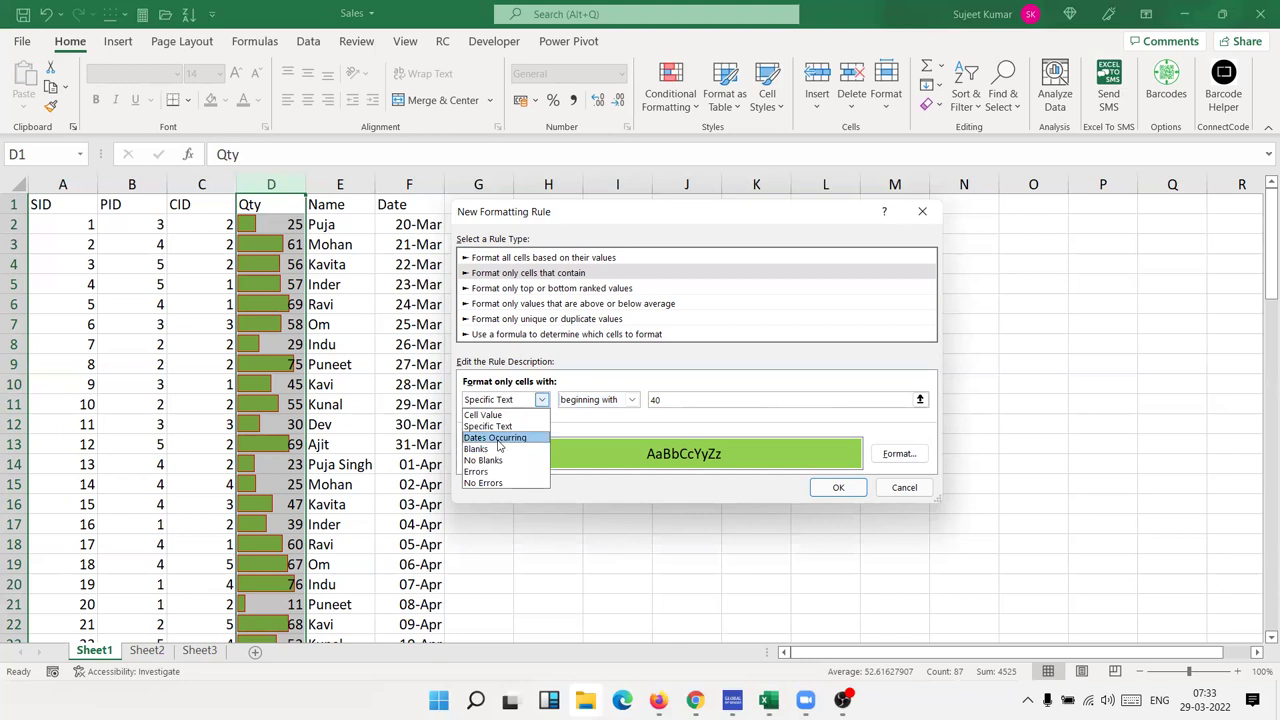
click(500, 437)
click(512, 405)
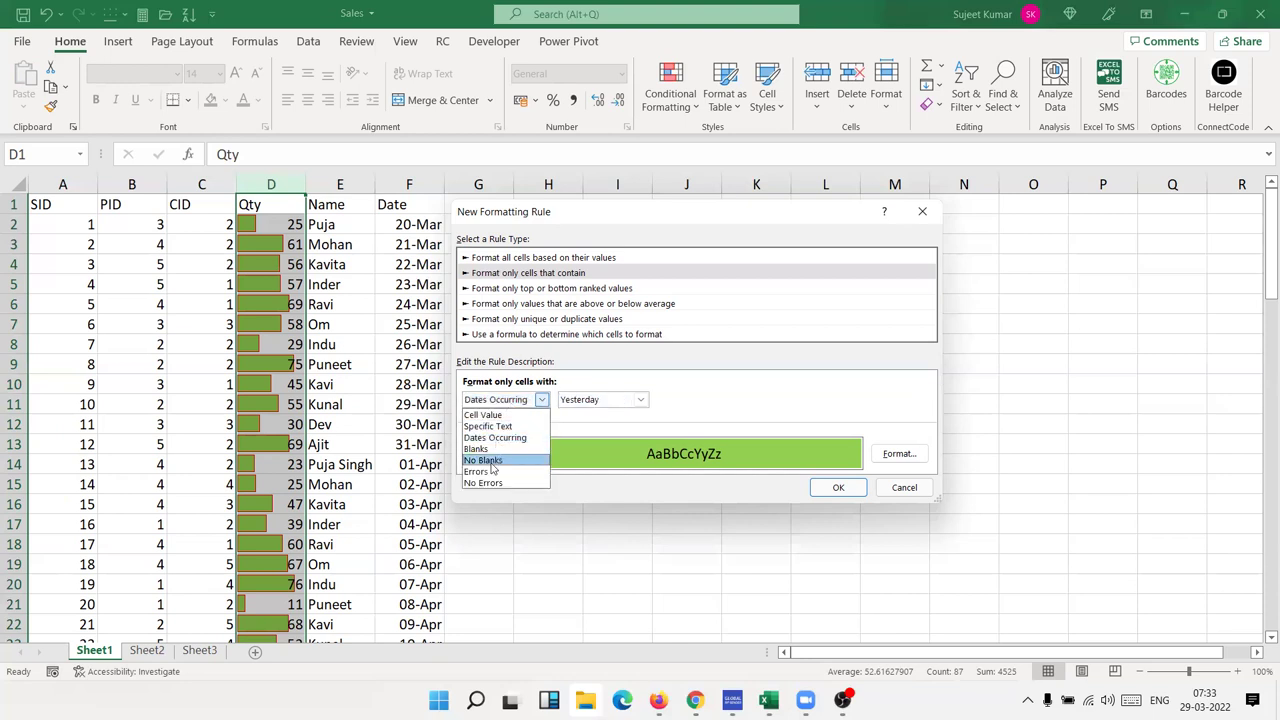
click(494, 456)
click(541, 399)
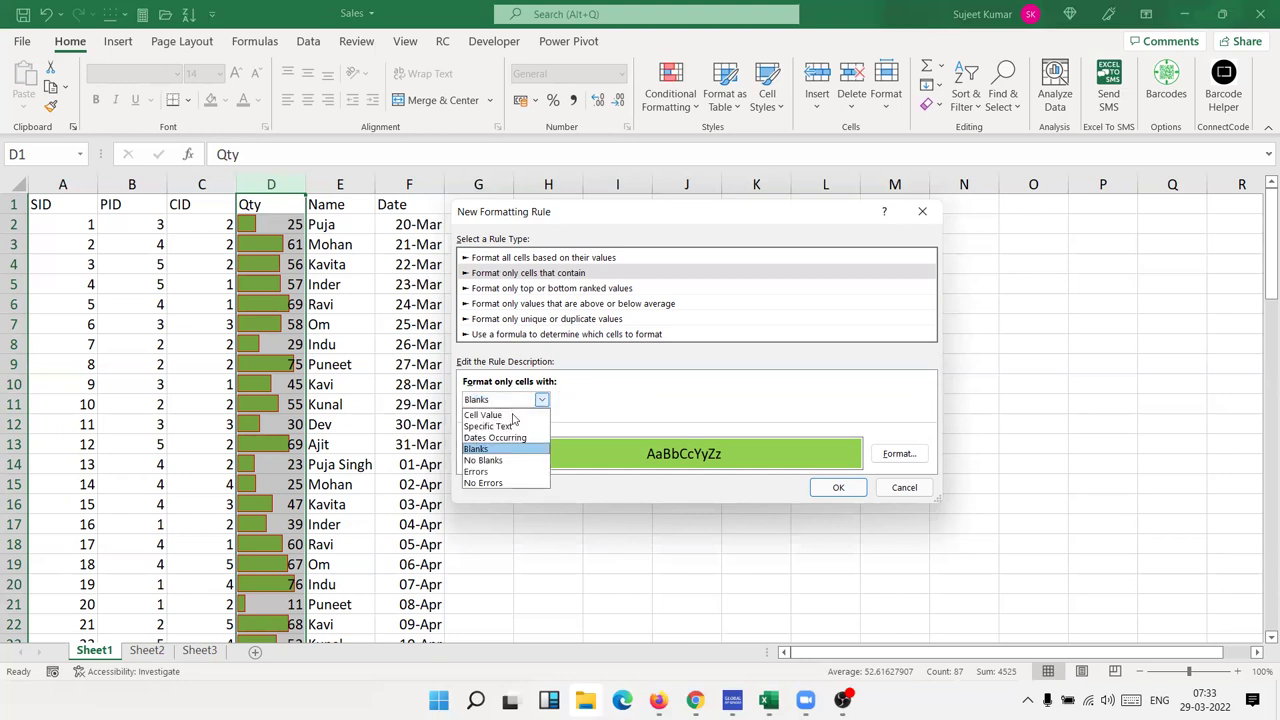
click(511, 459)
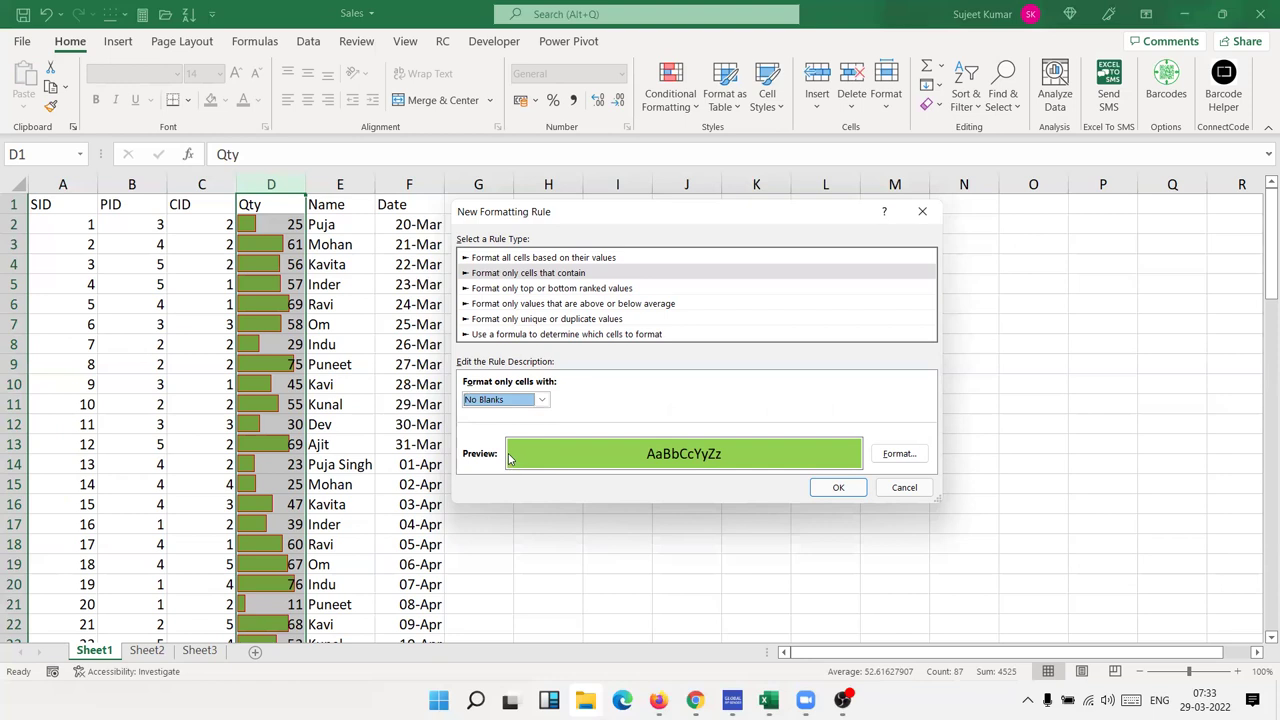
click(510, 403)
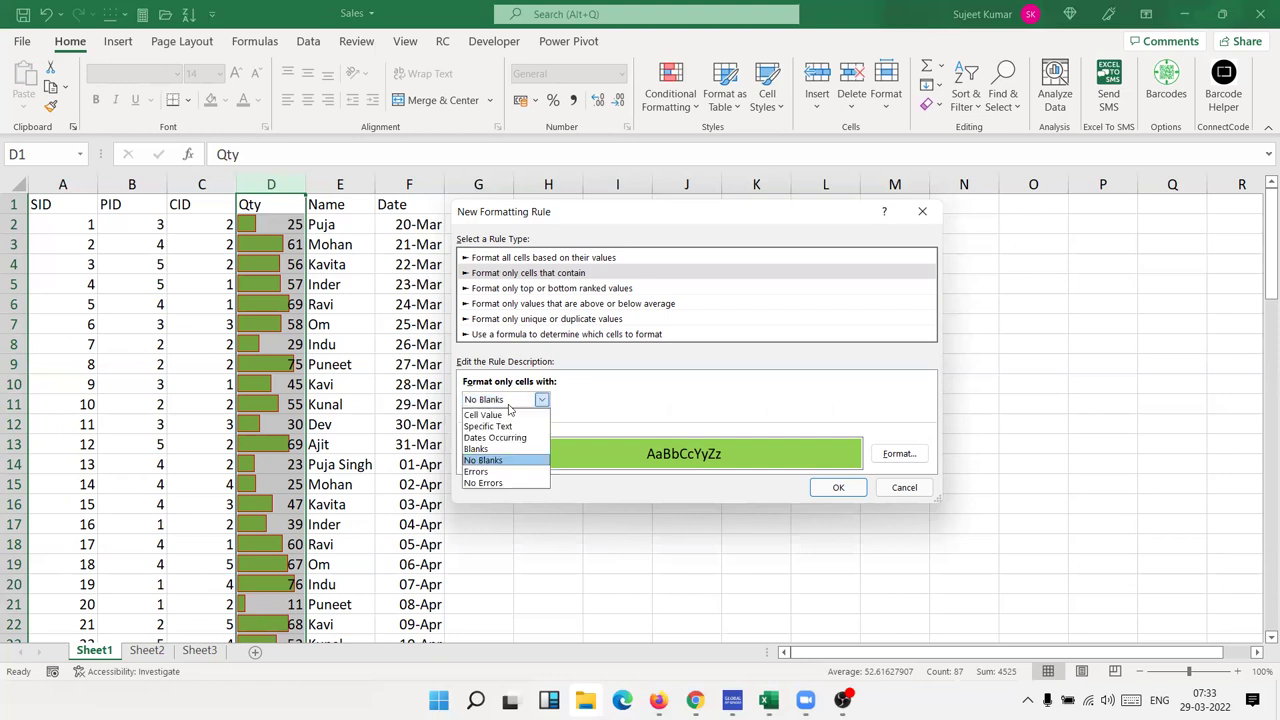
click(502, 471)
key(Return)
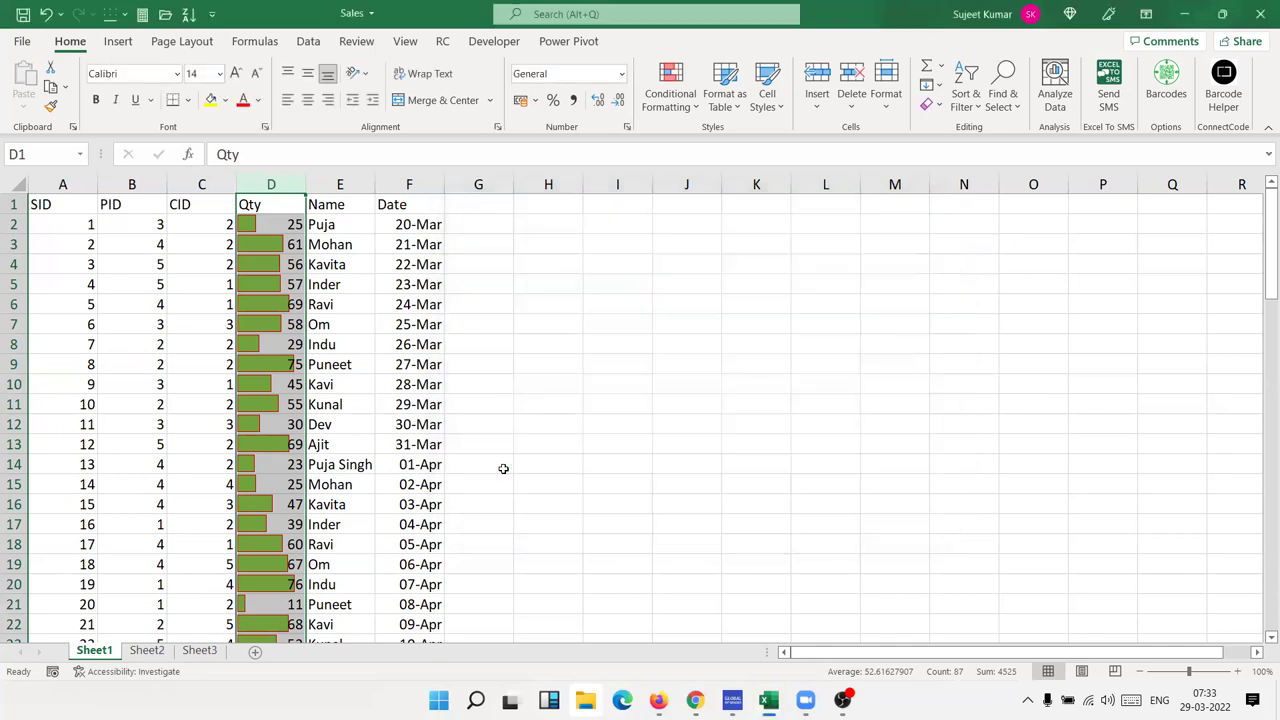
On Sheet3, enter =NA() in A1 and fill it across A1:K27.
click(216, 655)
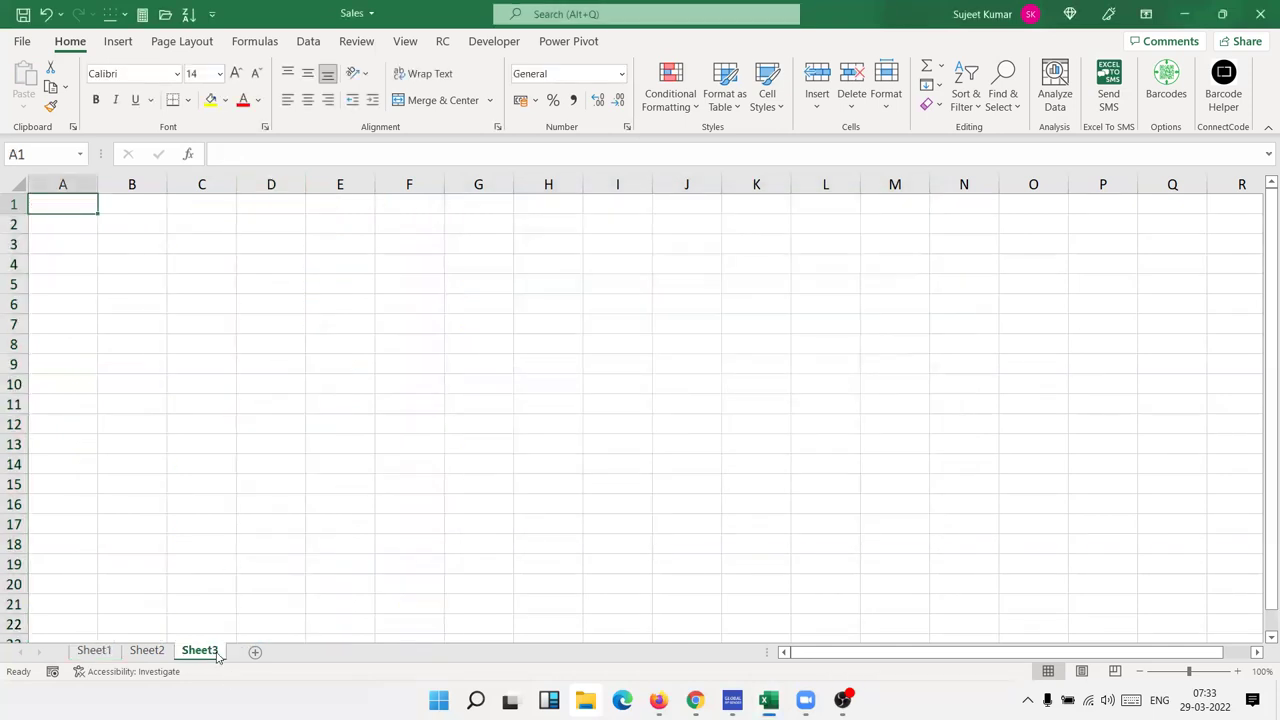
text(=na)
key(Tab)
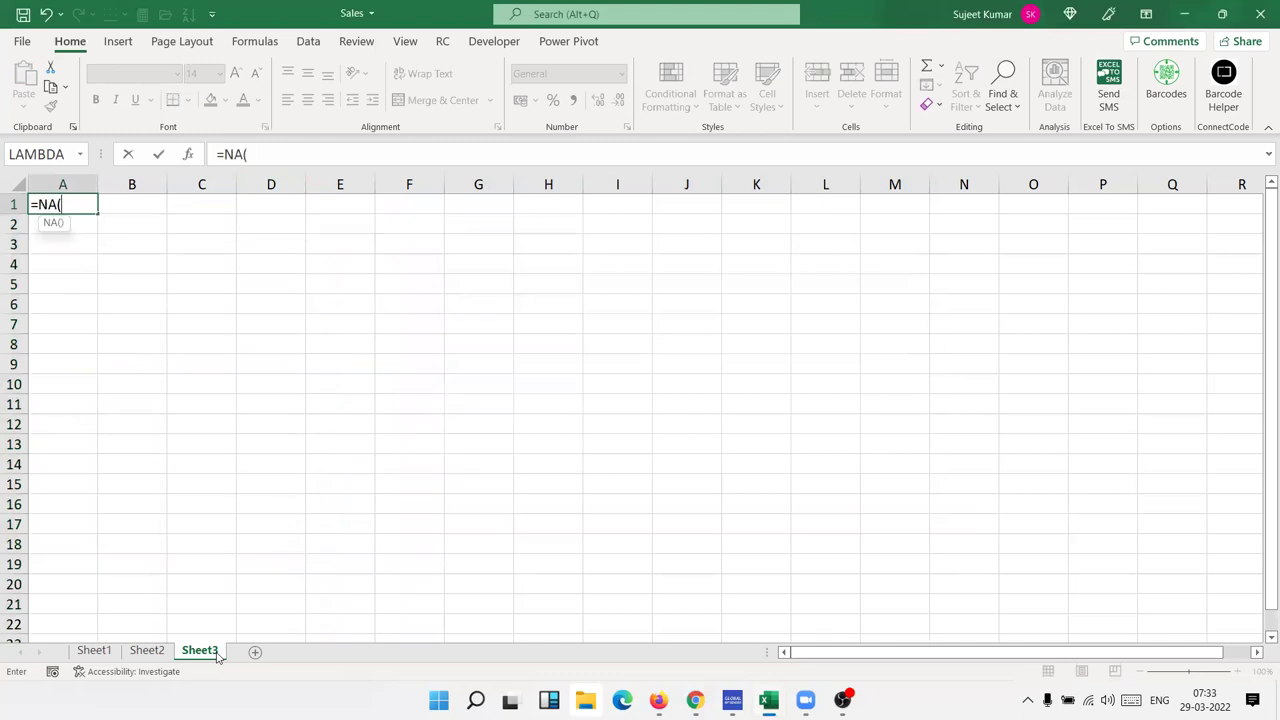
key(ctrl+Return)
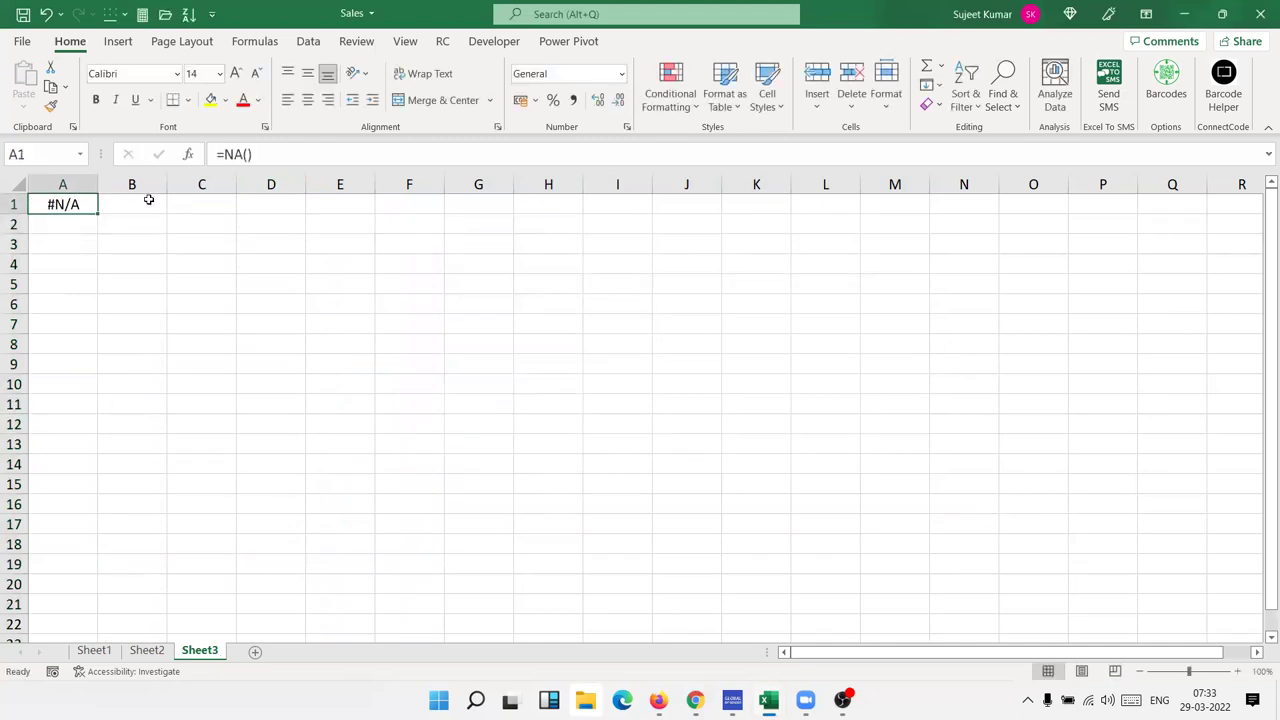
drag(89, 203, 790, 622)
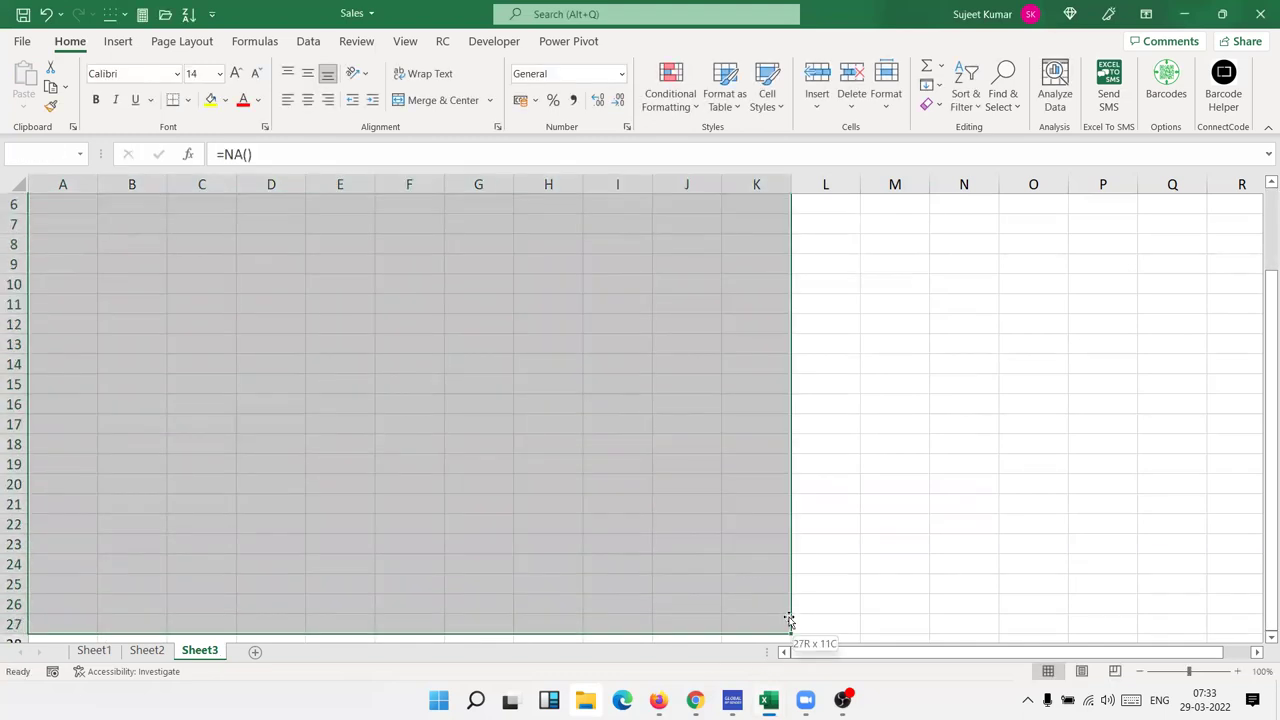
key(ctrl+d)
key(ctrl+r)
Overwrite some #N/A cells with numbers: 544, 63 in B10 and 85 in B5.
scroll(515, 431, up, 2)
drag(340, 304, 478, 404)
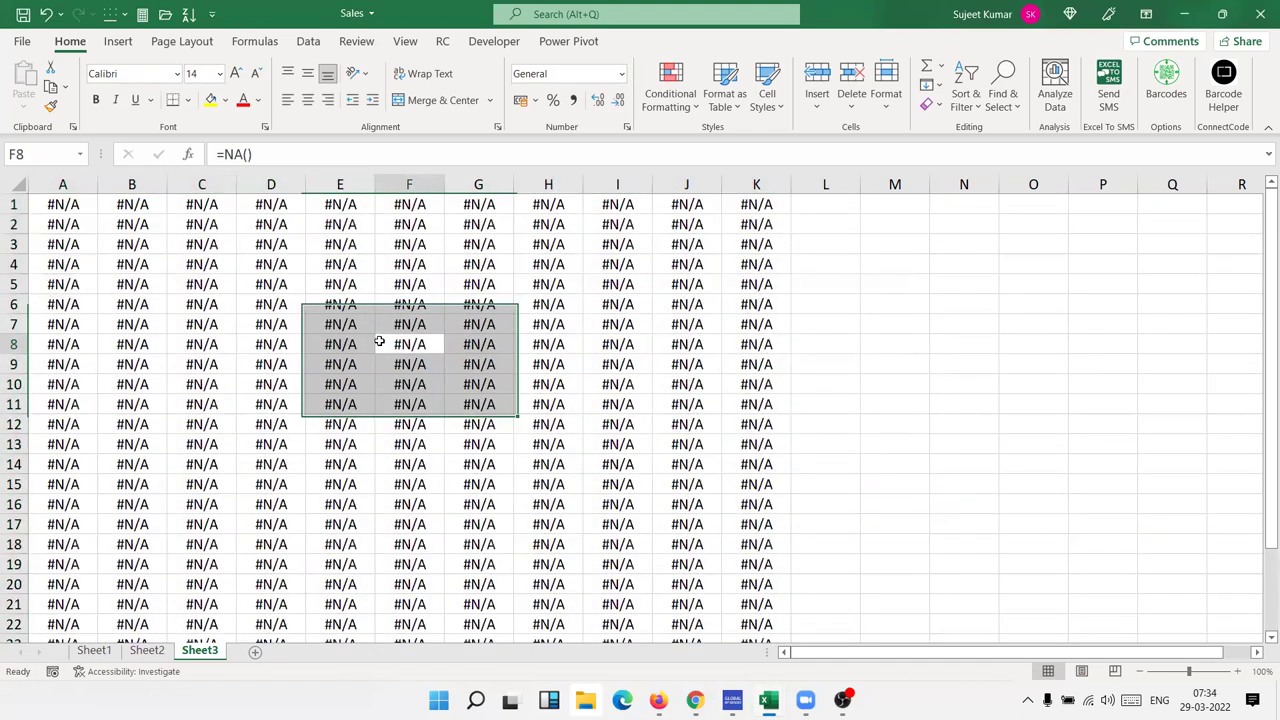
text(544)
click(128, 380)
double_click(128, 380)
key(BackSpace)
key(BackSpace)
key(BackSpace)
text(63)
key(Return)
click(116, 282)
text(85)
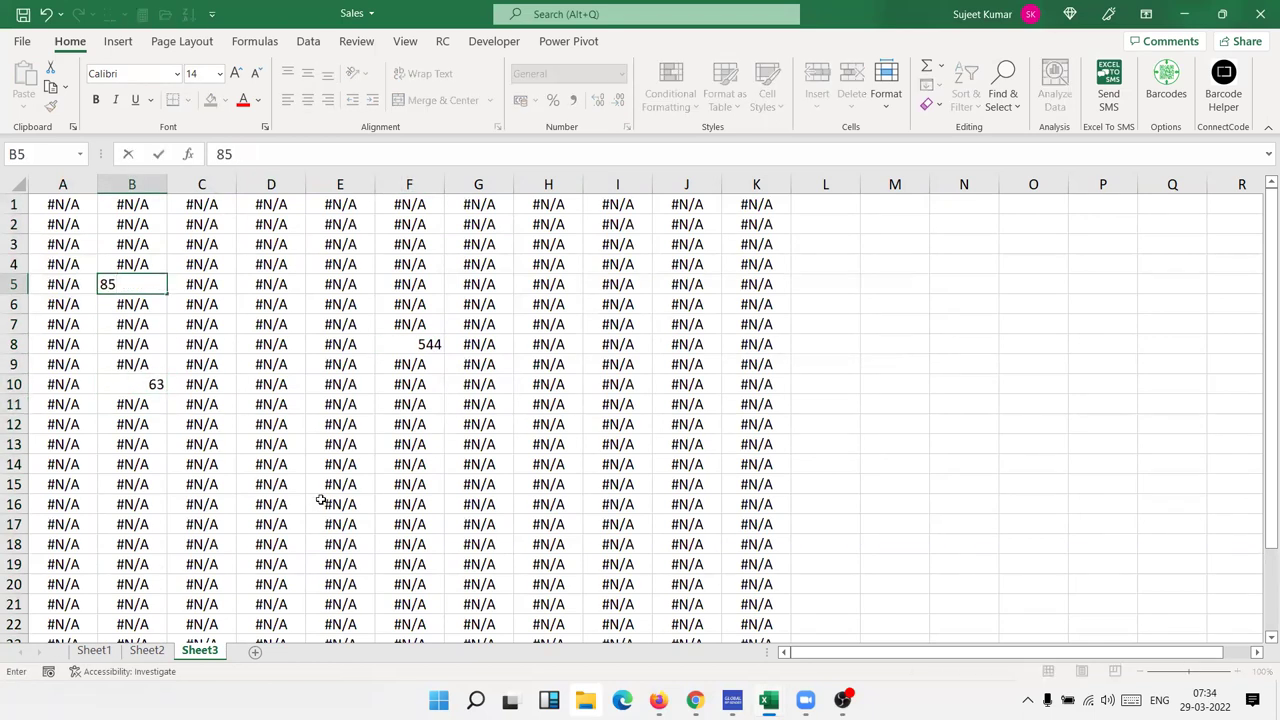
click(320, 500)
Type 65 in E16, 36 in J19, and 85 in both J6 and G18.
text(65)
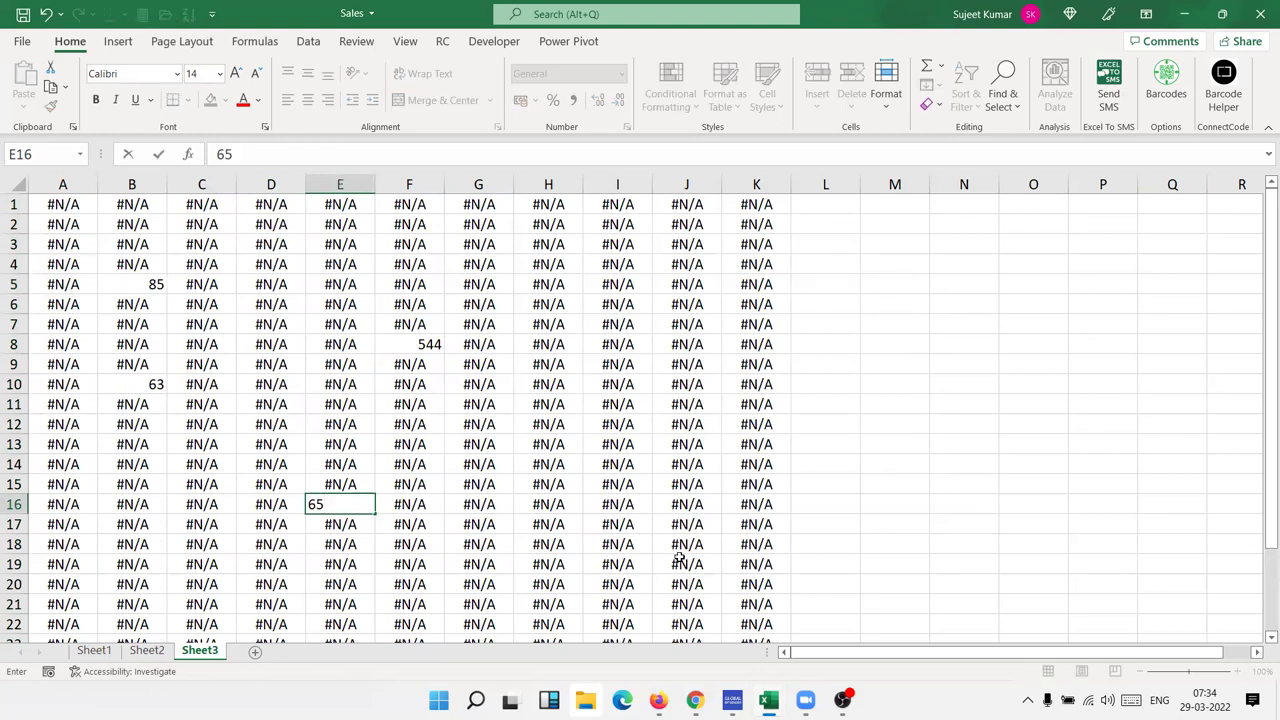
click(680, 563)
double_click(683, 565)
text(36)
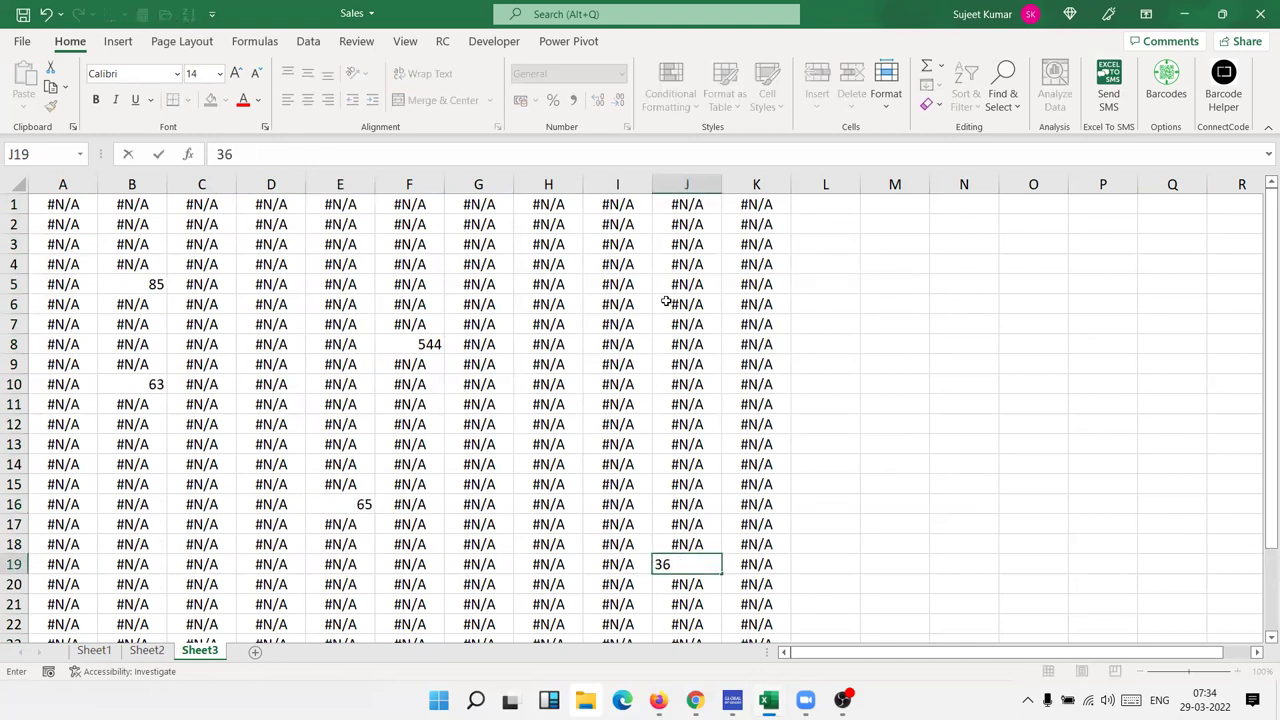
click(668, 302)
text(85)
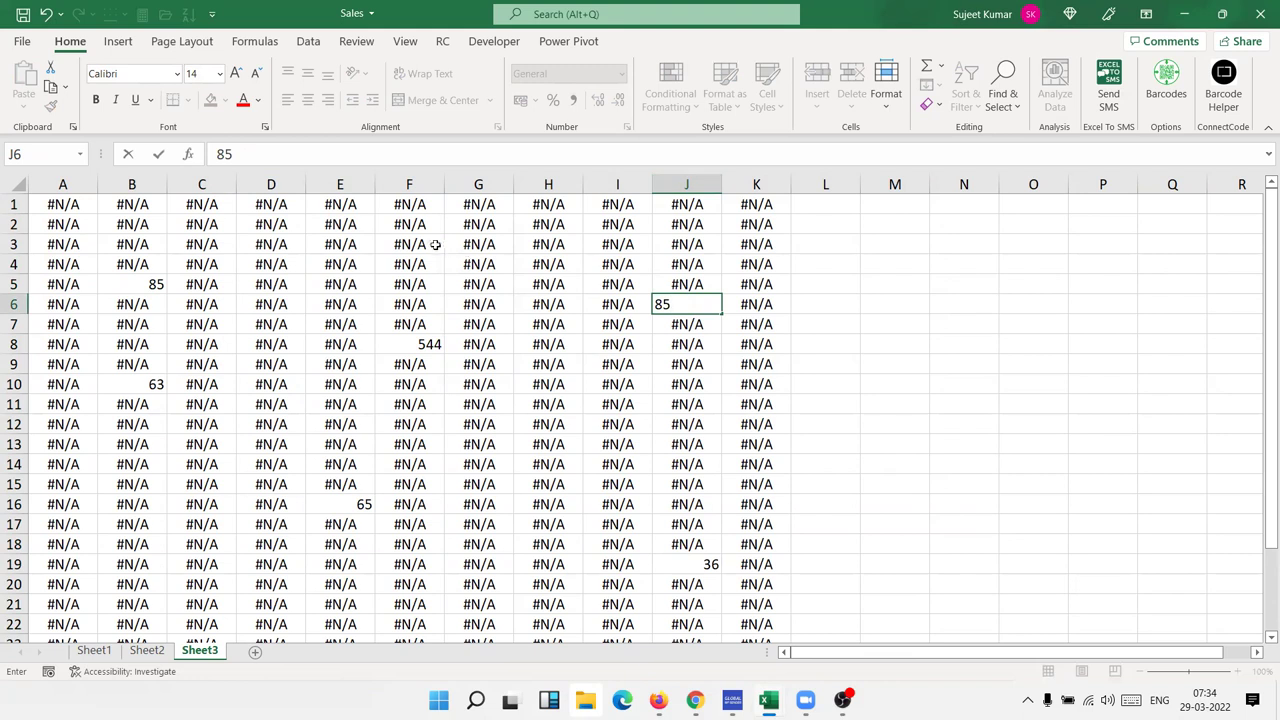
click(433, 244)
click(490, 540)
text(85)
key(Return)
scroll(540, 551, down, 3)
scroll(540, 551, up, 4)
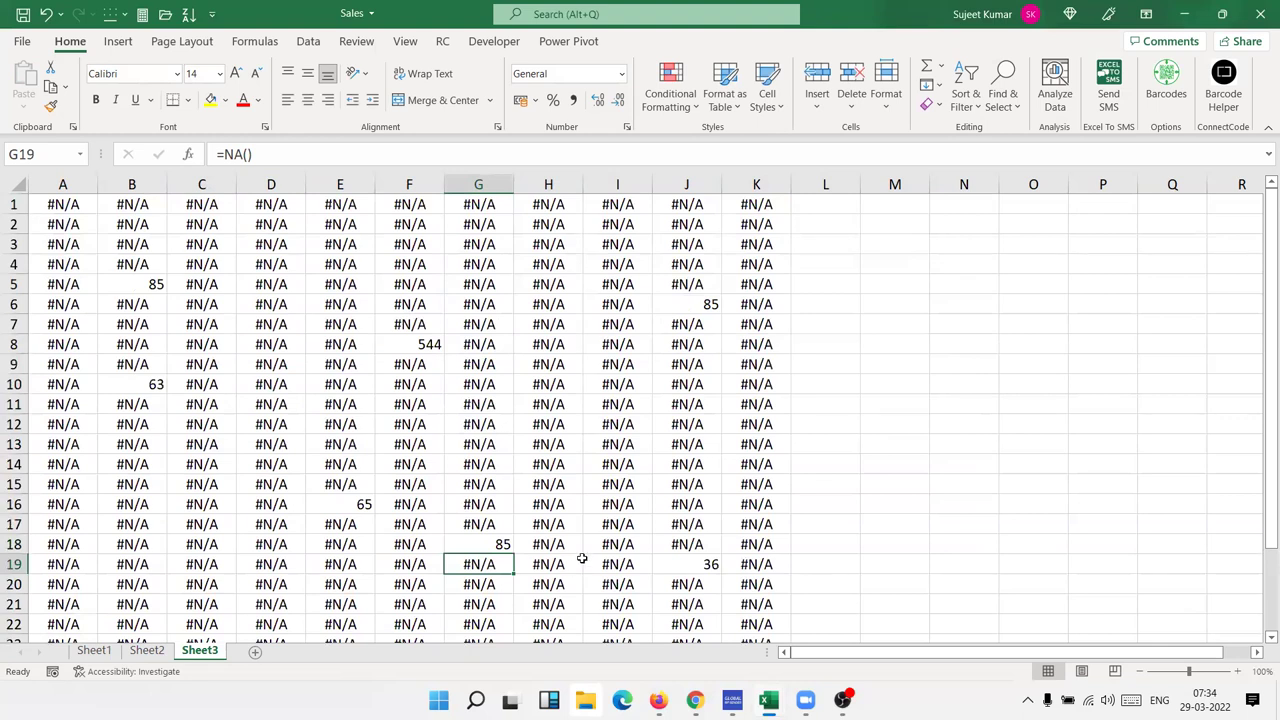
scroll(760, 541, down, 3)
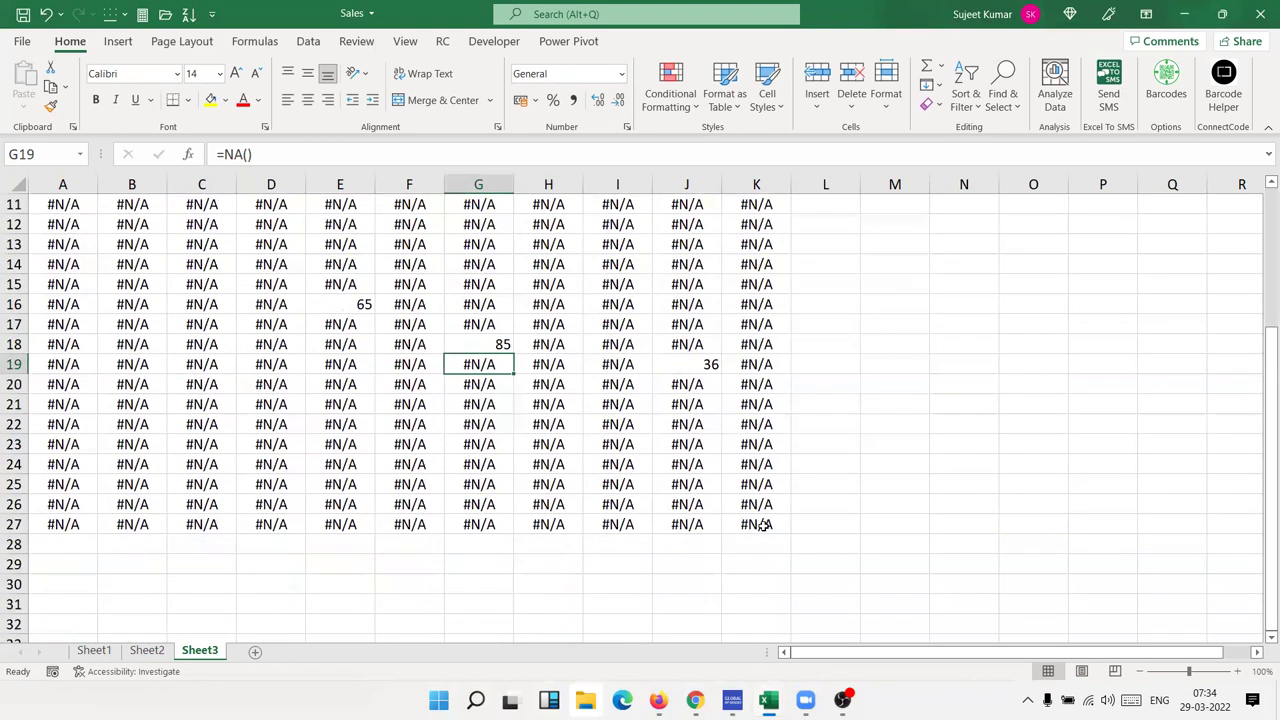
drag(762, 522, 4, 5)
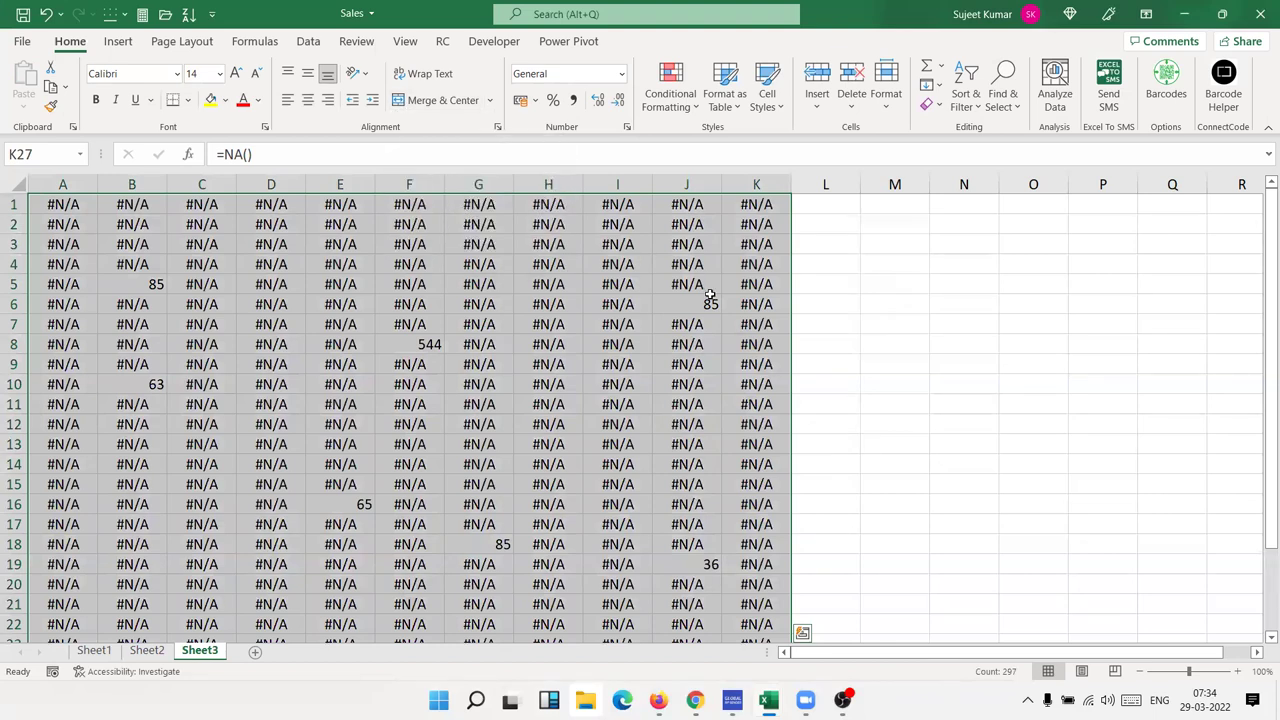
Start a new conditional formatting rule that formats only cells containing errors.
click(670, 92)
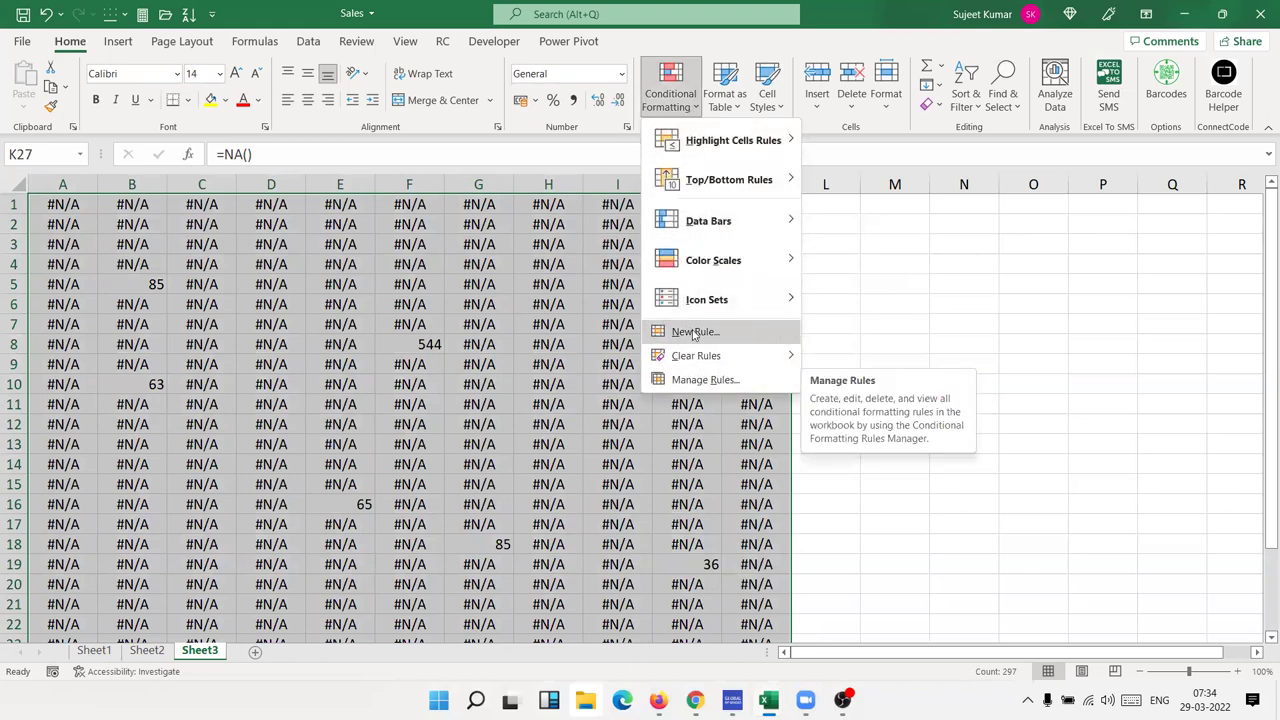
click(694, 333)
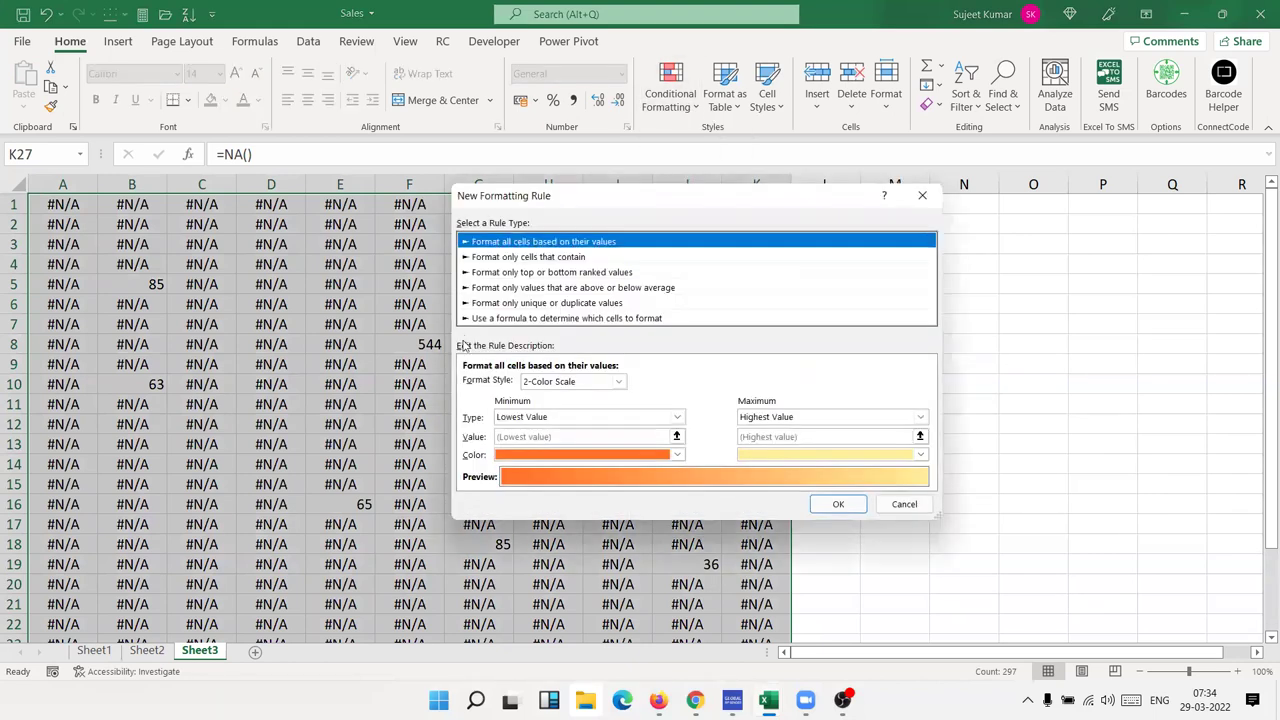
click(497, 262)
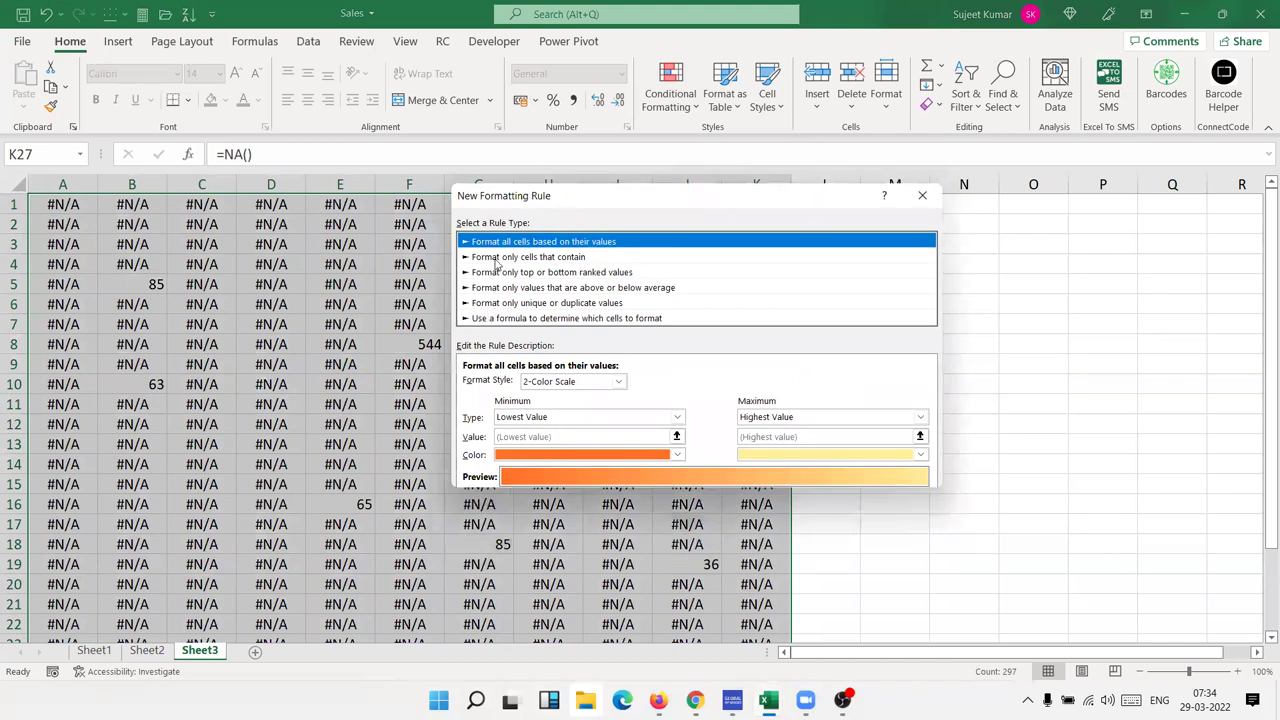
click(482, 383)
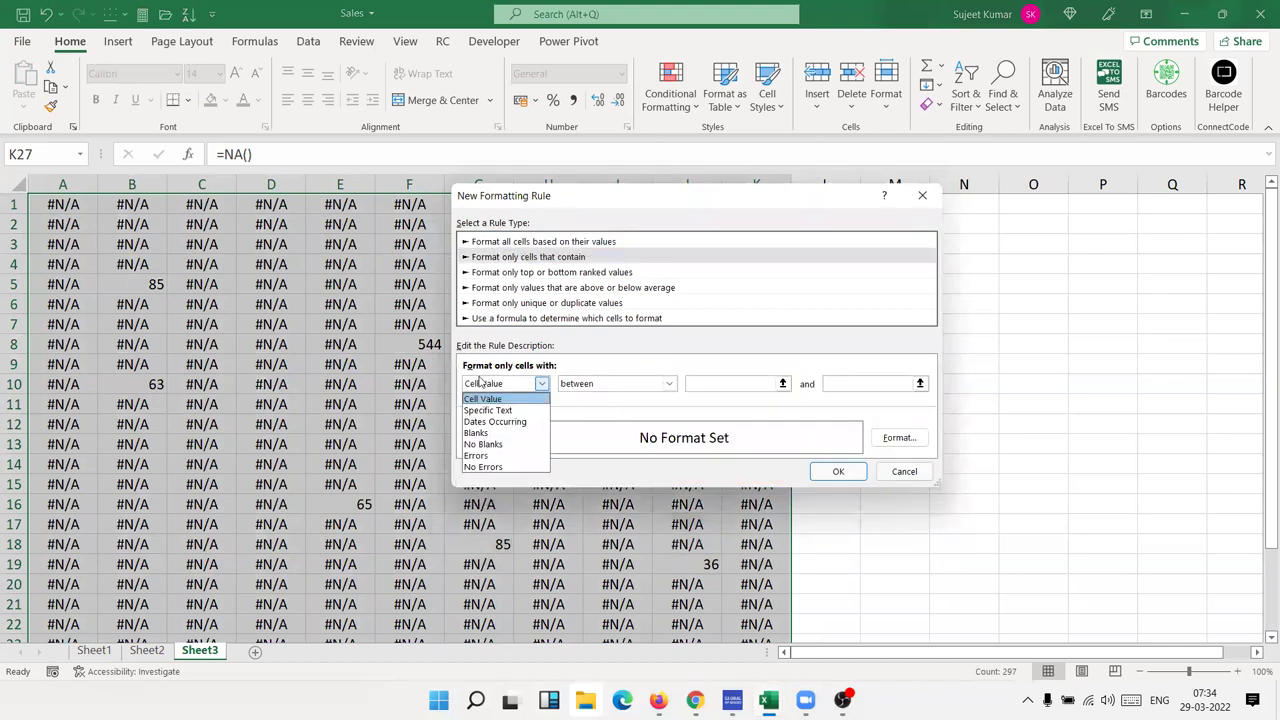
click(478, 457)
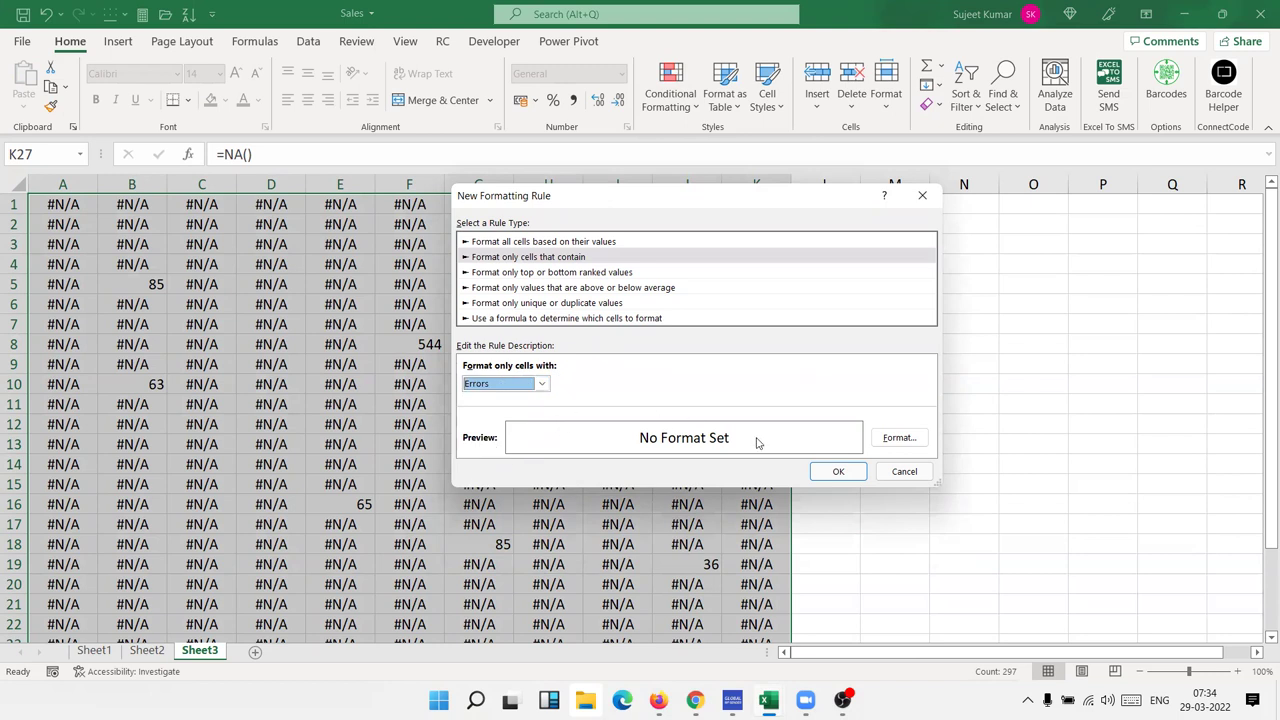
Give the error rule a white font colour with no fill and apply it, hiding the #N/A cells.
click(900, 440)
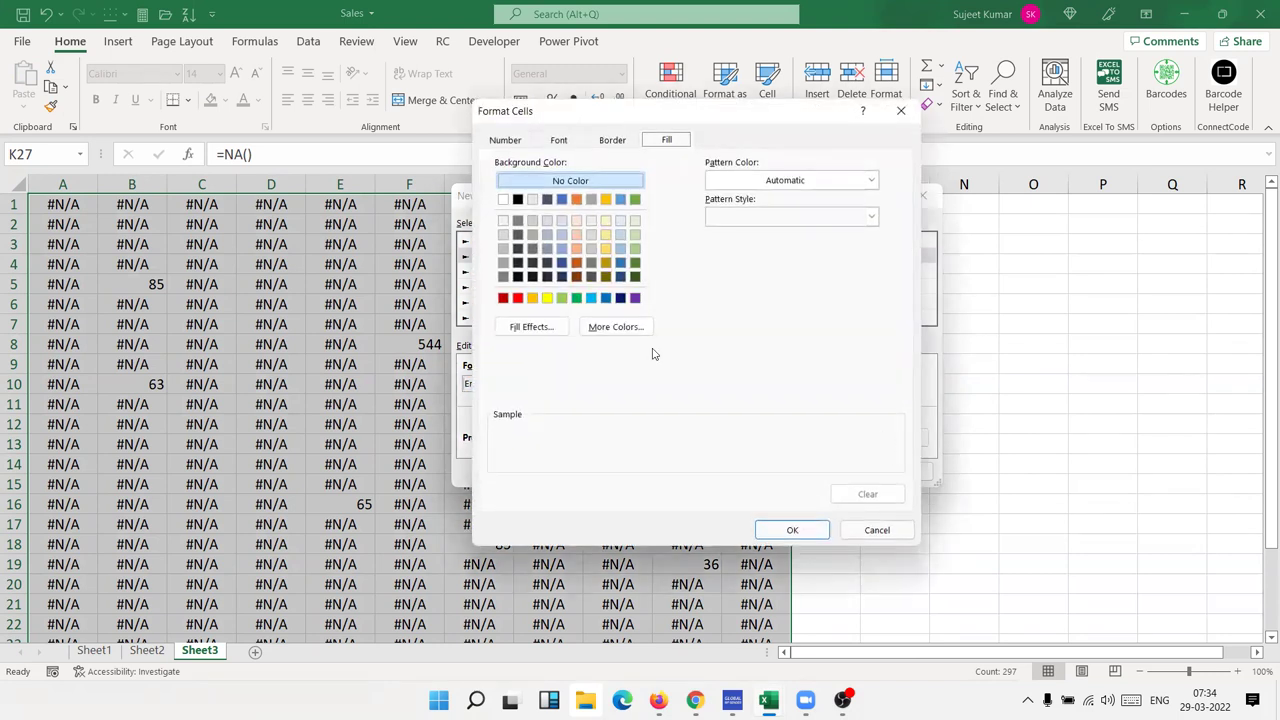
click(563, 297)
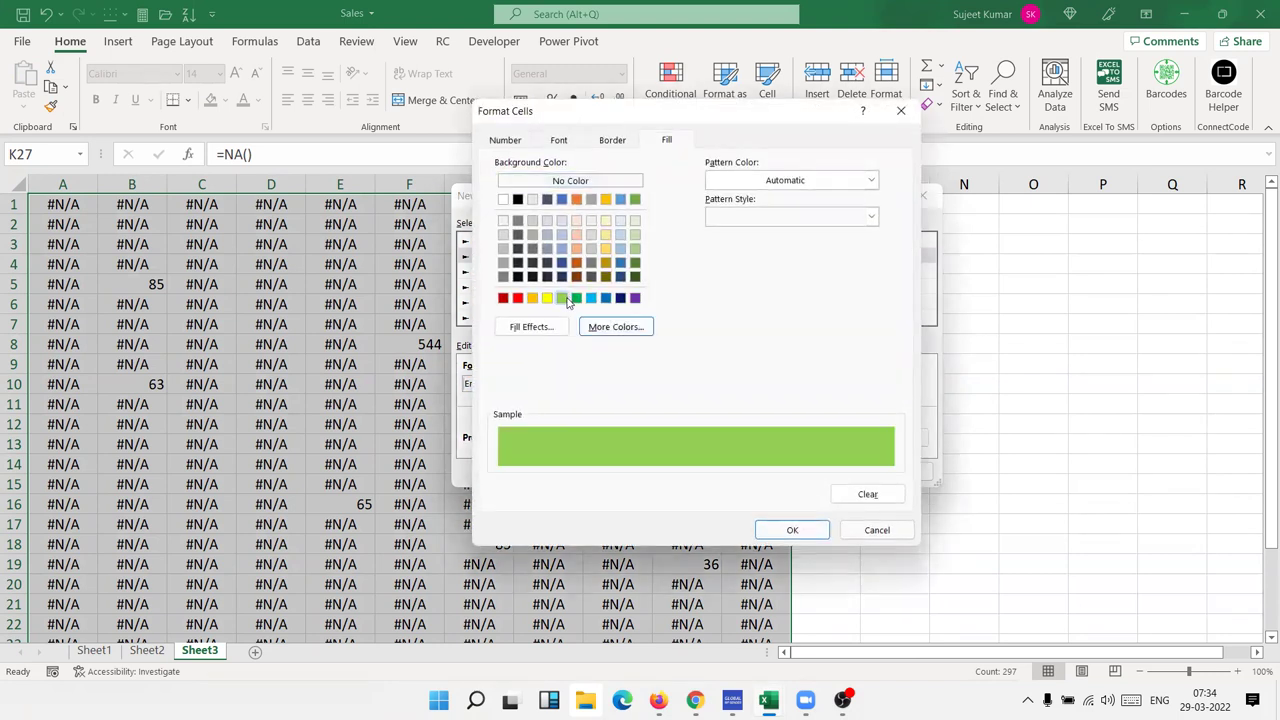
click(526, 184)
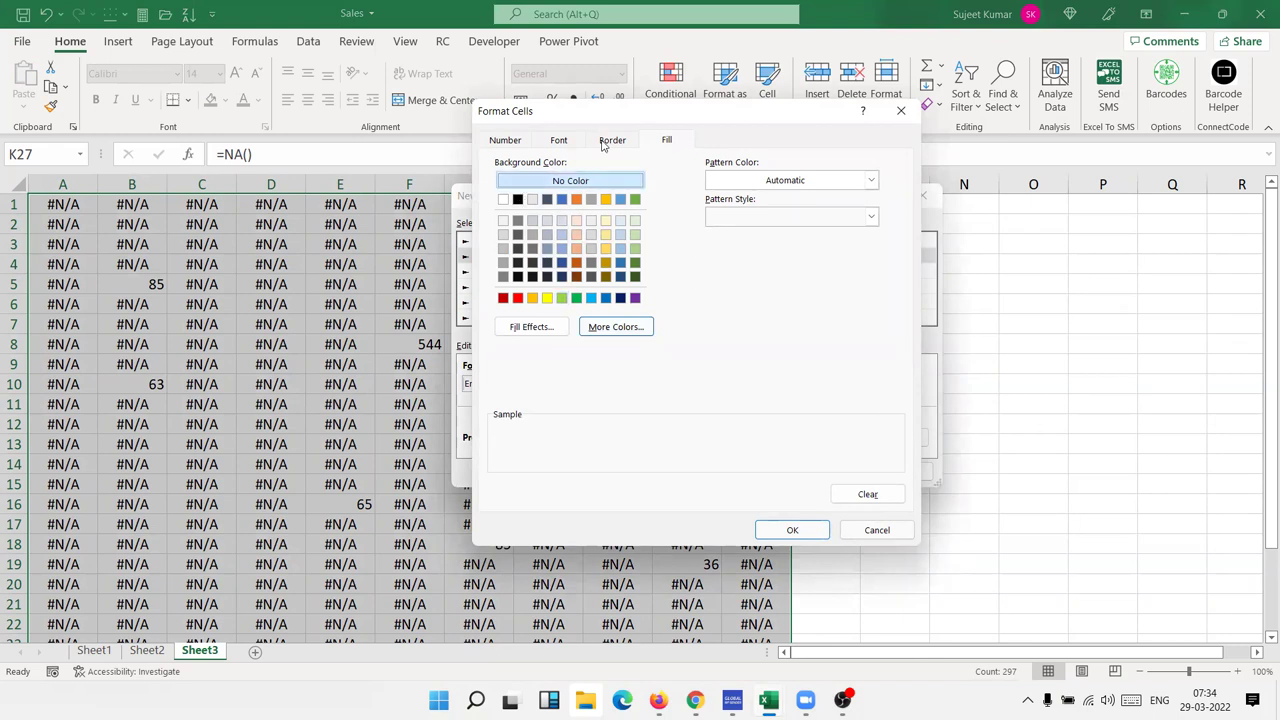
click(605, 143)
click(551, 141)
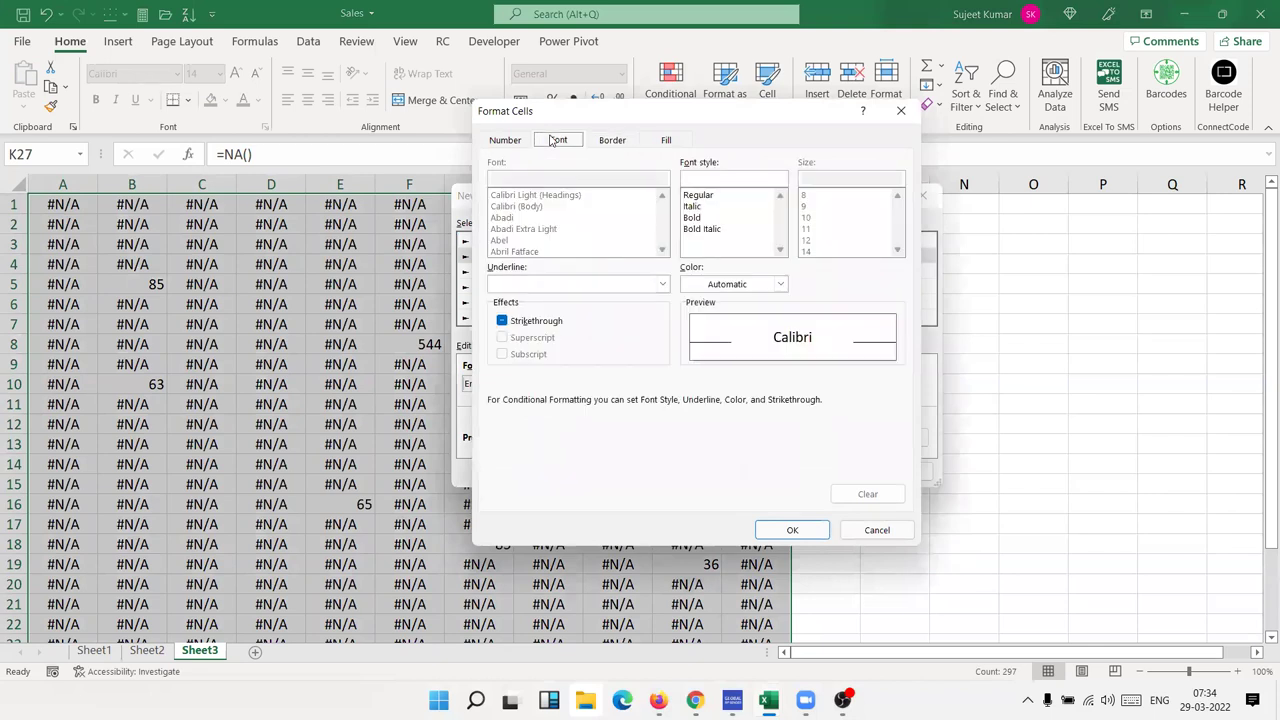
click(720, 287)
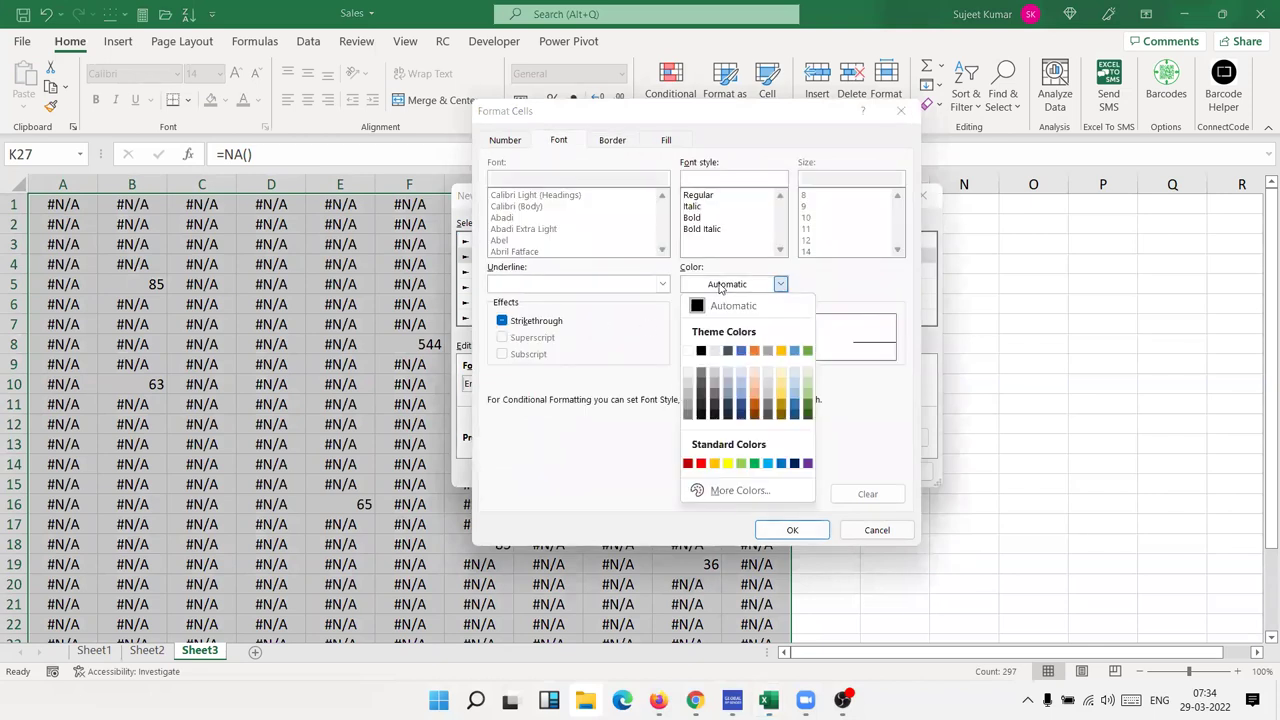
click(689, 351)
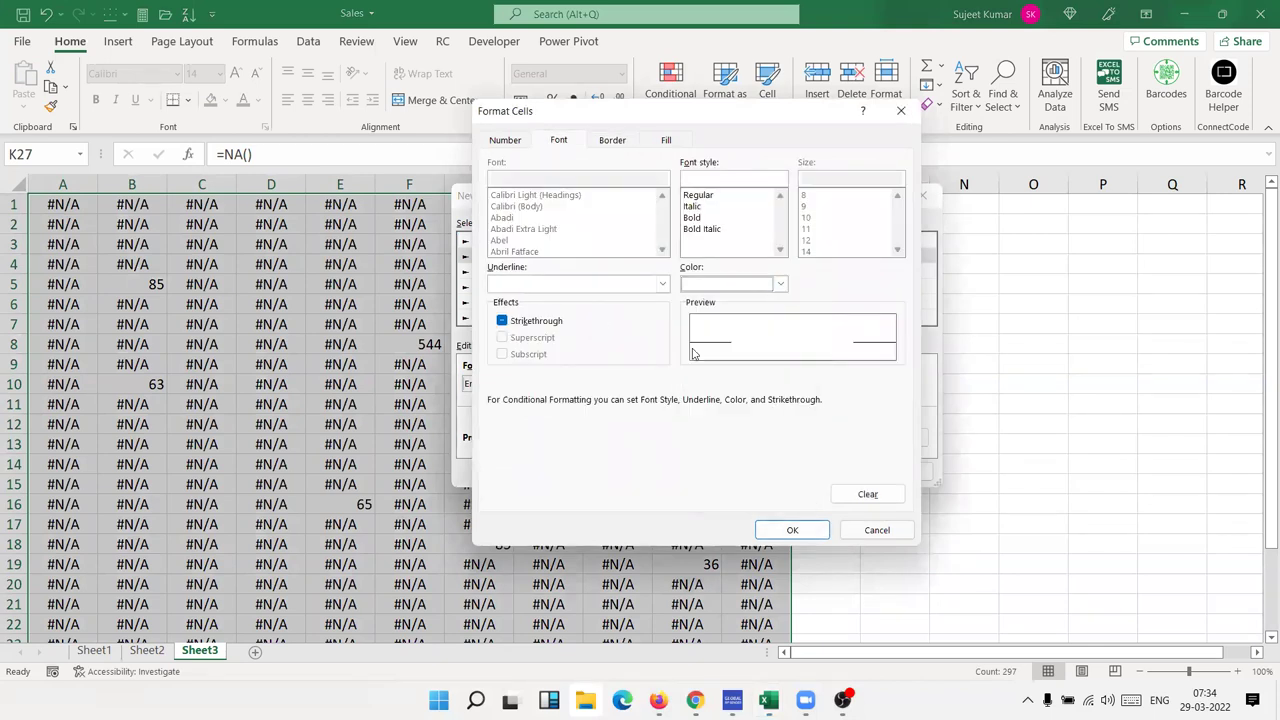
click(791, 531)
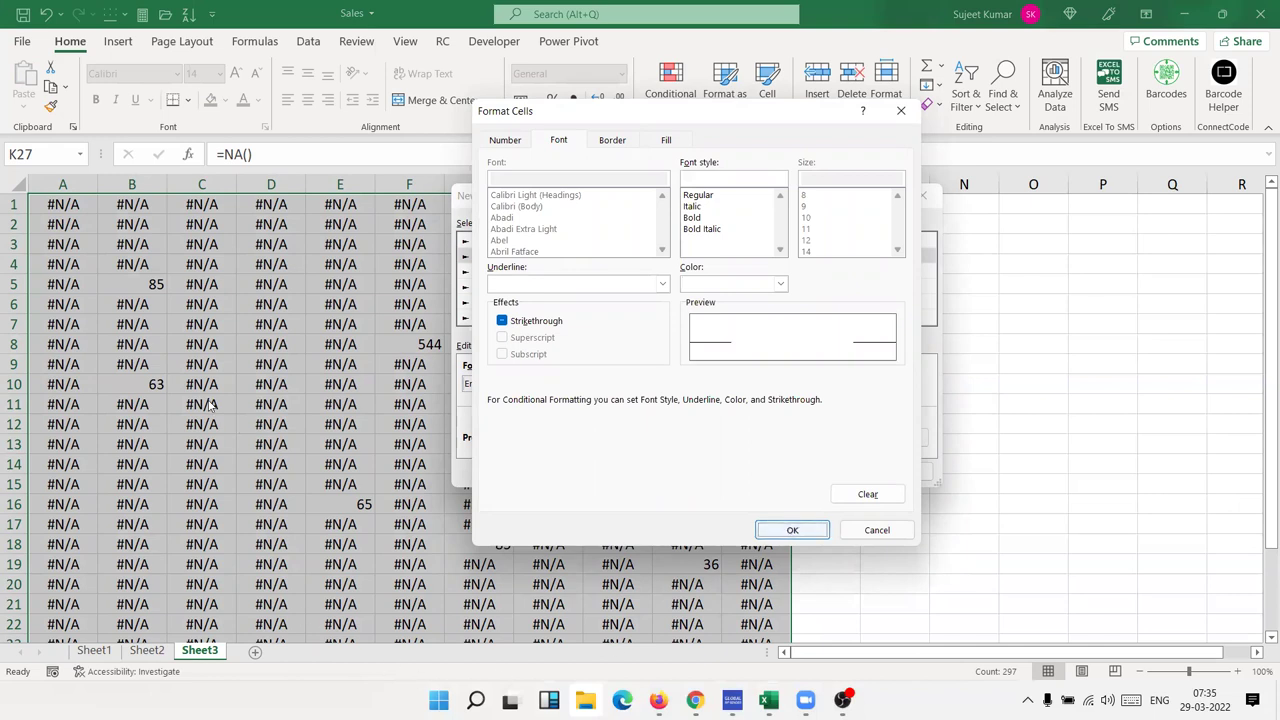
click(785, 532)
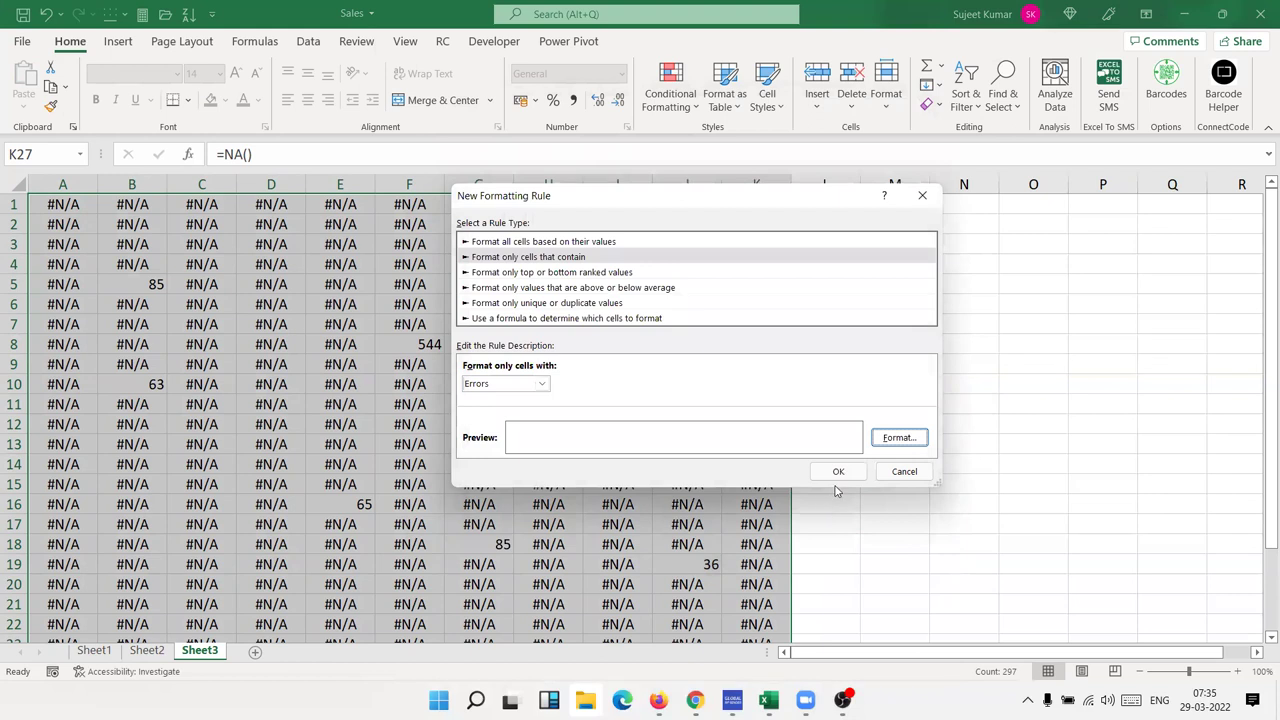
click(838, 473)
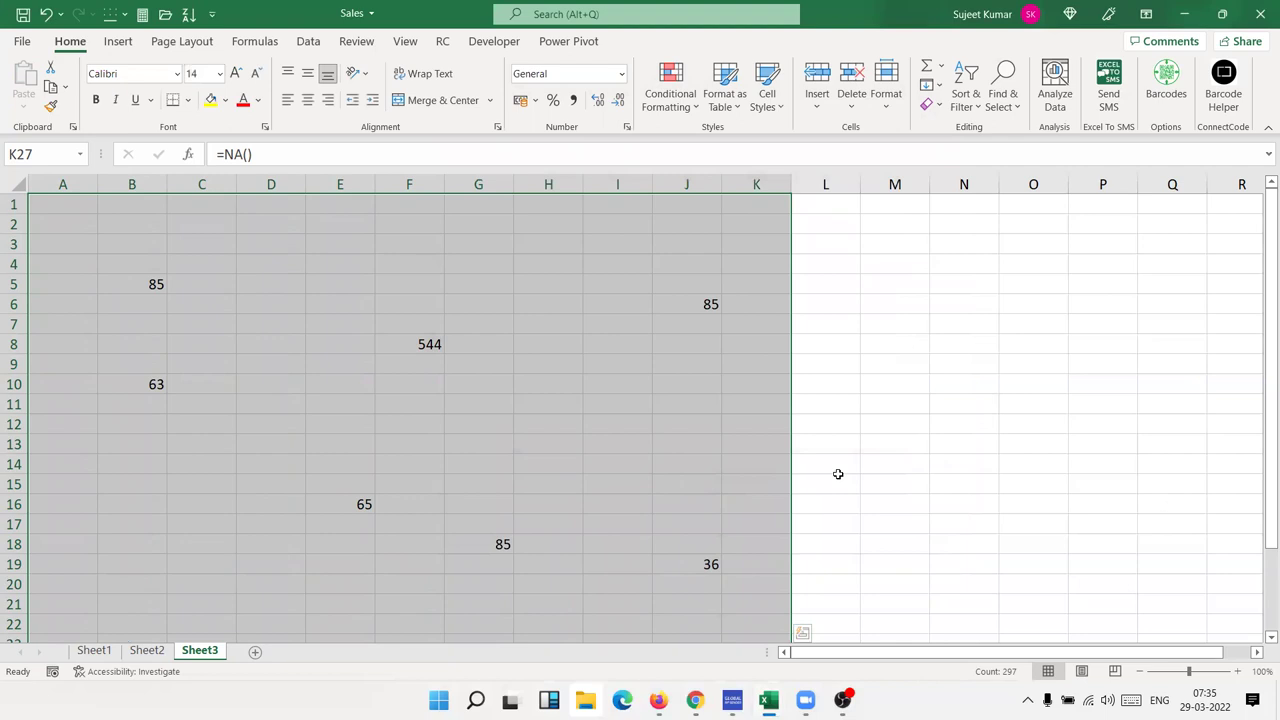
Inspect cells F5:G7 and their =NA() formula without changing anything.
click(652, 441)
drag(386, 285, 480, 325)
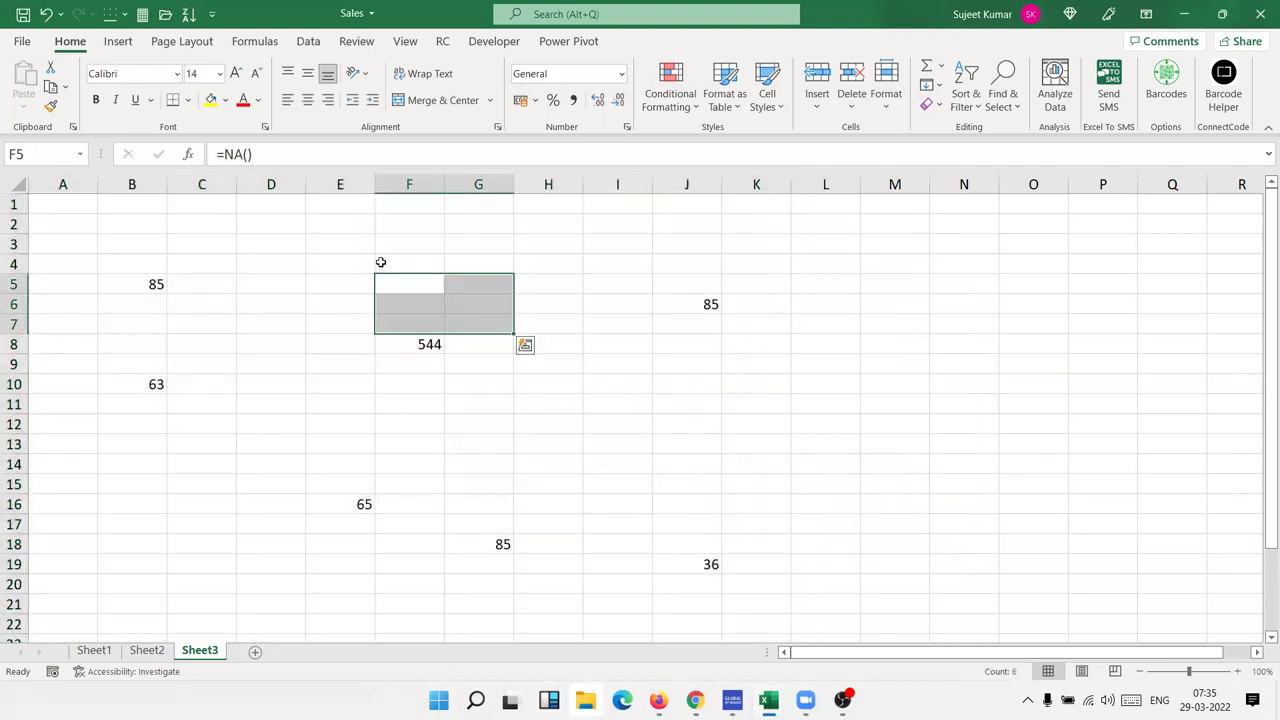
drag(275, 162, 155, 138)
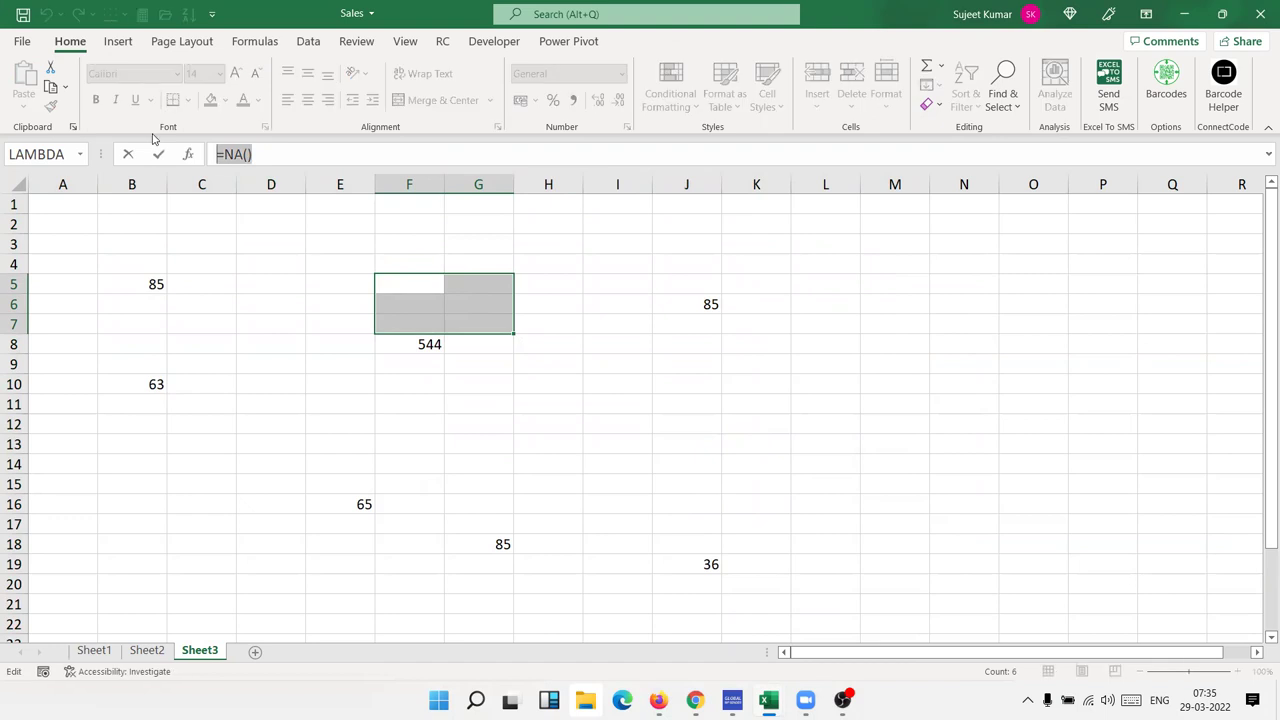
key(Escape)
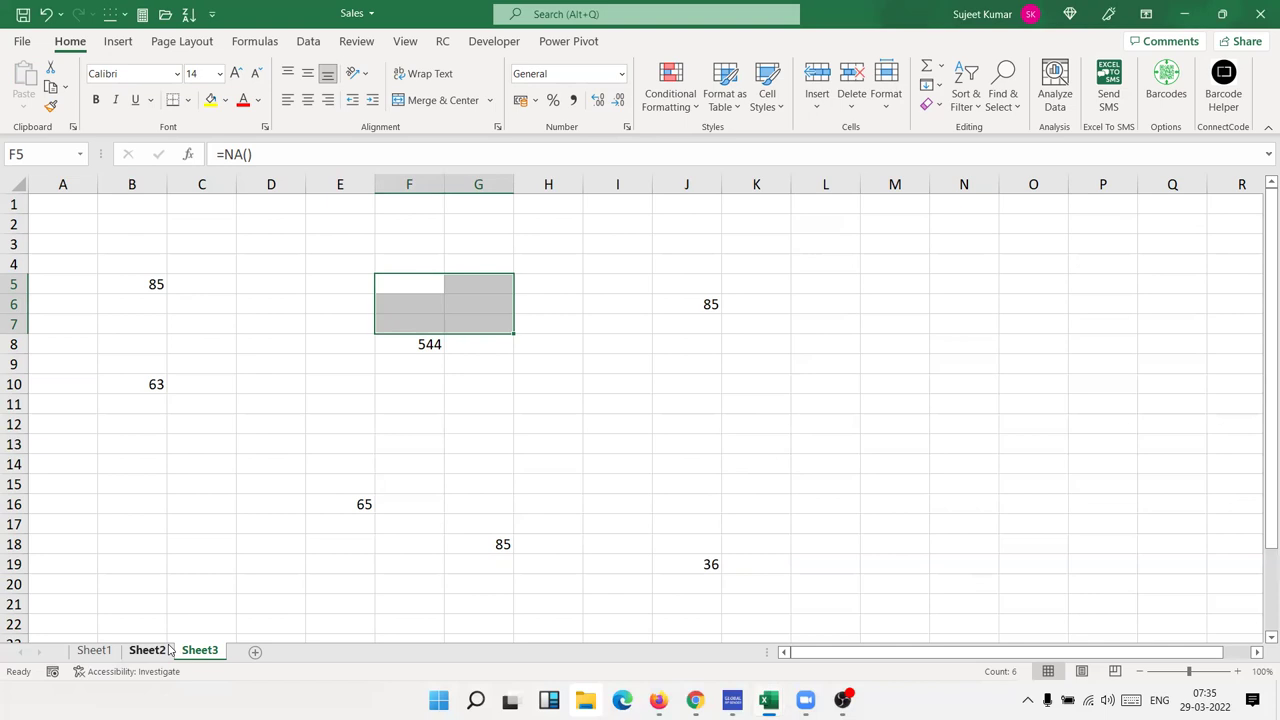
Look over Sheet2's conditional formatting options and select cell B5.
click(150, 650)
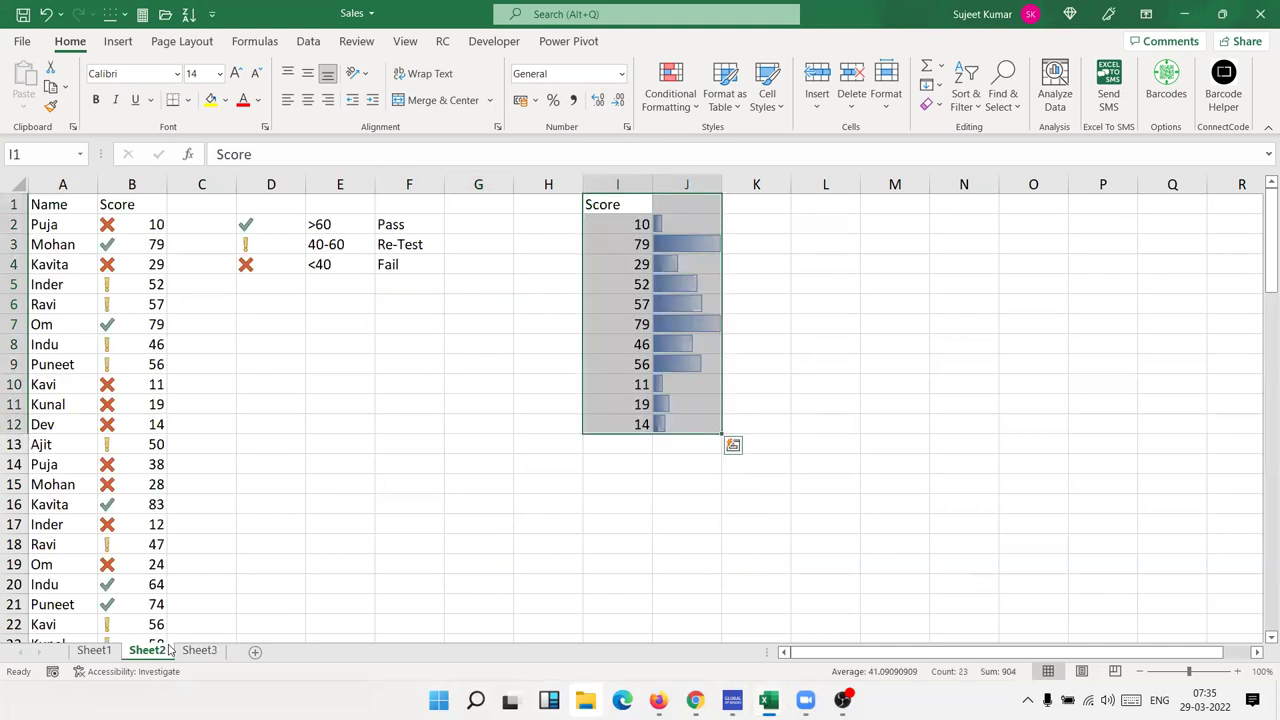
click(671, 120)
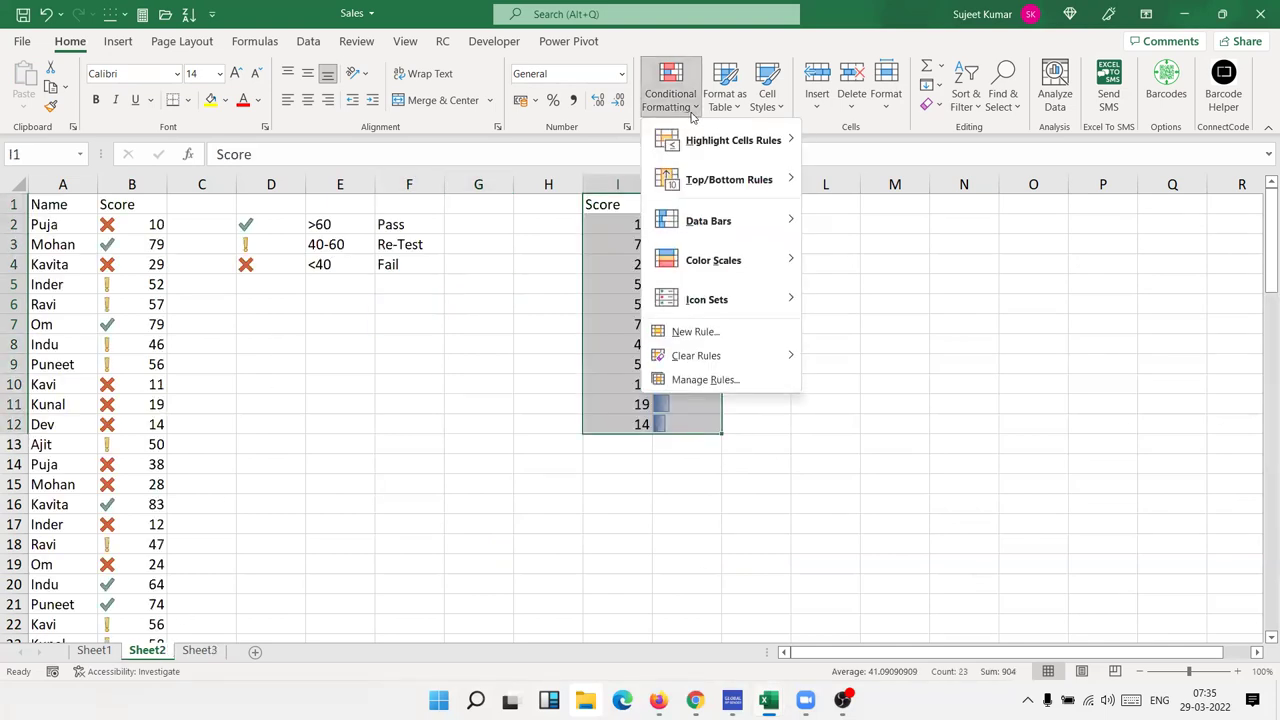
click(388, 313)
click(157, 284)
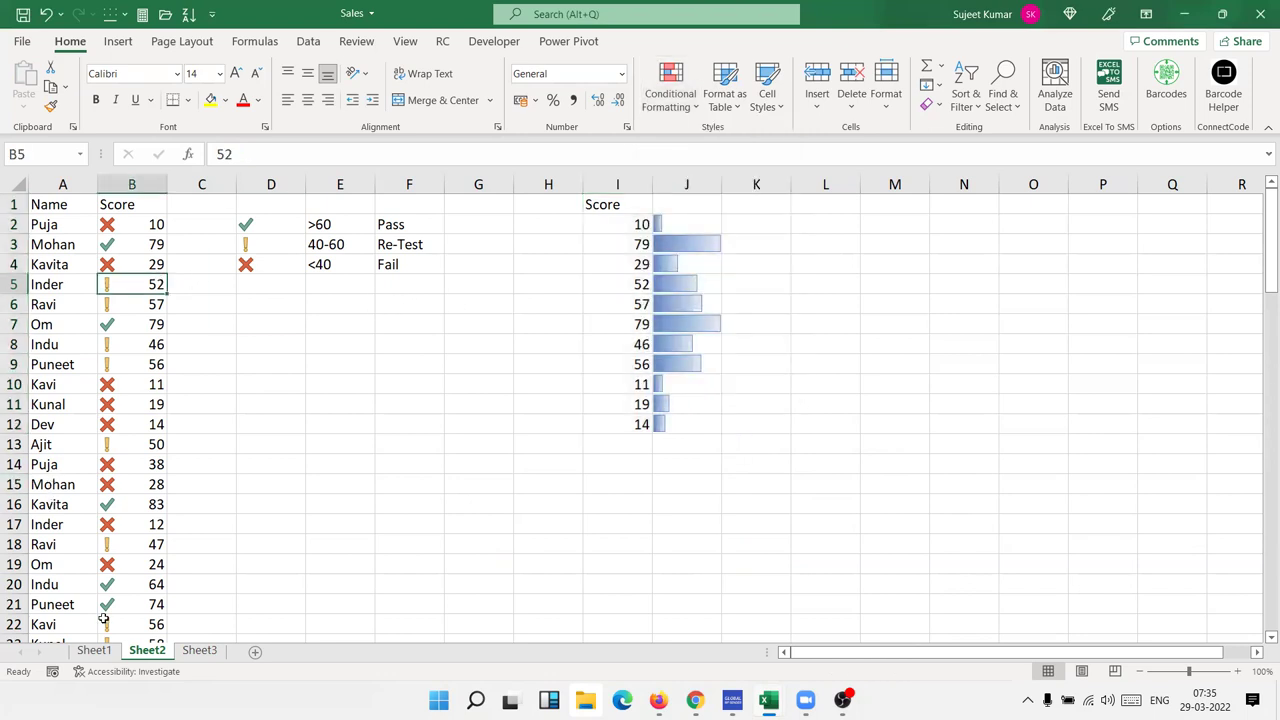
On Sheet1, clear conditional formatting rules from the entire sheet.
click(92, 650)
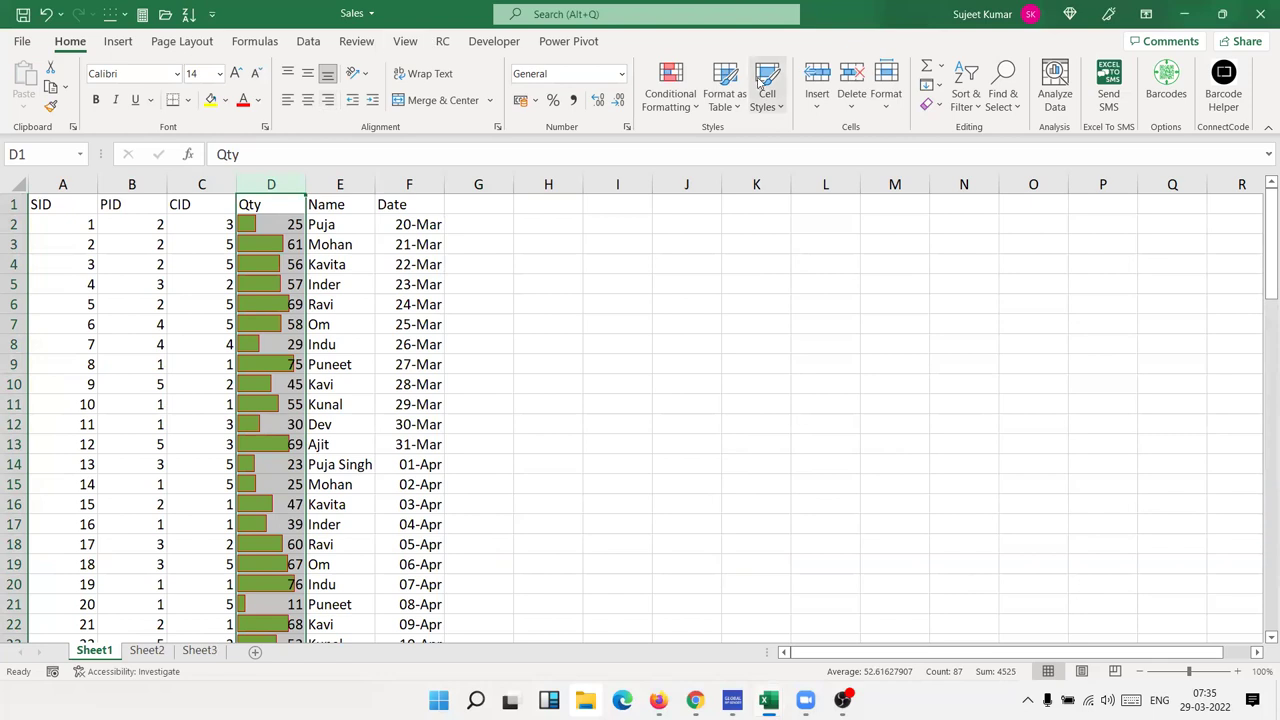
click(722, 93)
click(688, 100)
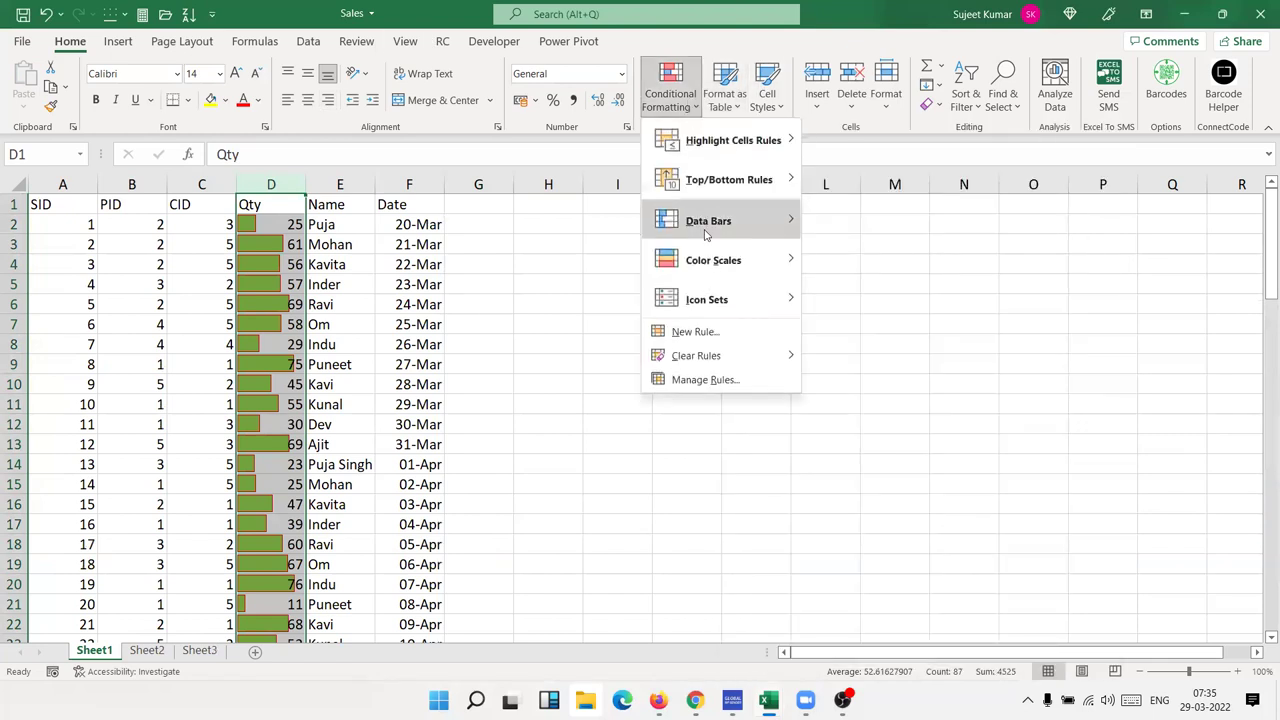
mouse_move(714, 358)
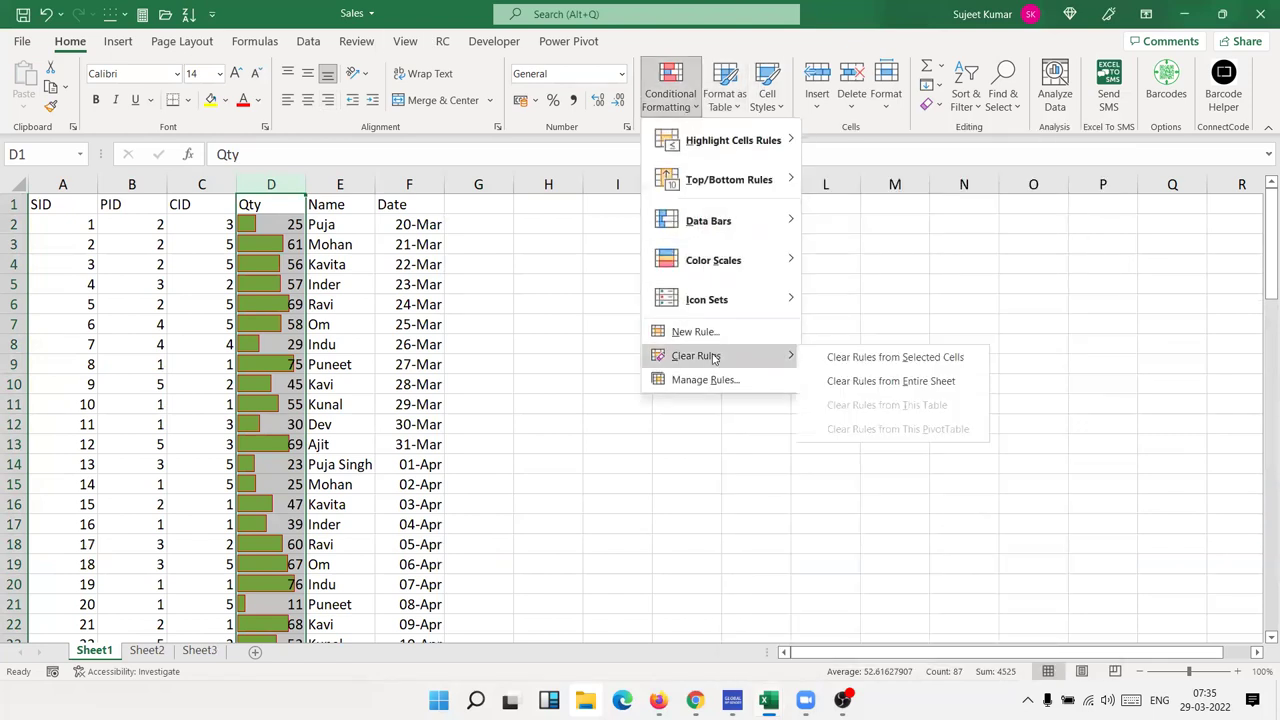
click(850, 383)
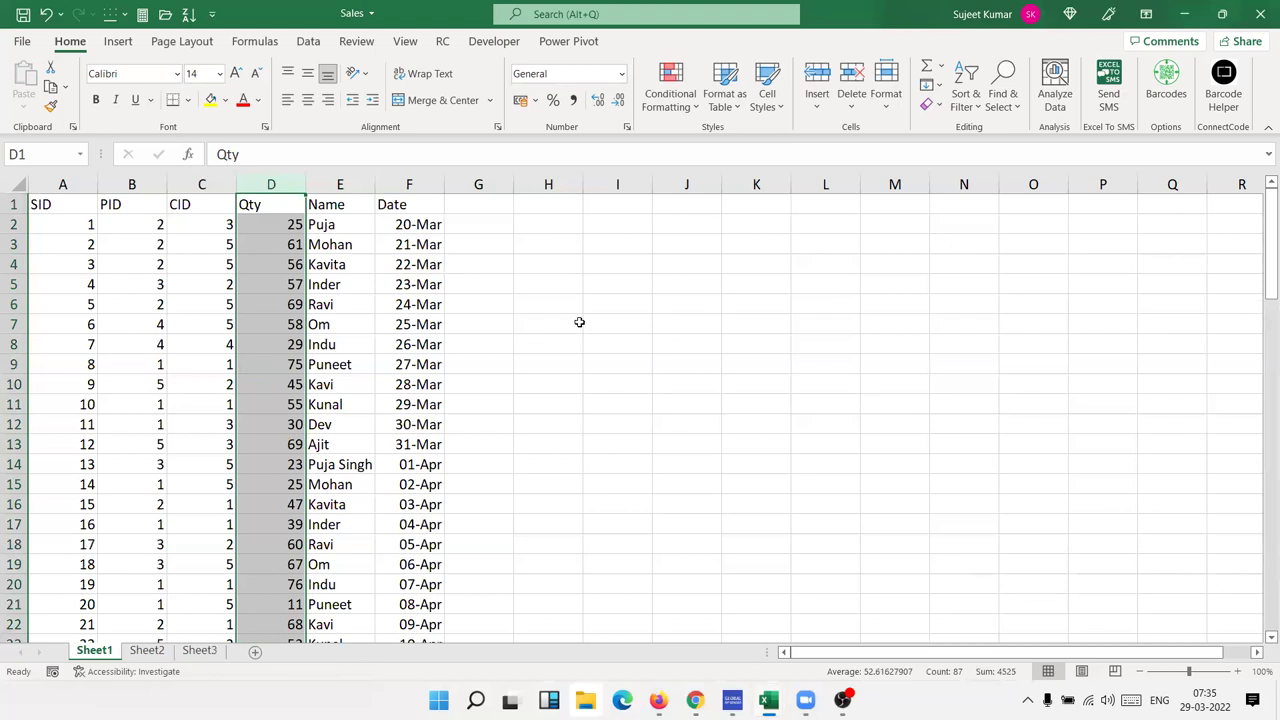
click(151, 243)
scroll(164, 300, down, 15)
scroll(164, 301, down, 8)
scroll(164, 303, up, 3)
scroll(164, 303, up, 20)
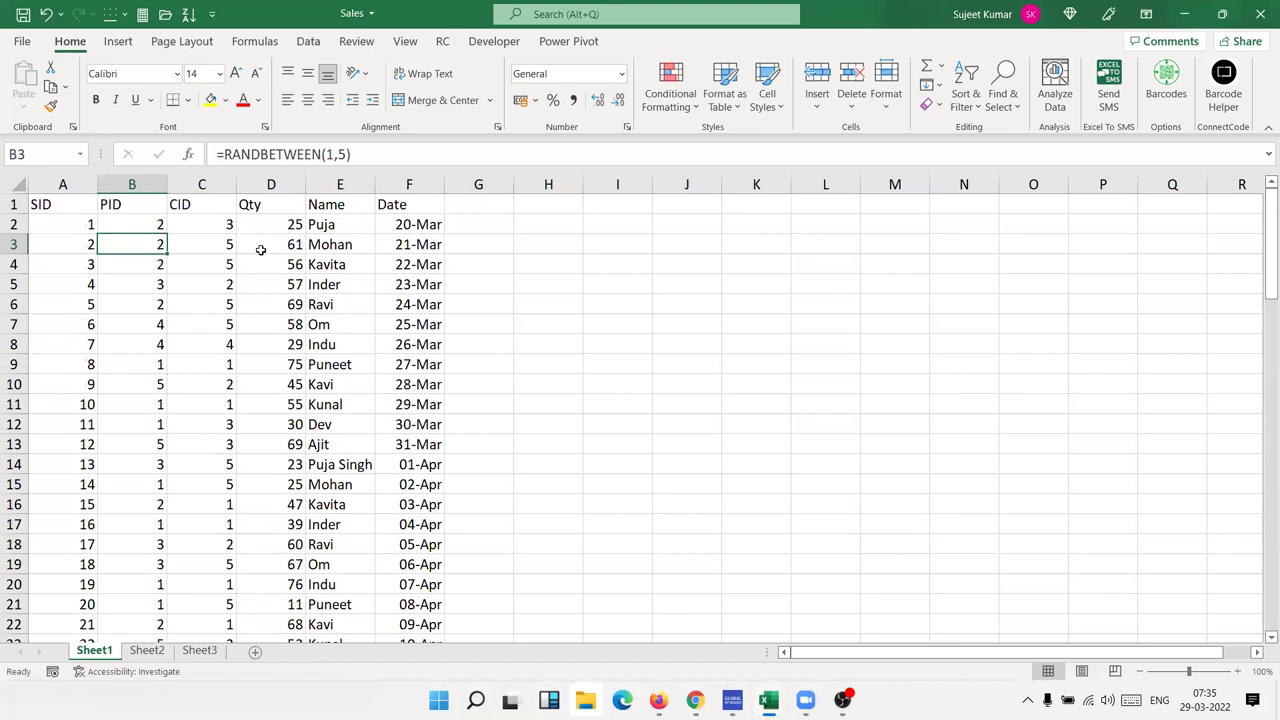
drag(272, 226, 278, 304)
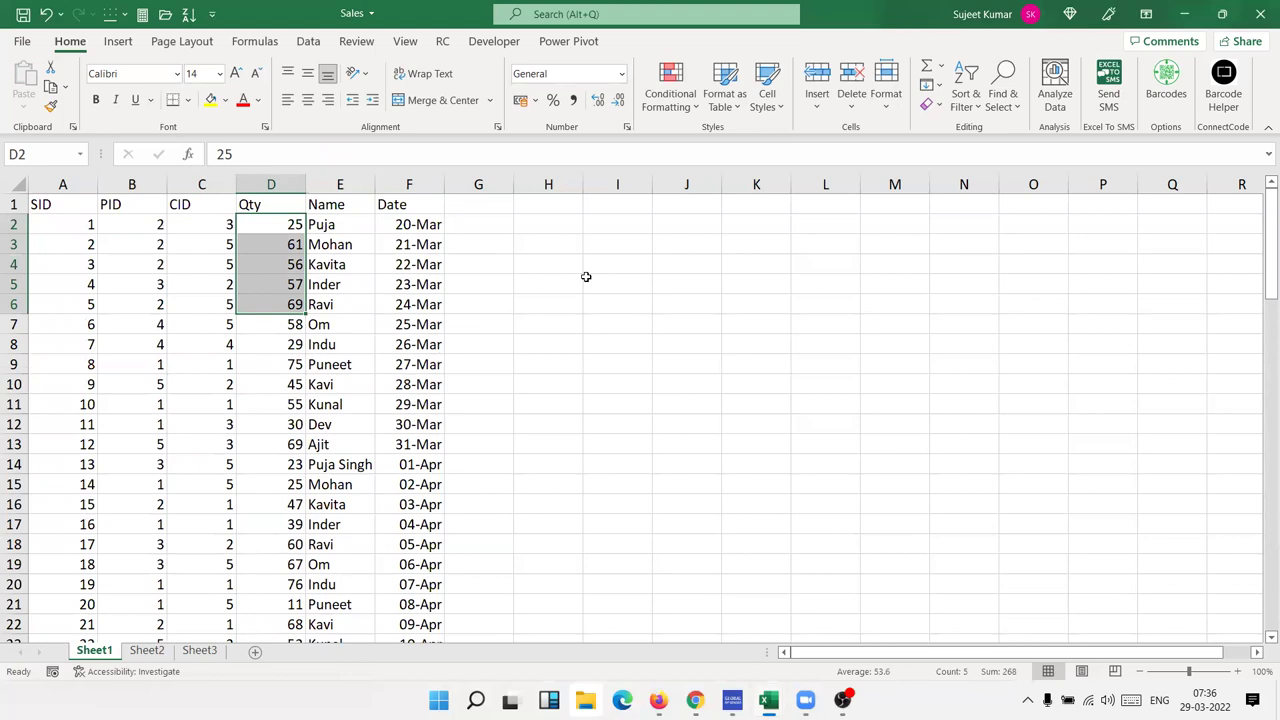
click(608, 262)
text(=)
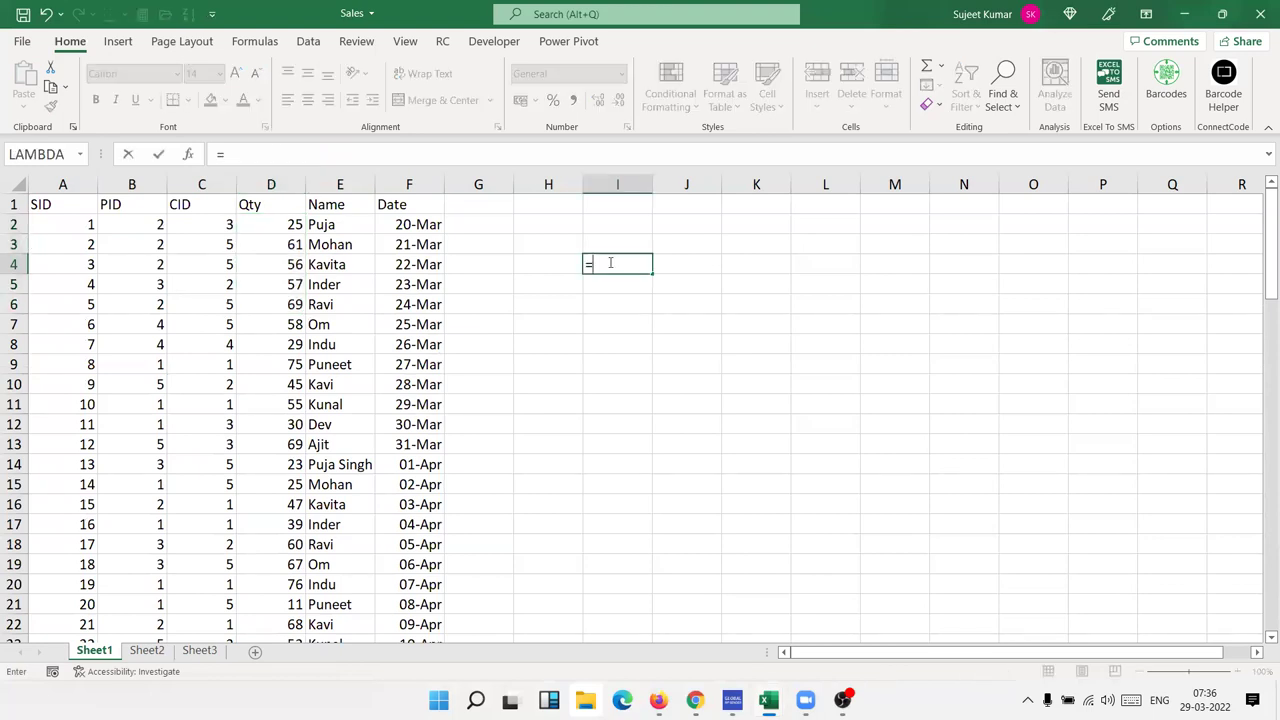
text(50)
text(*20)
key(Return)
click(608, 262)
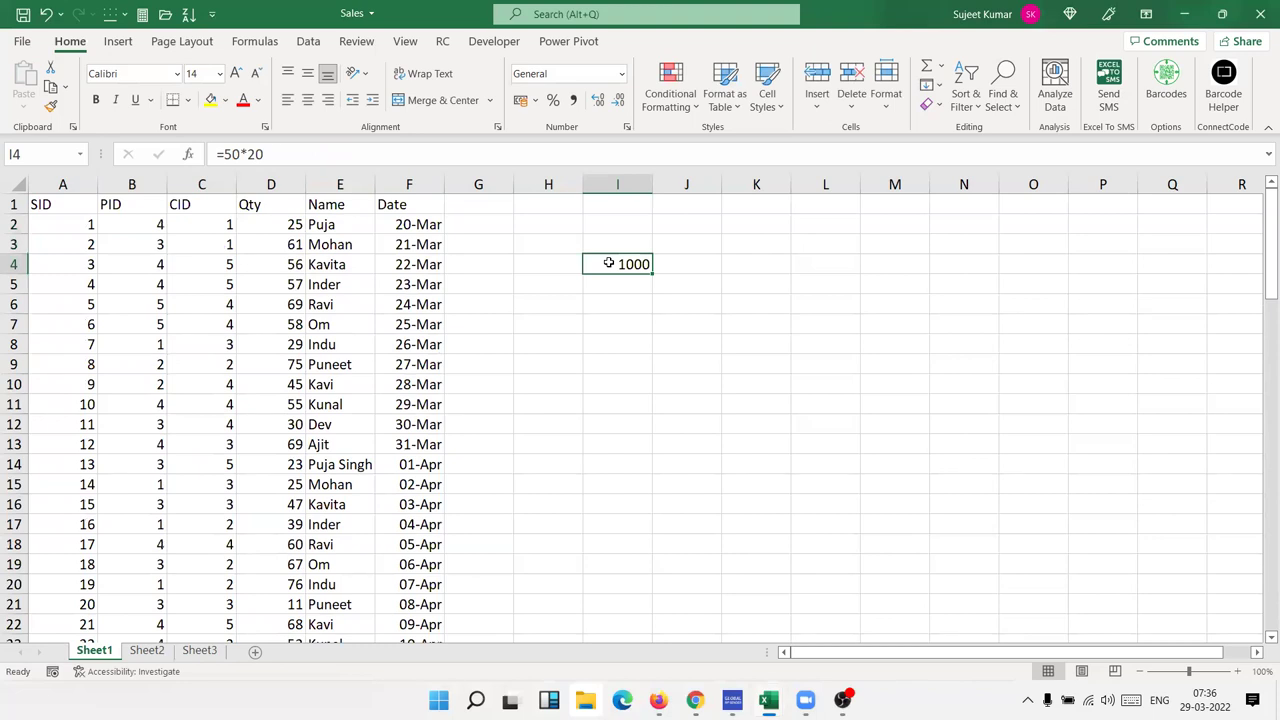
key(Delete)
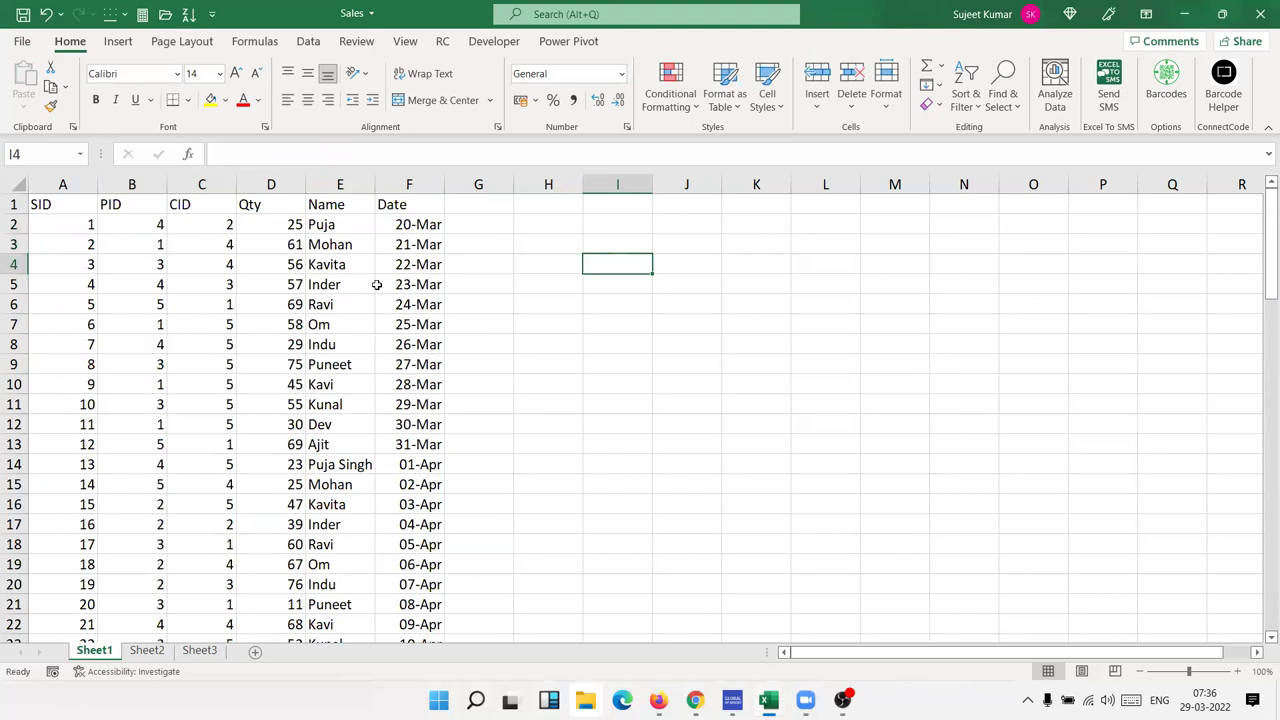
click(283, 225)
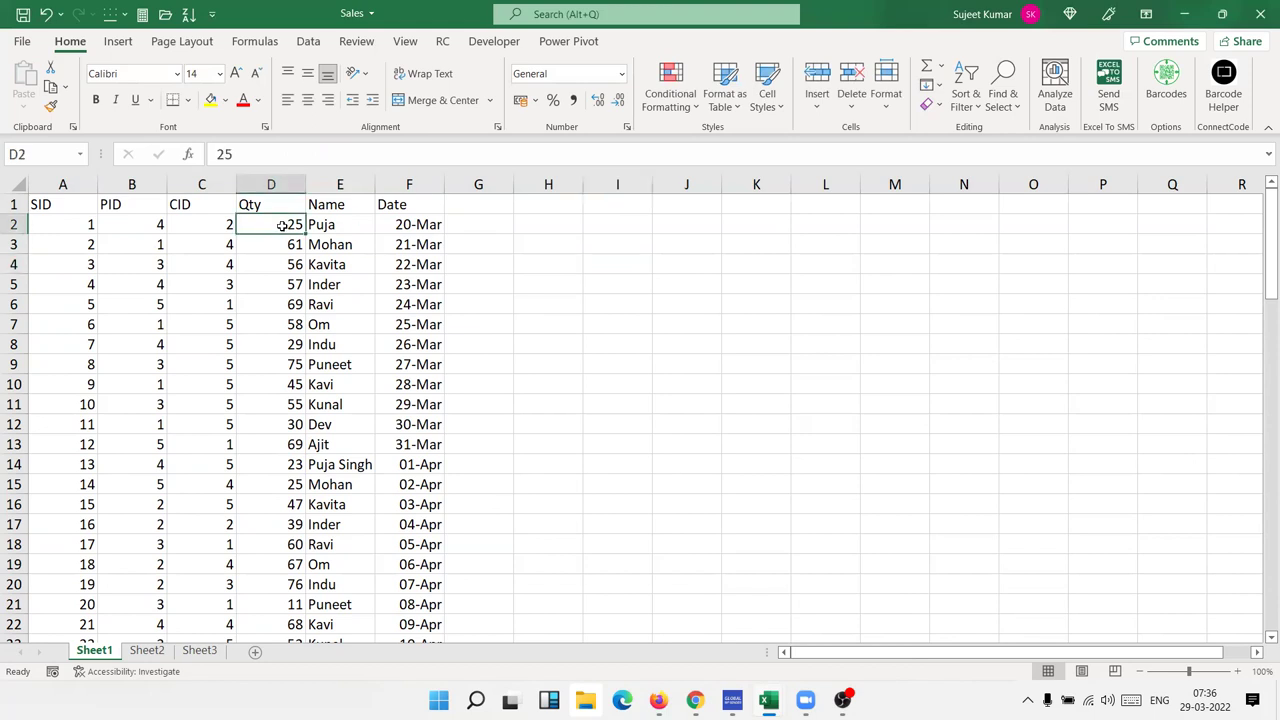
drag(462, 227, 132, 227)
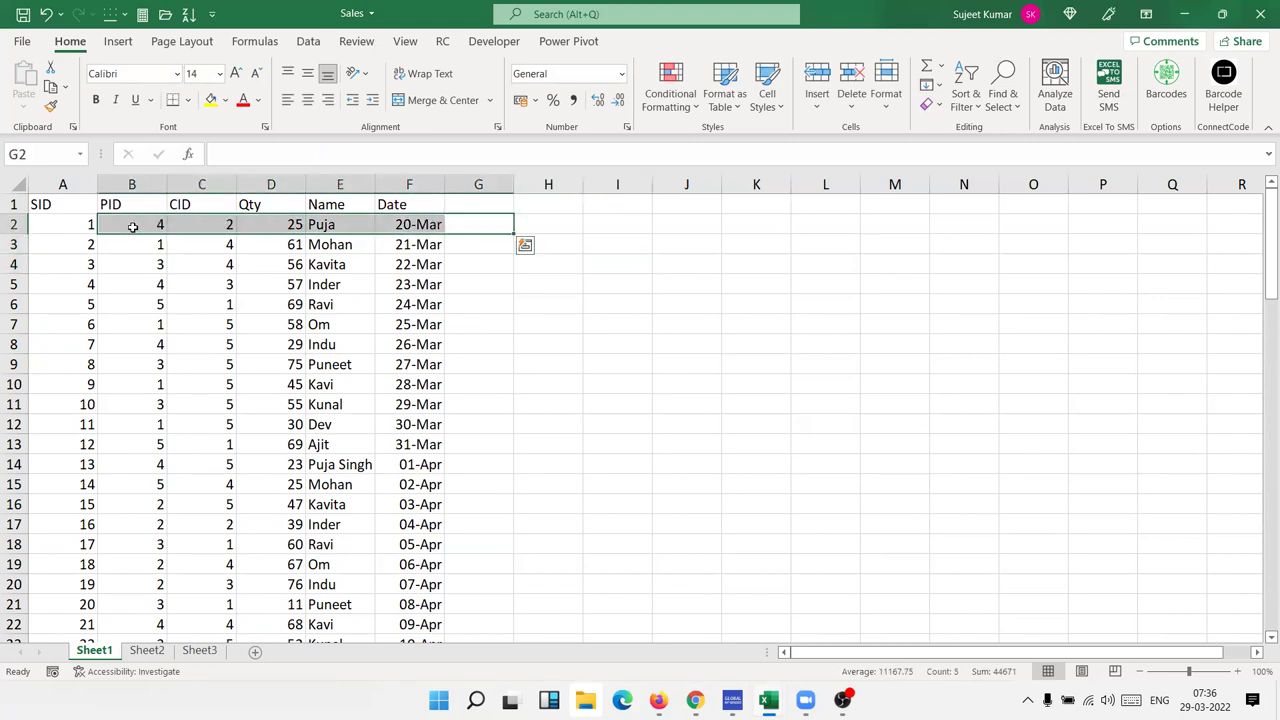
click(252, 261)
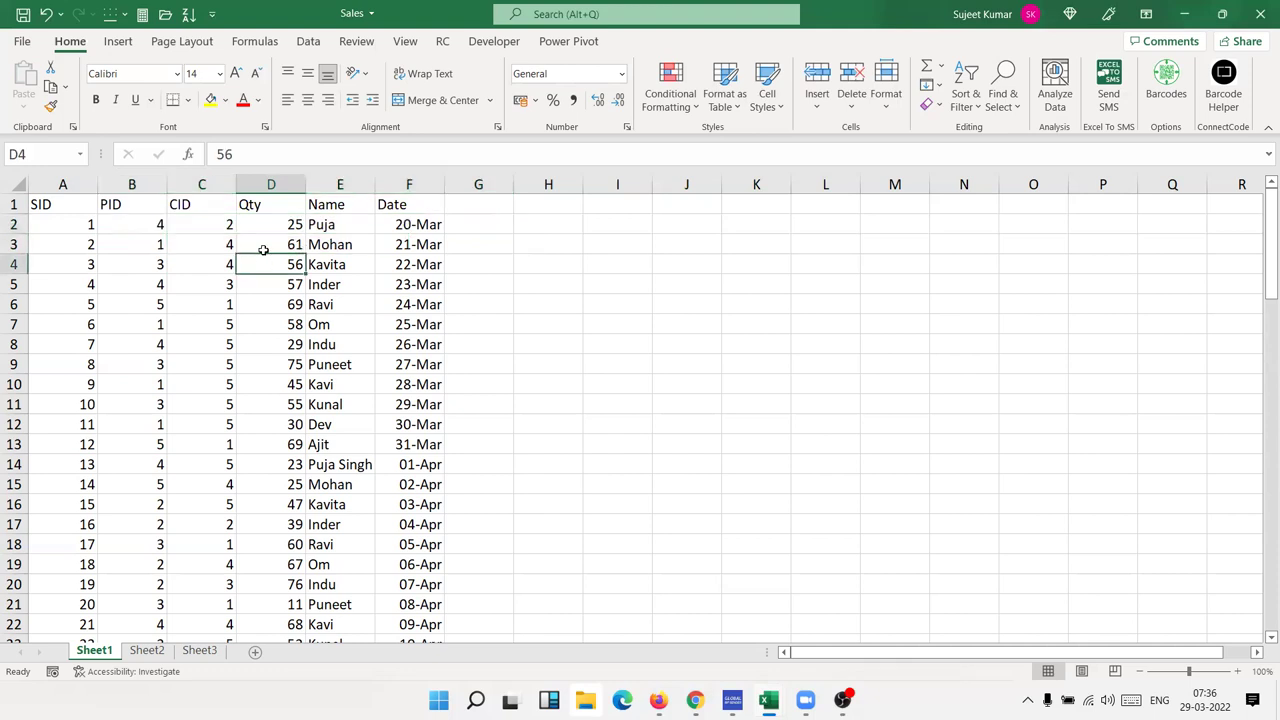
click(276, 228)
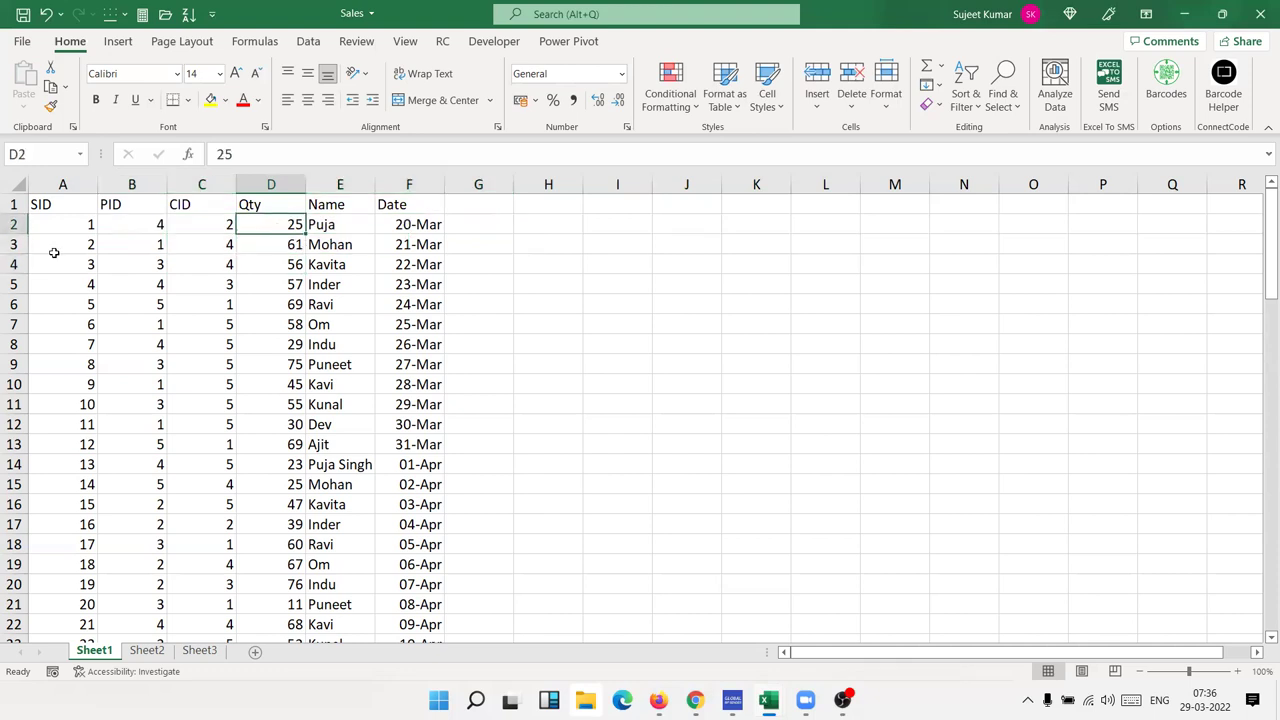
drag(50, 248, 410, 248)
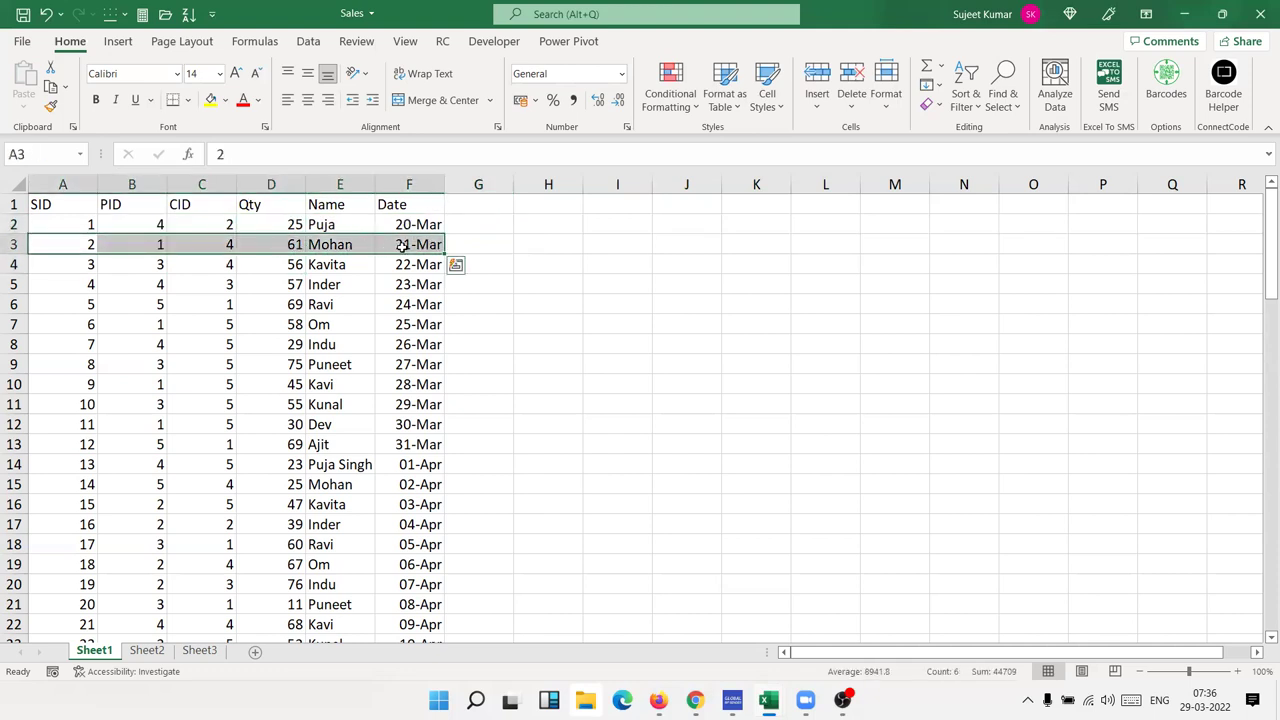
click(210, 98)
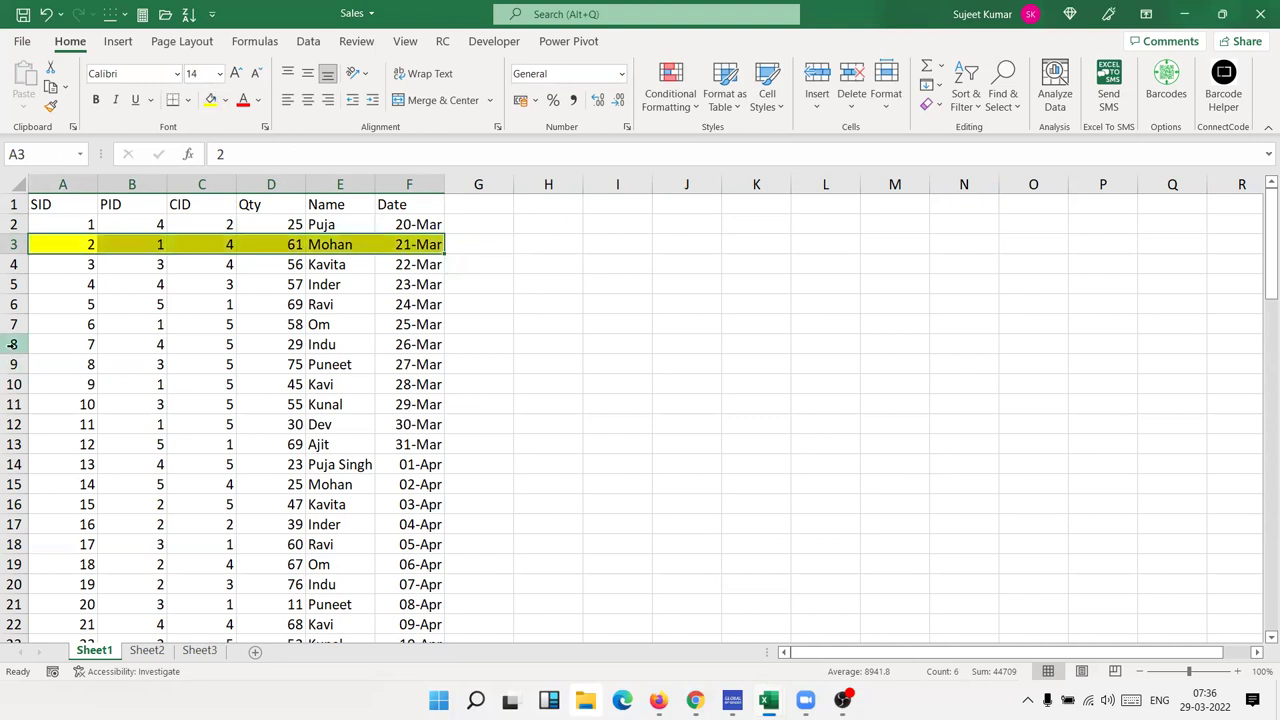
key(ctrl+z)
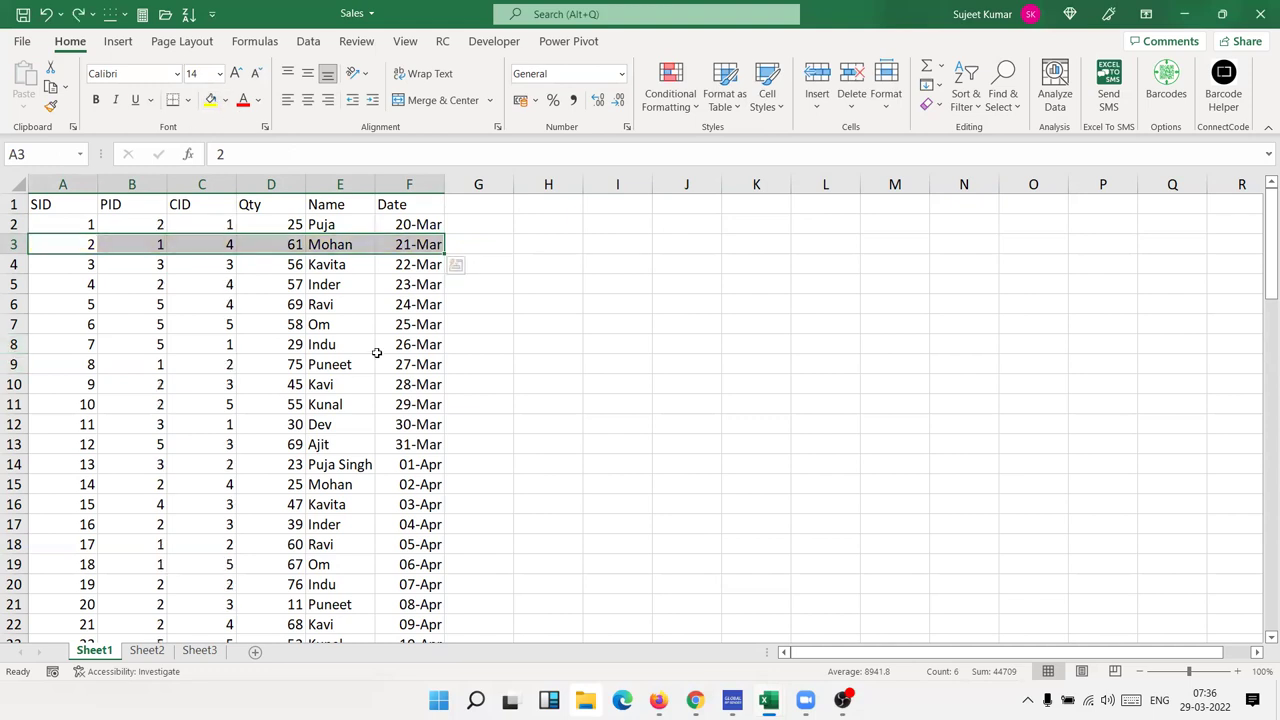
click(298, 244)
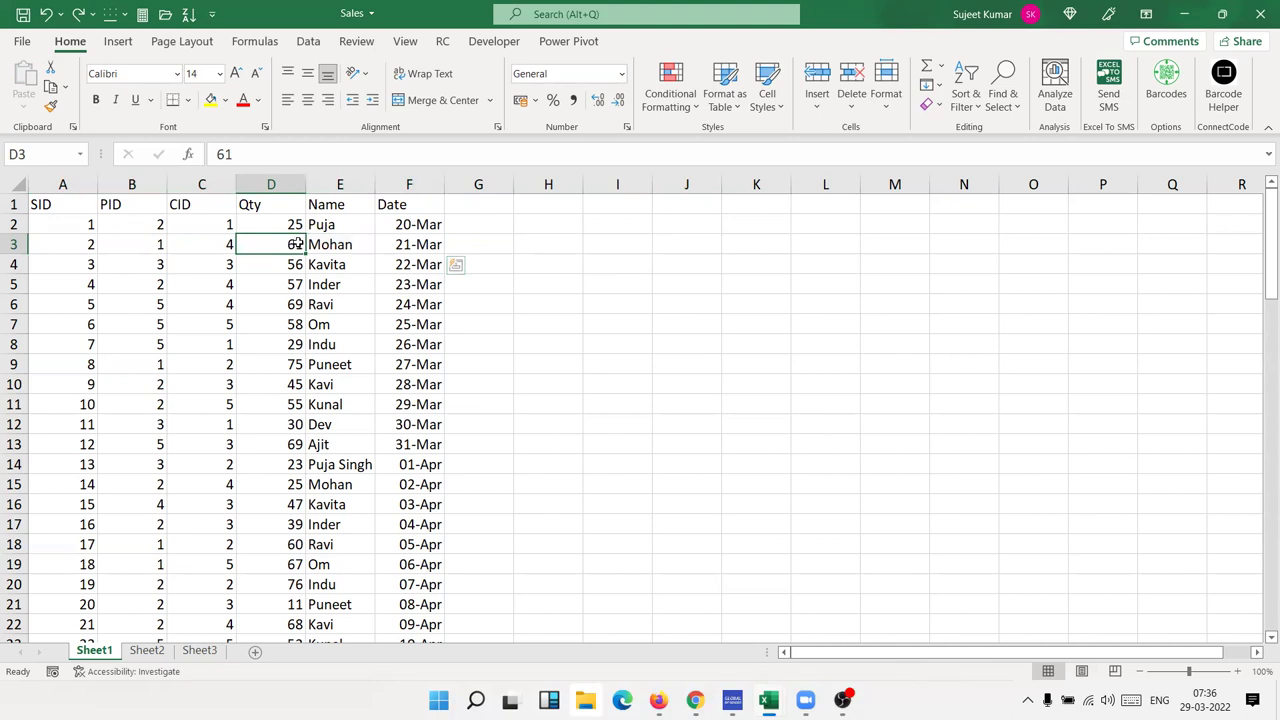
drag(37, 229, 395, 226)
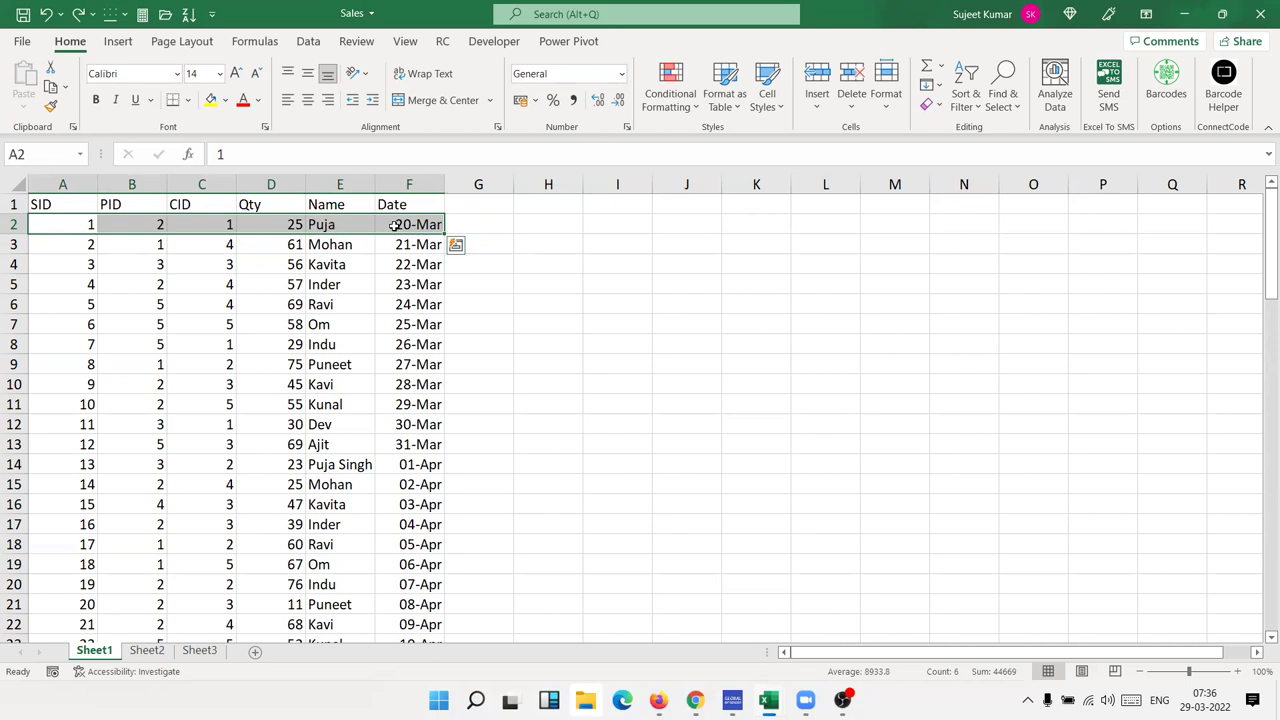
click(275, 264)
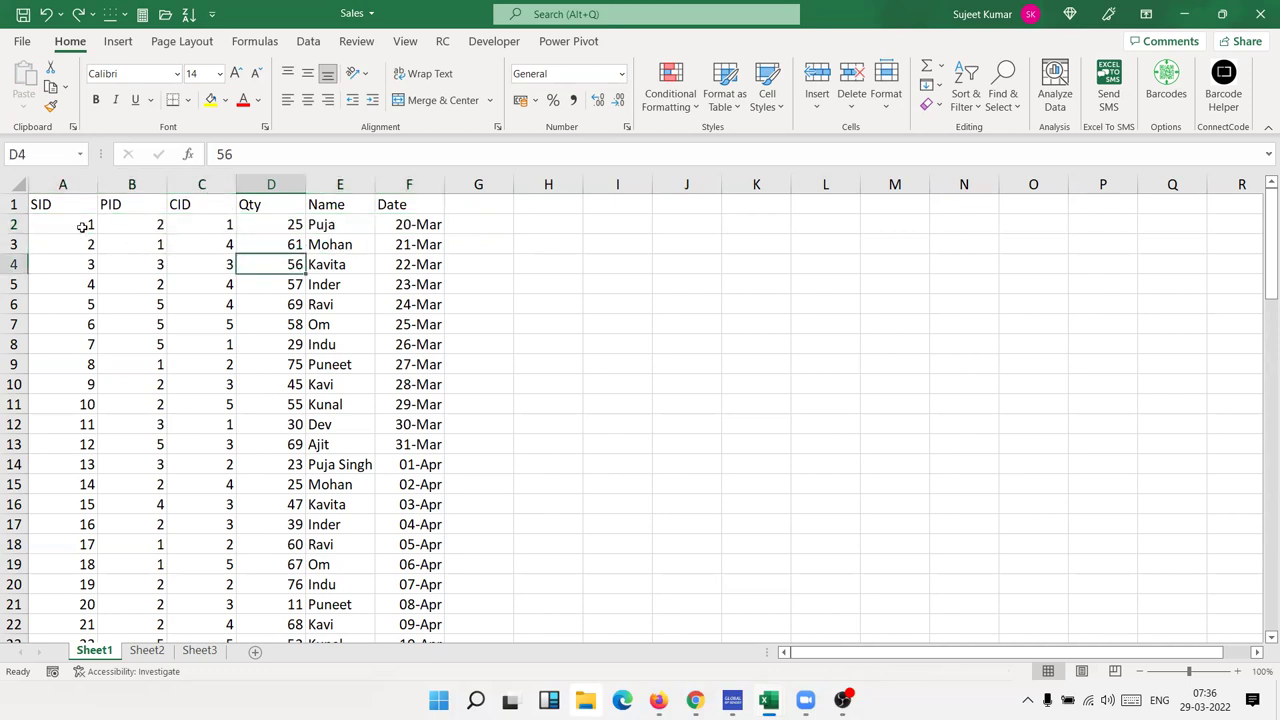
click(82, 227)
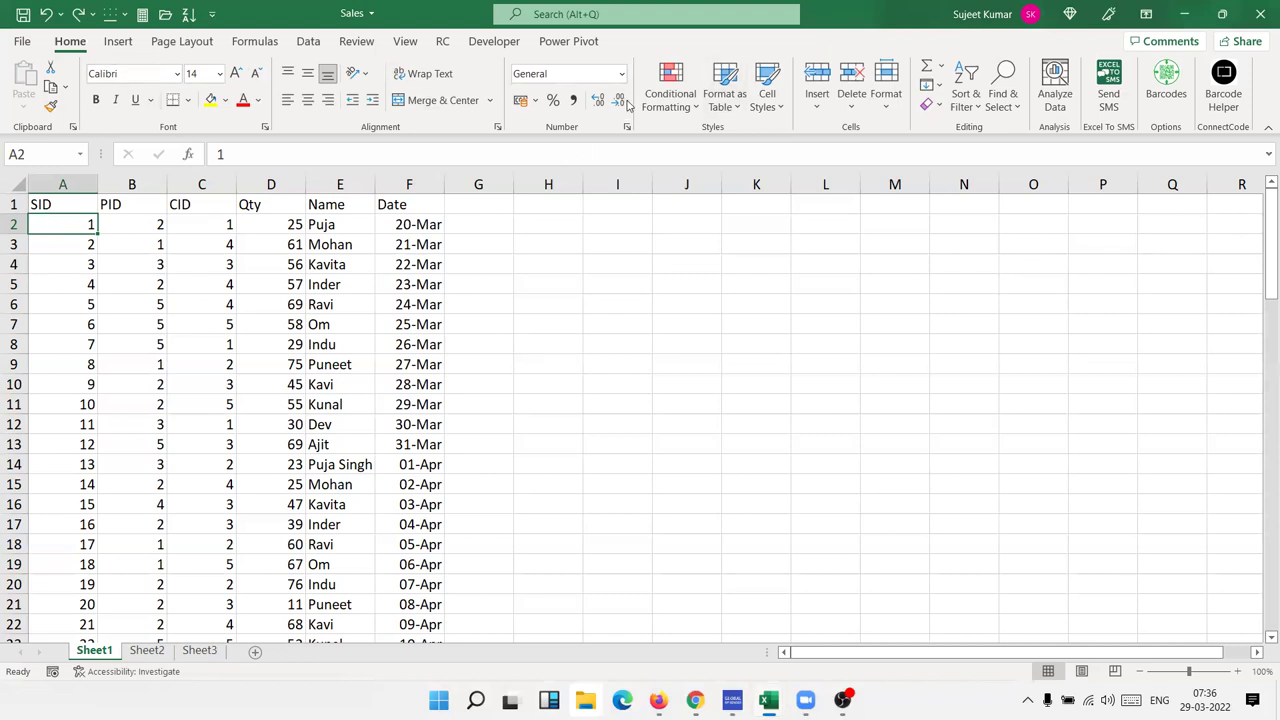
Create a formula-based rule using the formula =$d2*20>1000.
click(670, 92)
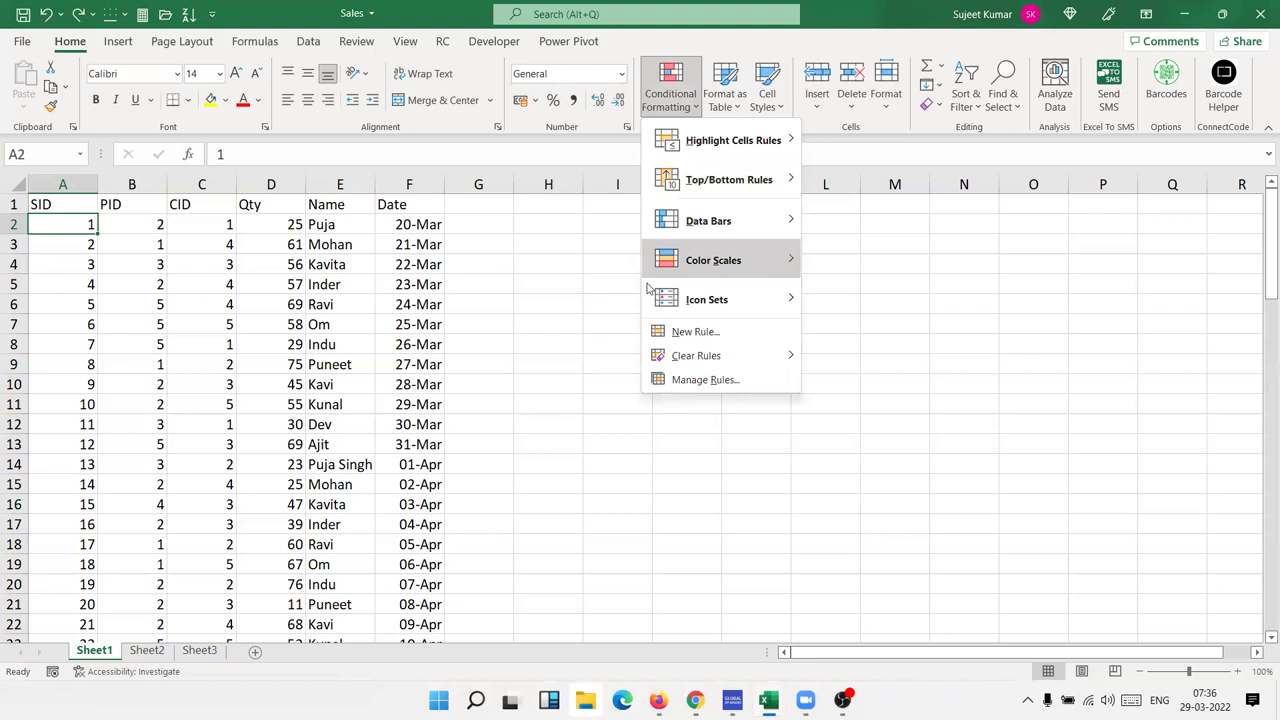
click(674, 332)
click(470, 302)
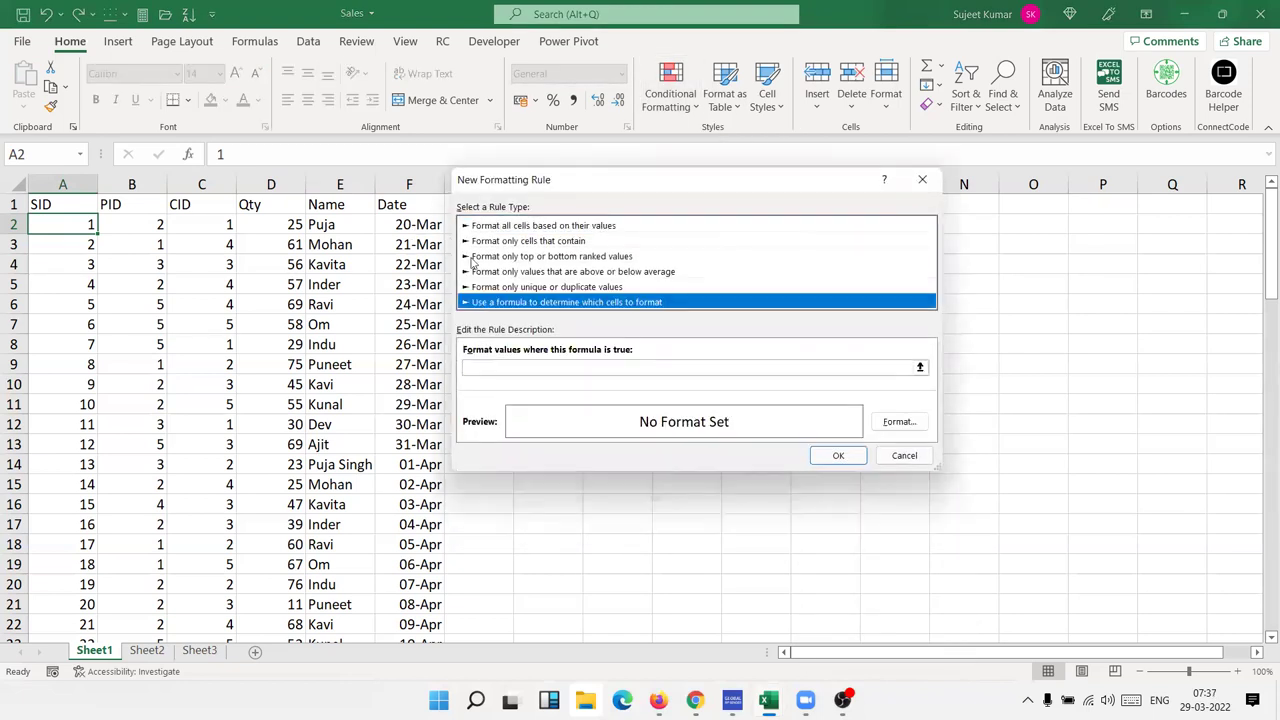
drag(580, 183, 652, 144)
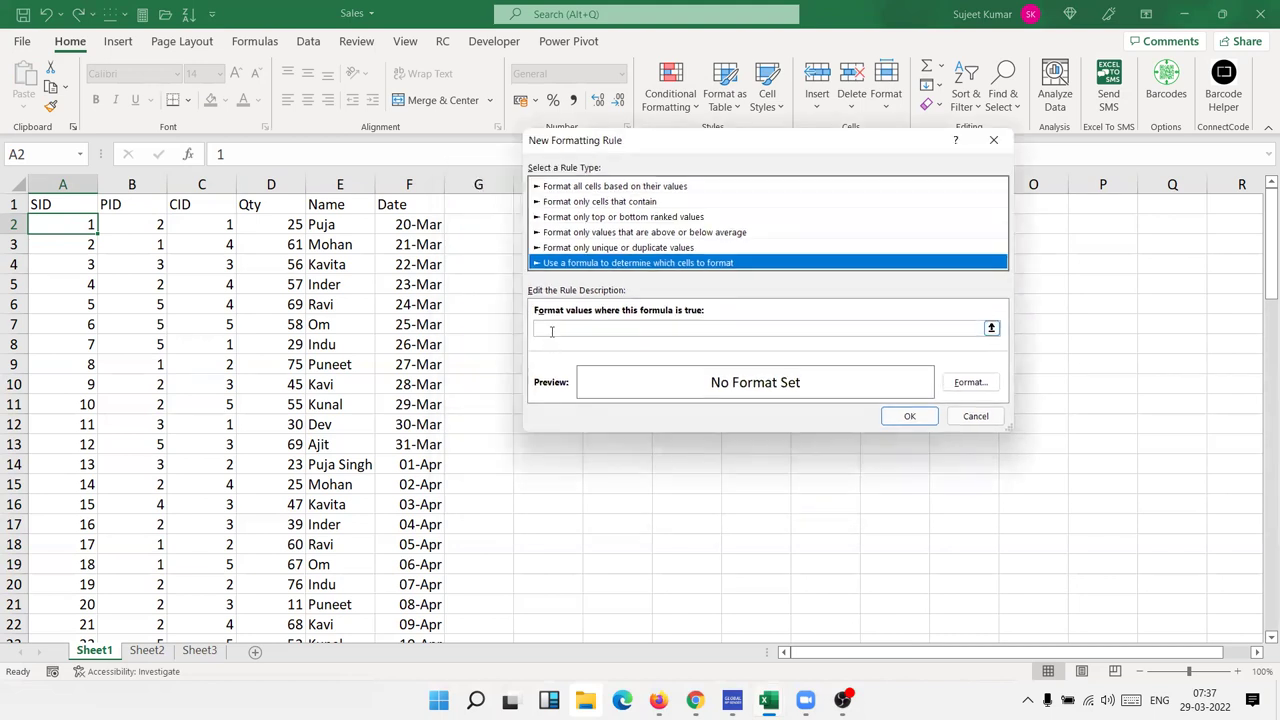
click(551, 330)
text(=)
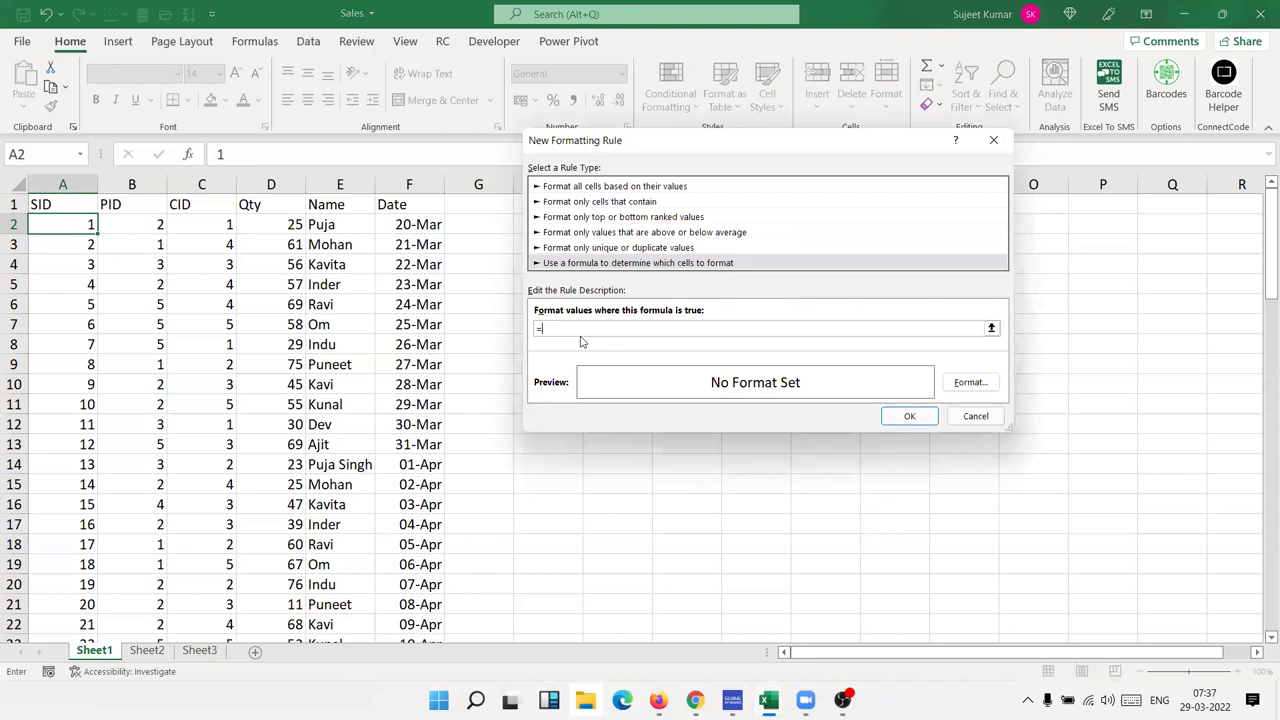
text(d2*)
text(20>1000)
click(540, 329)
text($)
Give the formula rule a yellow fill and save it.
click(966, 383)
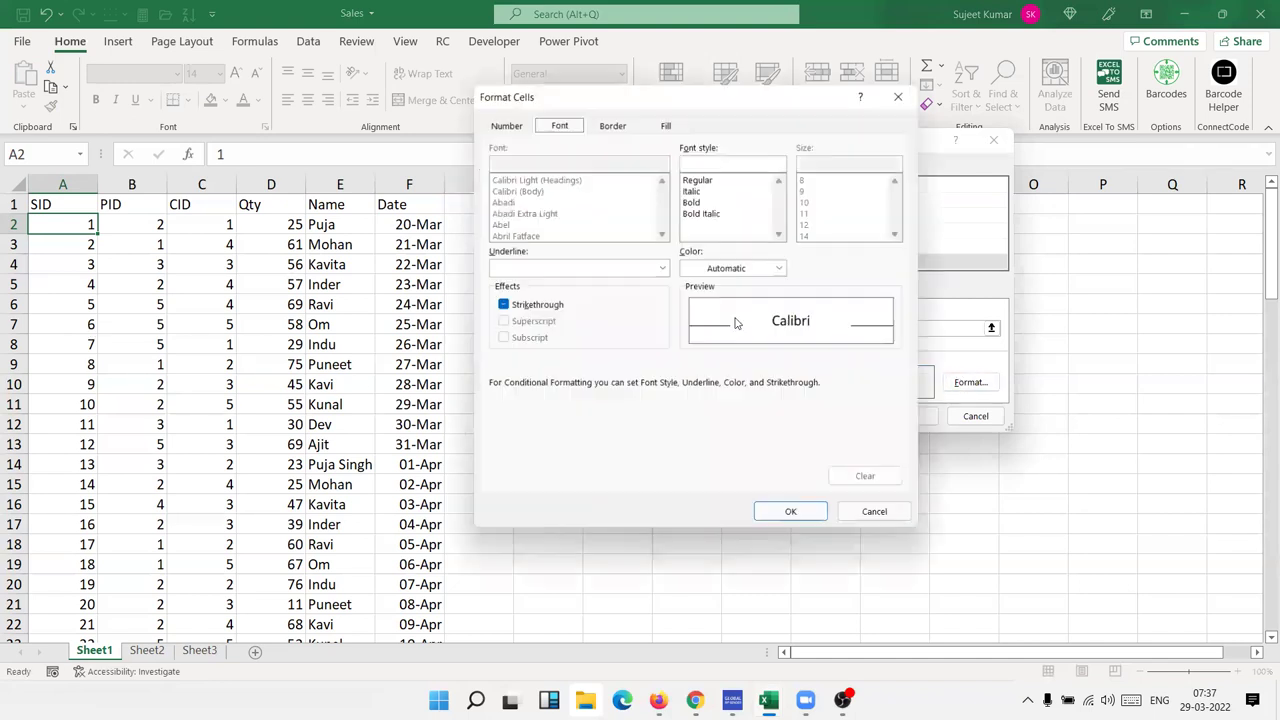
click(667, 124)
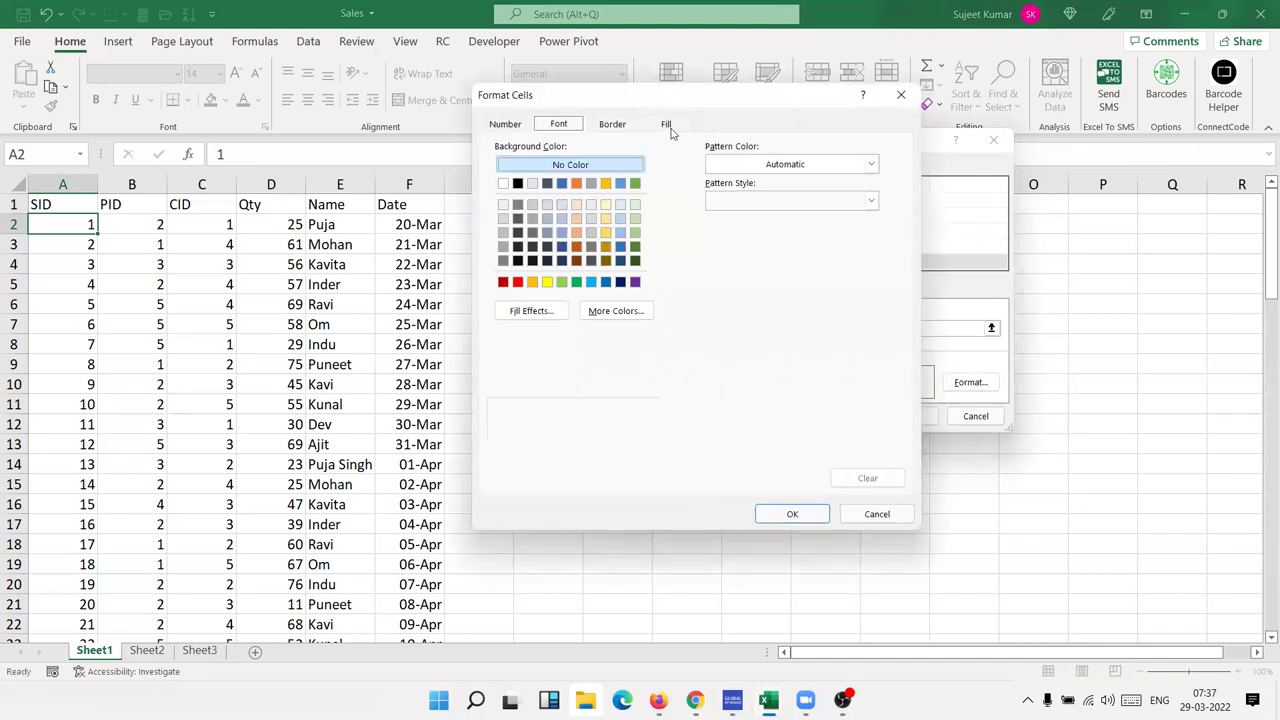
click(548, 283)
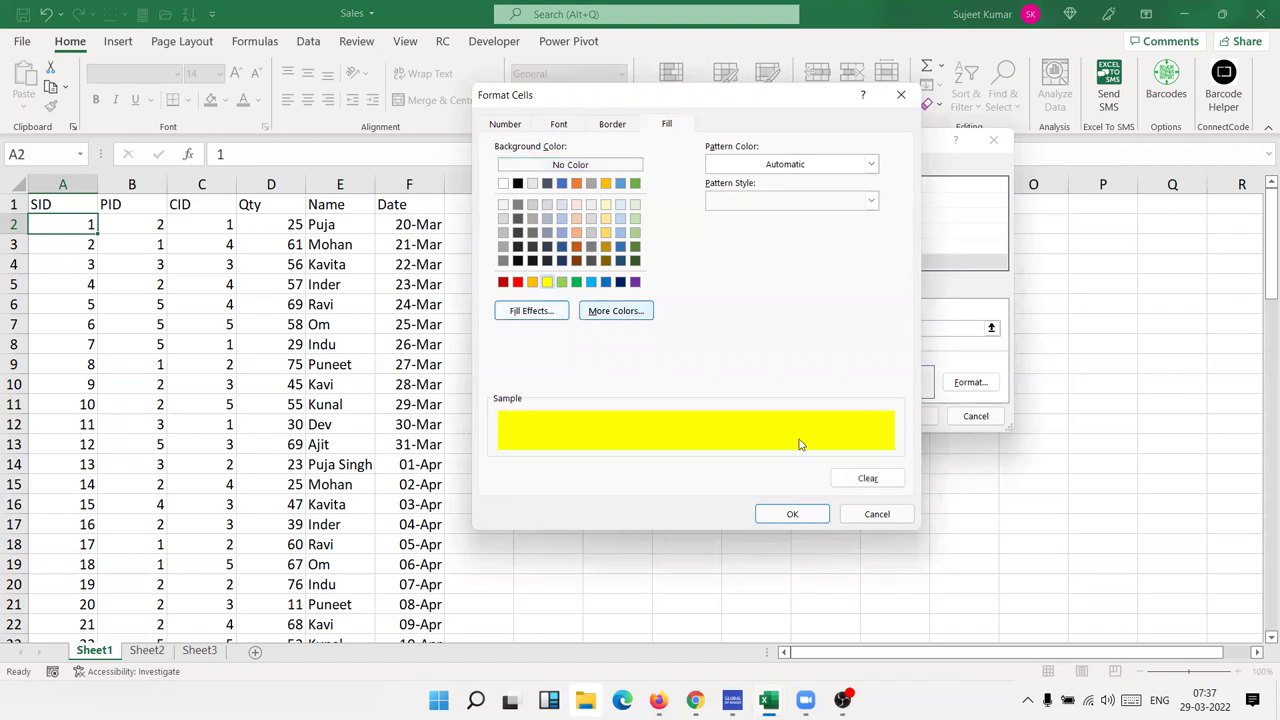
click(795, 515)
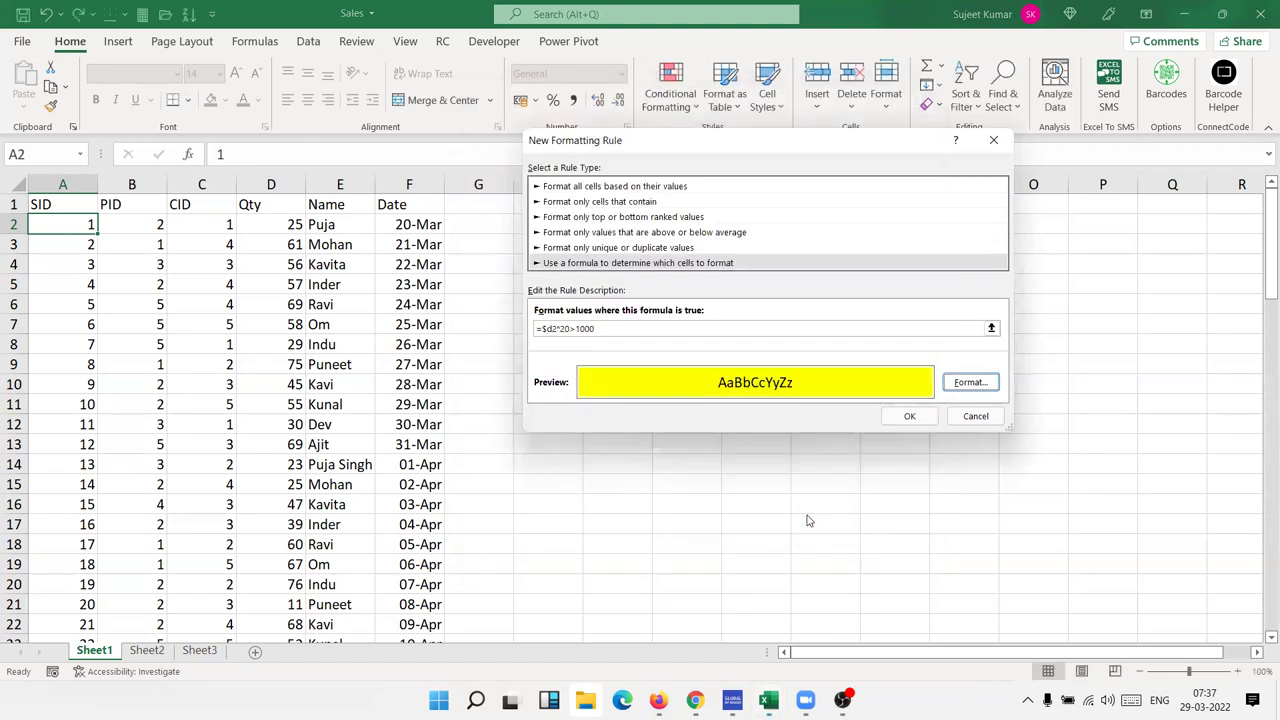
click(891, 416)
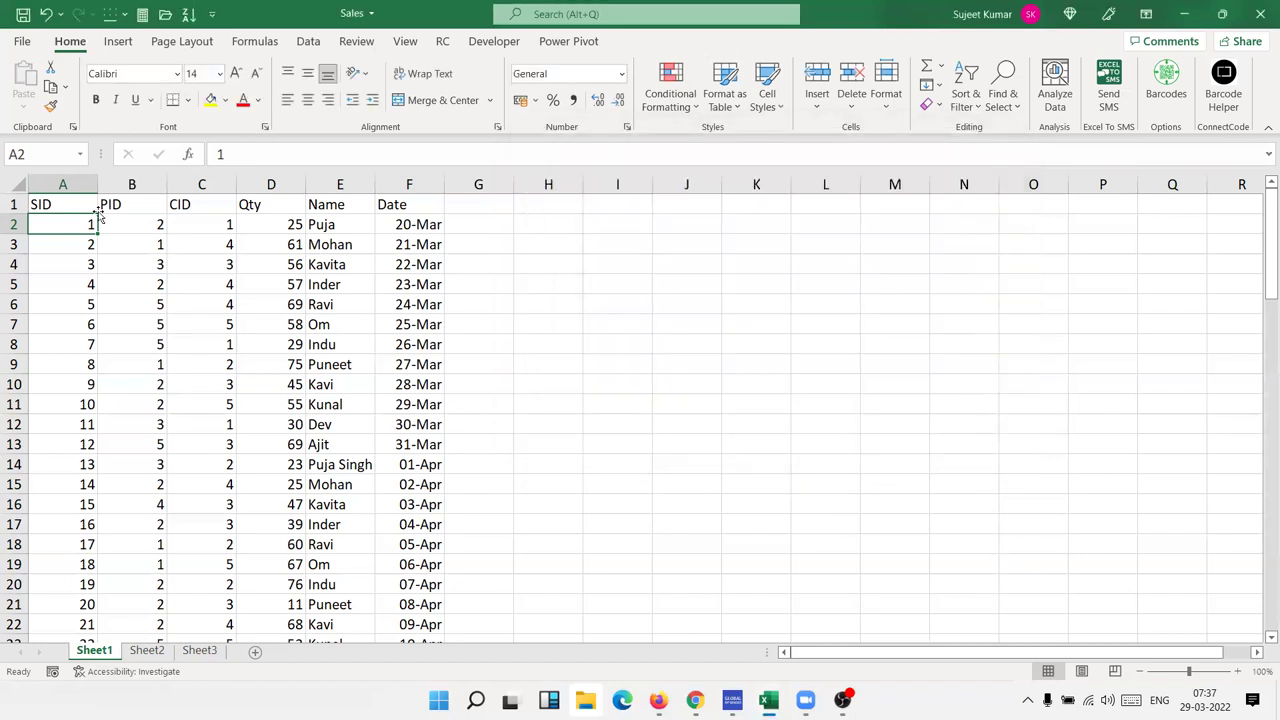
click(51, 106)
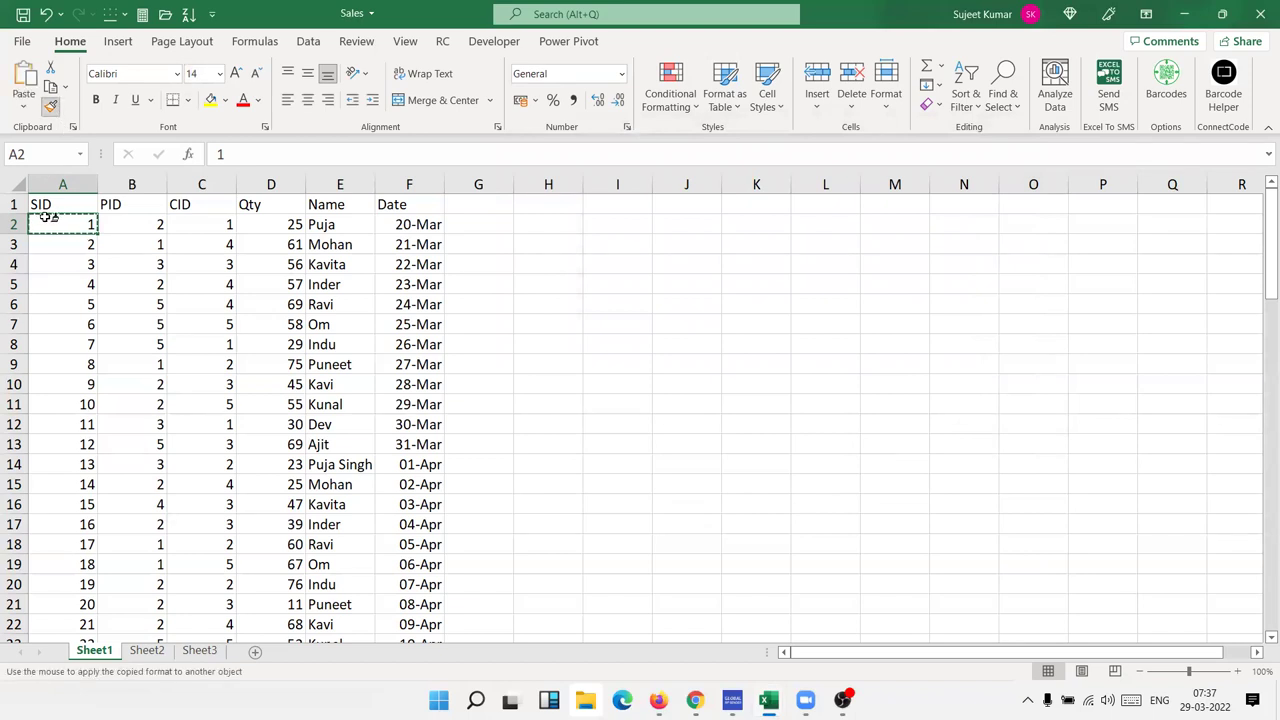
drag(55, 222, 371, 690)
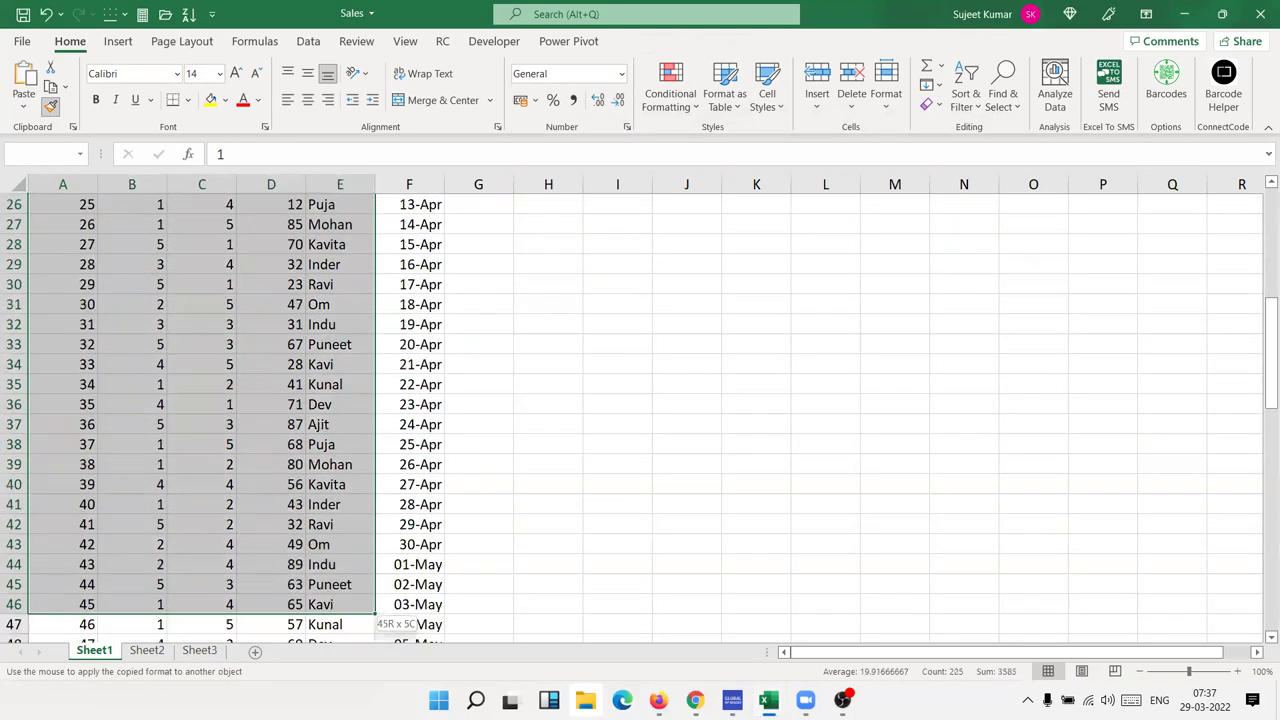
drag(371, 690, 420, 604)
scroll(424, 524, up, 13)
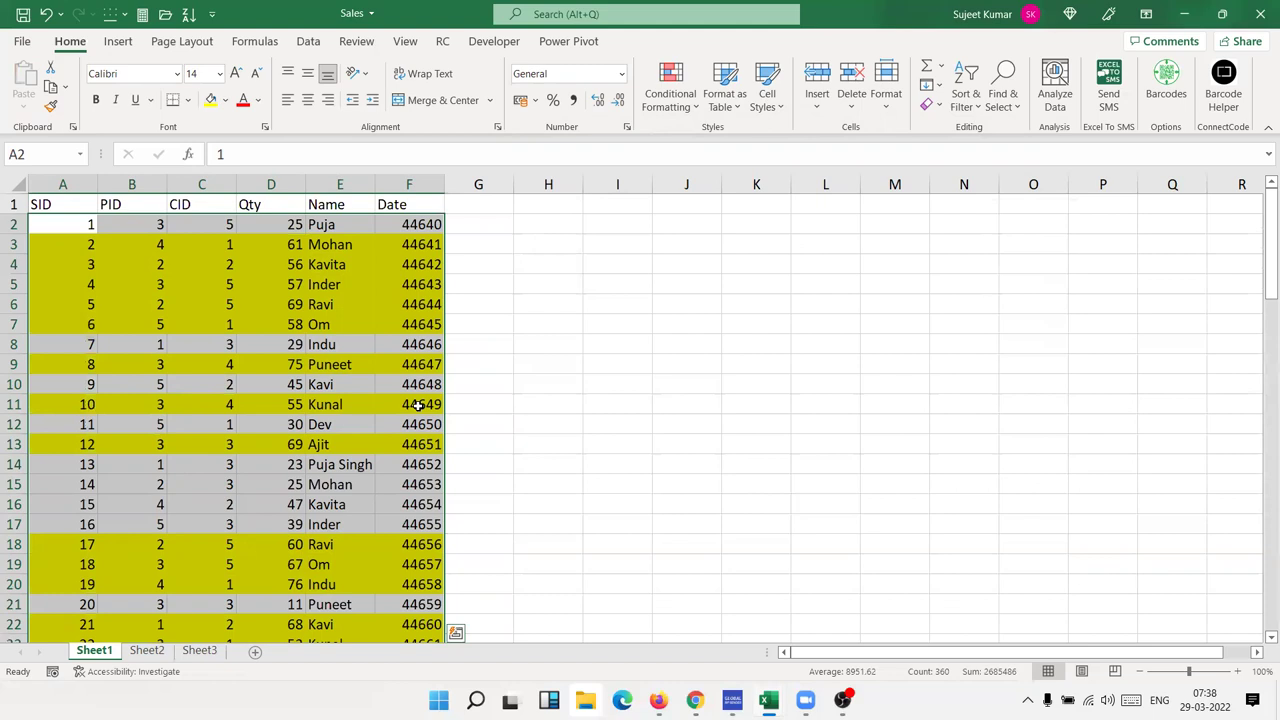
key(ctrl+z)
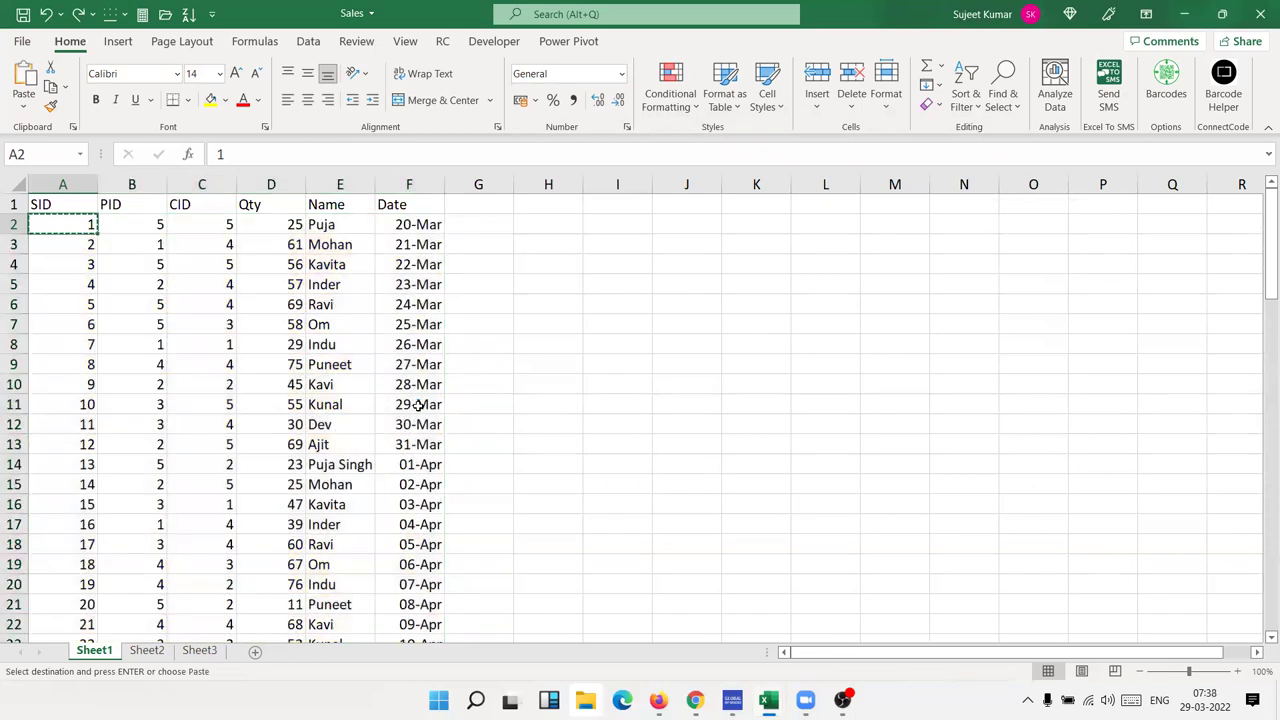
key(Escape)
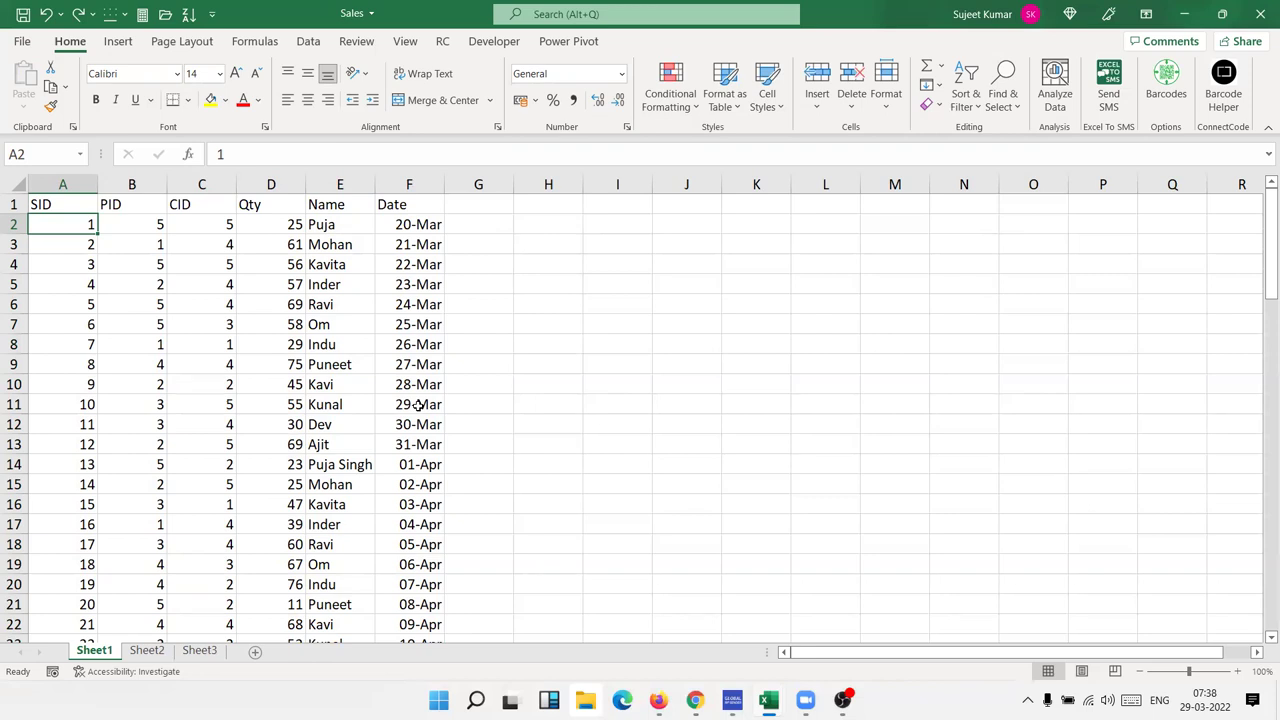
Move across row 2, select A2:F2 and F4, then bring up conditional formatting for A2.
key(Right)
key(Right)
key(Right)
key(Right)
key(Right)
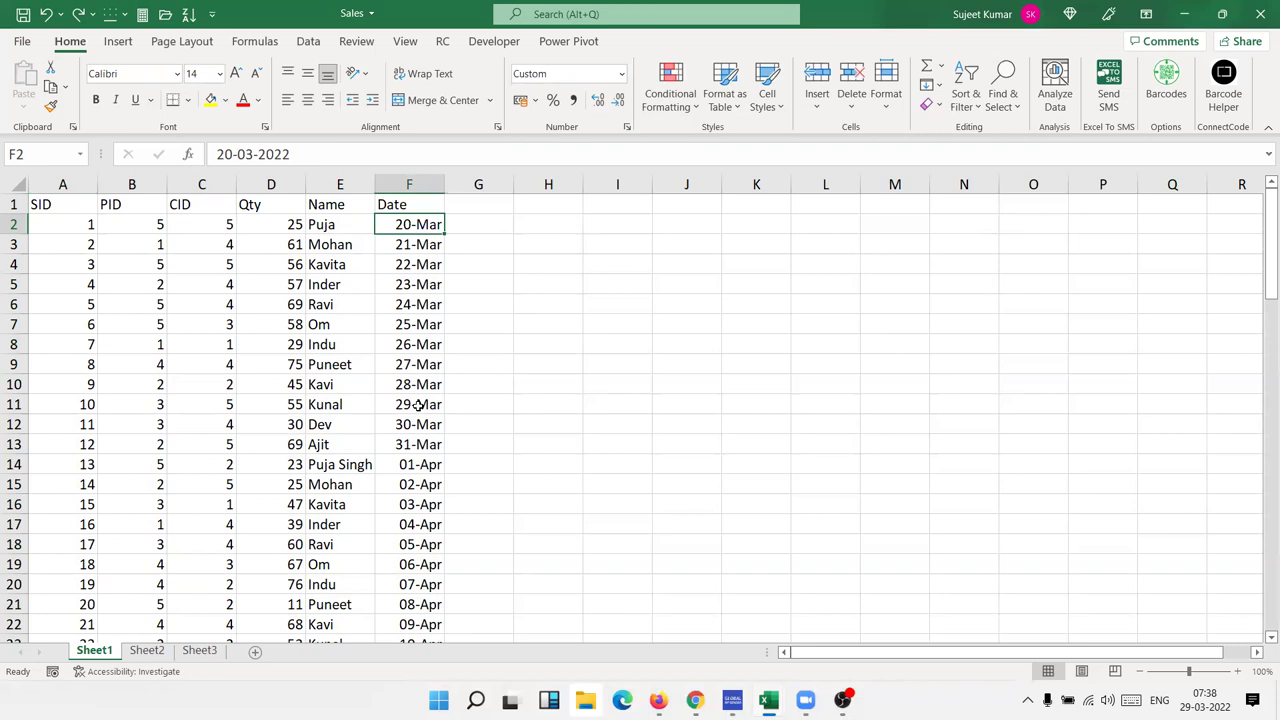
key(Left)
key(Left)
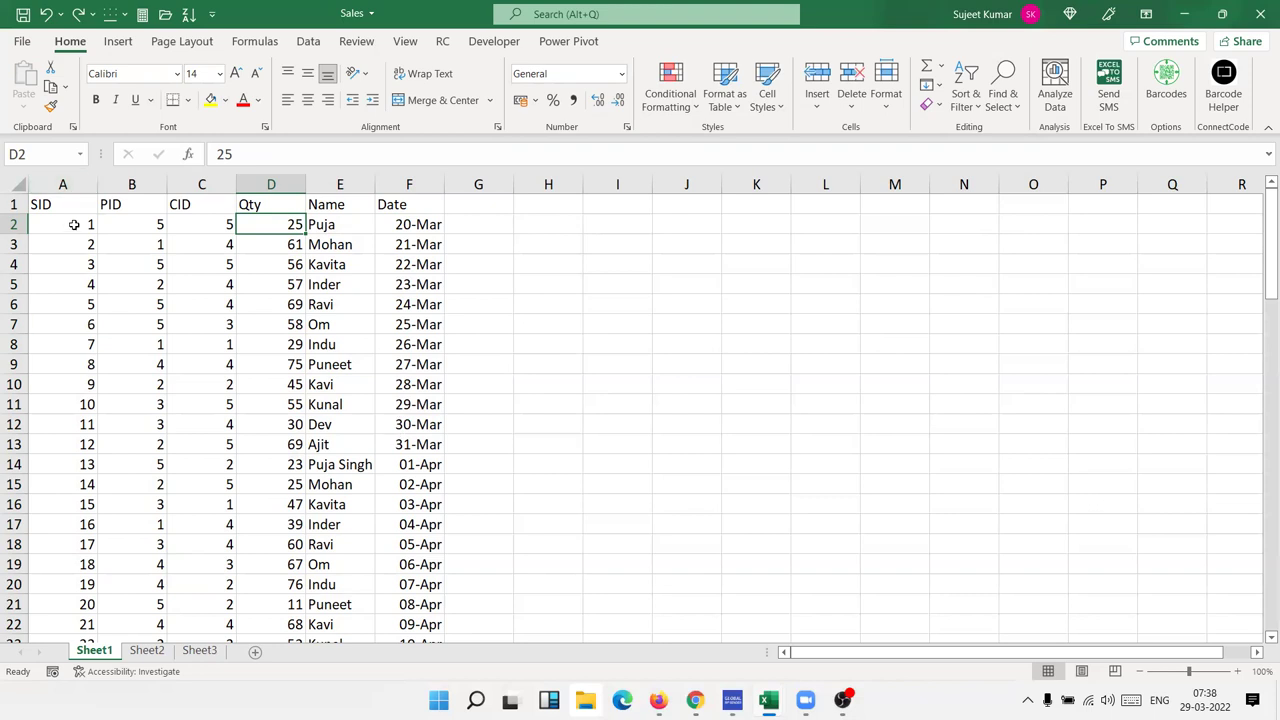
drag(74, 225, 285, 225)
drag(403, 227, 440, 228)
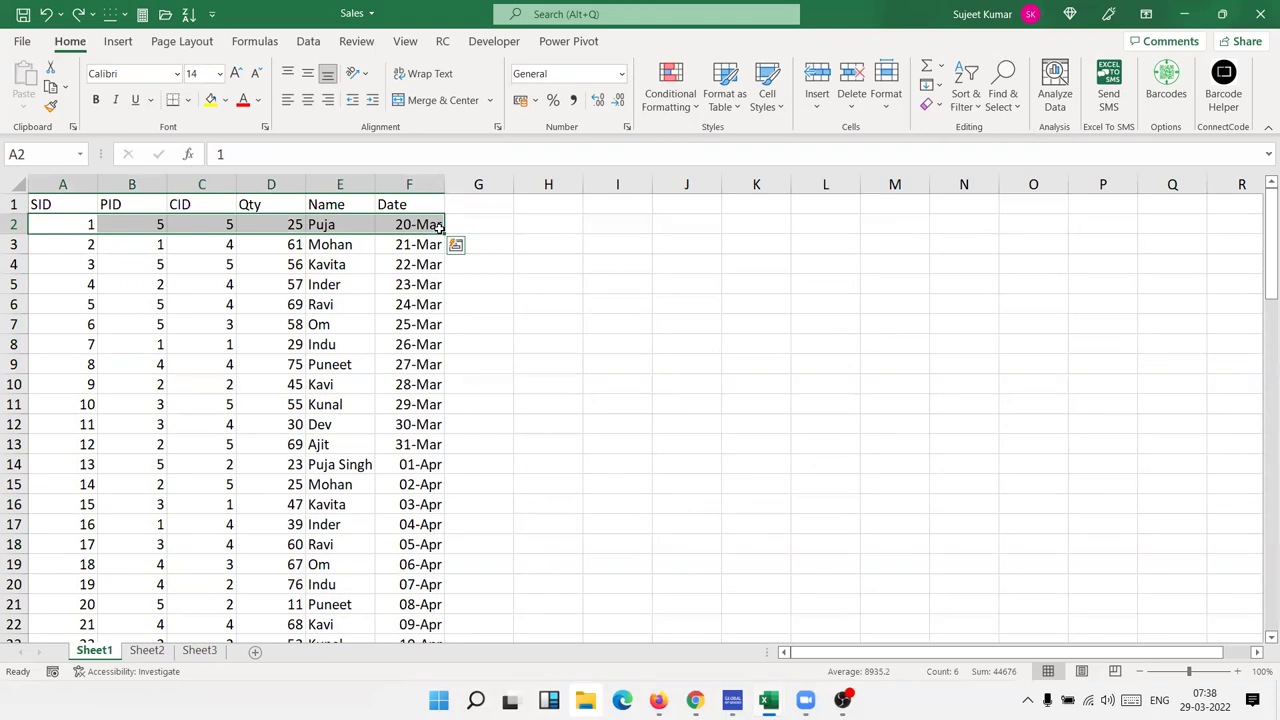
click(411, 269)
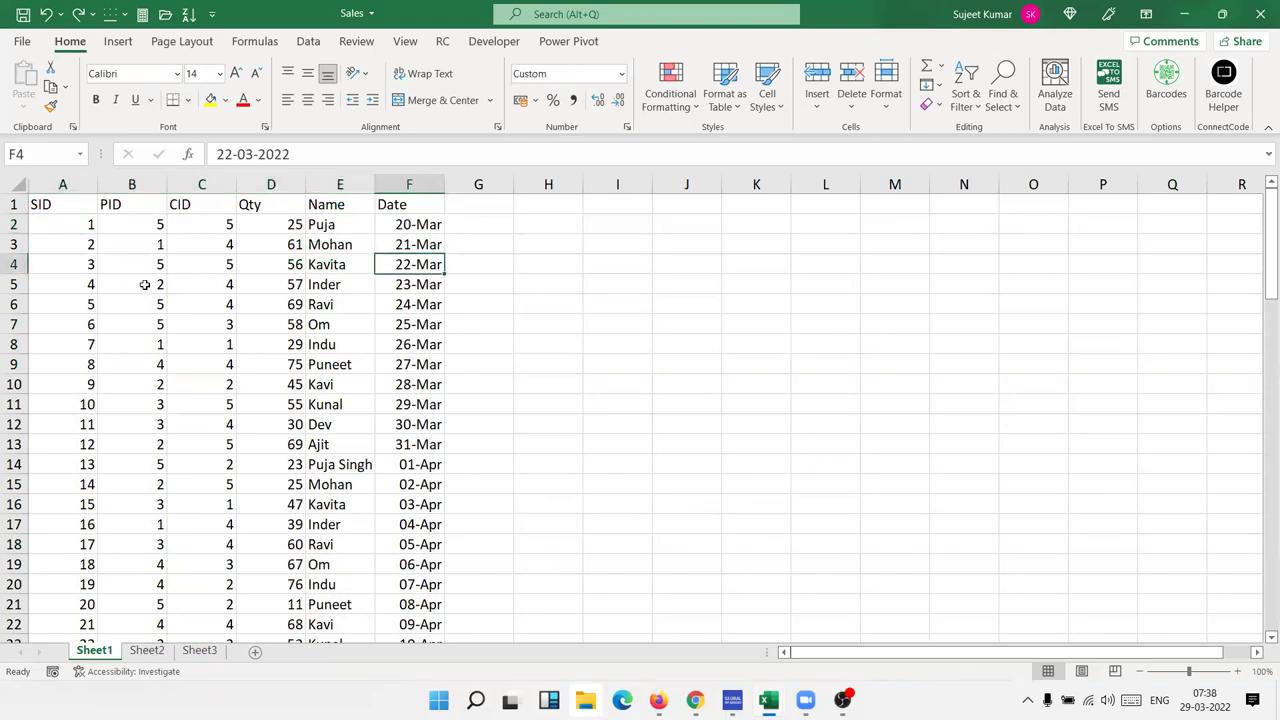
click(77, 225)
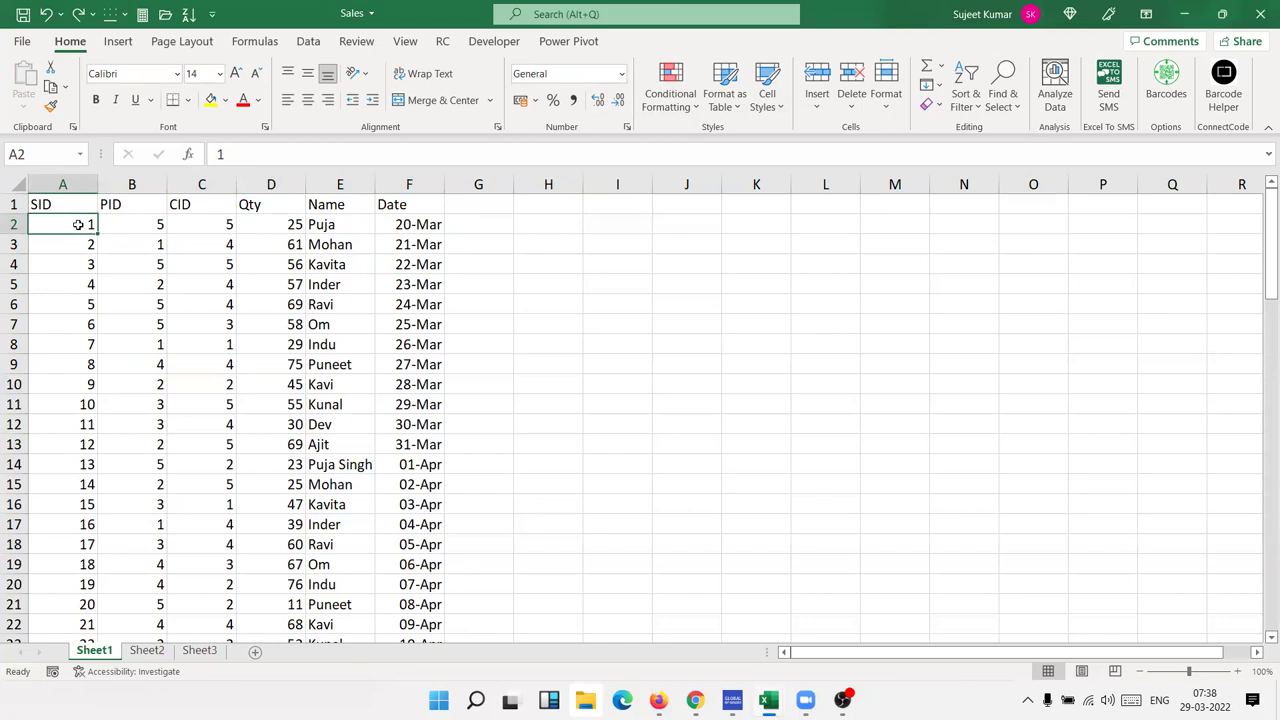
click(670, 88)
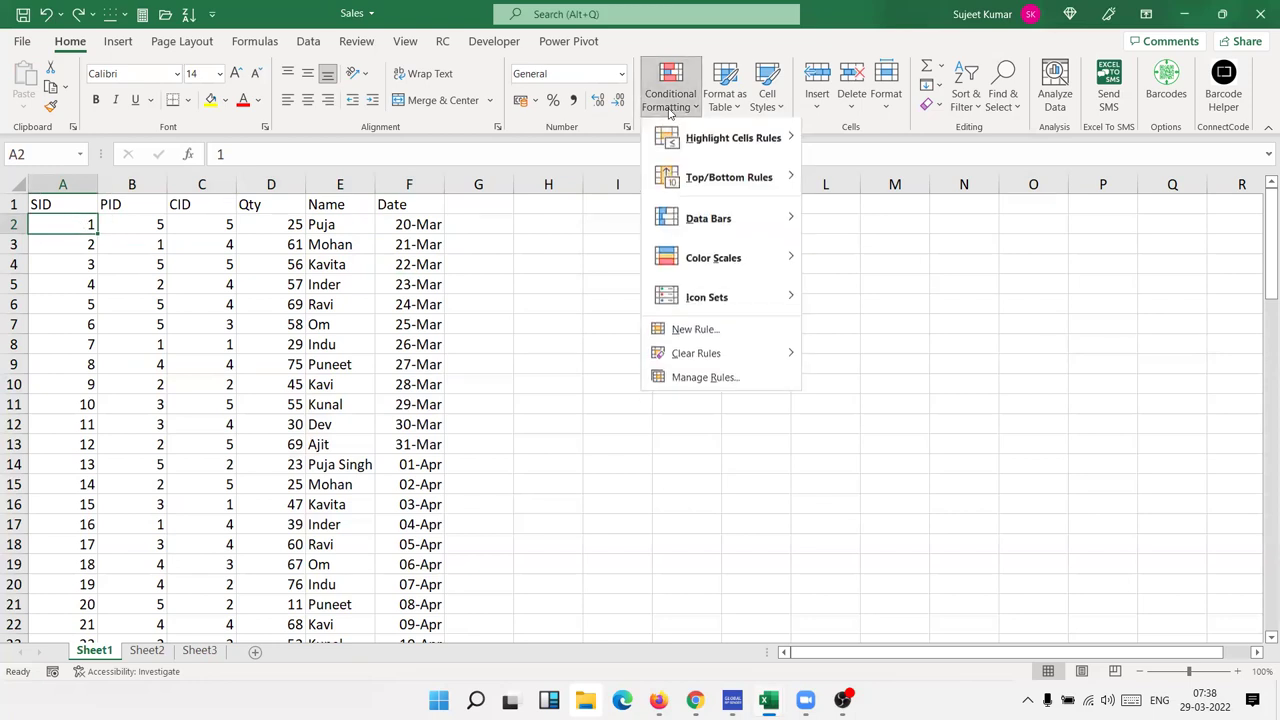
Start a new formula rule with the formula =$d2*20>1000.
click(693, 331)
click(562, 247)
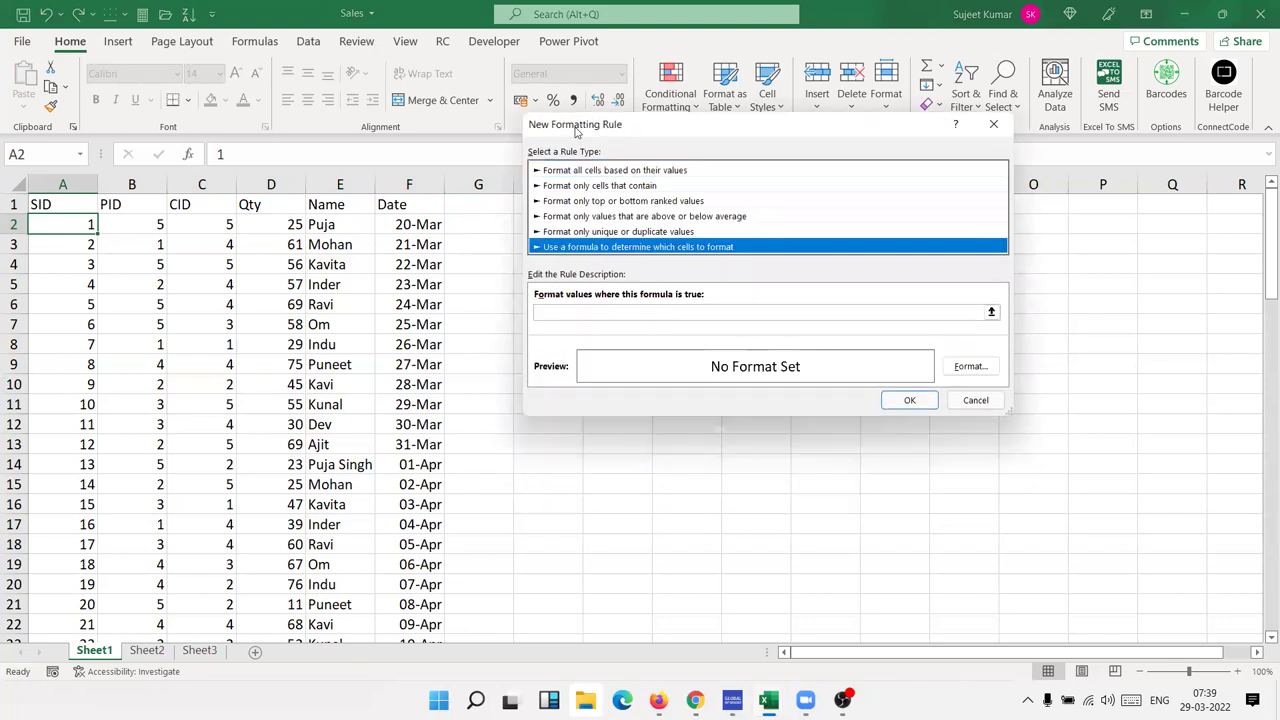
drag(576, 131, 394, 127)
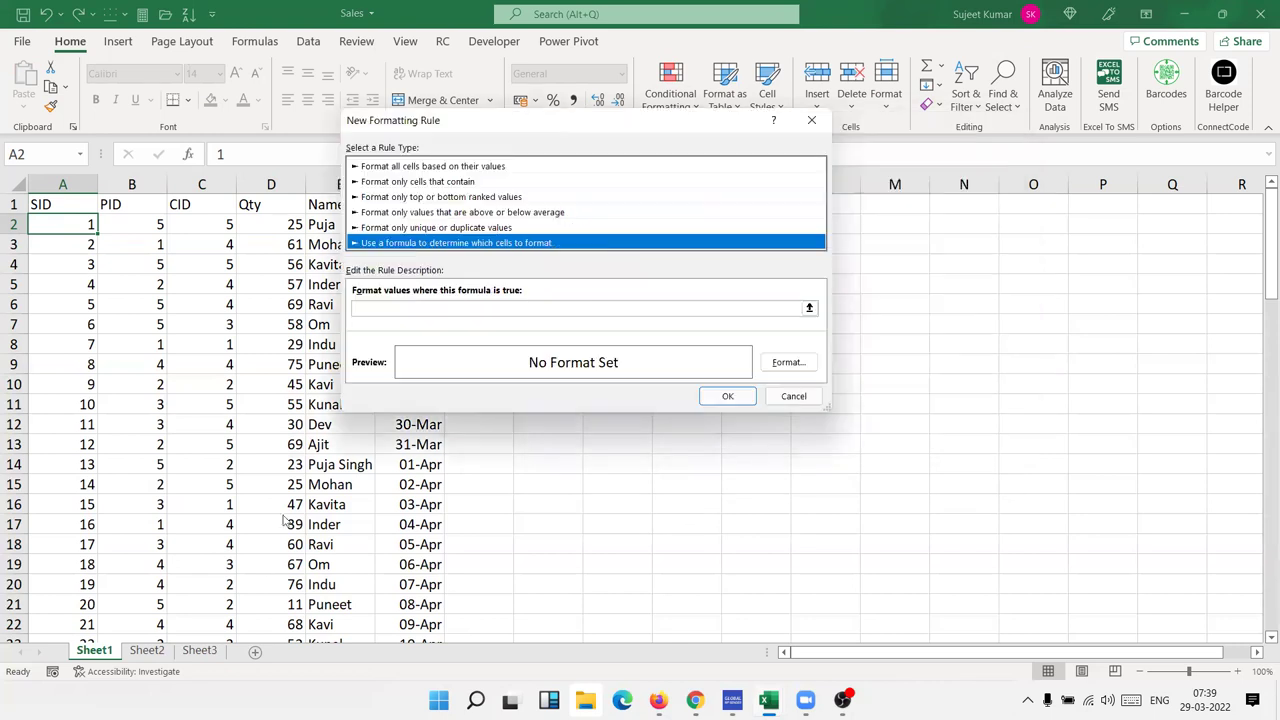
click(386, 307)
text(=)
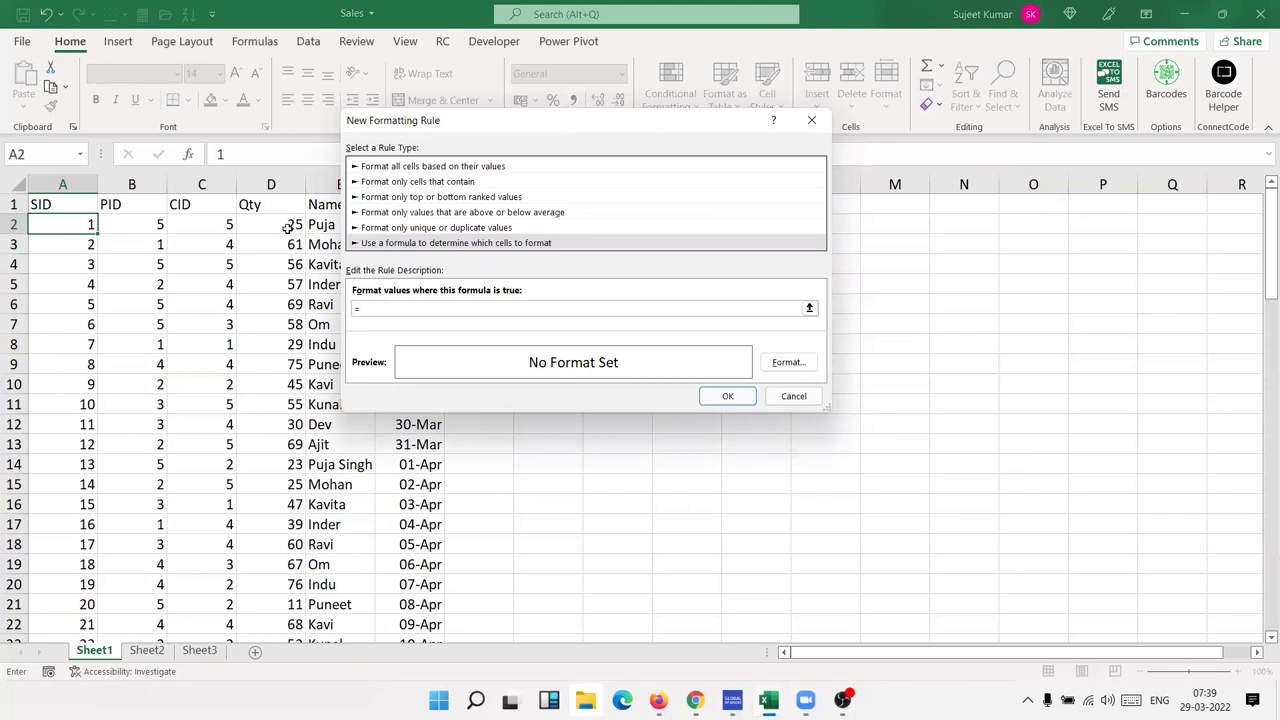
text(d2*20>1000)
click(361, 309)
text($)
Set the rule's fill to yellow and save it.
click(805, 366)
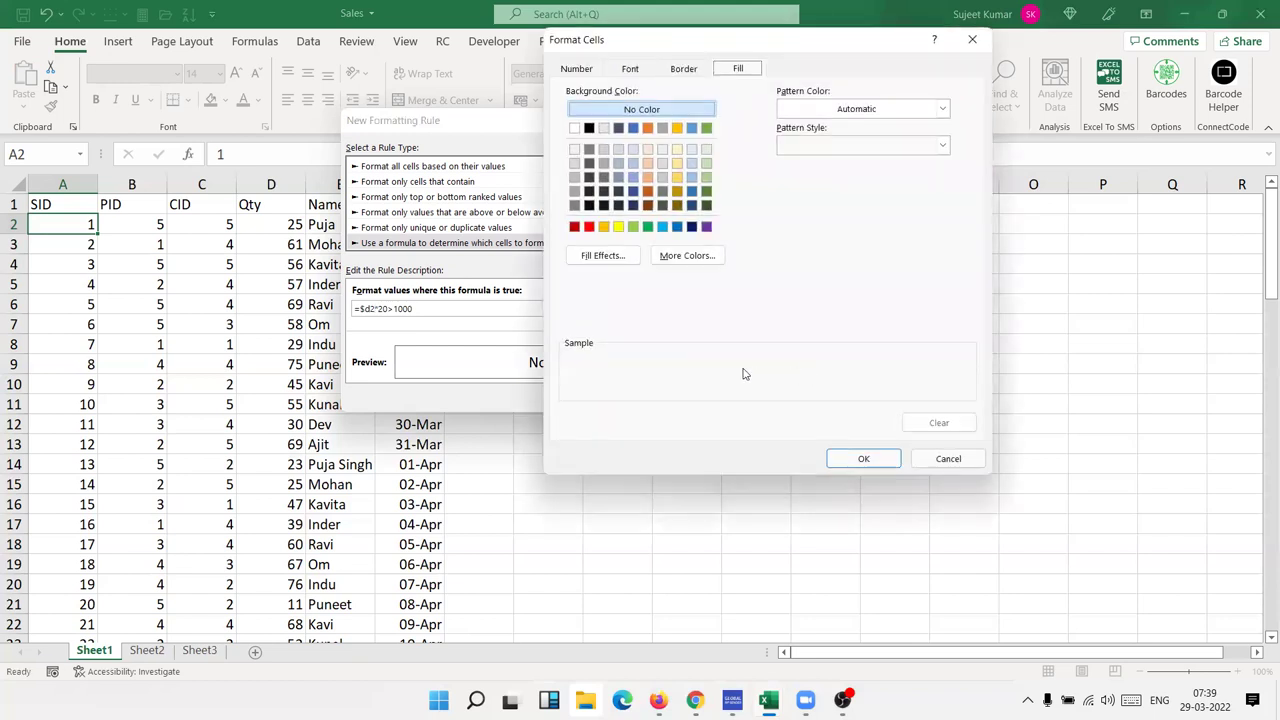
click(619, 227)
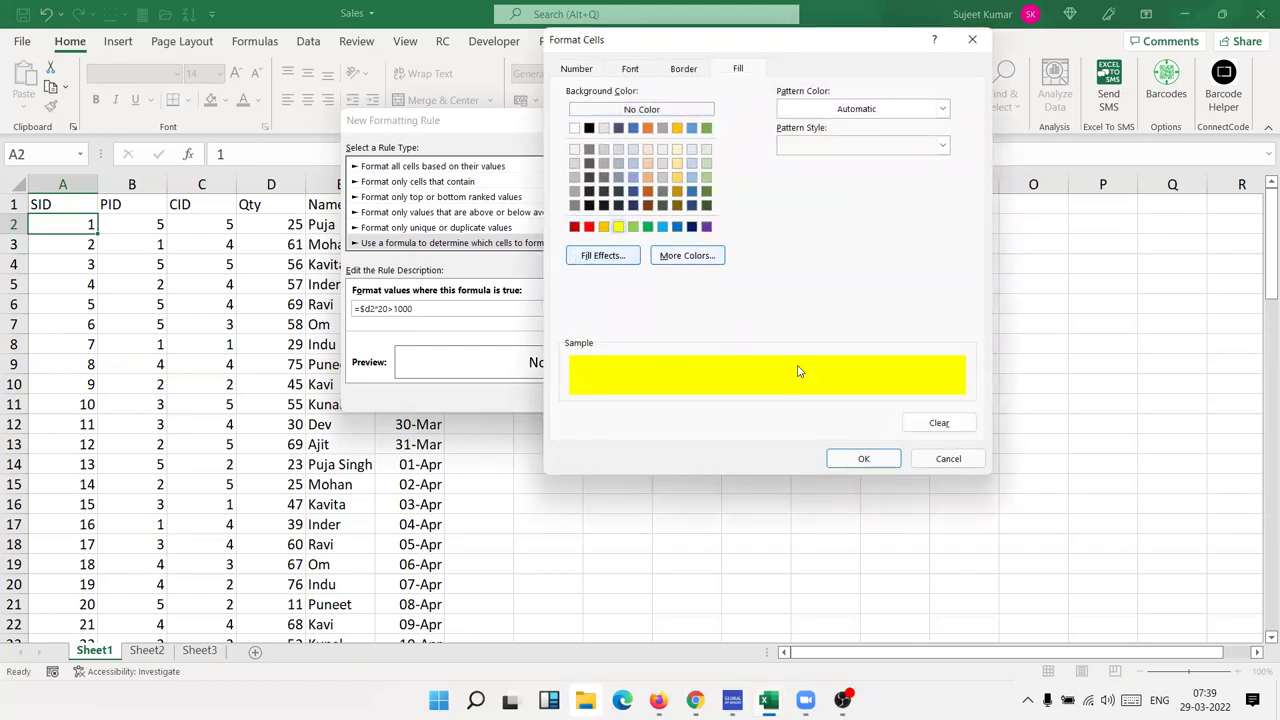
click(863, 458)
click(731, 395)
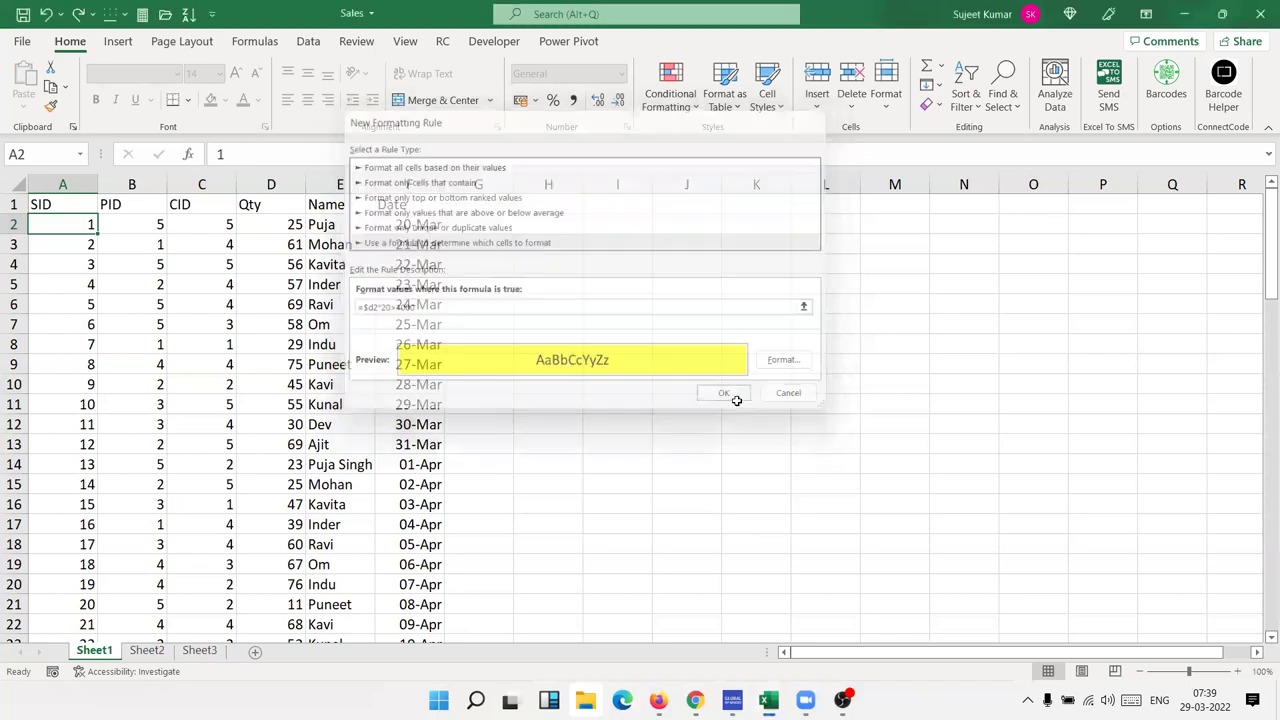
click(50, 107)
Paint A2's yellow row rule across A2:G20, then go to Sheet3 by way of Sheet2.
mouse_move(63, 226)
mouse_down()
mouse_move(455, 579)
mouse_move(391, 641)
mouse_up()
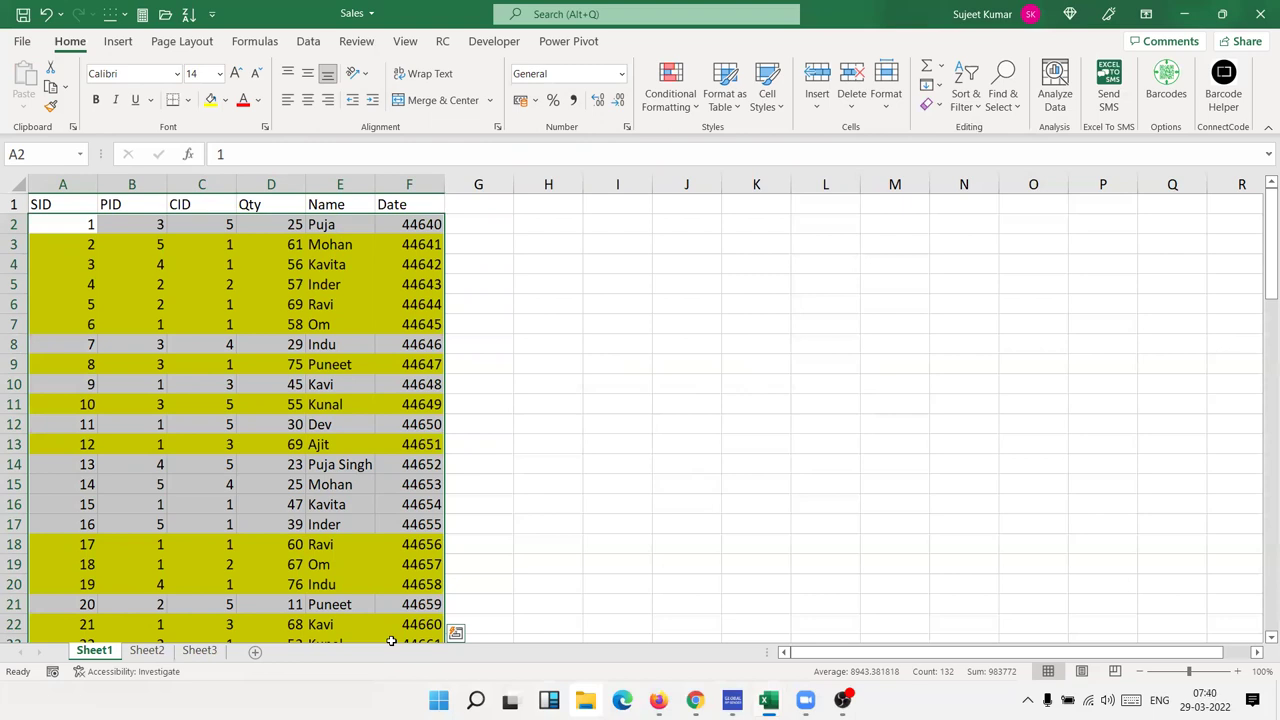
click(389, 345)
click(148, 651)
click(187, 651)
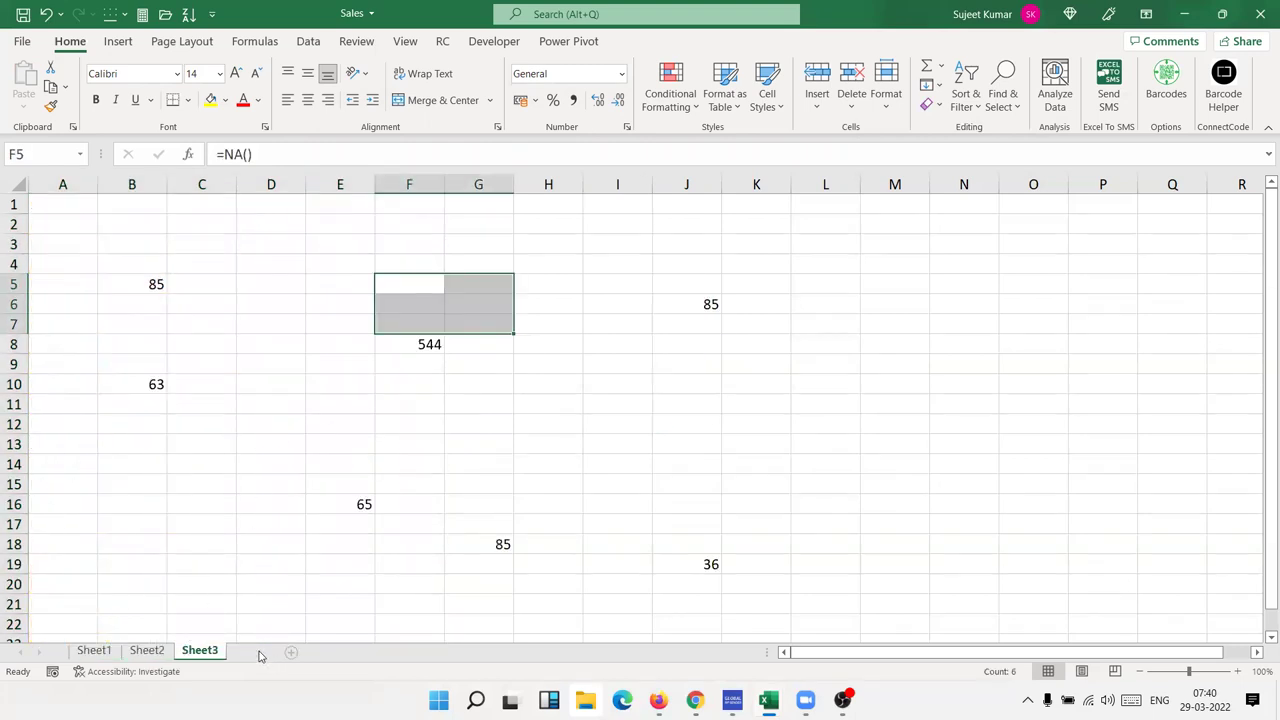
Add a new sheet with the heading 'Amt' in A1 and 415 in A2.
click(256, 652)
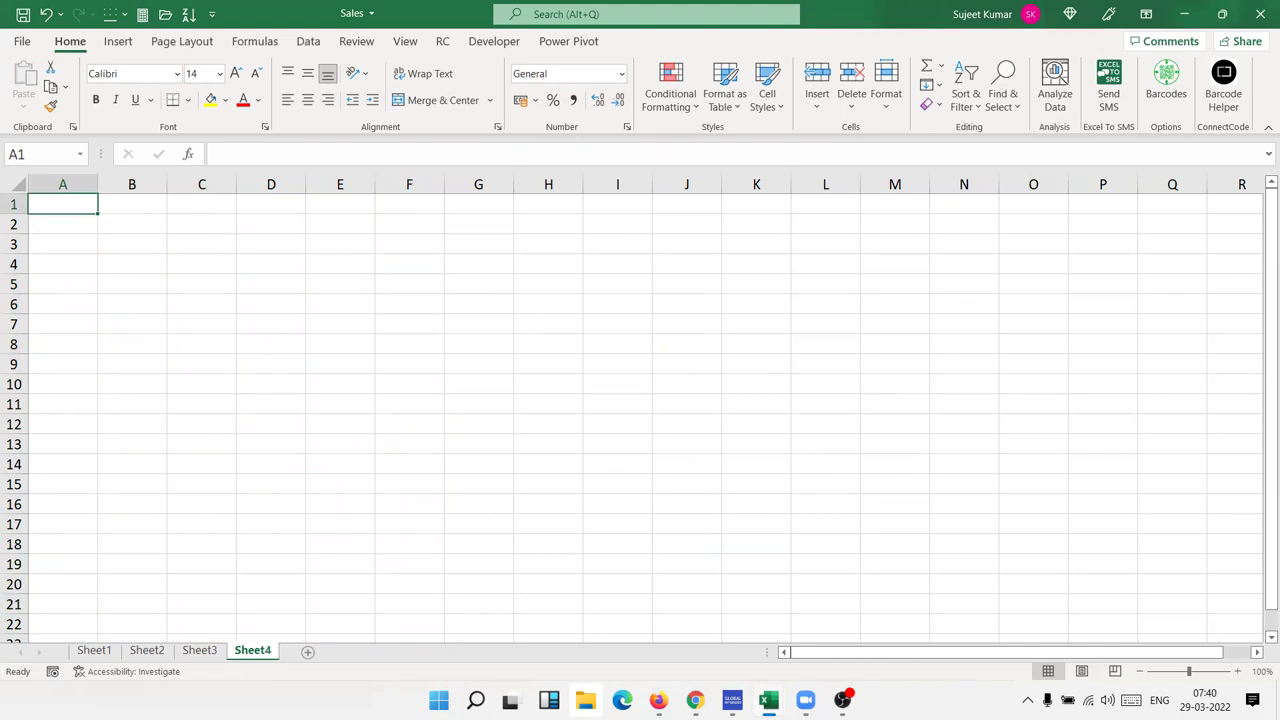
text(Amt)
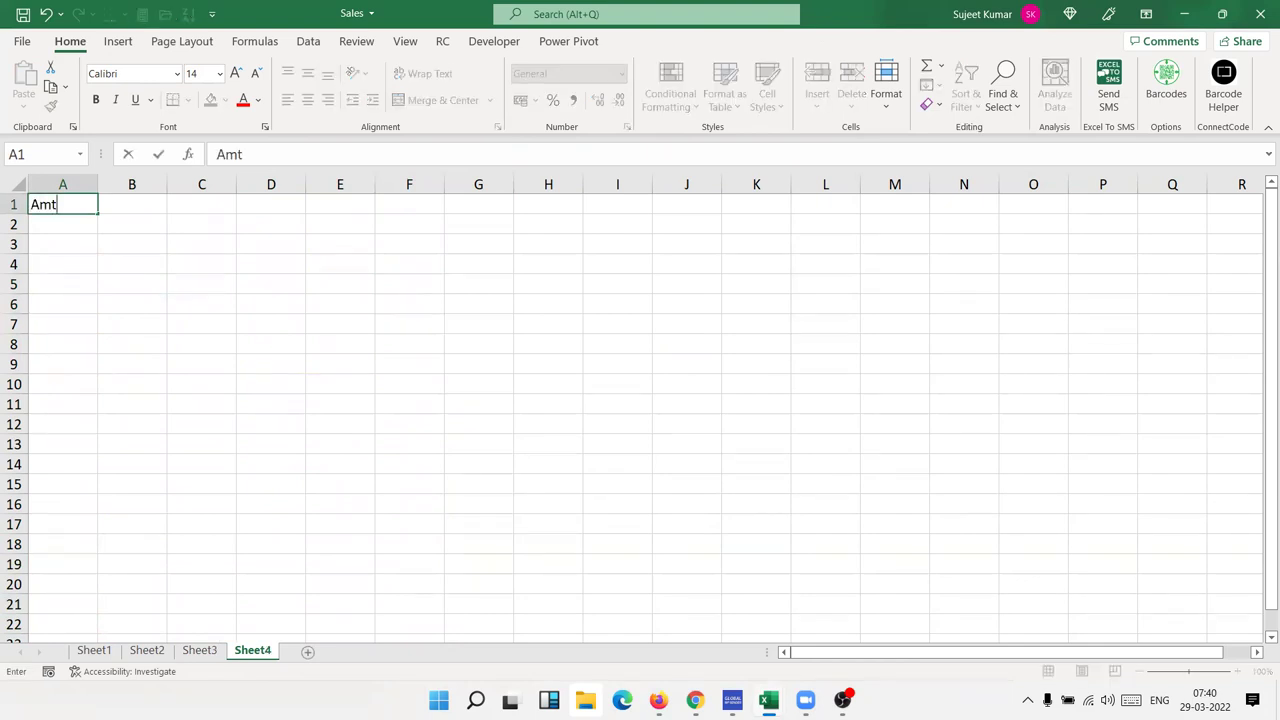
key(Return)
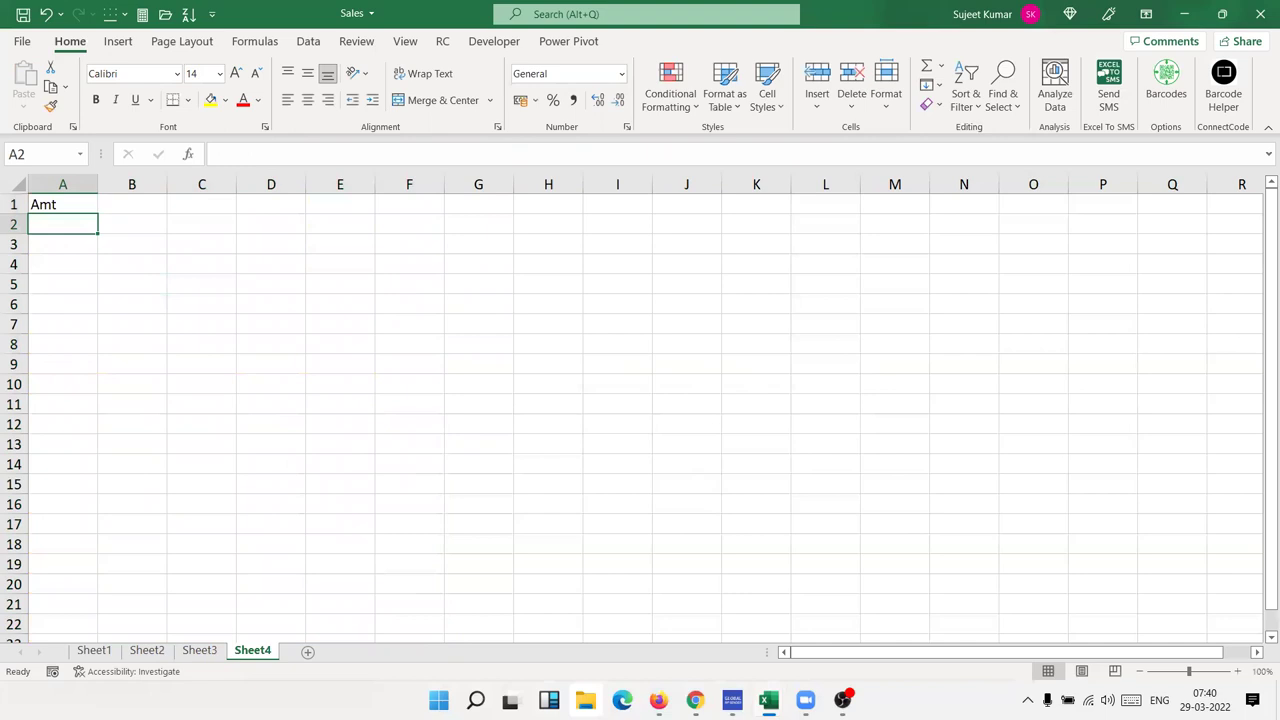
text(MR)
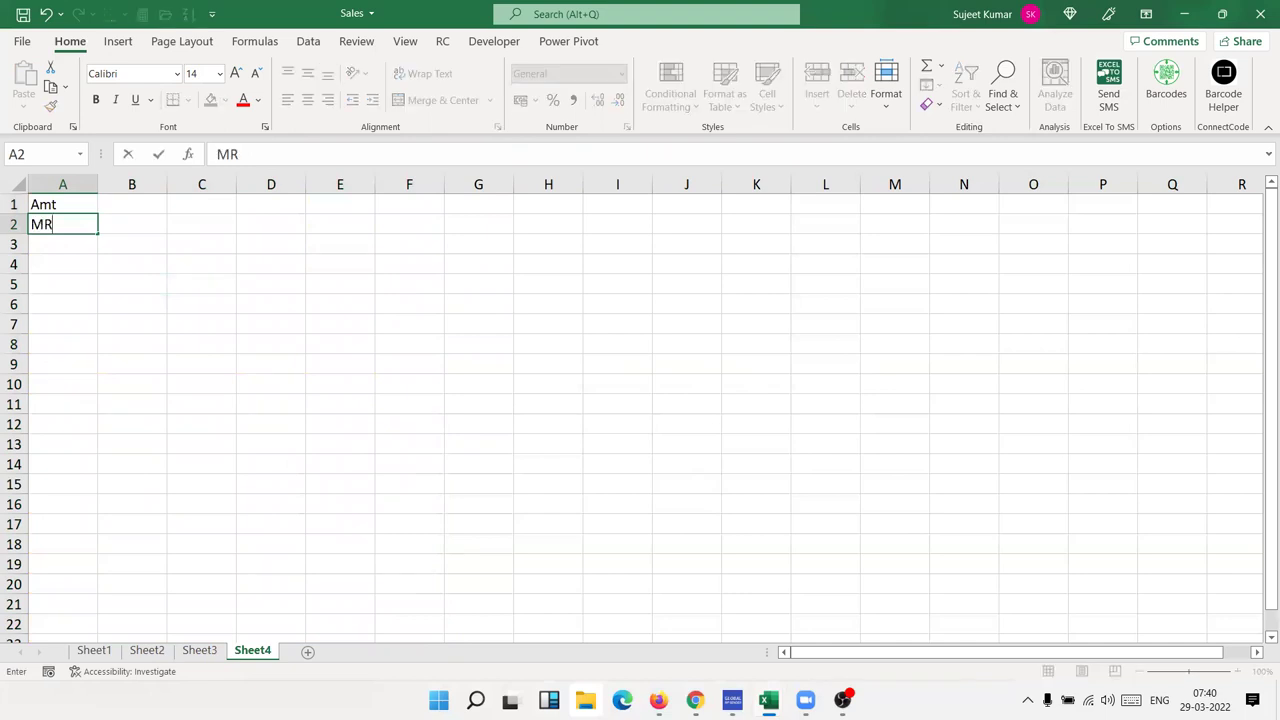
key(Escape)
text(415)
key(Return)
key(Up)
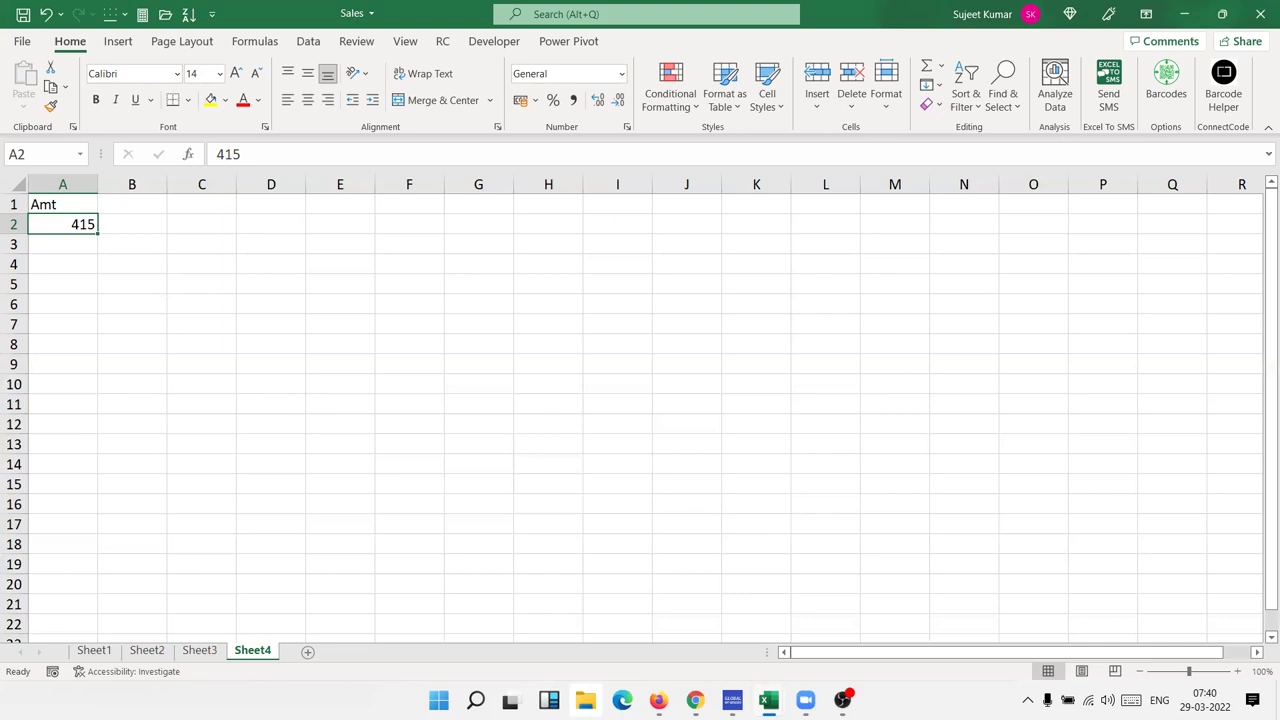
click(132, 224)
text(=)
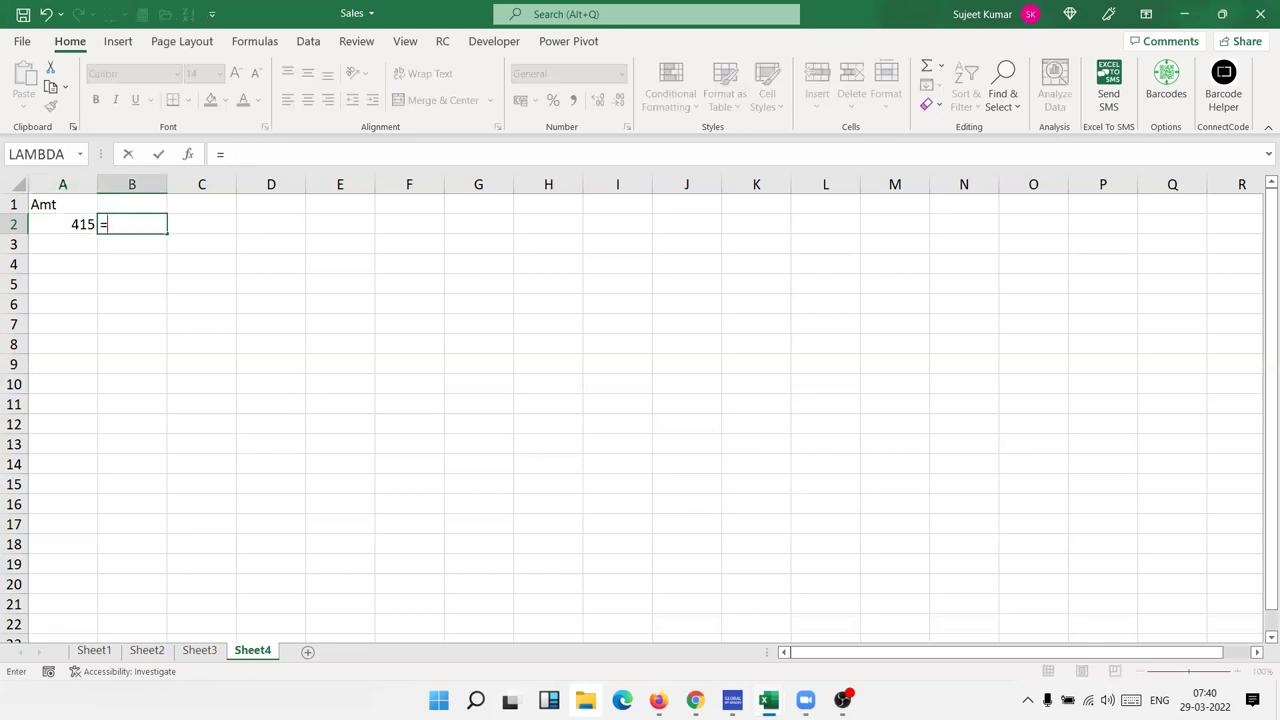
text(is)
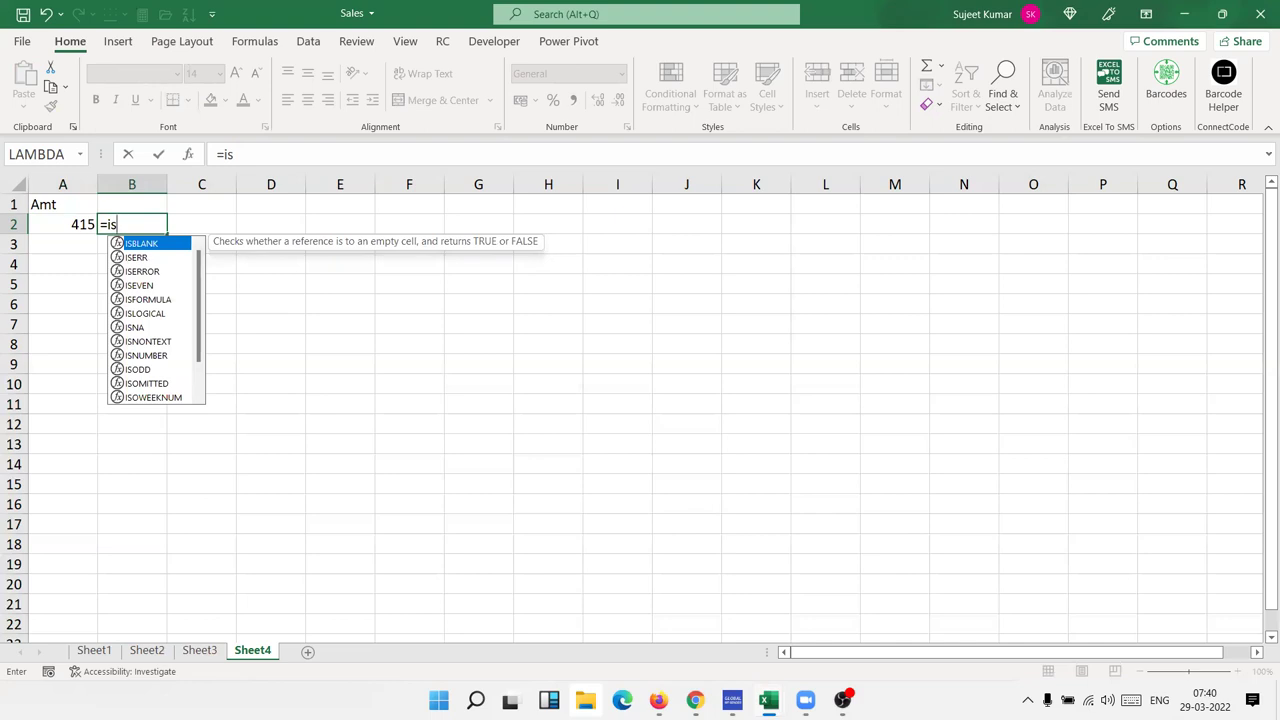
text(t)
key(Tab)
key(Left)
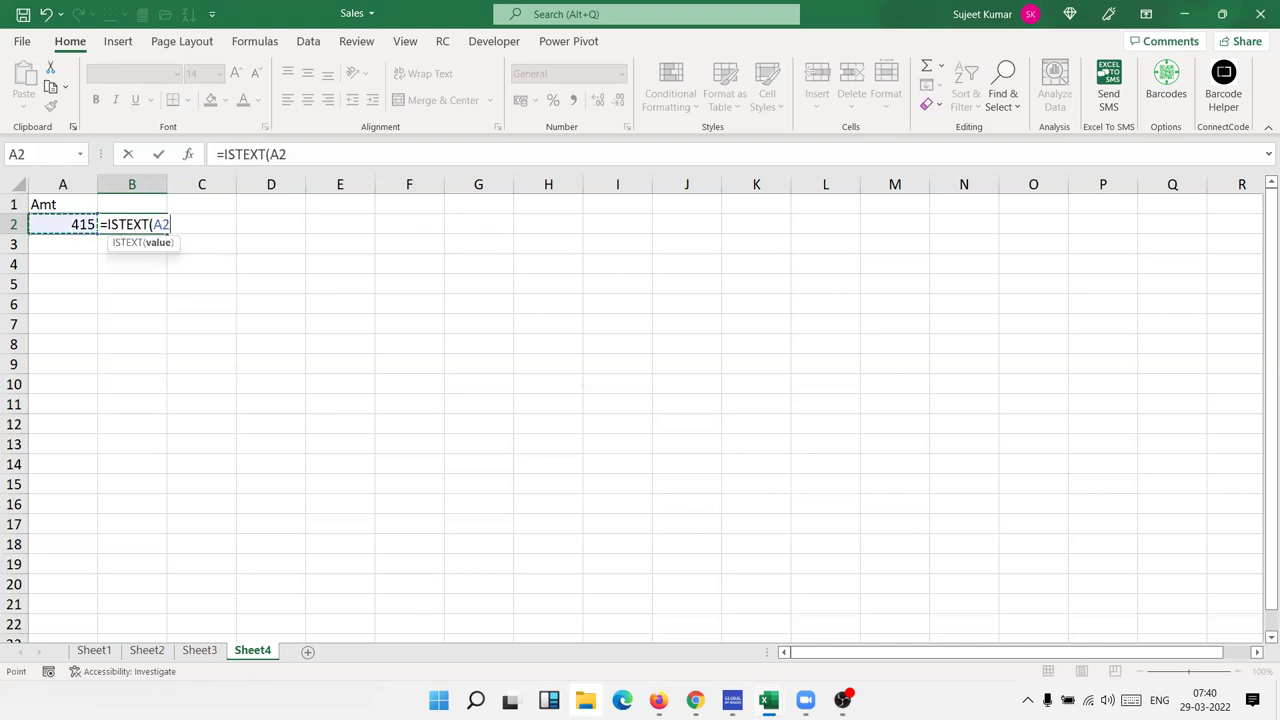
key(Return)
key(Up)
key(Left)
text(asdsa)
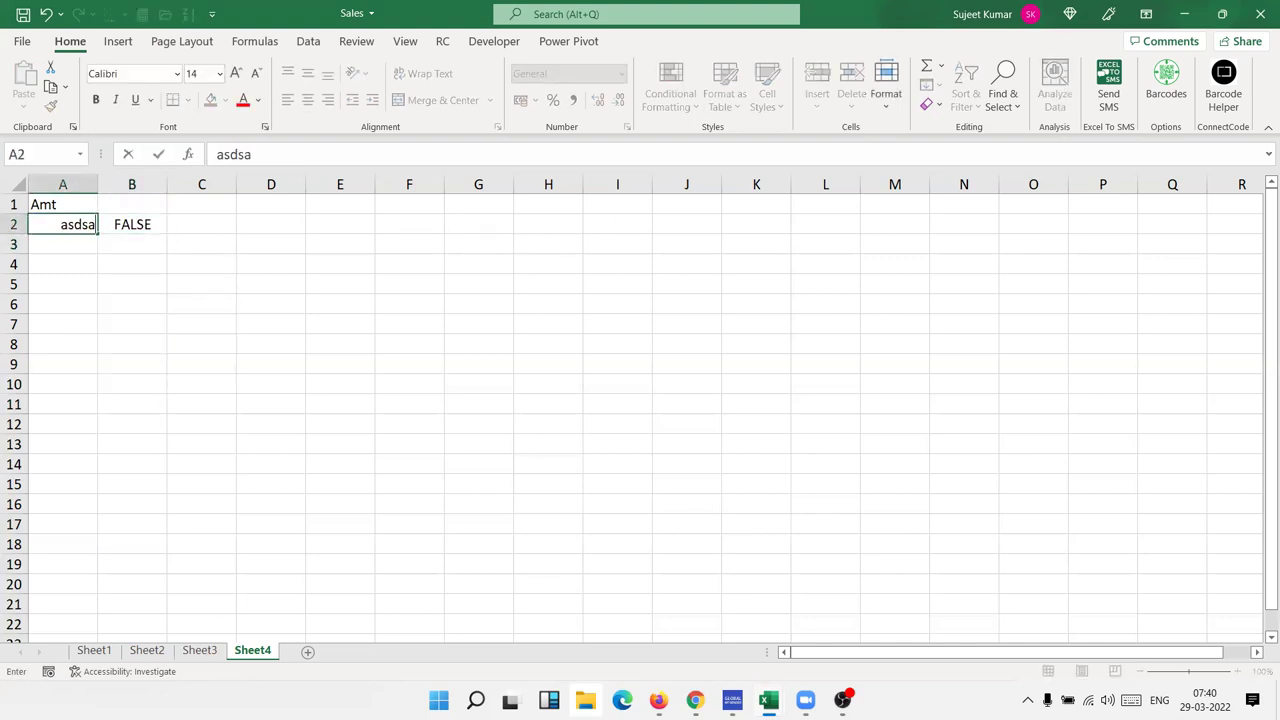
key(Return)
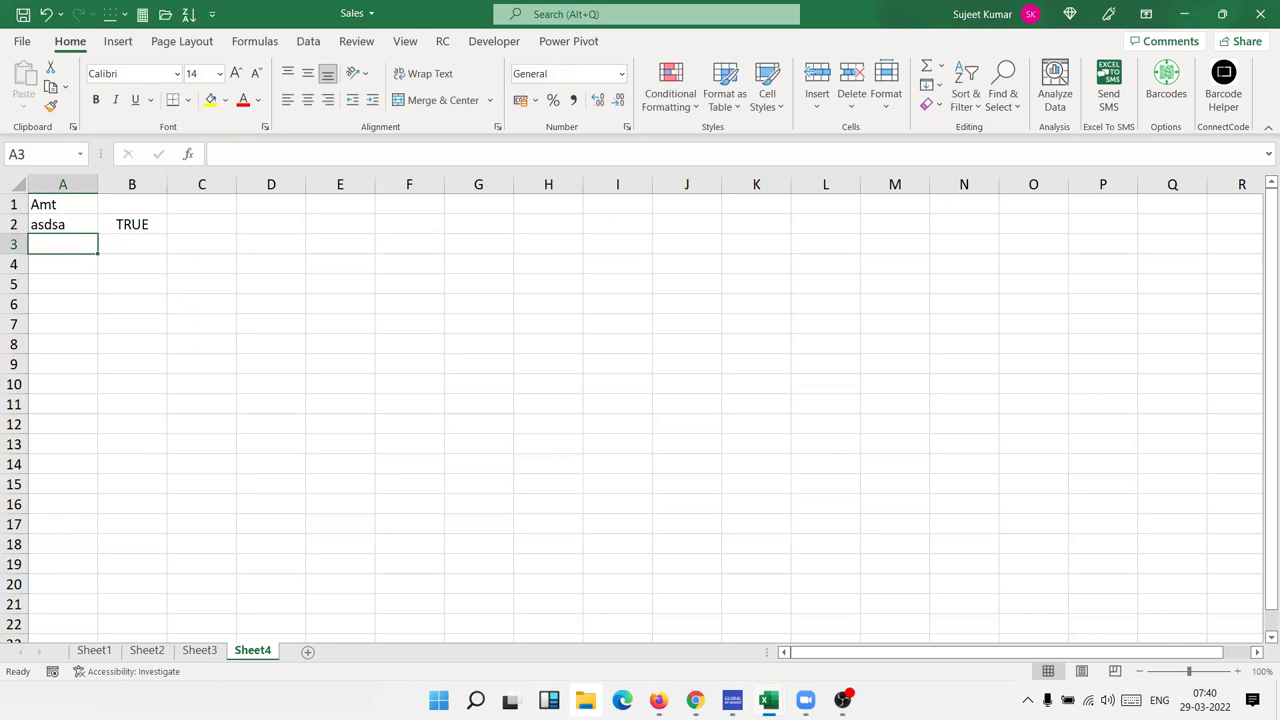
key(Up)
key(ctrl+z)
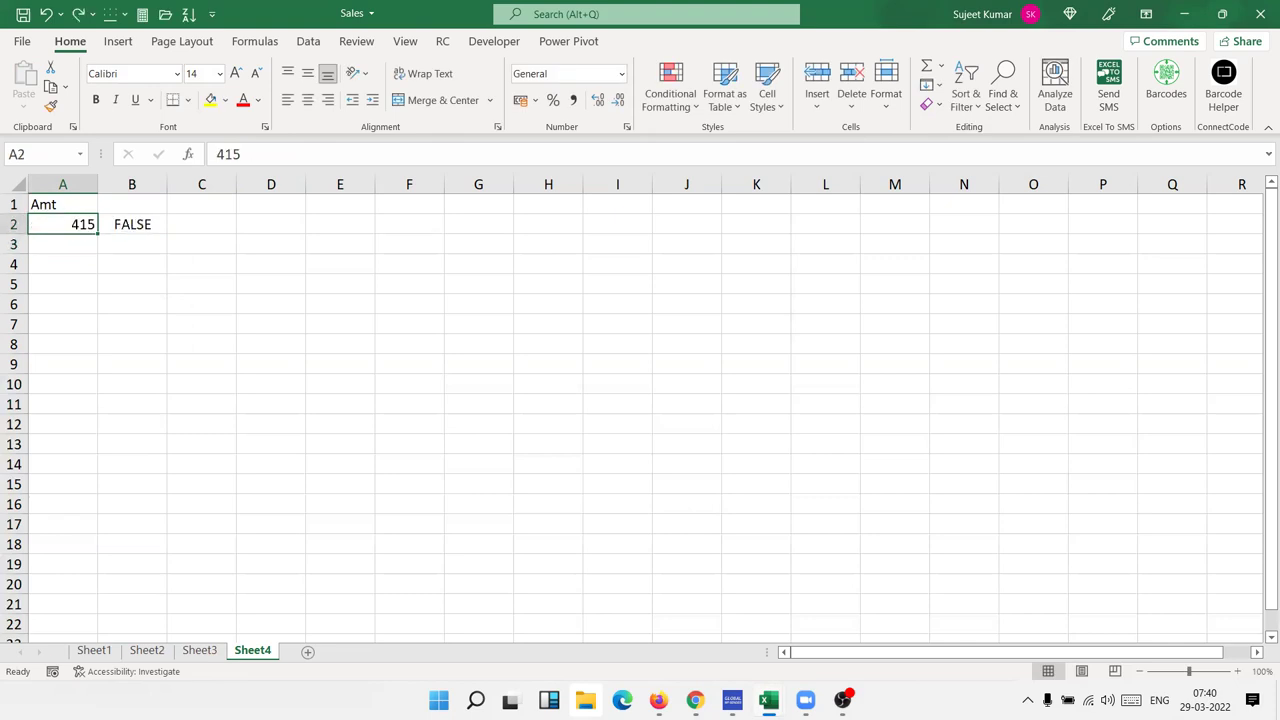
key(Right)
key(Delete)
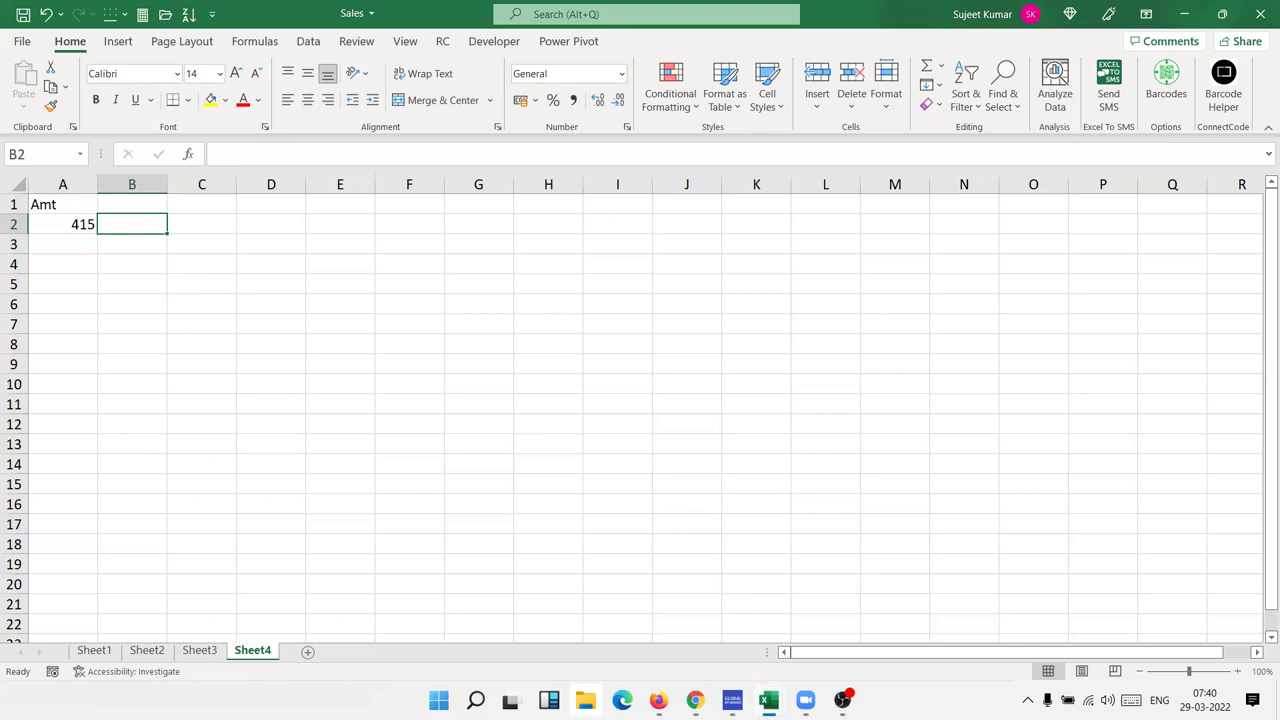
key(Left)
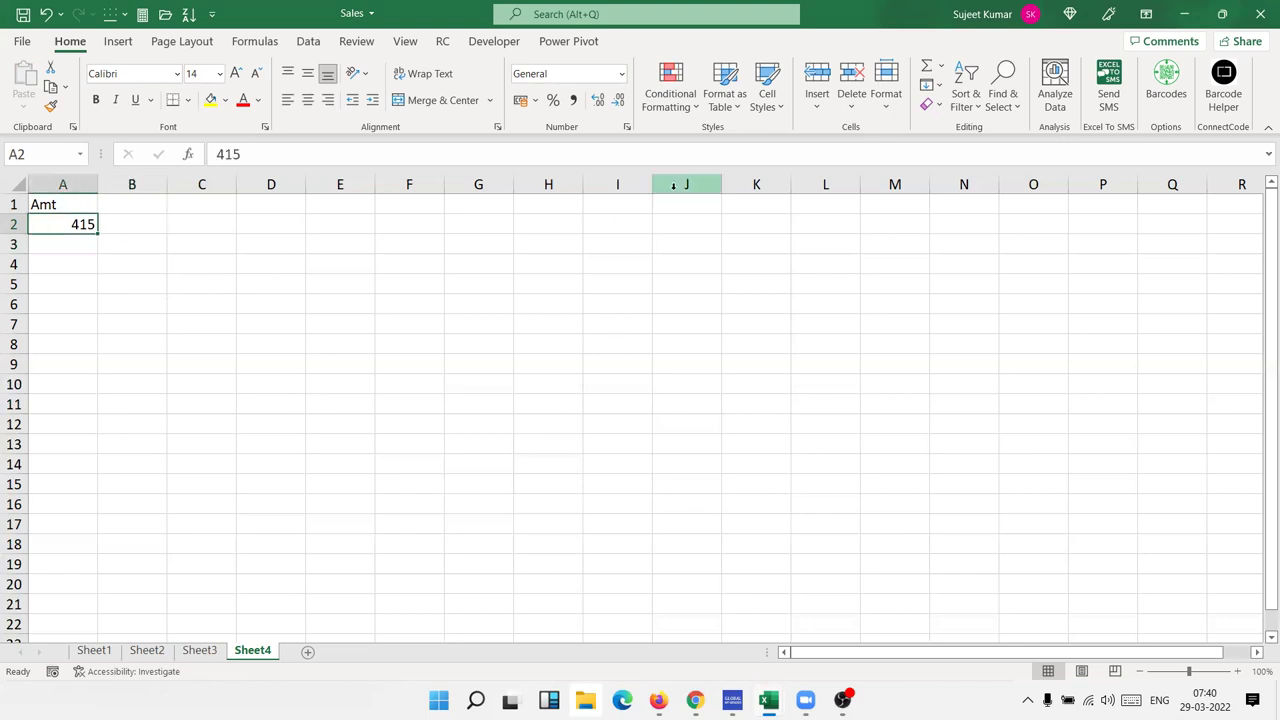
Create a formula rule for A2 using =istext(a2).
click(680, 110)
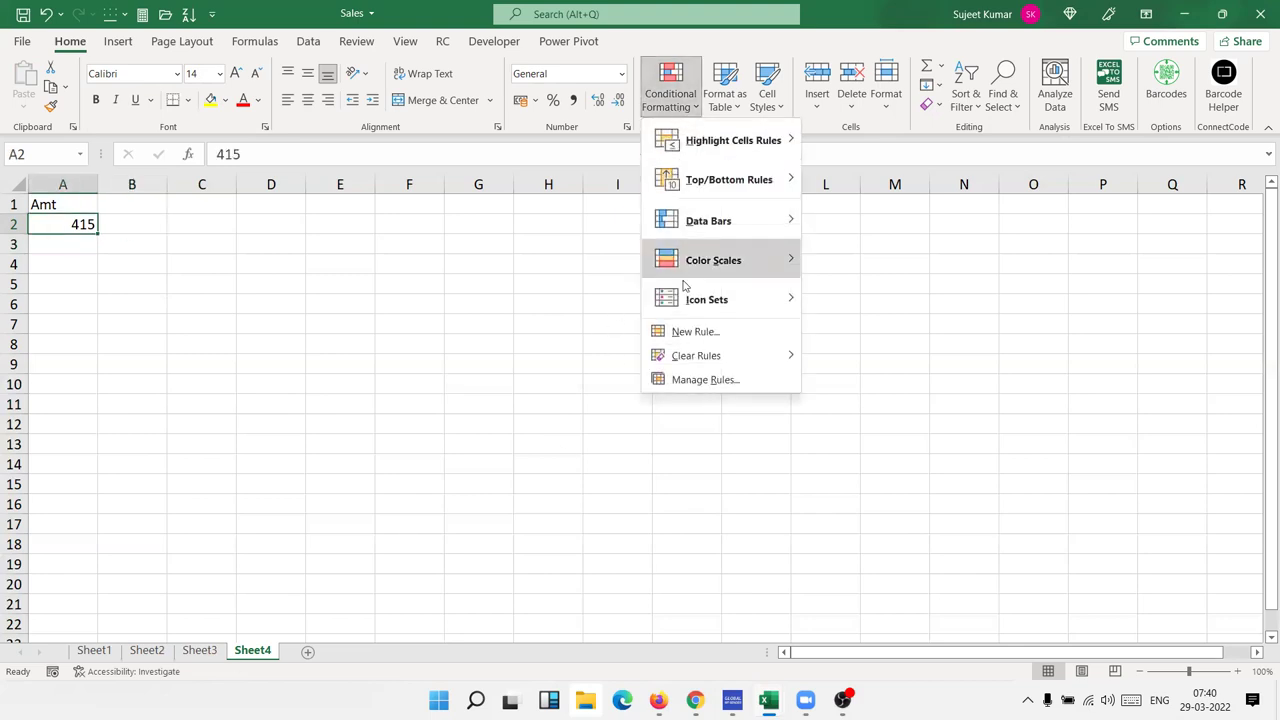
click(678, 333)
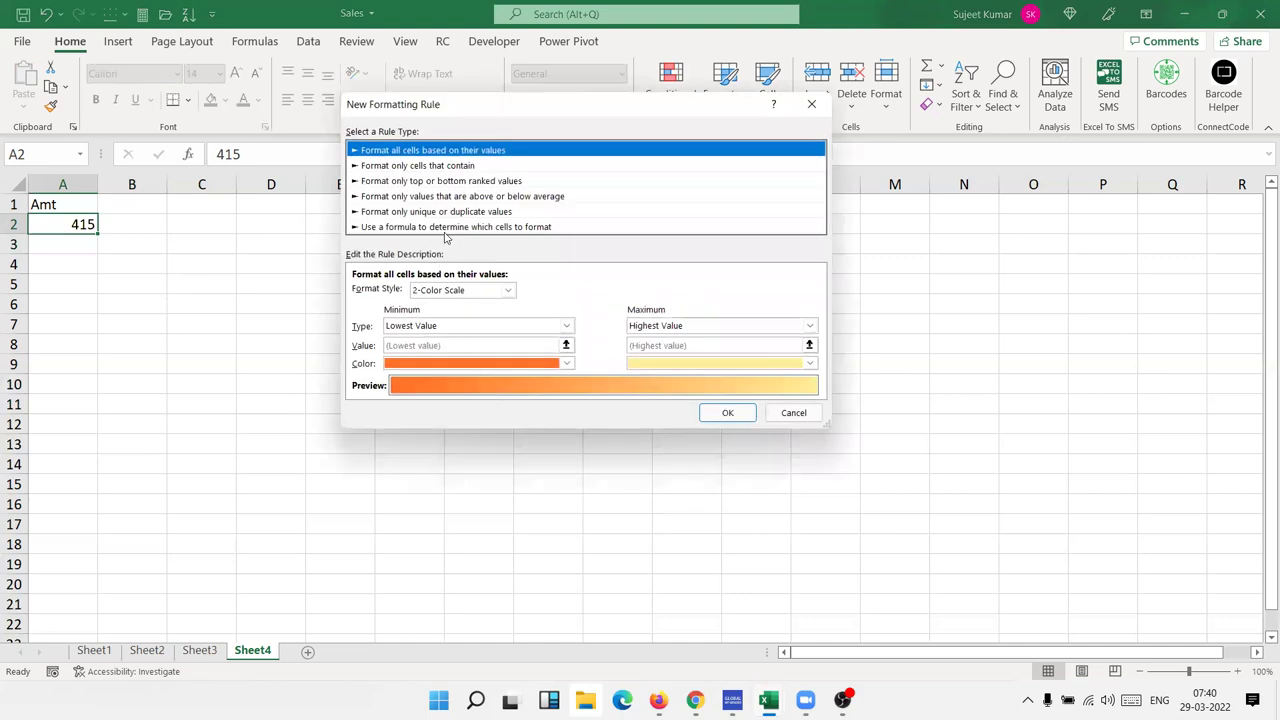
click(446, 229)
click(429, 291)
text(=ist)
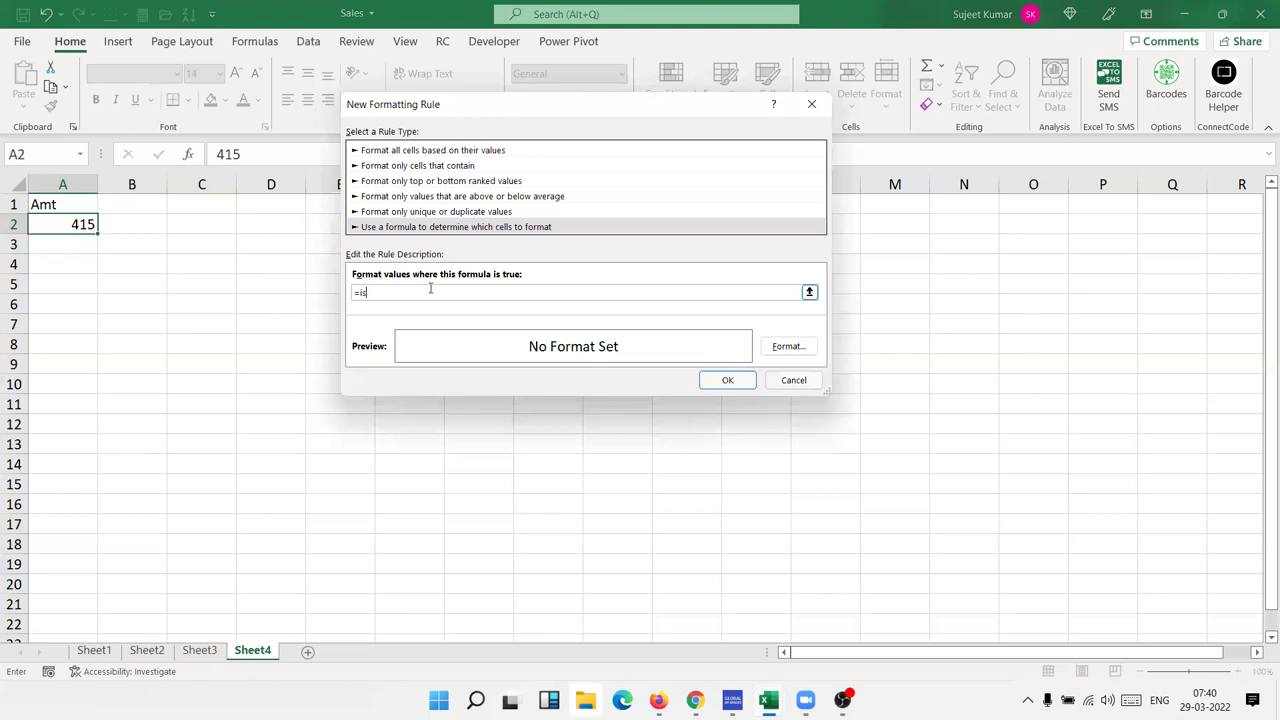
text(ext)
text((a2)
key(shift+Left)
key(shift+Left)
key(shift+Left)
key(shift+Left)
key(shift+Left)
key(shift+Left)
Give the ISTEXT rule a light green fill and save it.
click(789, 349)
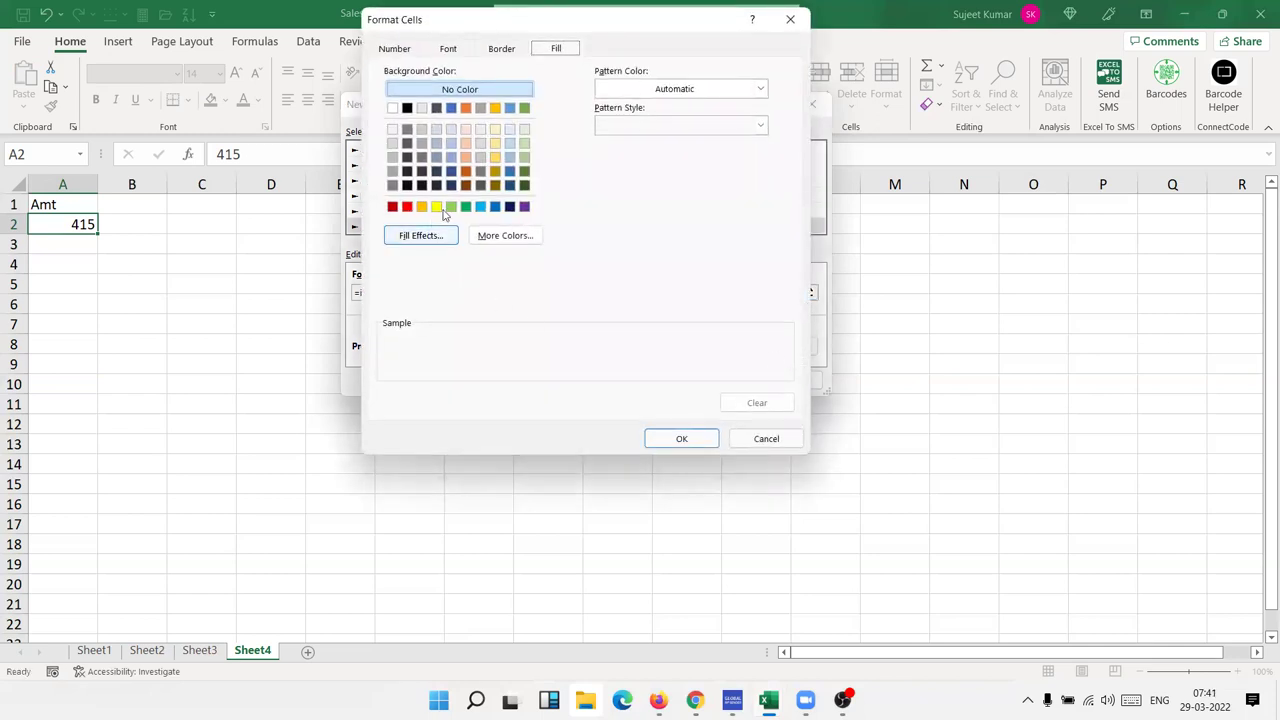
click(451, 206)
click(677, 441)
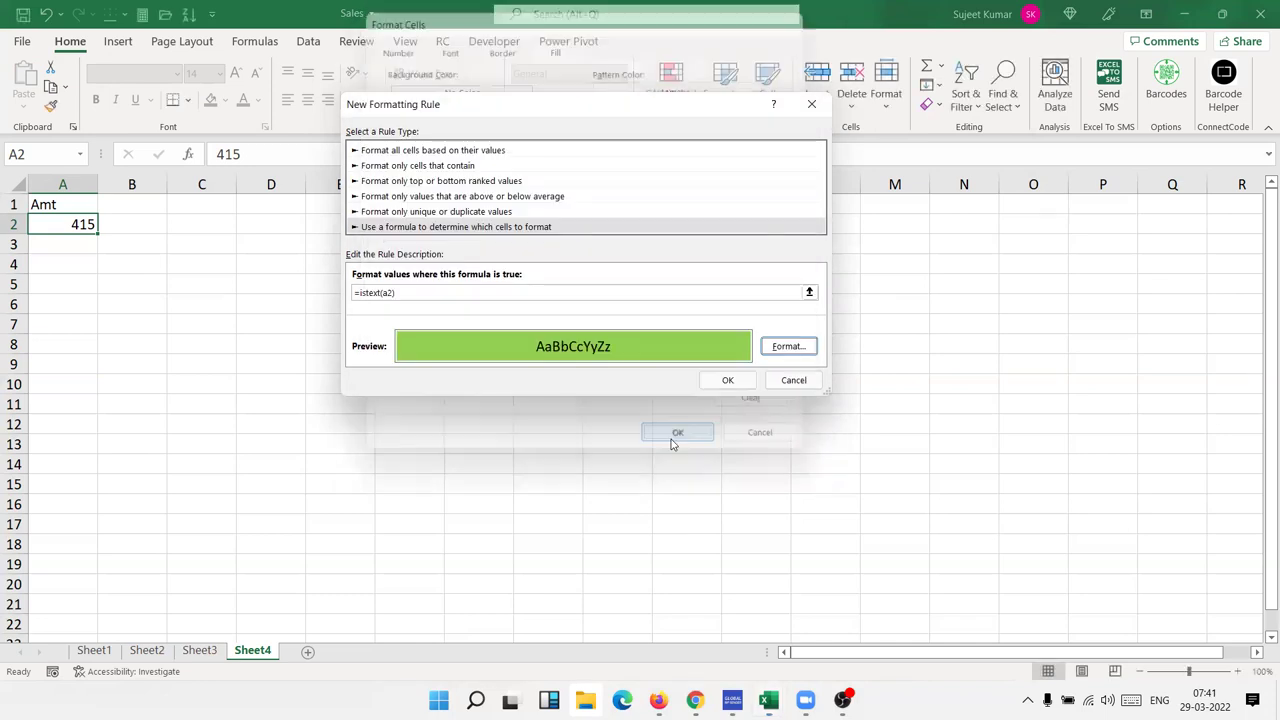
click(723, 380)
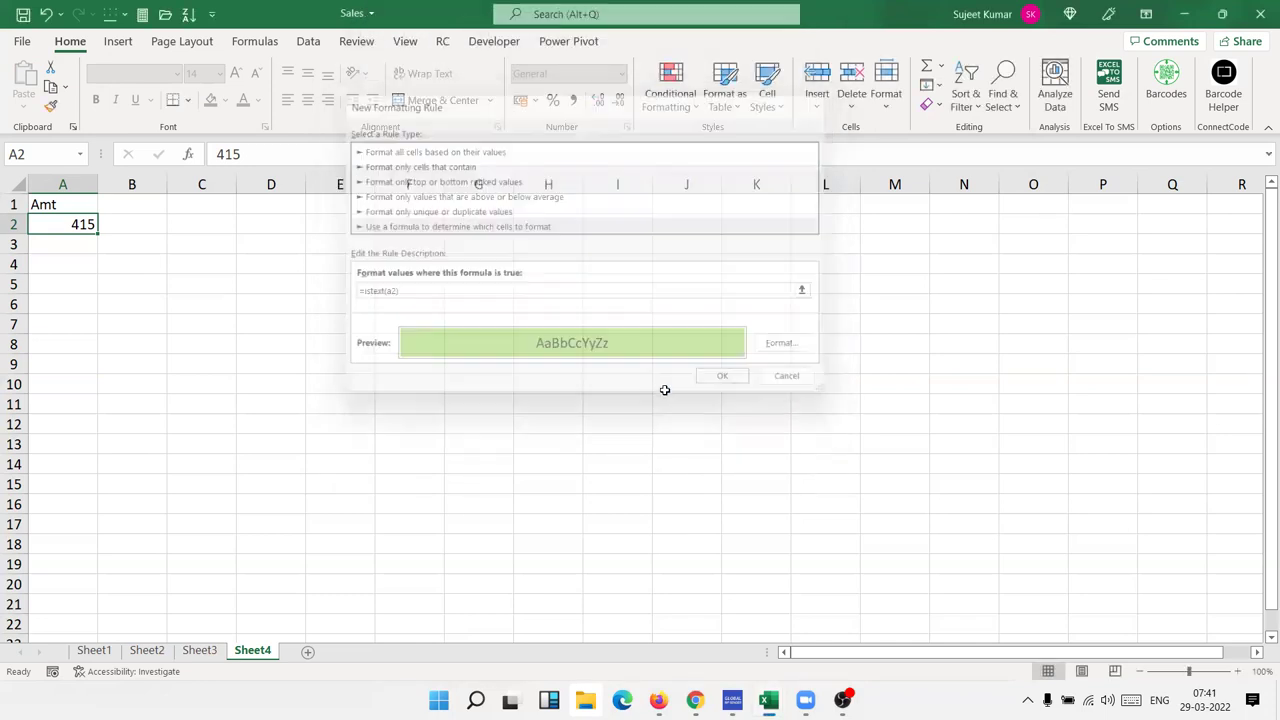
click(50, 106)
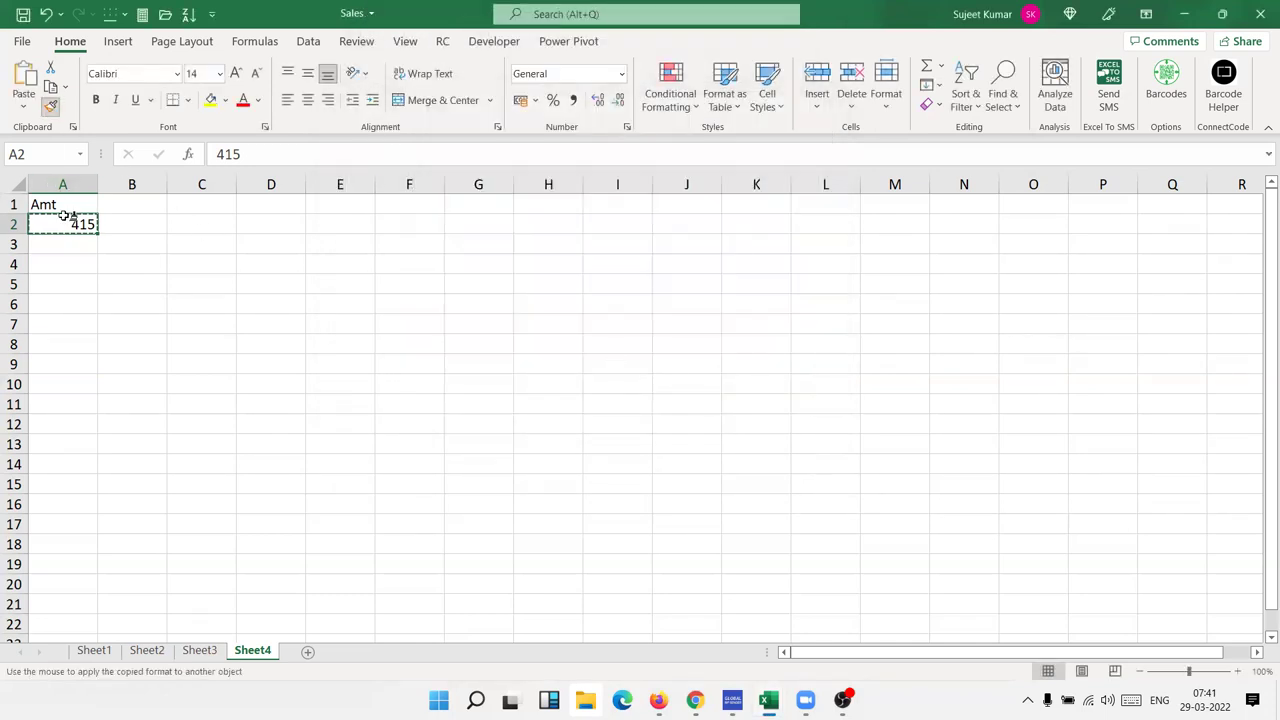
Copy the green rule down to A16, test it with 'sdfs' in A5 and 'sdfd' in A4, then switch to OBS.
drag(60, 244, 46, 502)
click(51, 288)
text(sdfs)
click(64, 260)
text(sdfd)
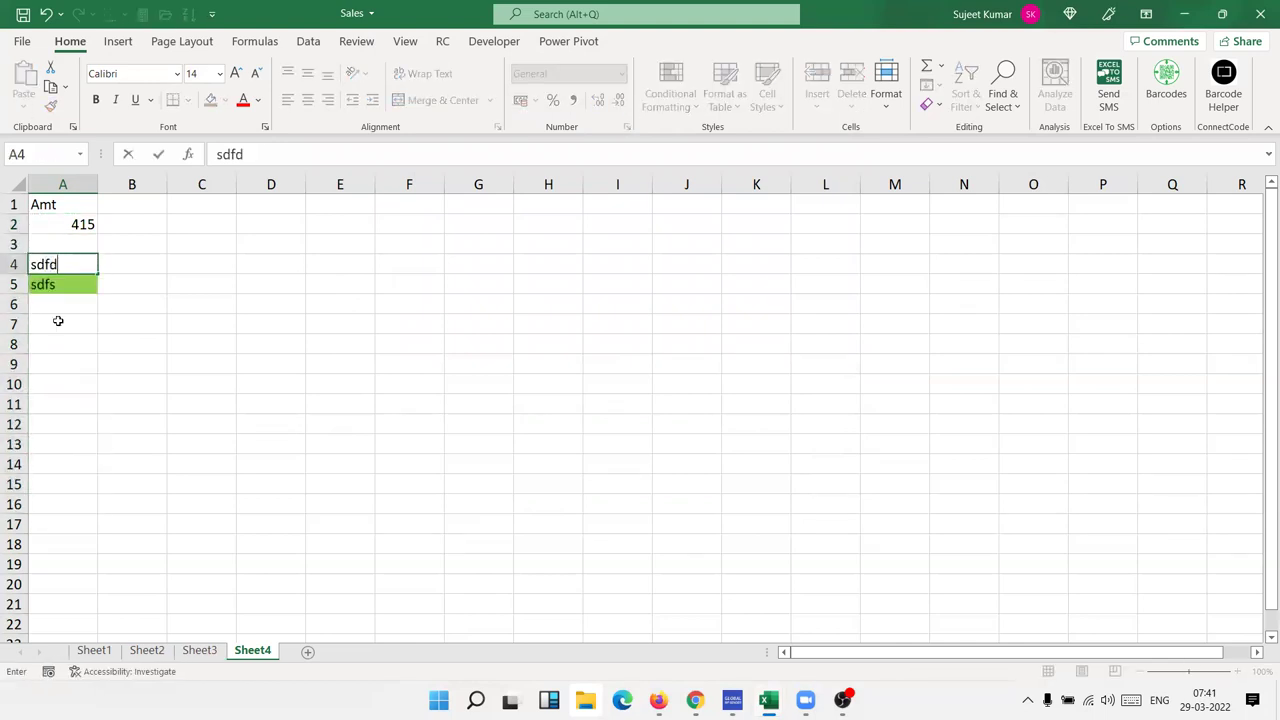
click(57, 322)
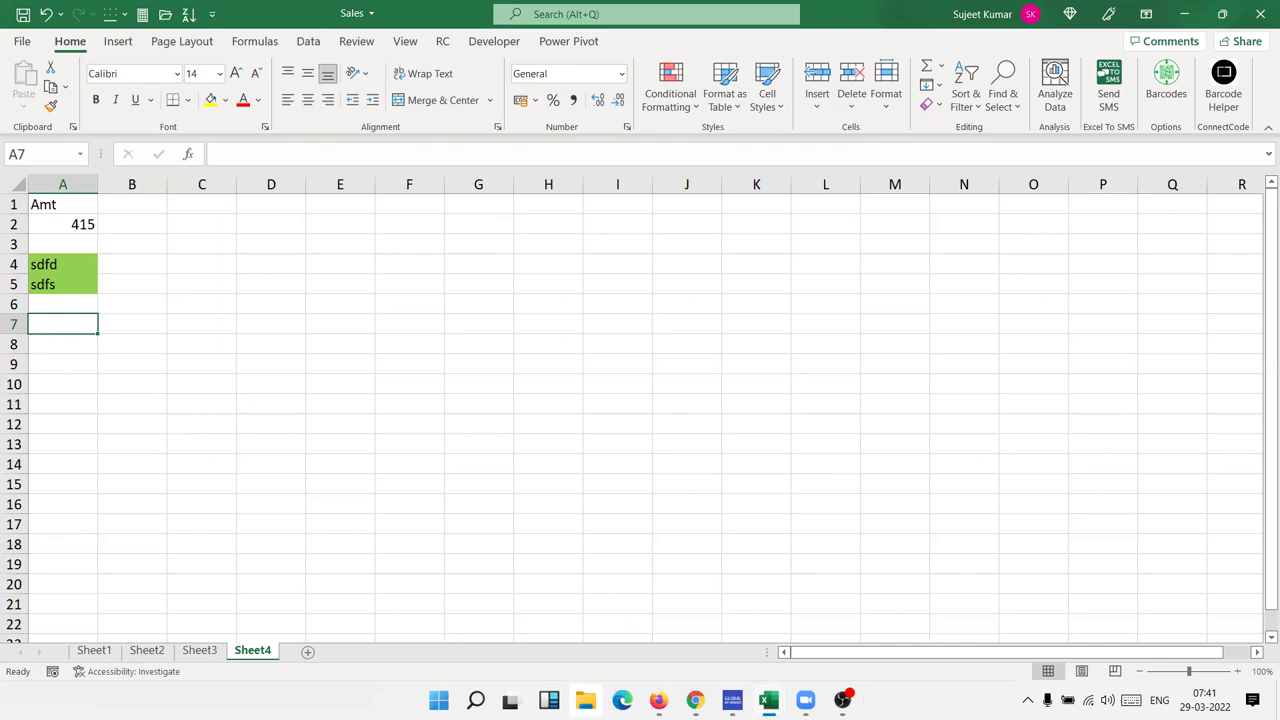
click(842, 700)
Stop the OBS live stream and minimise OBS to show the desktop.
click(1198, 548)
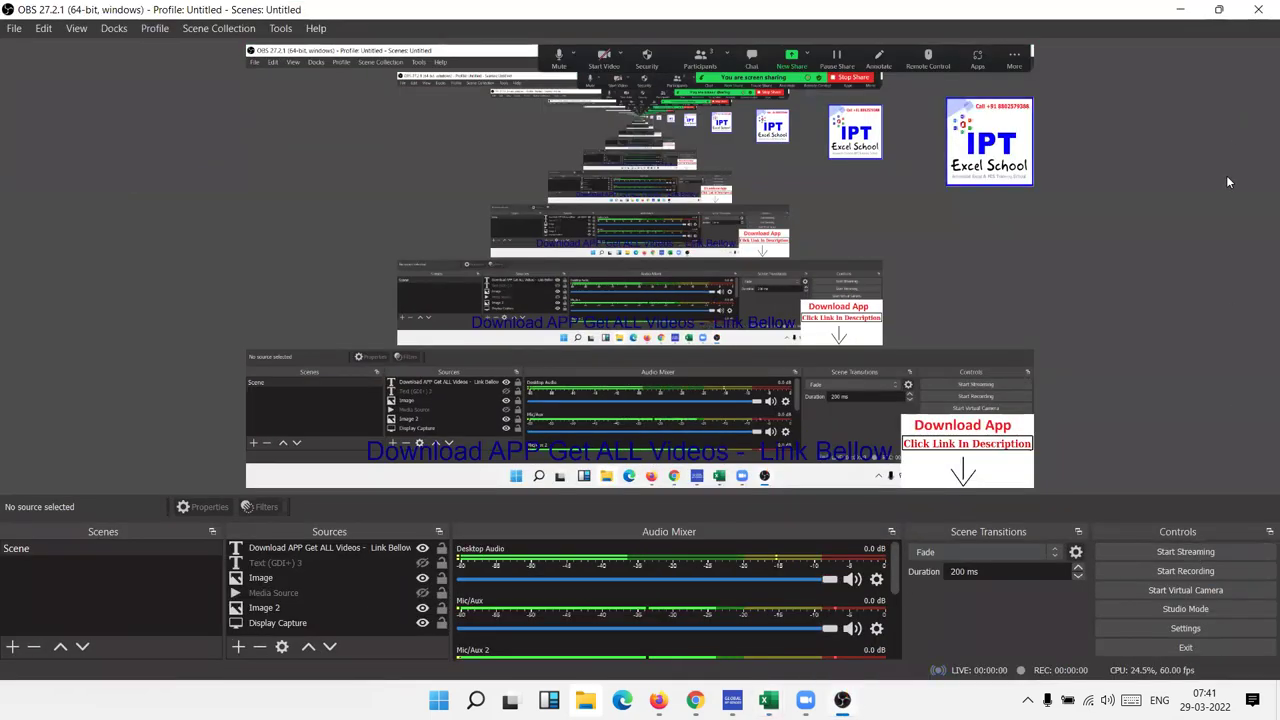
key(super+d)
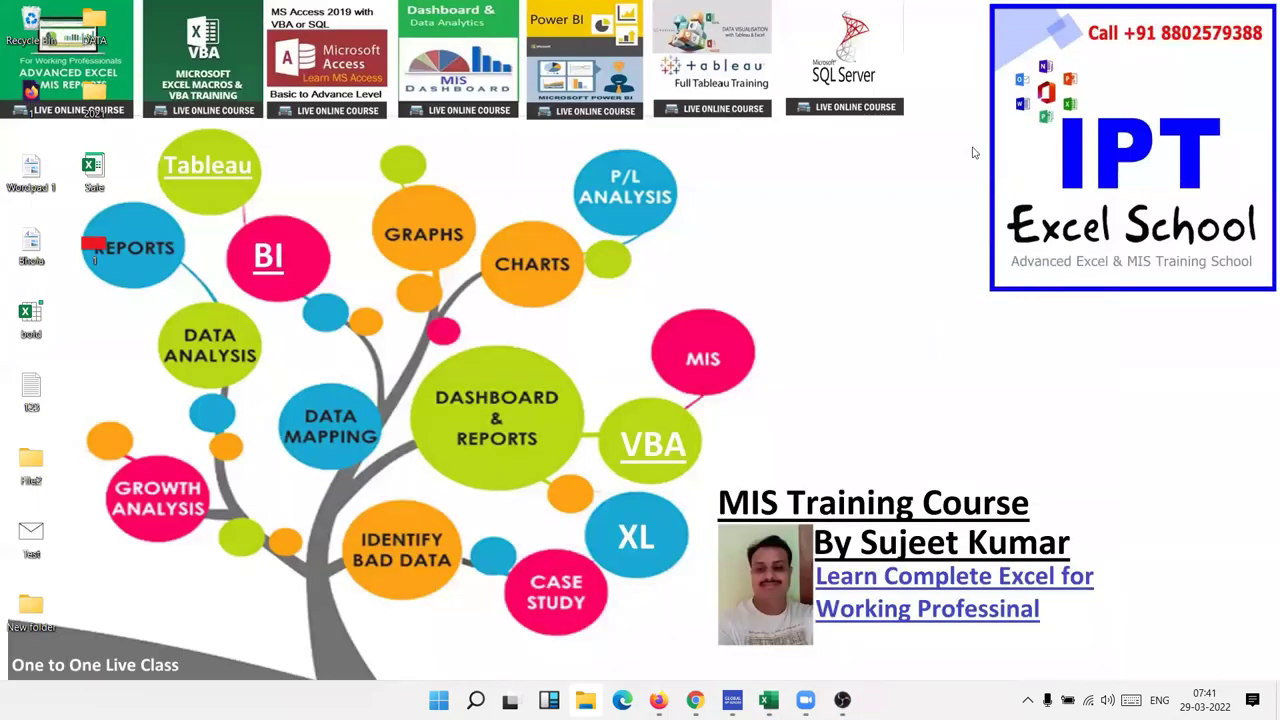